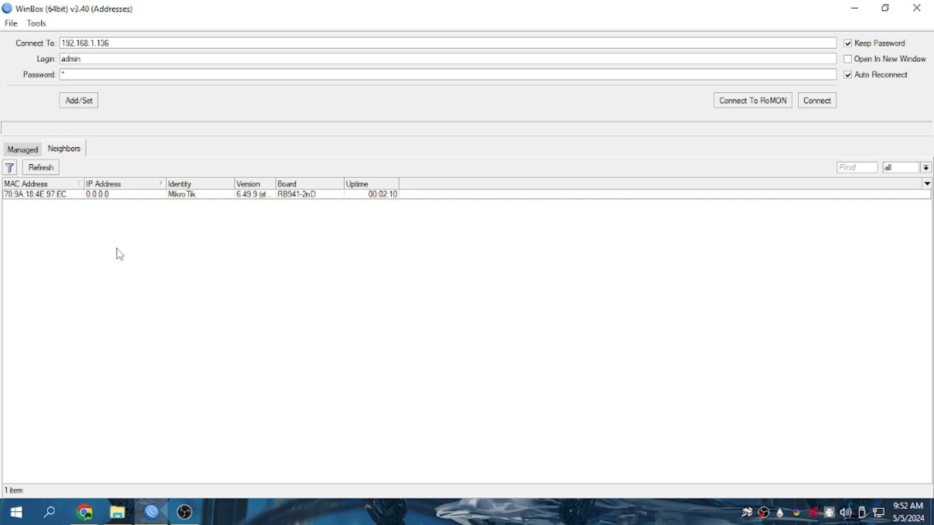
Set the MikroTik router's MAC address as the connection target and clear the saved login password.
{"action": "left_click", "coordinate": [28, 194]}
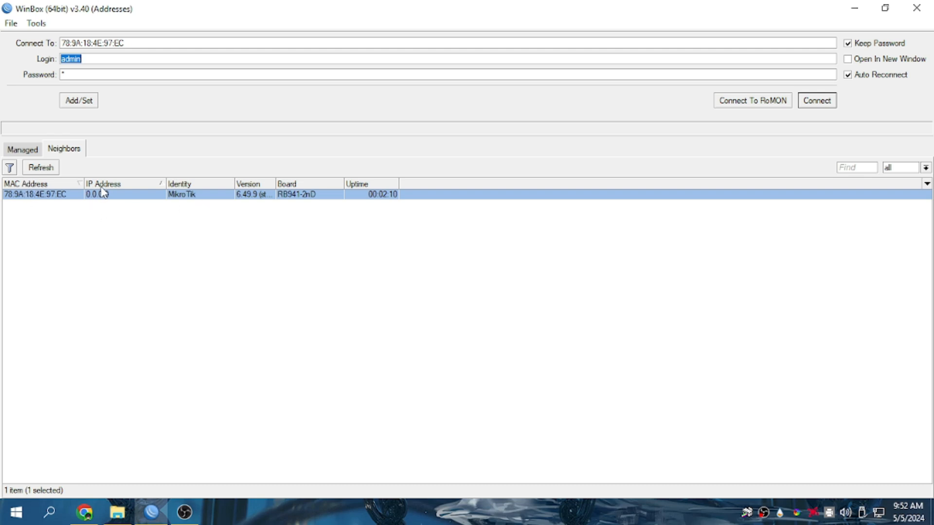
{"action": "left_click", "coordinate": [96, 250]}
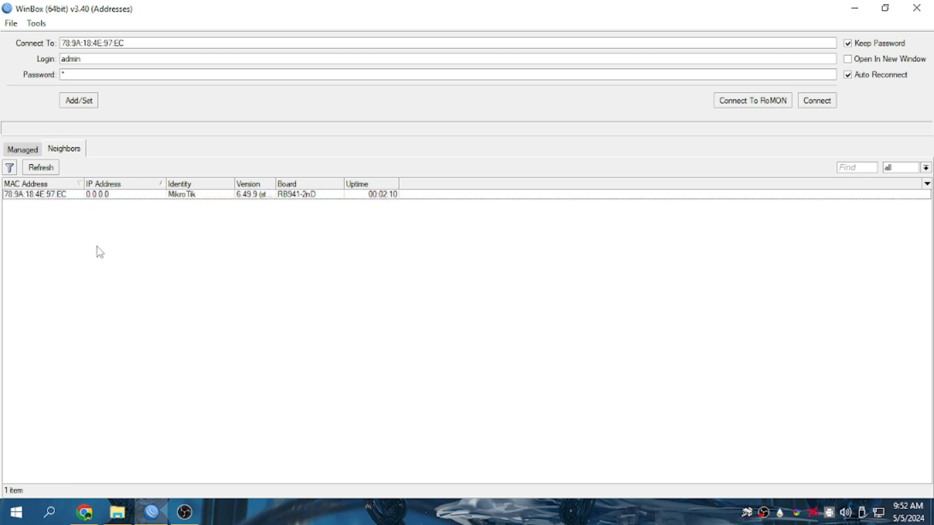
{"action": "left_click", "coordinate": [99, 197]}
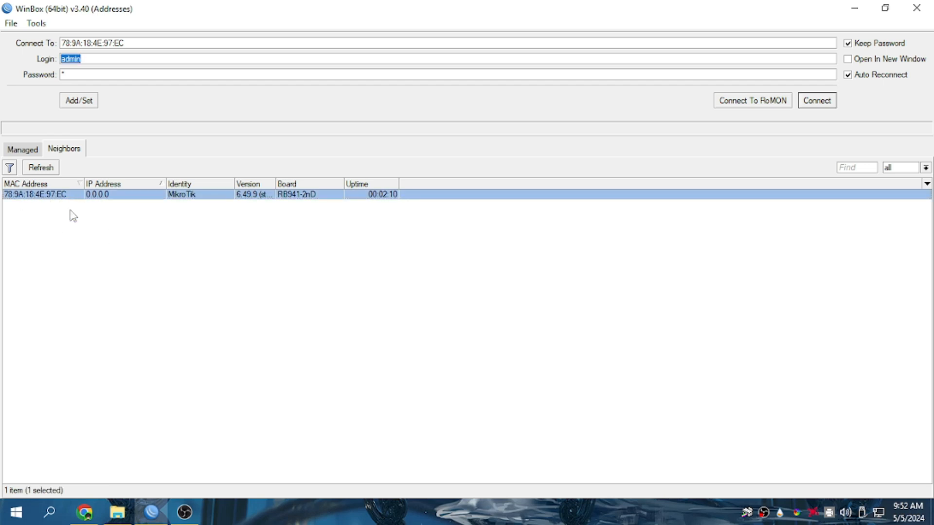
{"action": "left_click", "coordinate": [84, 74]}
{"action": "left_click", "coordinate": [186, 204]}
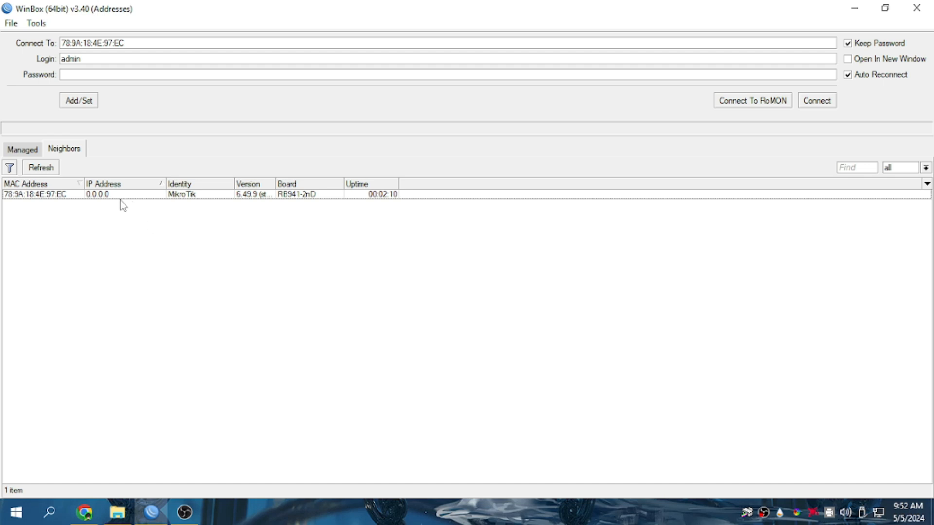
Connect to the listed MikroTik router by its MAC address as admin, leaving the password blank.
{"action": "left_click", "coordinate": [38, 194]}
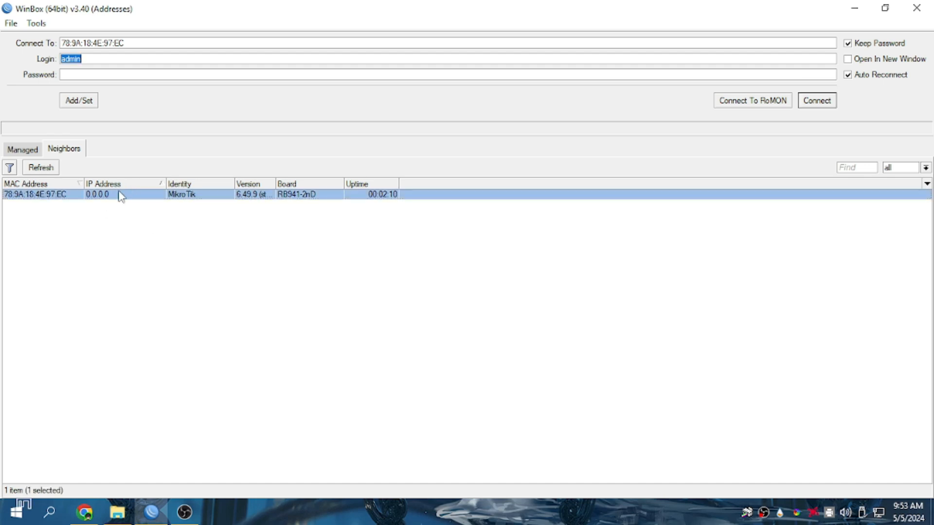
{"action": "left_click", "coordinate": [74, 274]}
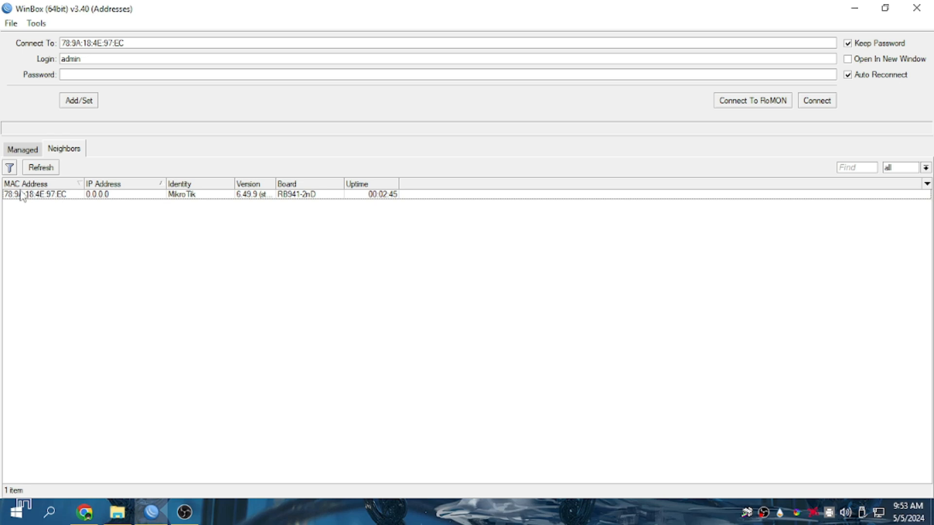
{"action": "left_click", "coordinate": [36, 194]}
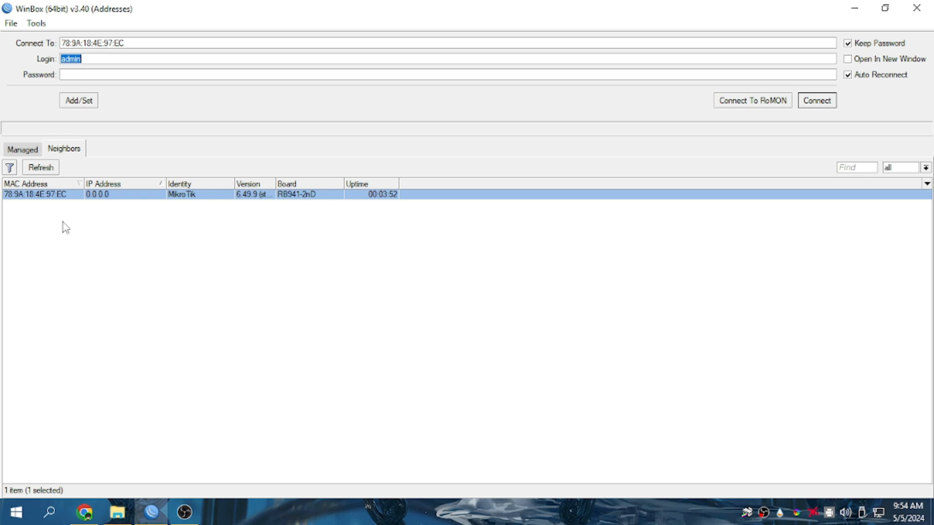
{"action": "left_click", "coordinate": [146, 316]}
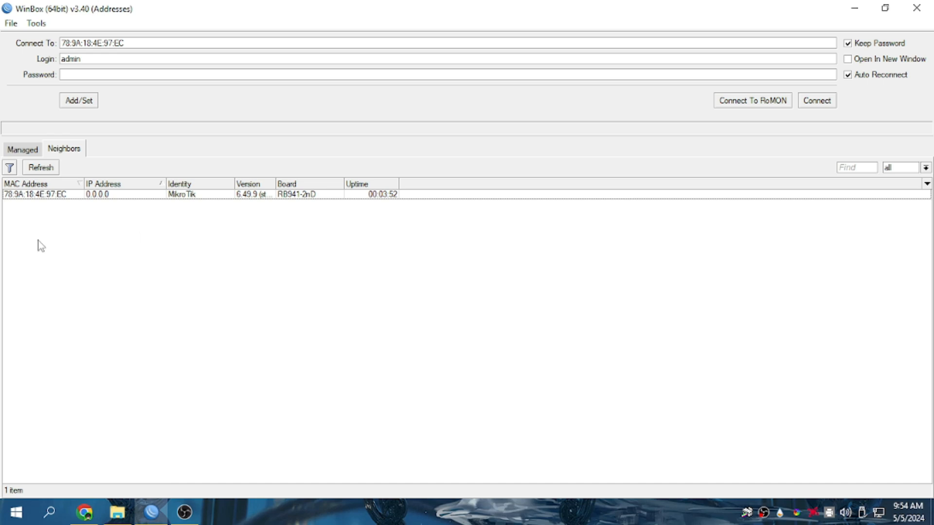
{"action": "left_click", "coordinate": [44, 195]}
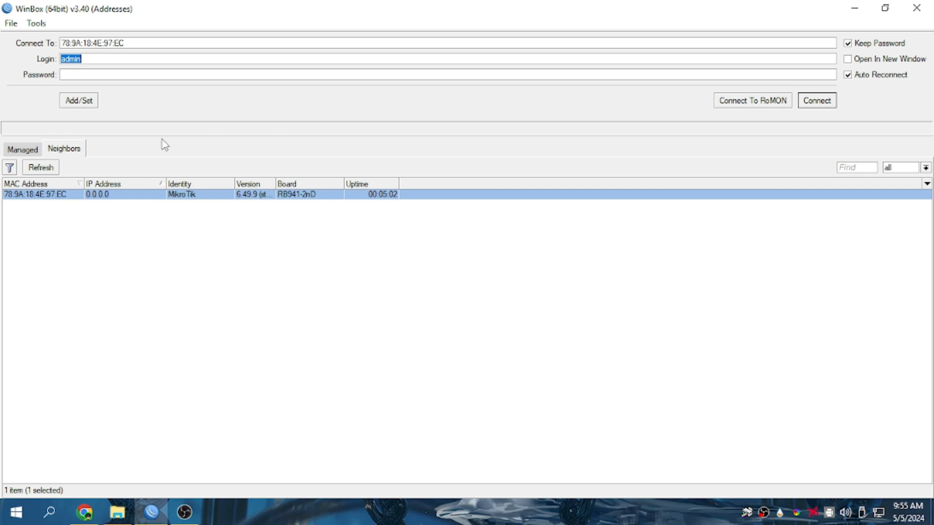
{"action": "left_click", "coordinate": [816, 108]}
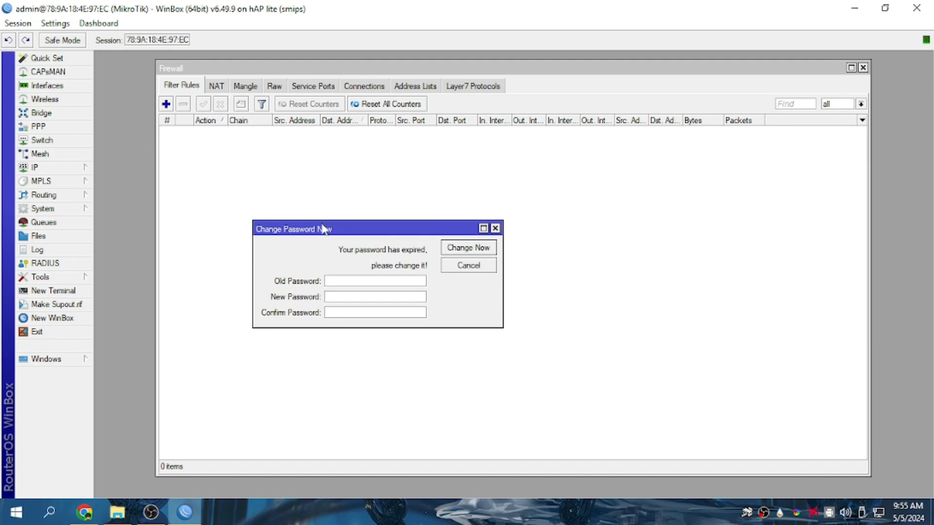
Close the Firewall window and set and confirm a new admin password in the expired-password dialog, leaving the old one blank.
{"action": "left_click", "coordinate": [862, 73]}
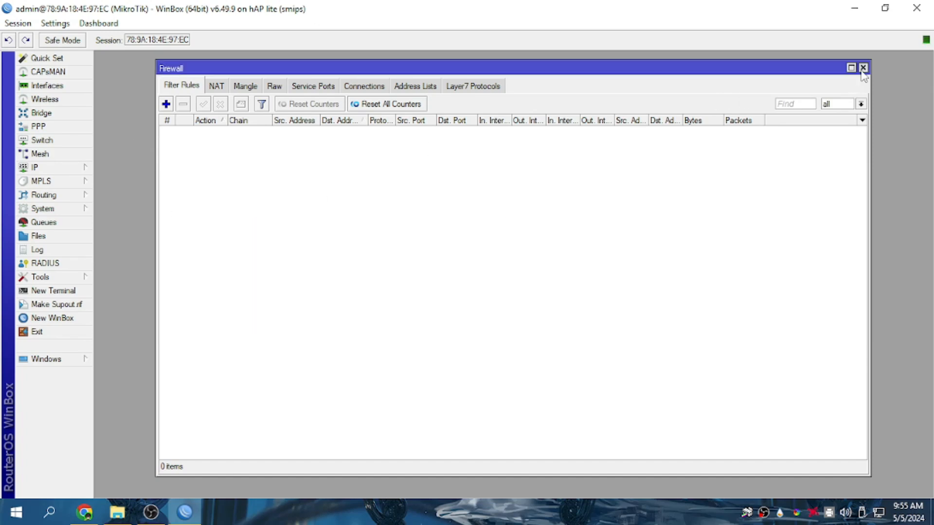
{"action": "left_click", "coordinate": [863, 67]}
{"action": "left_click", "coordinate": [392, 298]}
{"action": "type", "text": "1"}
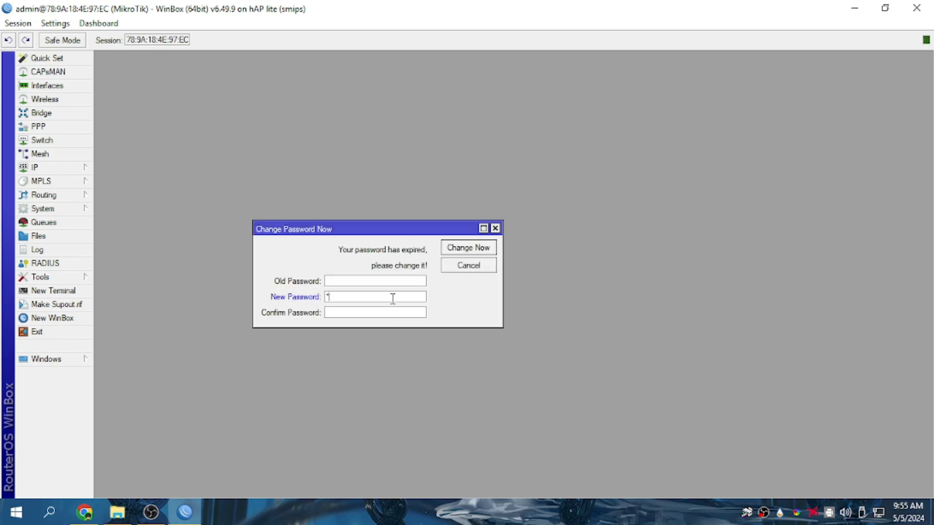
{"action": "left_click", "coordinate": [398, 313]}
{"action": "type", "text": "1"}
{"action": "left_click", "coordinate": [460, 249]}
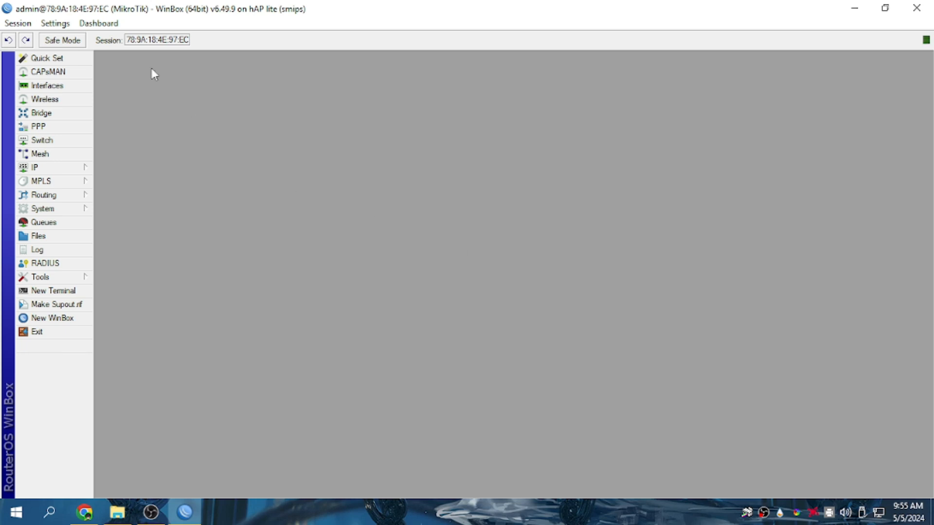
Disconnect the session and log back in to the router by its MAC address with the new admin password.
{"action": "left_click", "coordinate": [17, 24]}
{"action": "left_click", "coordinate": [64, 144]}
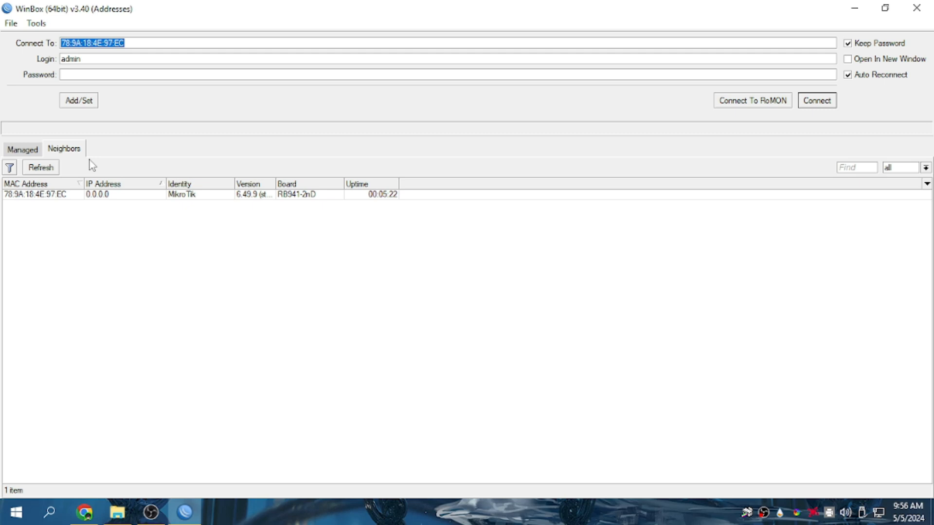
{"action": "left_click", "coordinate": [60, 196]}
{"action": "left_click", "coordinate": [110, 71]}
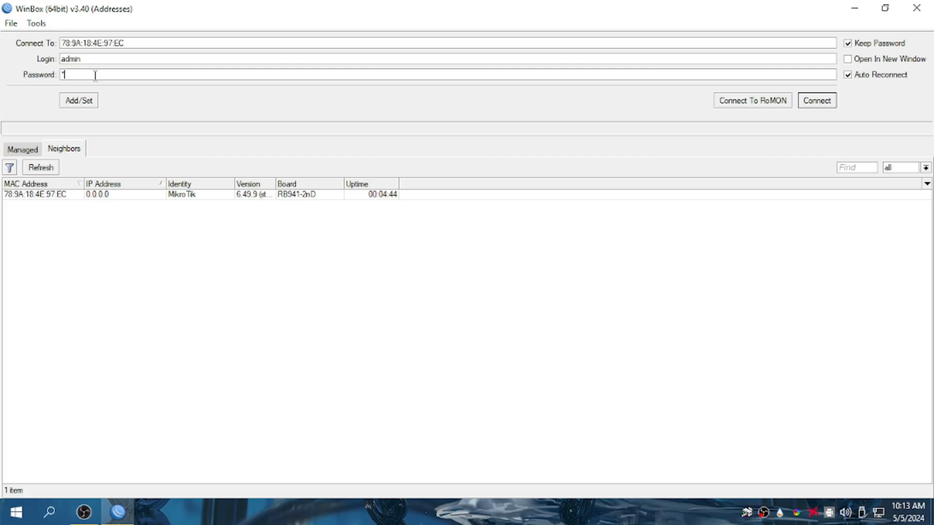
{"action": "key", "text": "Return"}
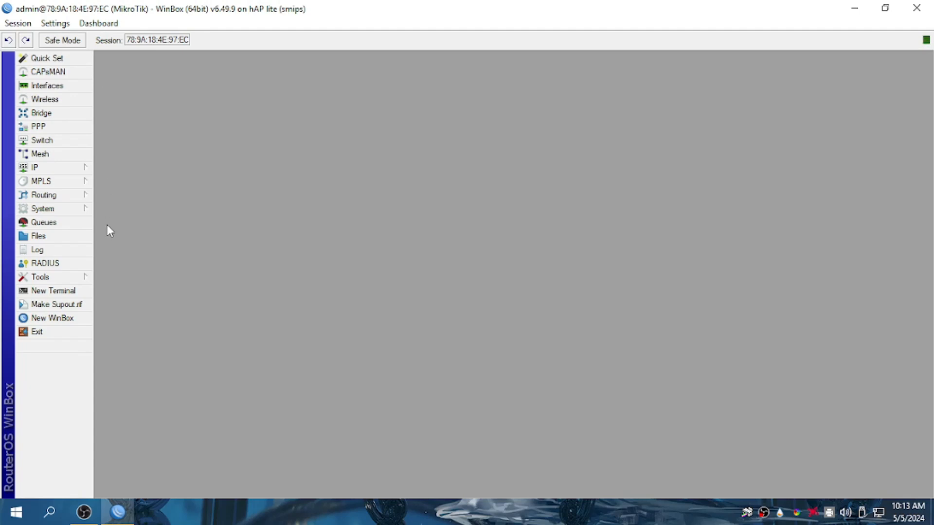
Add a DHCP client on interface ether1 with peer DNS, peer NTP and default route enabled, and close the DHCP Client window.
{"action": "left_click", "coordinate": [62, 169]}
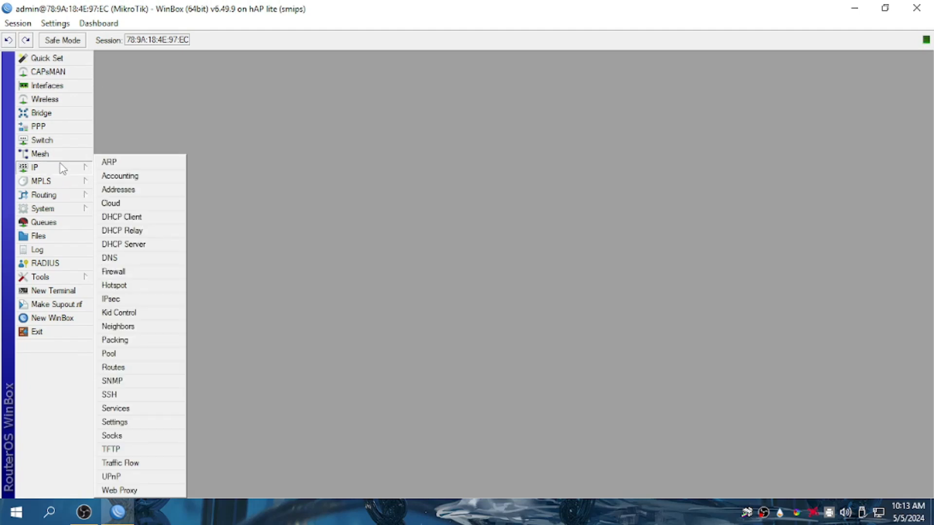
{"action": "left_click", "coordinate": [131, 217]}
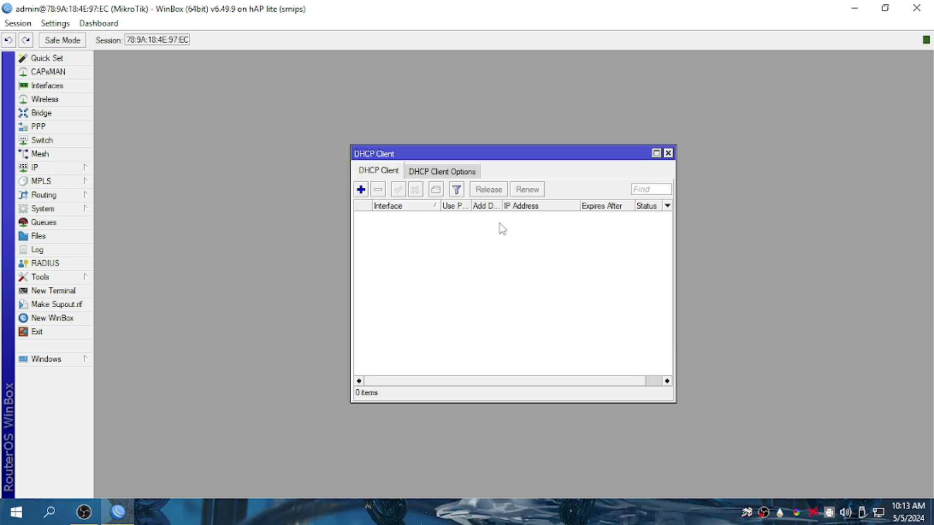
{"action": "left_click", "coordinate": [360, 189]}
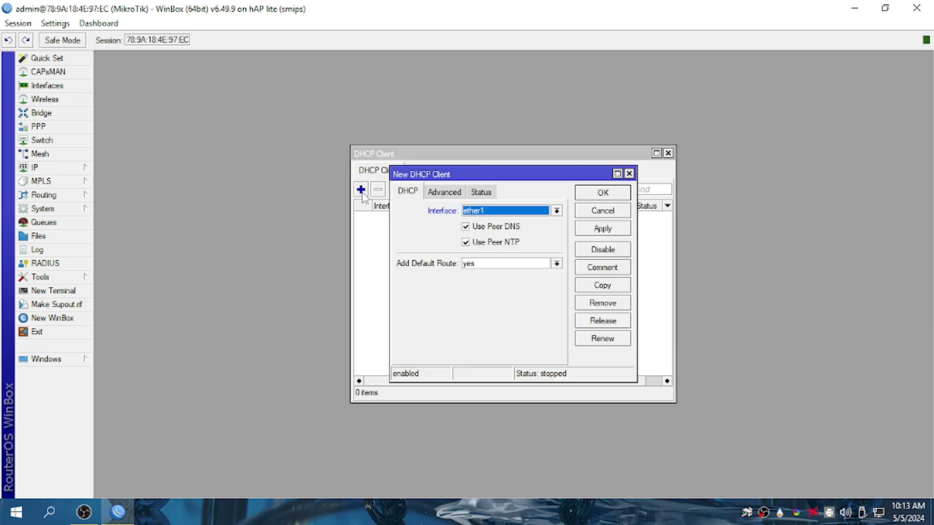
{"action": "left_click", "coordinate": [603, 191]}
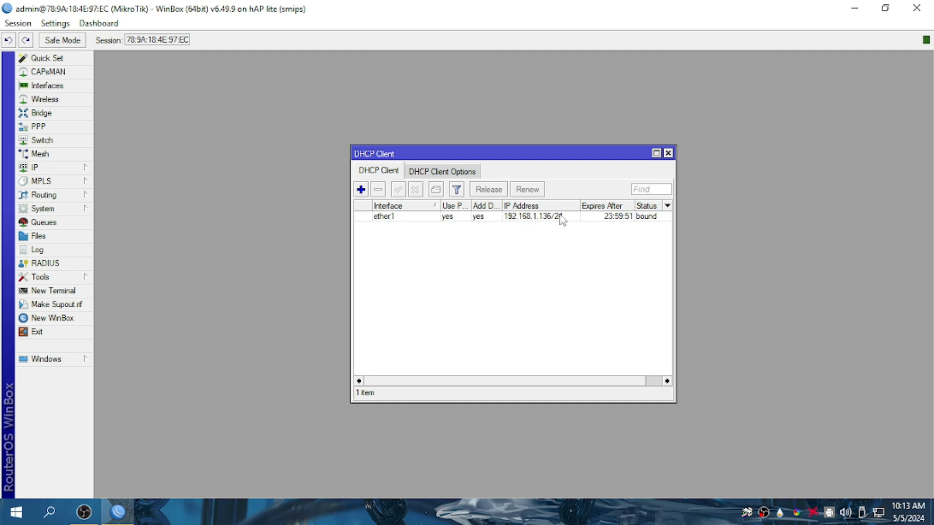
{"action": "mouse_move", "coordinate": [561, 219]}
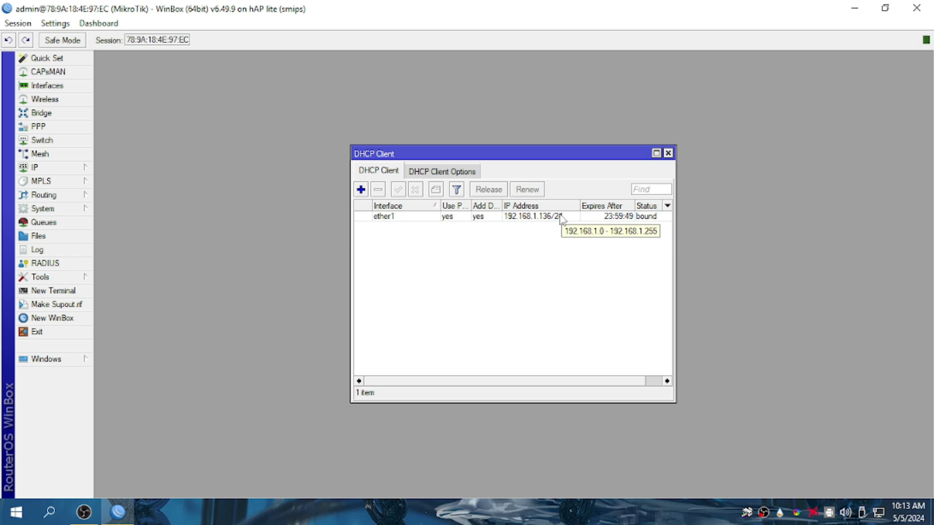
{"action": "left_click", "coordinate": [668, 153]}
Disconnect the router session and select the MikroTik neighbor by its IP address.
{"action": "left_click", "coordinate": [20, 23]}
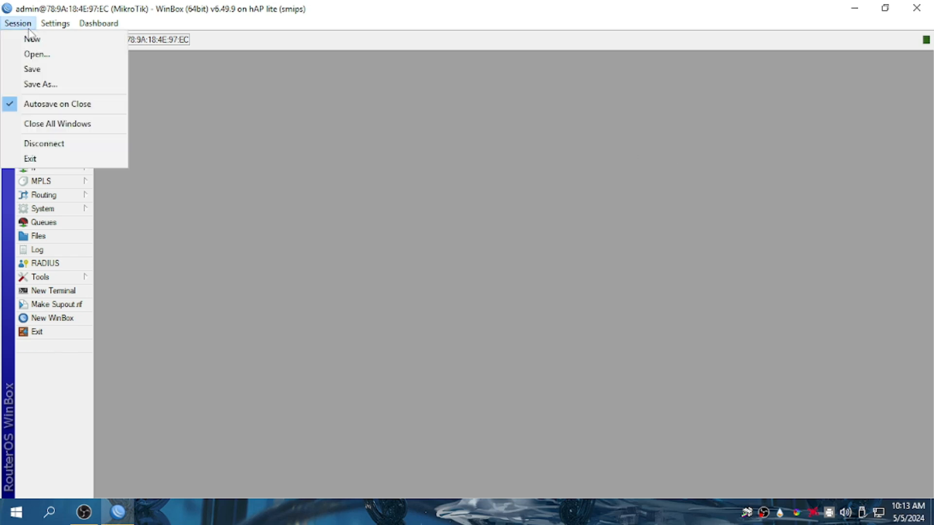
{"action": "left_click", "coordinate": [54, 141]}
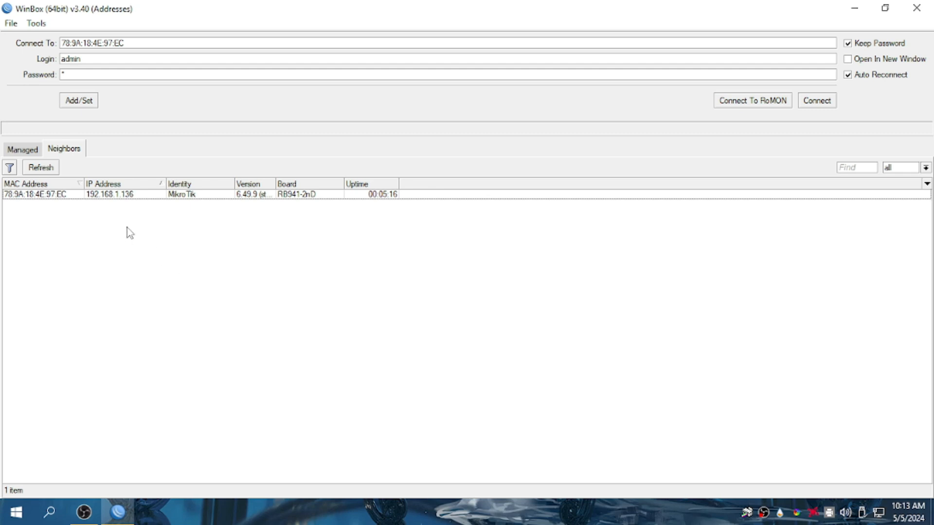
{"action": "left_click", "coordinate": [122, 195]}
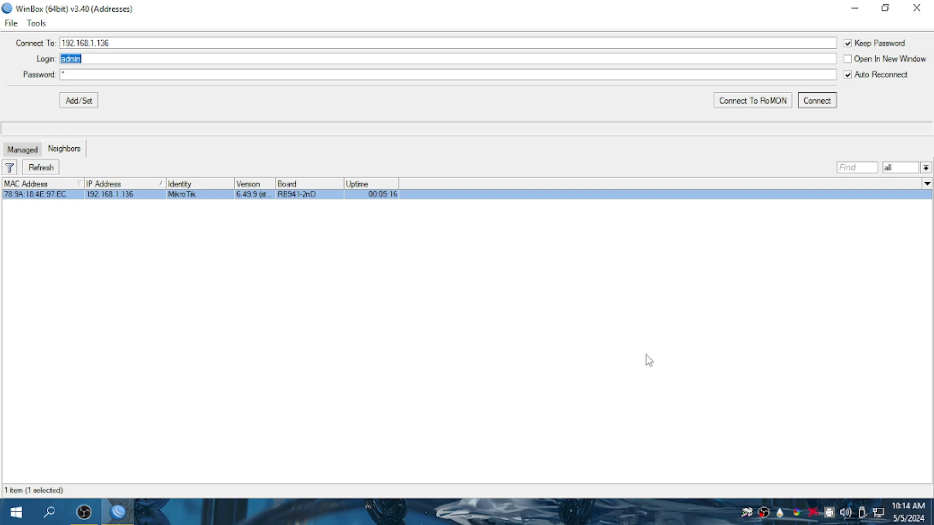
Check the computer's active network connection and reconnect to the MikroTik router by its MAC address.
{"action": "left_click", "coordinate": [878, 512]}
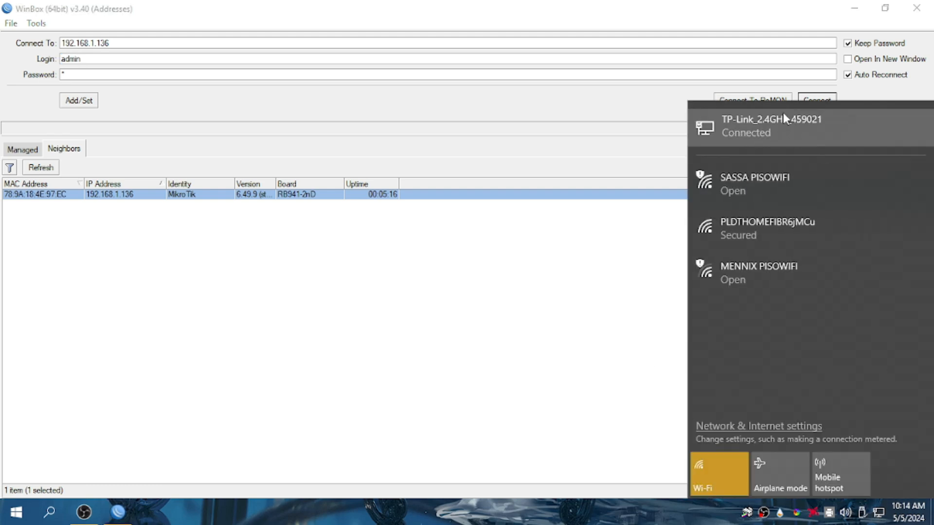
{"action": "left_click", "coordinate": [389, 426]}
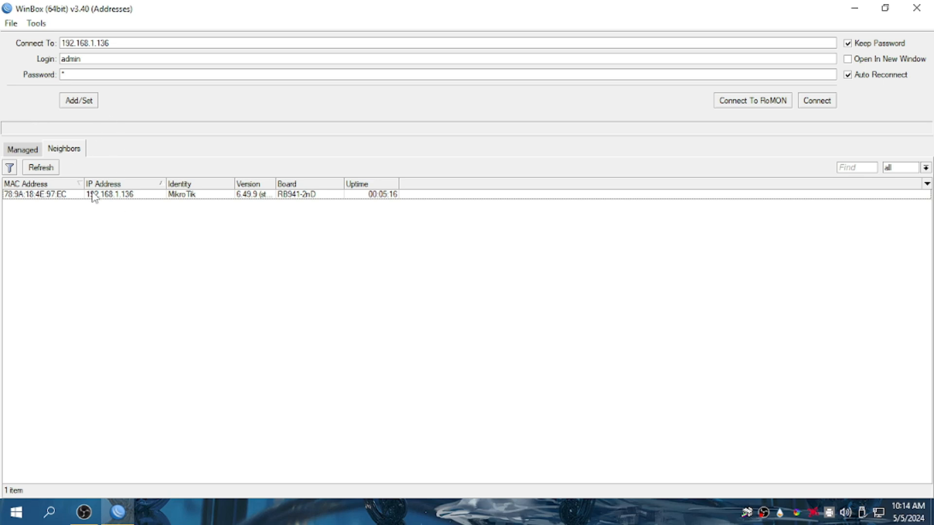
{"action": "left_click", "coordinate": [51, 196]}
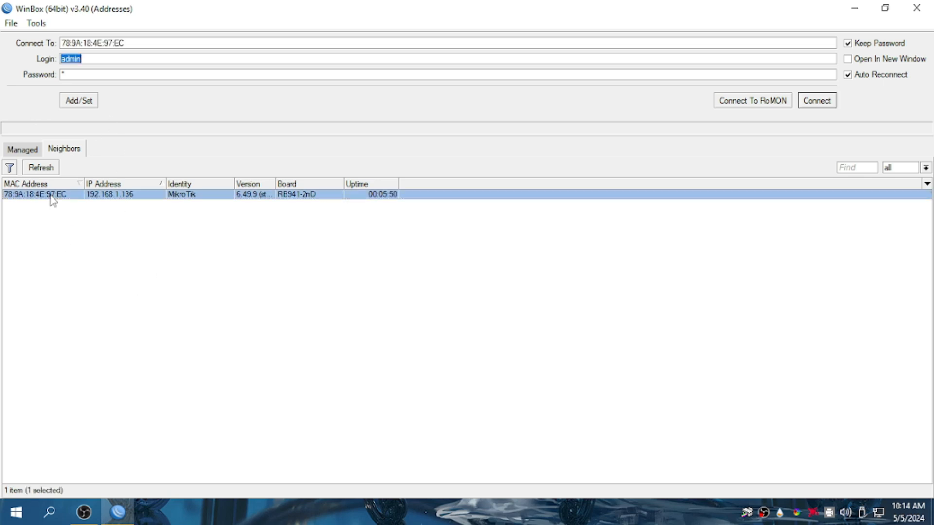
{"action": "left_click", "coordinate": [808, 104]}
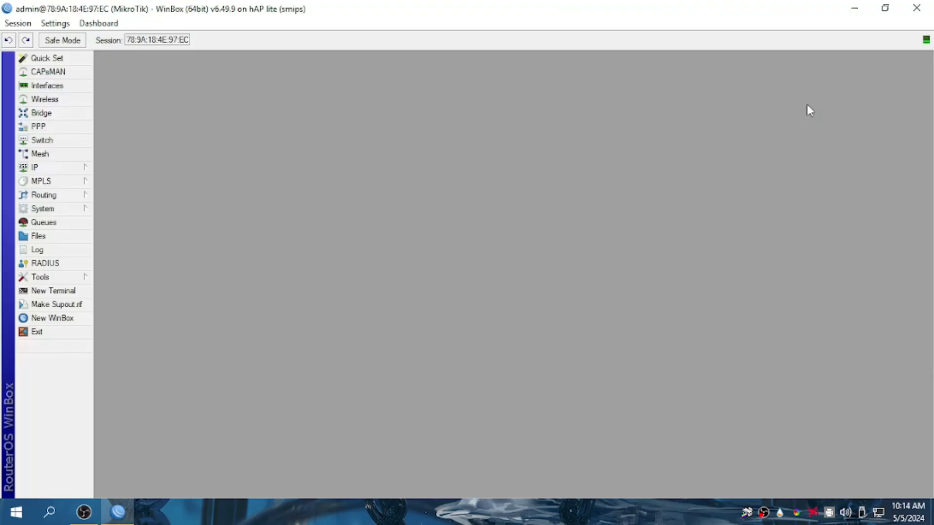
Start a new firewall NAT rule in the srcnat chain with ether1 as the out interface.
{"action": "left_click", "coordinate": [91, 170]}
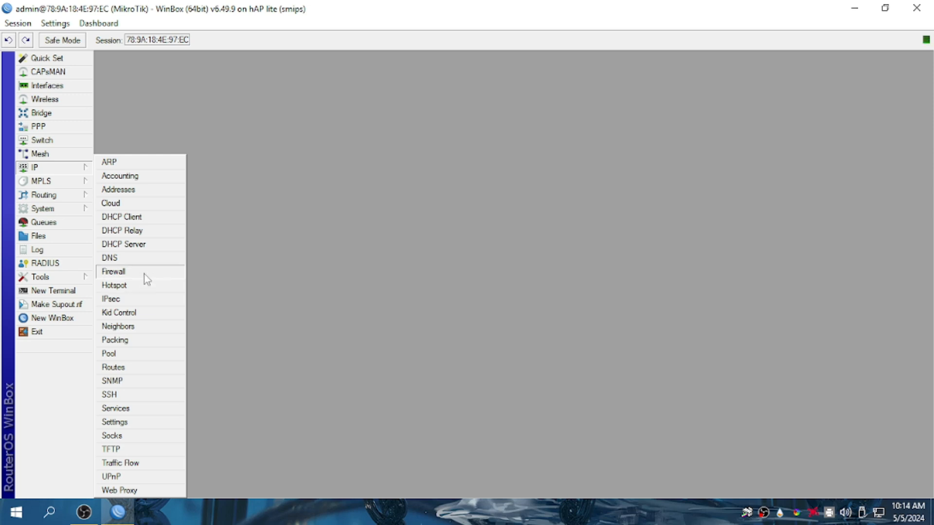
{"action": "left_click", "coordinate": [118, 272]}
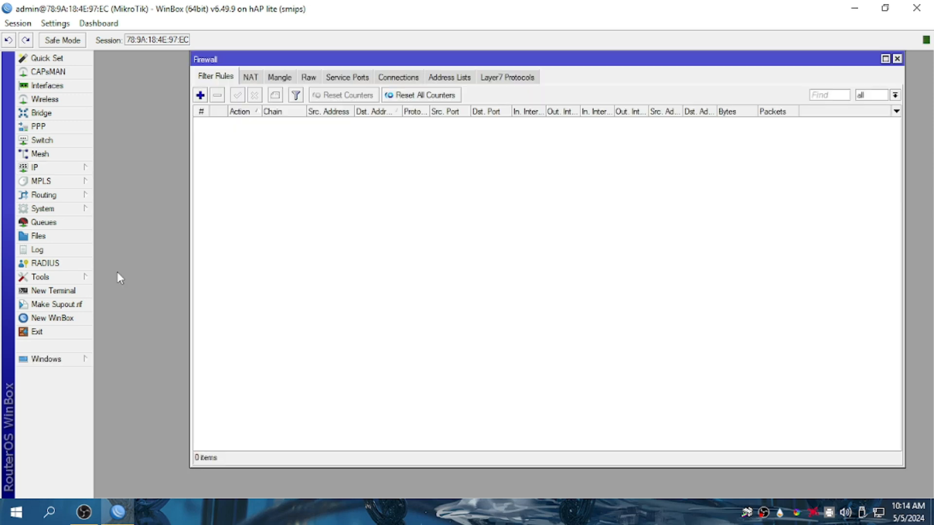
{"action": "left_click", "coordinate": [279, 77]}
{"action": "left_click", "coordinate": [250, 77]}
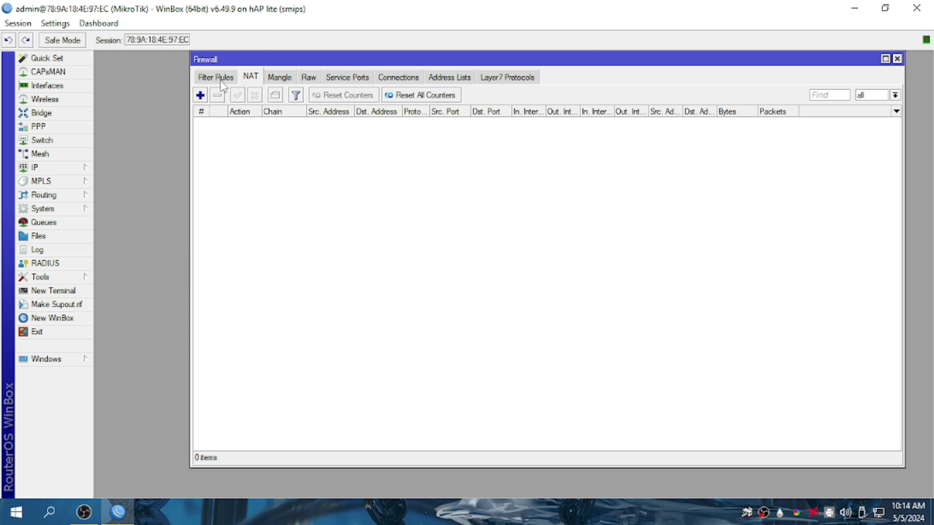
{"action": "left_click", "coordinate": [200, 95]}
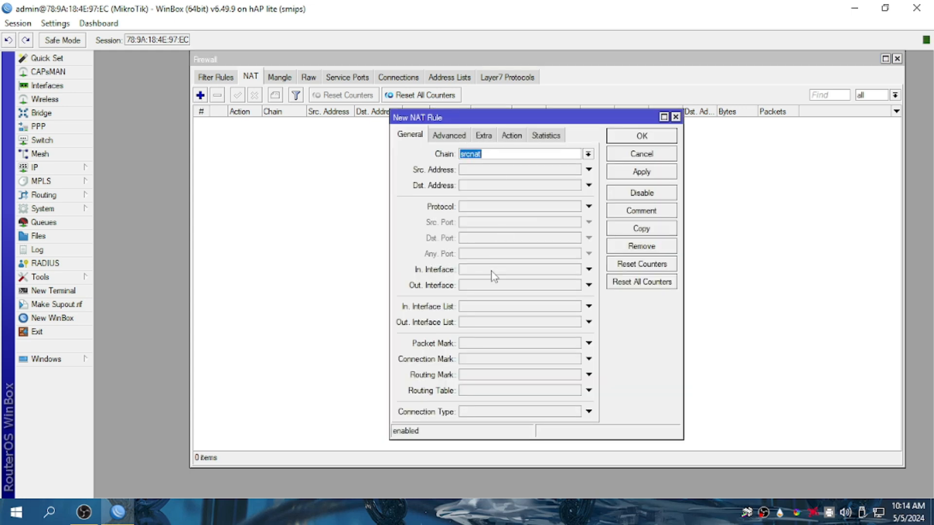
{"action": "left_click", "coordinate": [479, 287]}
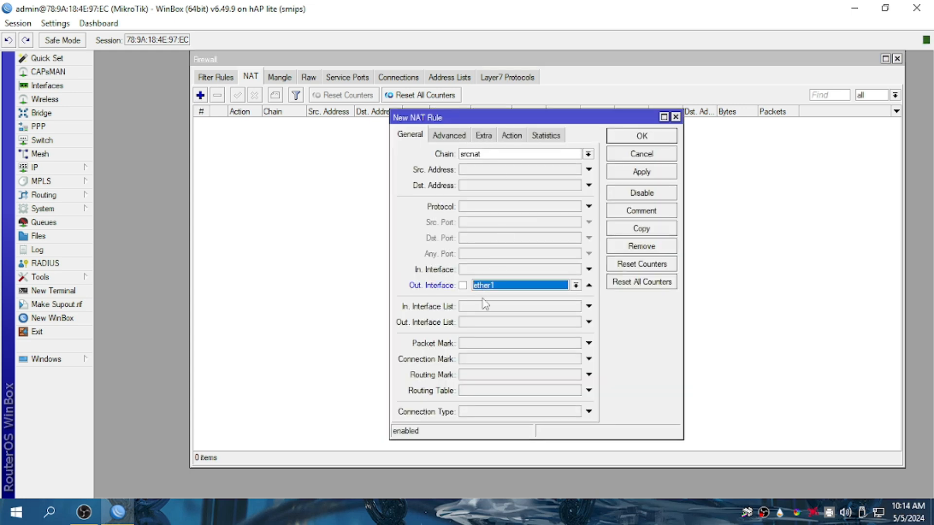
Set the new NAT rule's action to masquerade, save the rule and close the Firewall window.
{"action": "left_click", "coordinate": [517, 138]}
{"action": "left_click", "coordinate": [513, 155]}
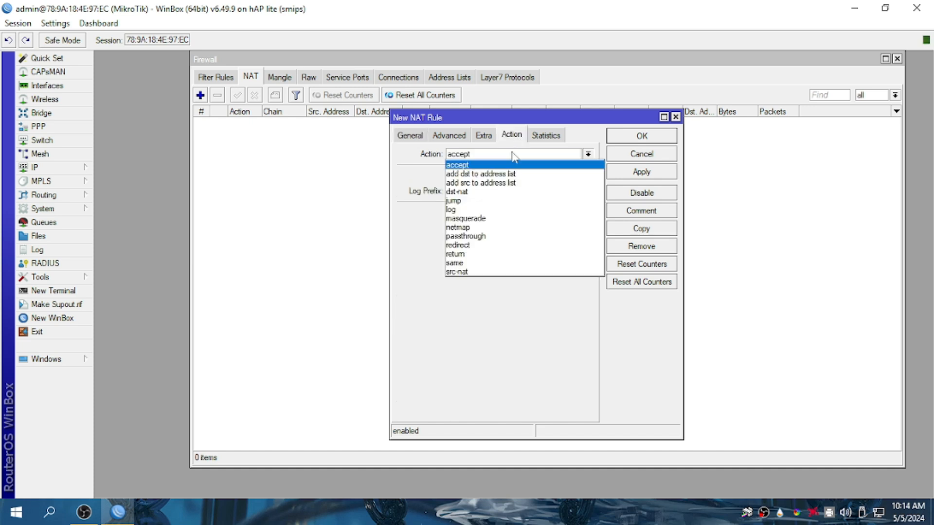
{"action": "left_click", "coordinate": [506, 218]}
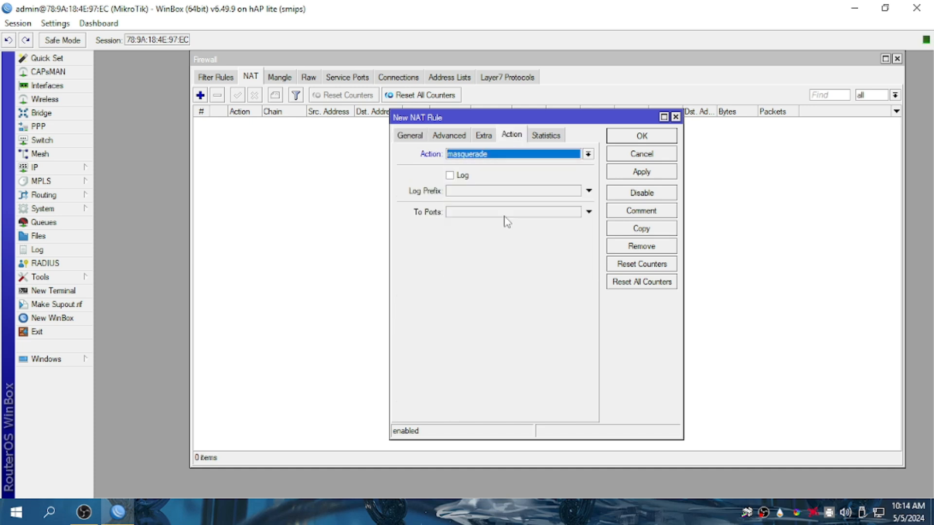
{"action": "left_click", "coordinate": [632, 138]}
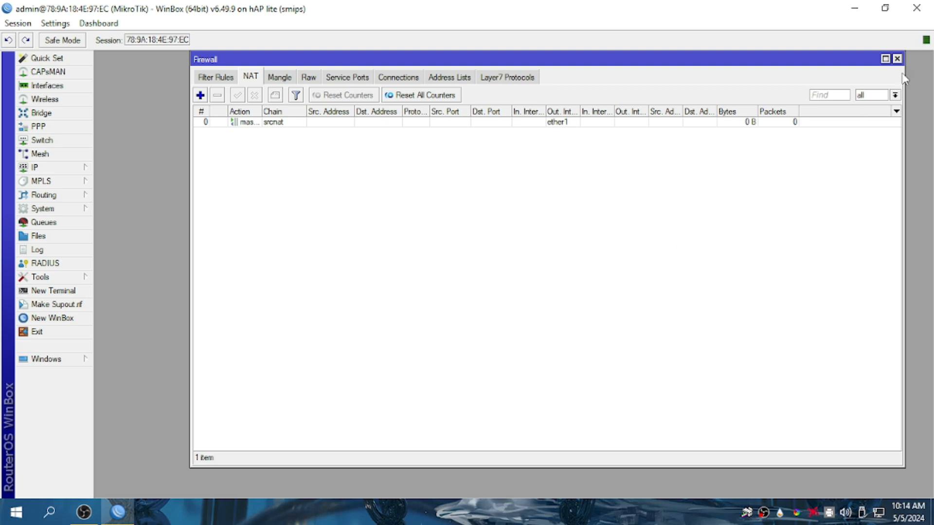
{"action": "left_click", "coordinate": [896, 59]}
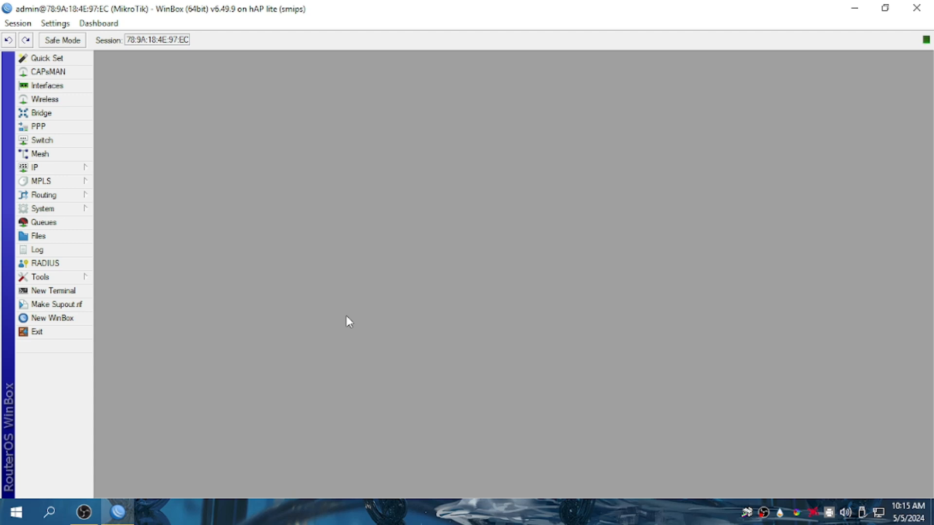
Create a new bridge interface named LOCAL.
{"action": "left_click", "coordinate": [71, 117]}
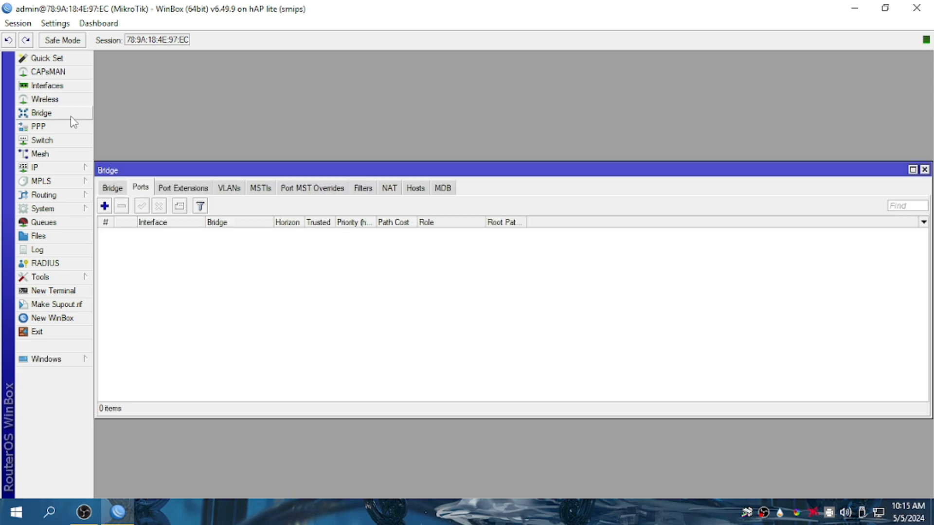
{"action": "left_click", "coordinate": [117, 189]}
{"action": "left_click", "coordinate": [104, 205]}
{"action": "left_click", "coordinate": [473, 168]}
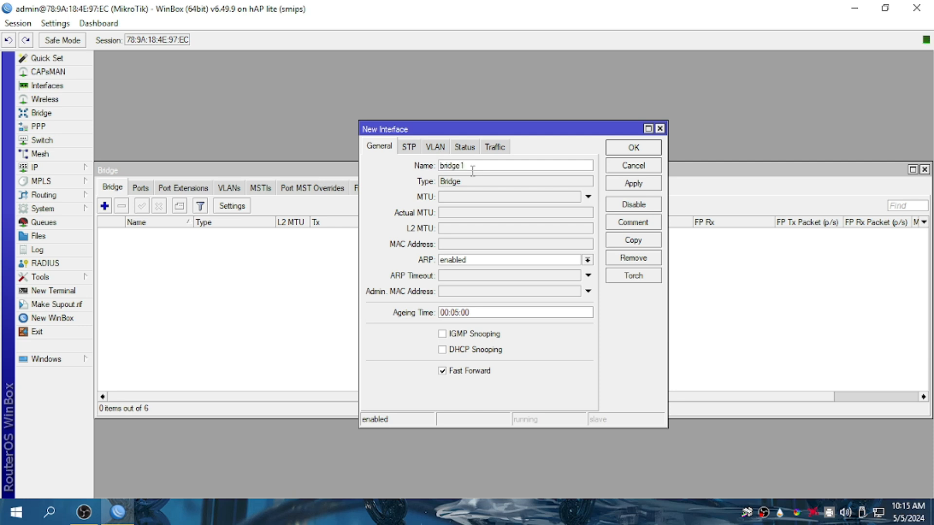
{"action": "key", "text": "BackSpace"}
{"action": "key", "text": "BackSpace"}
{"action": "key", "text": "BackSpace"}
{"action": "key", "text": "BackSpace"}
{"action": "key", "text": "BackSpace"}
{"action": "key", "text": "BackSpace"}
{"action": "key", "text": "BackSpace"}
{"action": "type", "text": "LOCAL"}
{"action": "key", "text": "Return"}
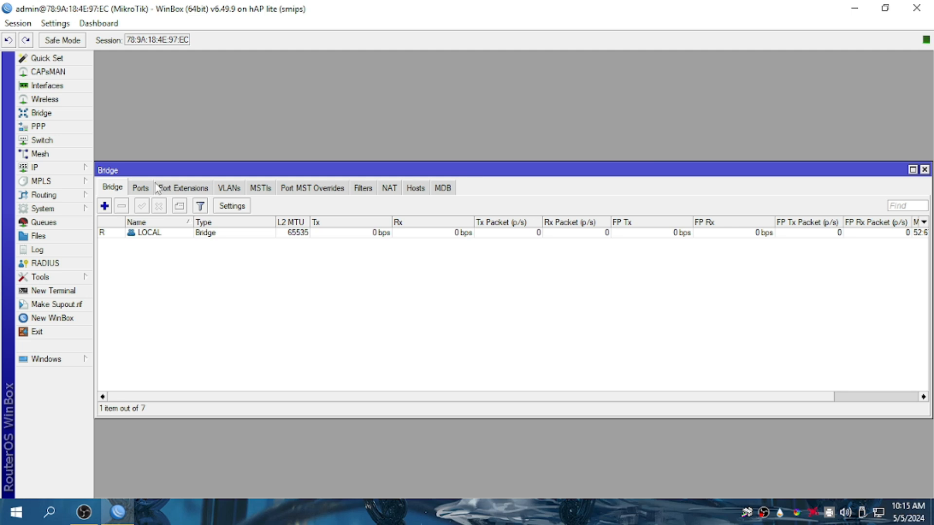
Add ether2 and ether3 as ports of the LOCAL bridge.
{"action": "left_click", "coordinate": [143, 189]}
{"action": "left_click", "coordinate": [104, 206]}
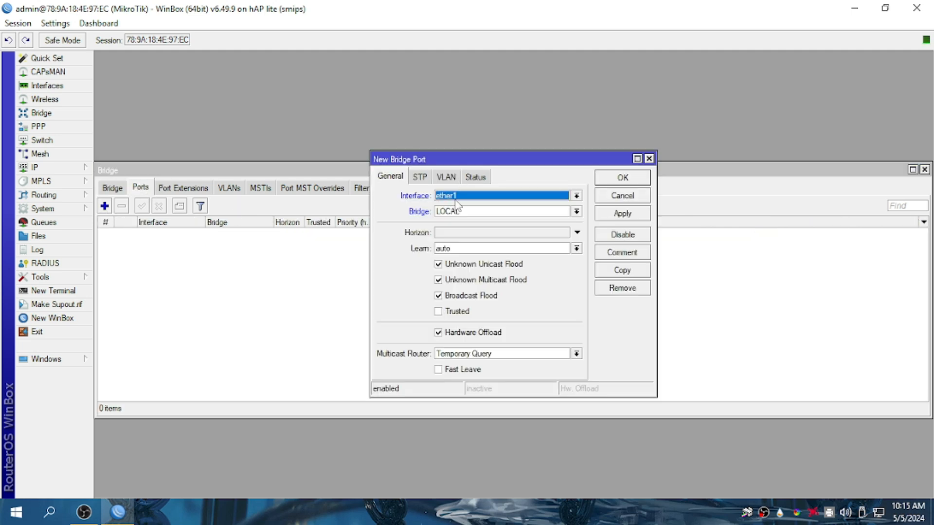
{"action": "left_click", "coordinate": [459, 197]}
{"action": "left_click", "coordinate": [445, 233]}
{"action": "left_click", "coordinate": [612, 179]}
{"action": "left_click", "coordinate": [105, 206]}
{"action": "left_click", "coordinate": [469, 197]}
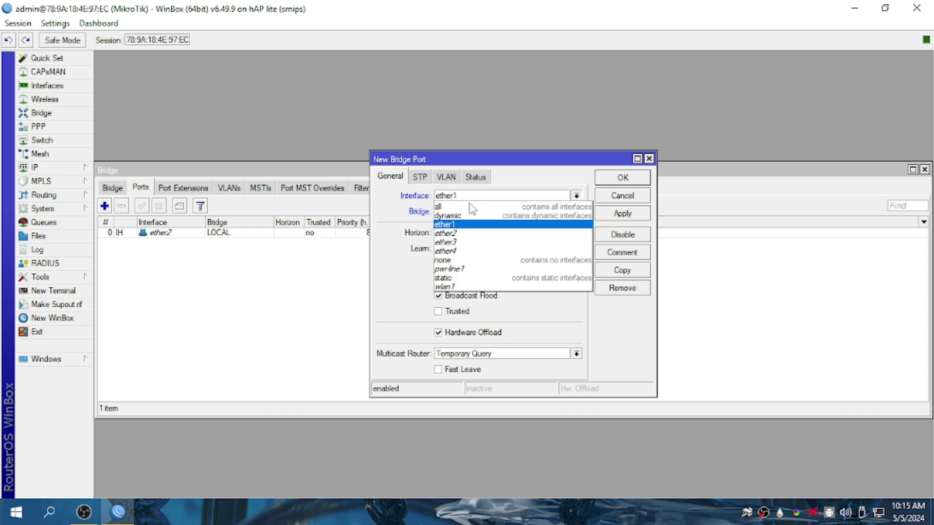
{"action": "left_click", "coordinate": [473, 242]}
{"action": "left_click", "coordinate": [617, 183]}
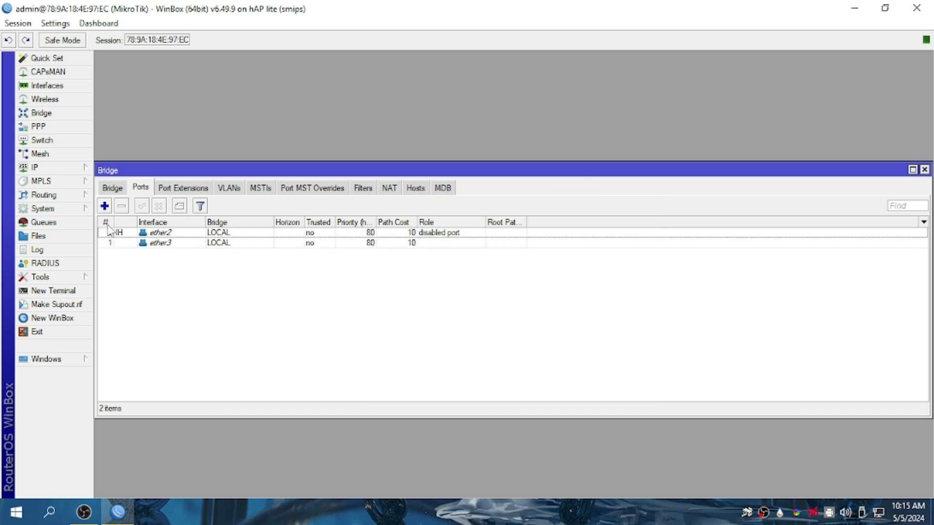
Add ether4 as a port of the LOCAL bridge and close the Bridge window.
{"action": "left_click", "coordinate": [104, 205]}
{"action": "left_click", "coordinate": [446, 199]}
{"action": "left_click", "coordinate": [469, 248]}
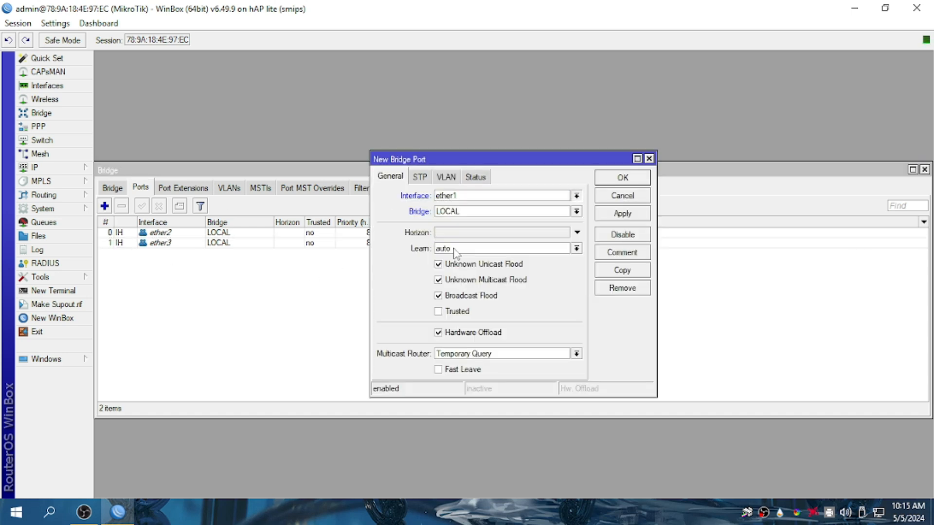
{"action": "left_click", "coordinate": [625, 180]}
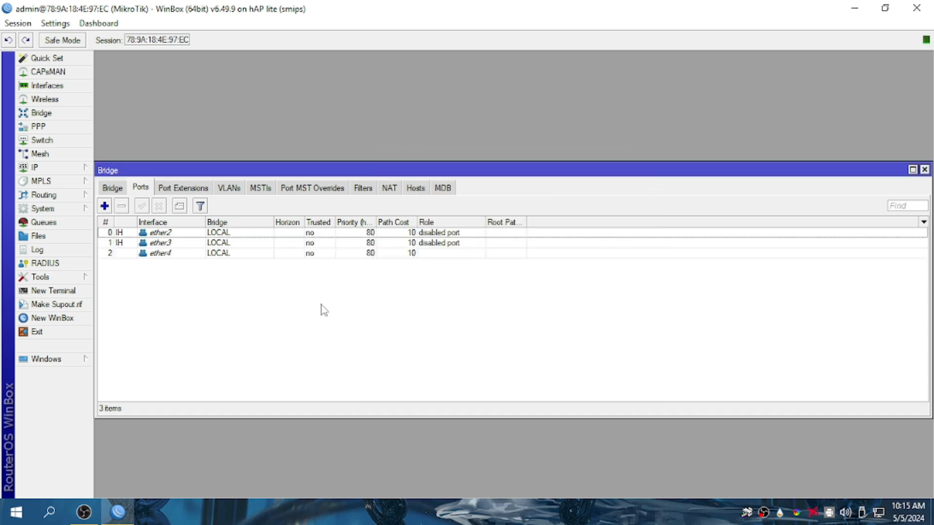
{"action": "left_click", "coordinate": [924, 171]}
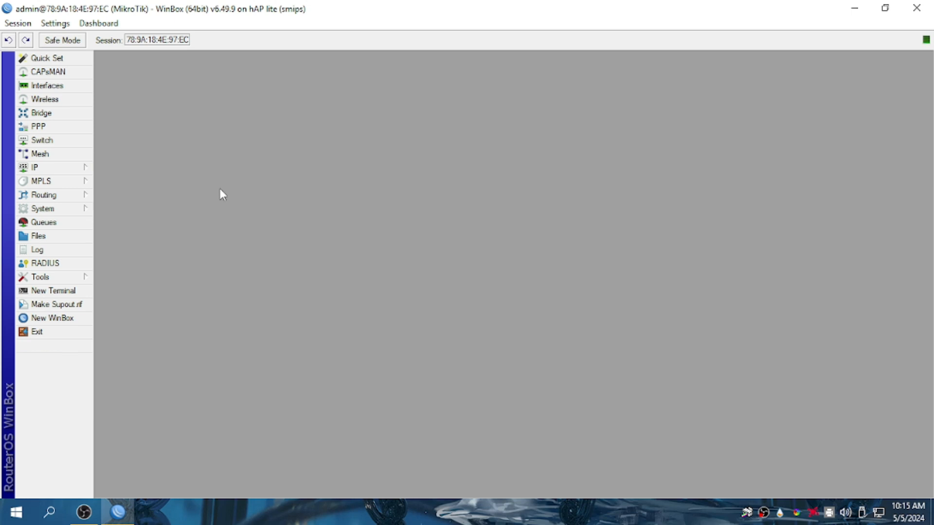
{"action": "left_click", "coordinate": [73, 167]}
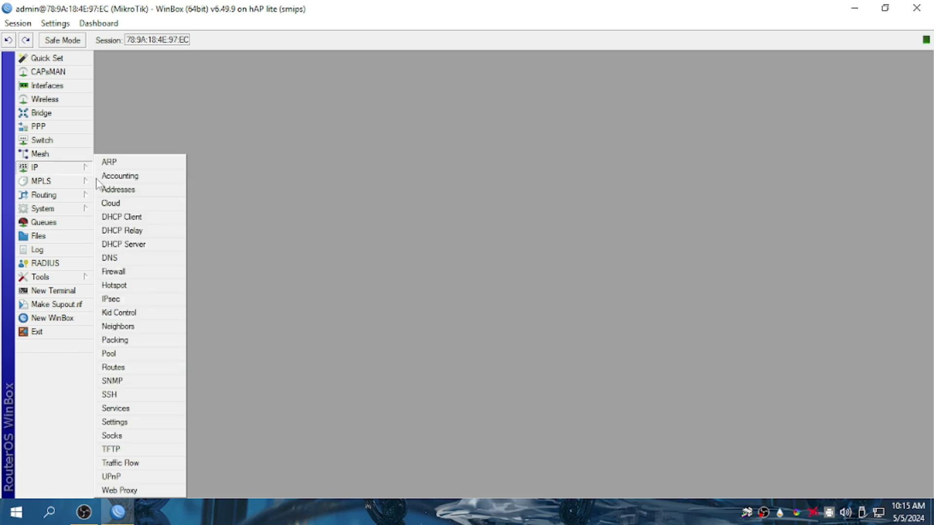
{"action": "left_click", "coordinate": [125, 246]}
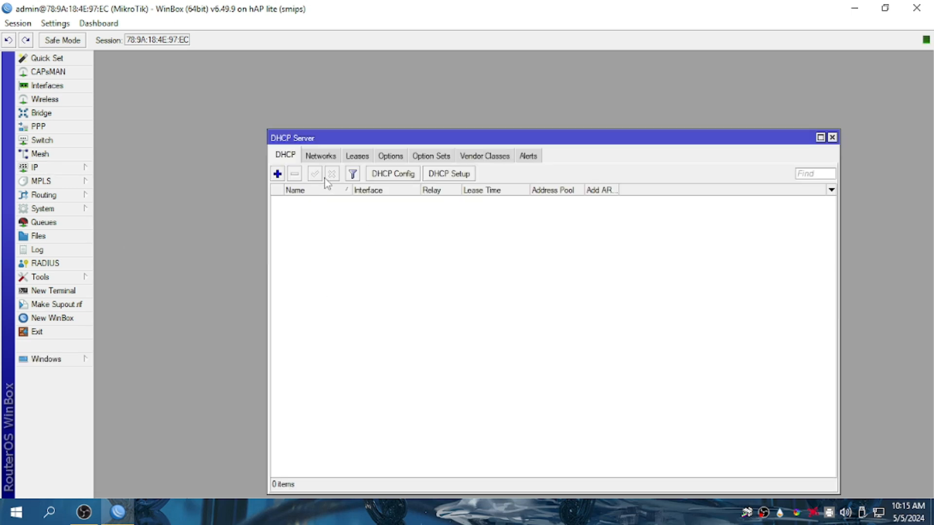
{"action": "left_click", "coordinate": [832, 138]}
Add the IP address 192.168.88.1/24 to the LOCAL interface.
{"action": "left_click", "coordinate": [88, 168]}
{"action": "left_click", "coordinate": [131, 190]}
{"action": "left_click", "coordinate": [409, 181]}
{"action": "type", "text": "192.16"}
{"action": "type", "text": "8.1"}
{"action": "key", "text": "BackSpace"}
{"action": "type", "text": "88."}
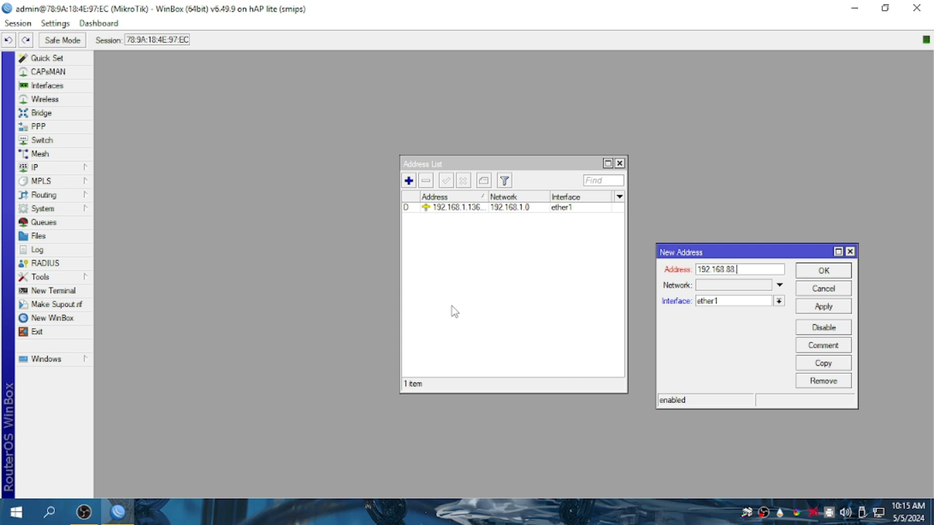
{"action": "type", "text": "1/24"}
{"action": "left_click", "coordinate": [747, 302]}
{"action": "left_click", "coordinate": [747, 312]}
{"action": "left_click", "coordinate": [839, 306]}
{"action": "left_click", "coordinate": [818, 277]}
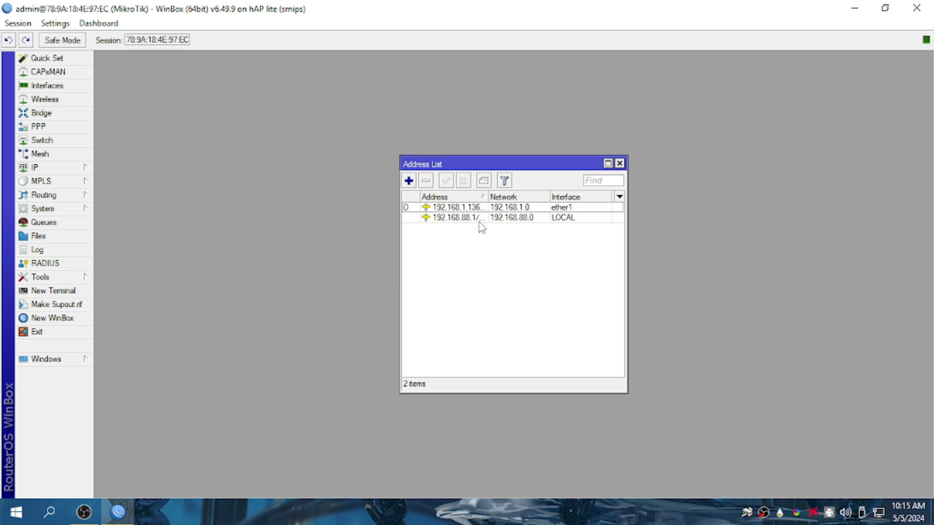
Review the LOCAL interface's address and network settings and close the Address List.
{"action": "double_click", "coordinate": [507, 217]}
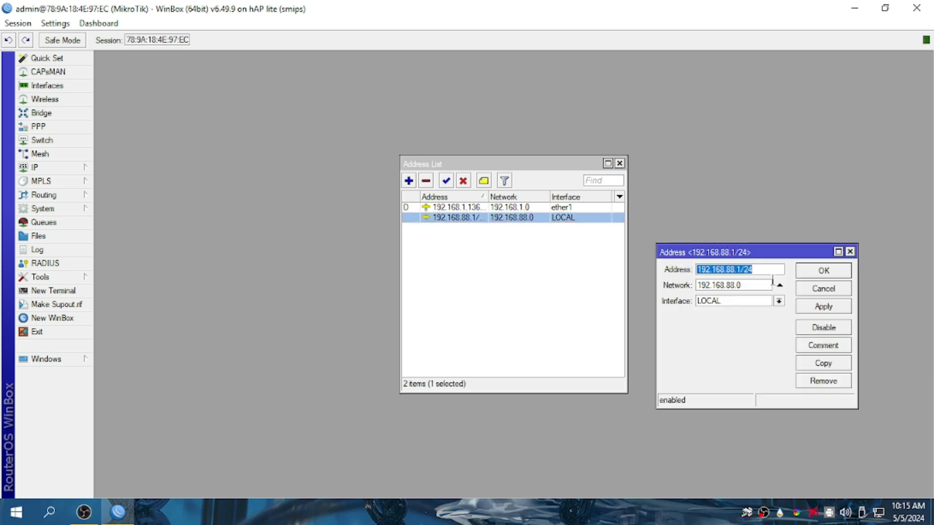
{"action": "left_click", "coordinate": [845, 271]}
{"action": "left_click_drag", "start_coordinate": [522, 168], "coordinate": [340, 146]}
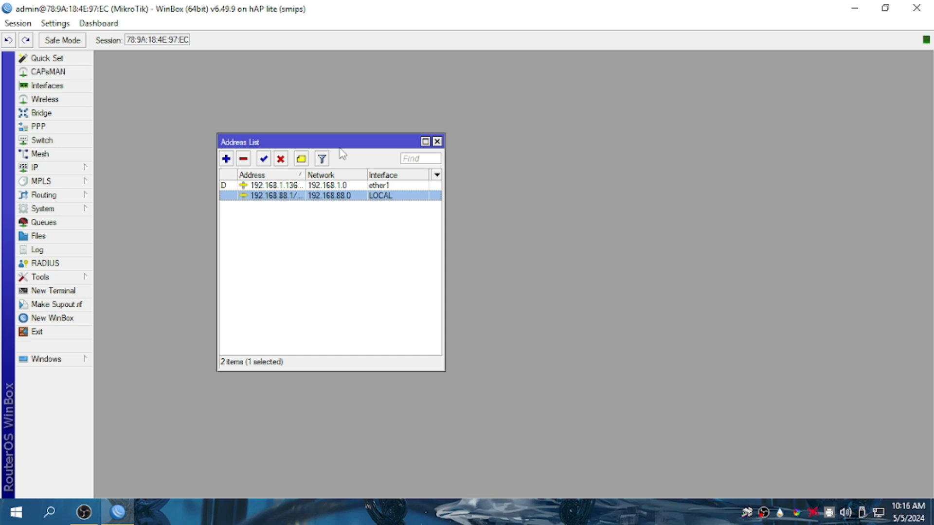
{"action": "left_click", "coordinate": [437, 141]}
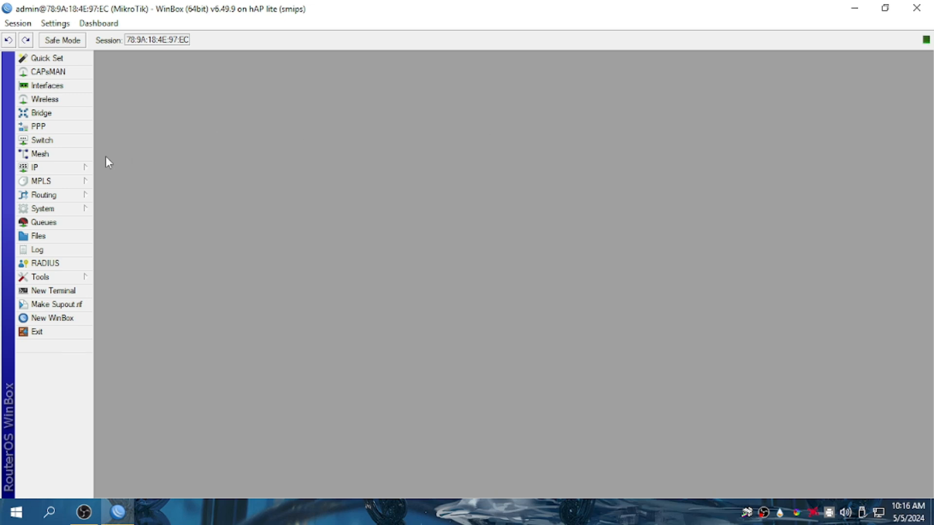
Set up a DHCP server on the LOCAL interface, accepting all suggested settings, and close the DHCP Server window.
{"action": "left_click", "coordinate": [90, 167]}
{"action": "left_click", "coordinate": [126, 245]}
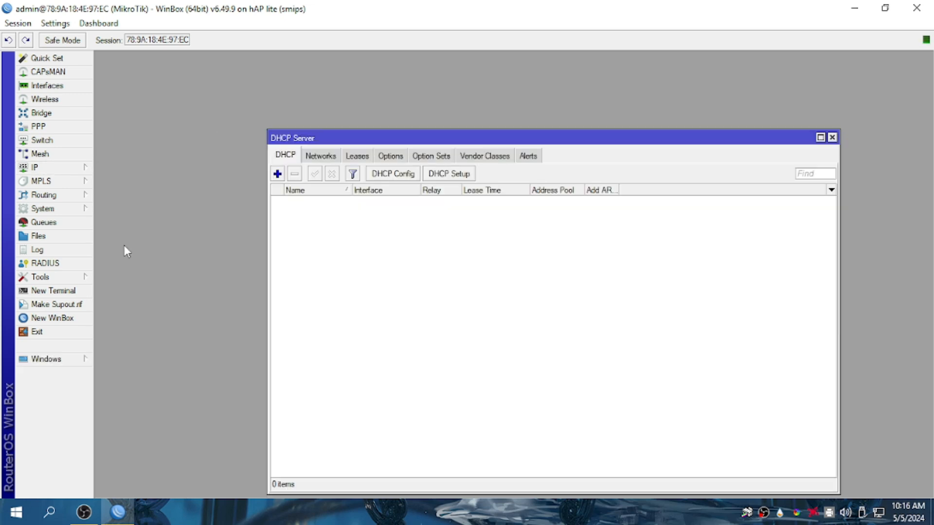
{"action": "left_click", "coordinate": [449, 173]}
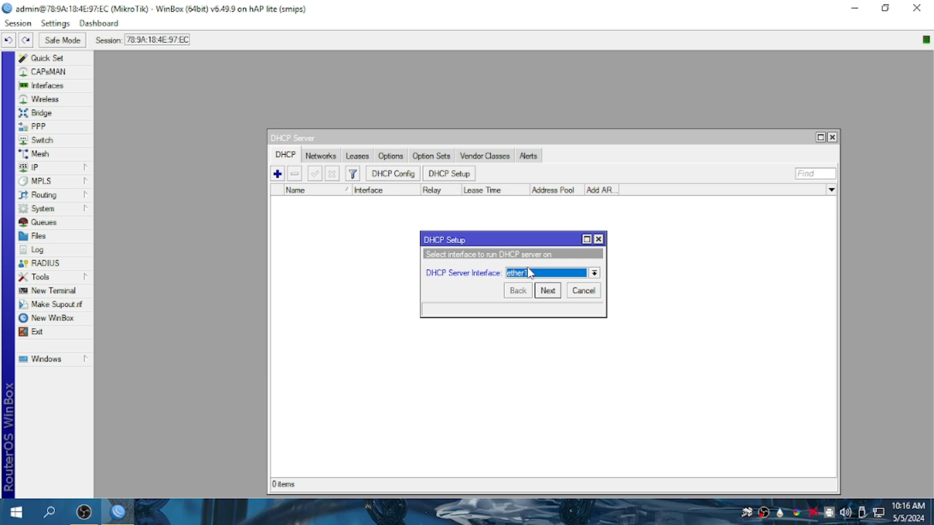
{"action": "left_click", "coordinate": [530, 273]}
{"action": "left_click", "coordinate": [524, 285]}
{"action": "left_click", "coordinate": [545, 289]}
{"action": "left_click", "coordinate": [547, 290]}
{"action": "left_click", "coordinate": [547, 290]}
{"action": "left_click", "coordinate": [547, 290]}
{"action": "left_click", "coordinate": [547, 291]}
{"action": "left_click", "coordinate": [546, 290]}
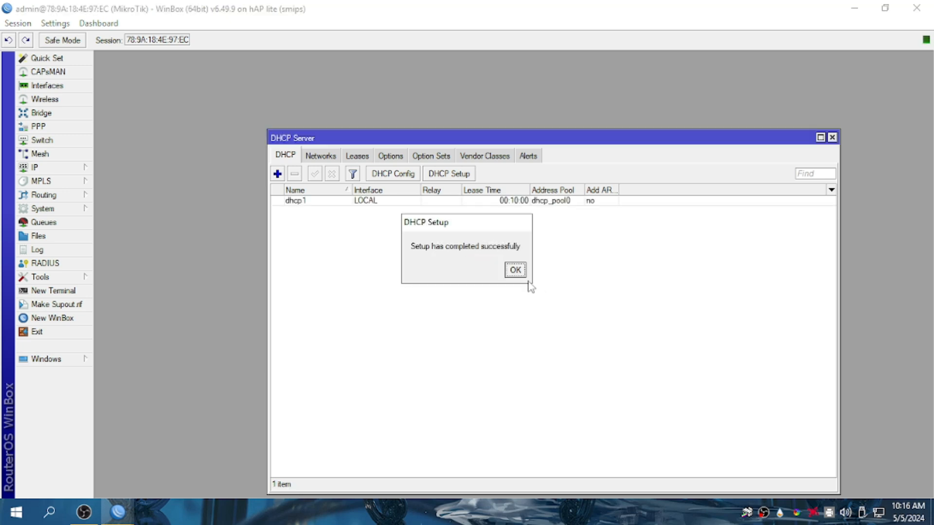
{"action": "key", "text": "Return"}
{"action": "left_click", "coordinate": [832, 138]}
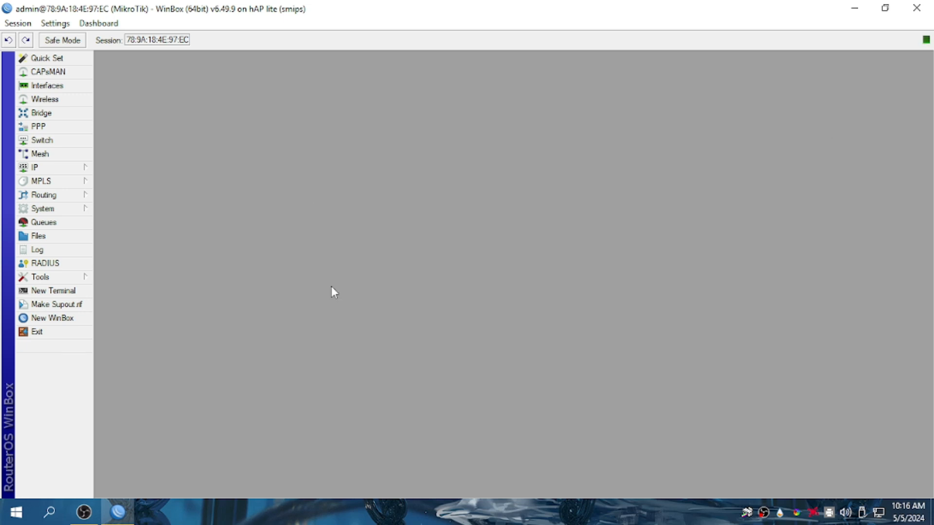
Open the firewall's filter rules list.
{"action": "left_click", "coordinate": [91, 170]}
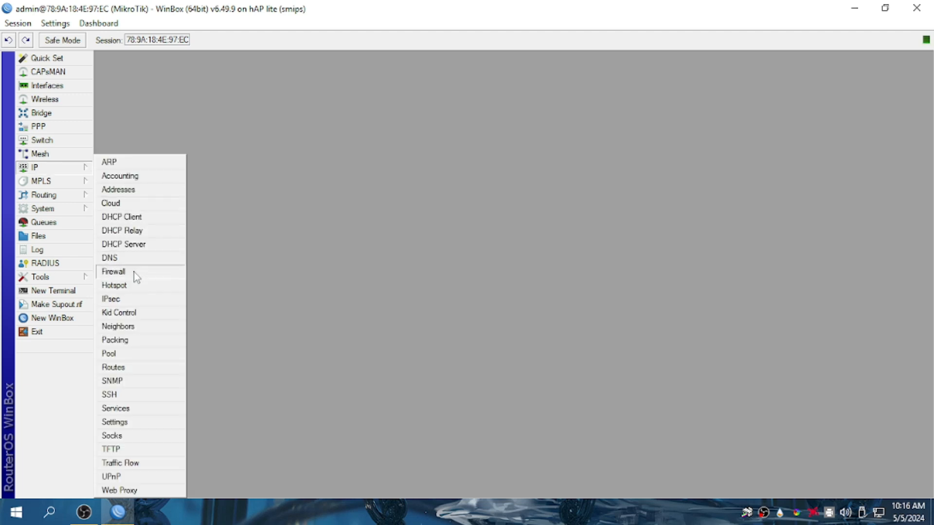
{"action": "left_click", "coordinate": [365, 233]}
{"action": "left_click", "coordinate": [74, 168]}
{"action": "left_click", "coordinate": [129, 272]}
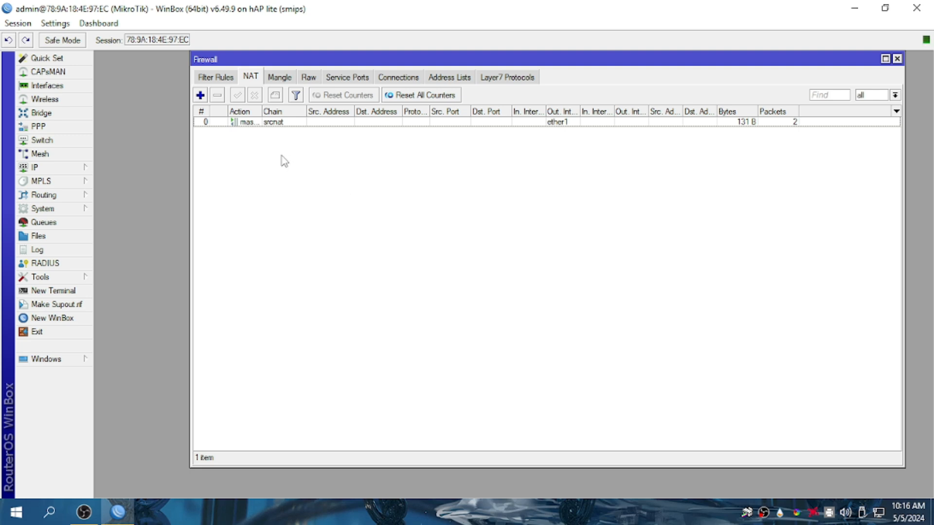
{"action": "left_click", "coordinate": [213, 78]}
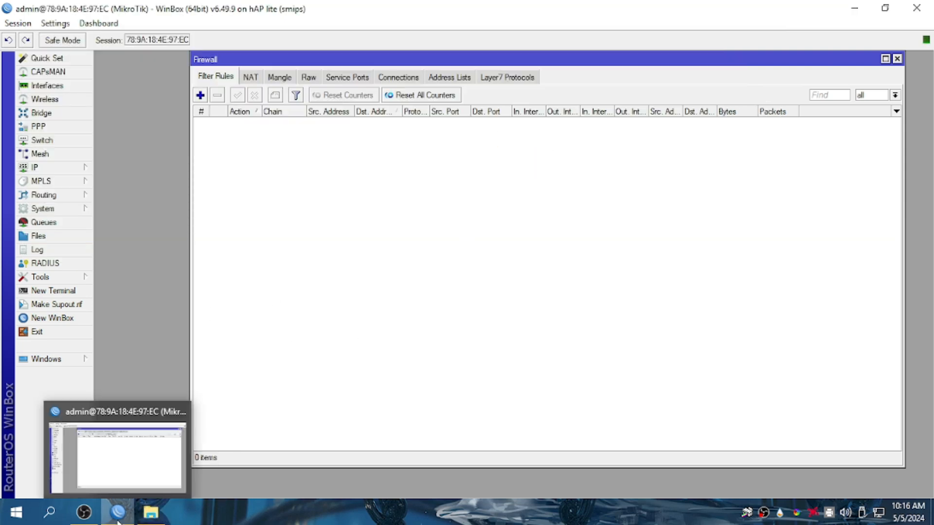
Switch to File Explorer and browse to the Pisowifi folder on the APPS (G:) drive.
{"action": "left_click", "coordinate": [151, 513]}
{"action": "double_click", "coordinate": [590, 231]}
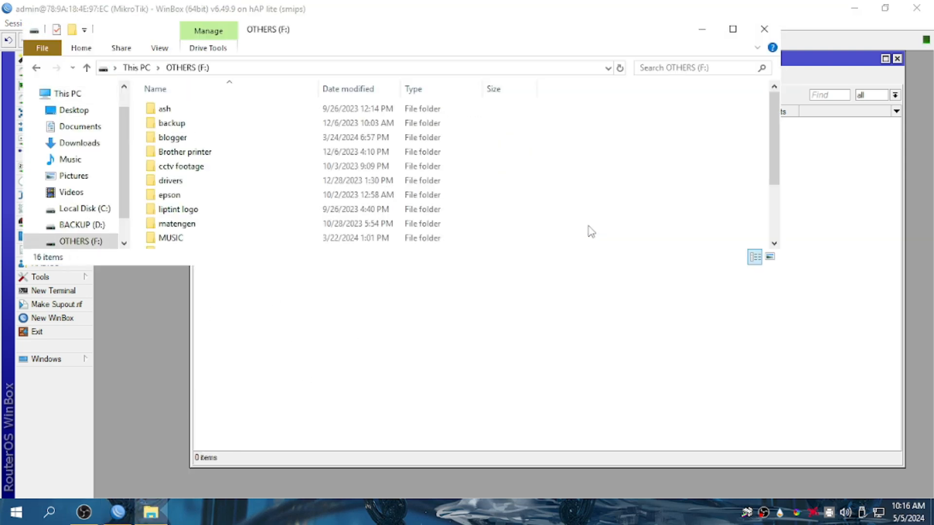
{"action": "scroll", "coordinate": [80, 252], "scroll_direction": "down", "scroll_amount": 1}
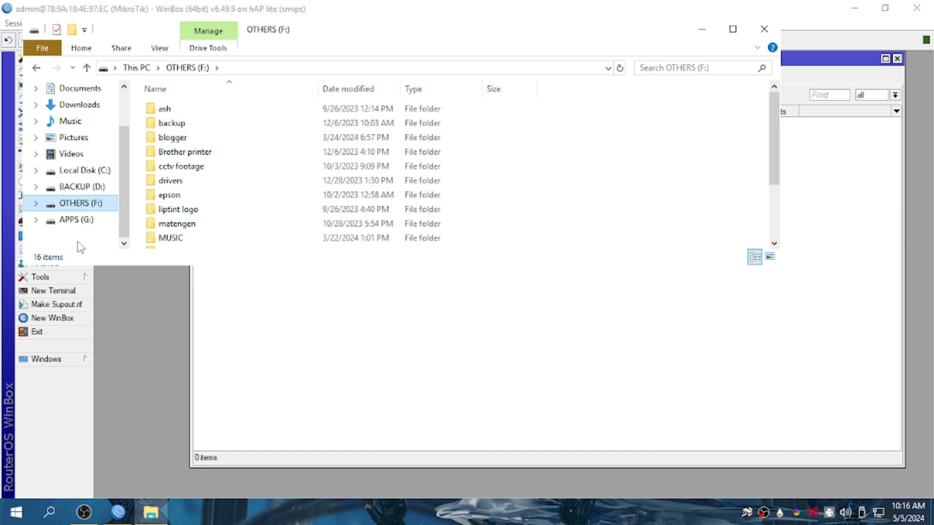
{"action": "left_click", "coordinate": [67, 219]}
{"action": "scroll", "coordinate": [224, 240], "scroll_direction": "down", "scroll_amount": 10}
{"action": "scroll", "coordinate": [195, 194], "scroll_direction": "up", "scroll_amount": 9}
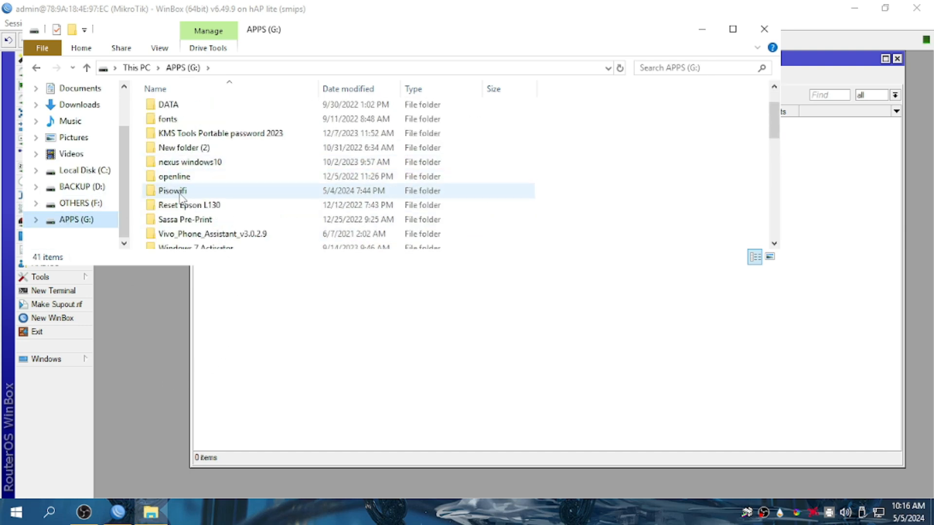
{"action": "double_click", "coordinate": [176, 191]}
{"action": "scroll", "coordinate": [180, 197], "scroll_direction": "down", "scroll_amount": 4}
{"action": "scroll", "coordinate": [180, 197], "scroll_direction": "up", "scroll_amount": 5}
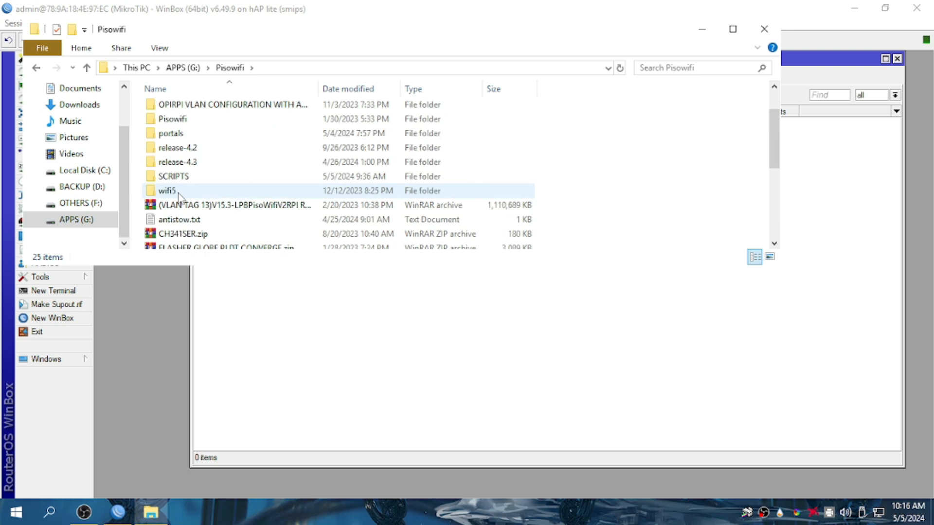
Open PORTS.txt from the SCRIPTS folder in Notepad and close the File Explorer window.
{"action": "double_click", "coordinate": [185, 177]}
{"action": "scroll", "coordinate": [216, 199], "scroll_direction": "down", "scroll_amount": 7}
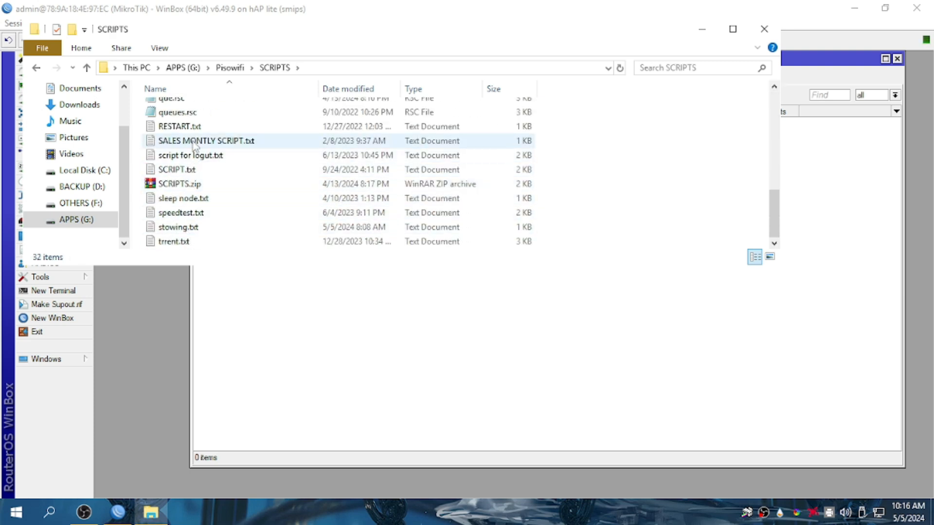
{"action": "scroll", "coordinate": [180, 228], "scroll_direction": "up", "scroll_amount": 2}
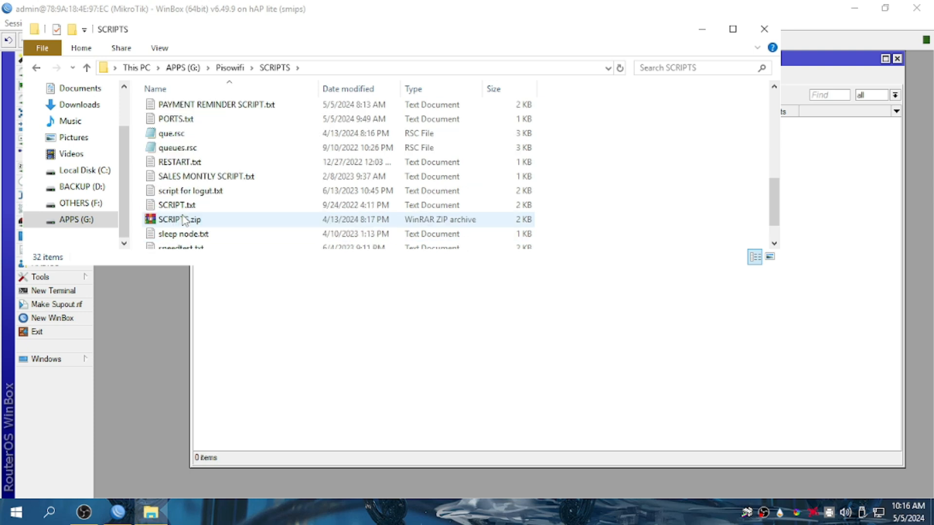
{"action": "double_click", "coordinate": [175, 162]}
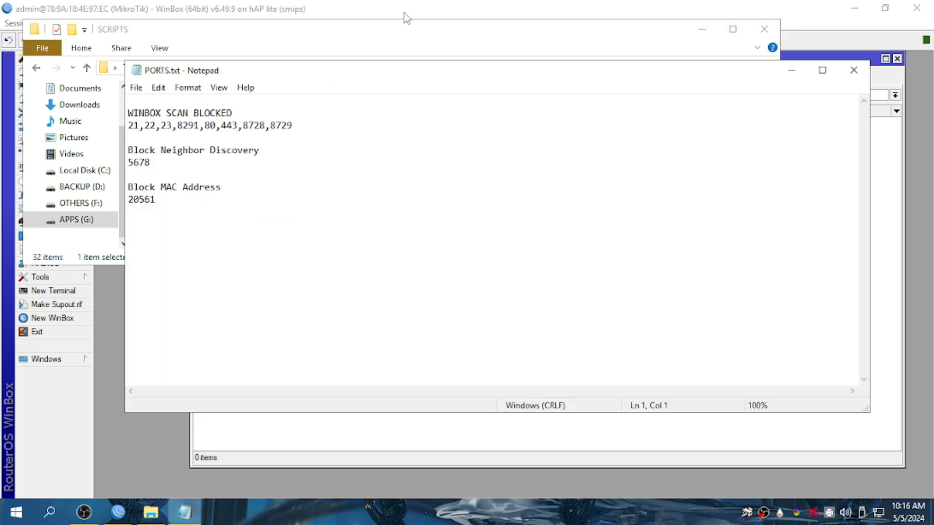
{"action": "left_click", "coordinate": [764, 29]}
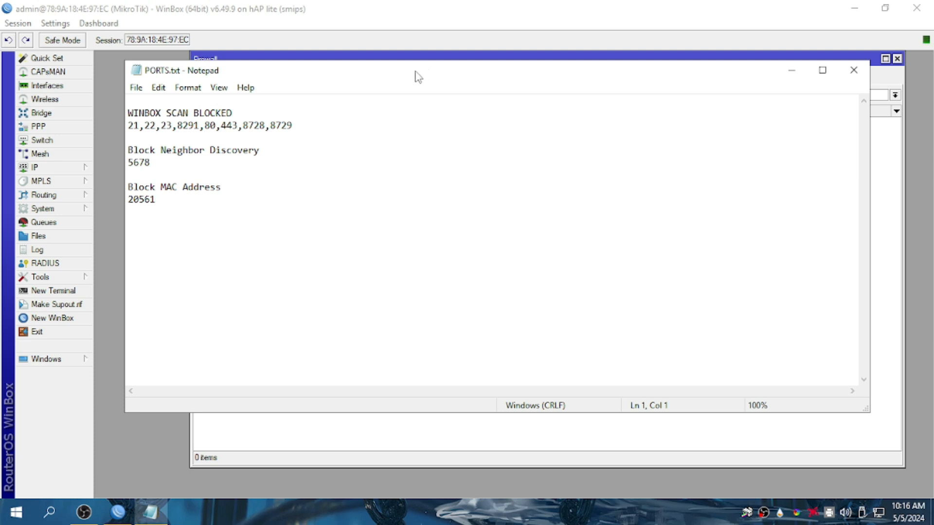
Examine the port groups listed in PORTS.txt and move the Notepad window aside to uncover the firewall rules list.
{"action": "key", "text": "ctrl+a"}
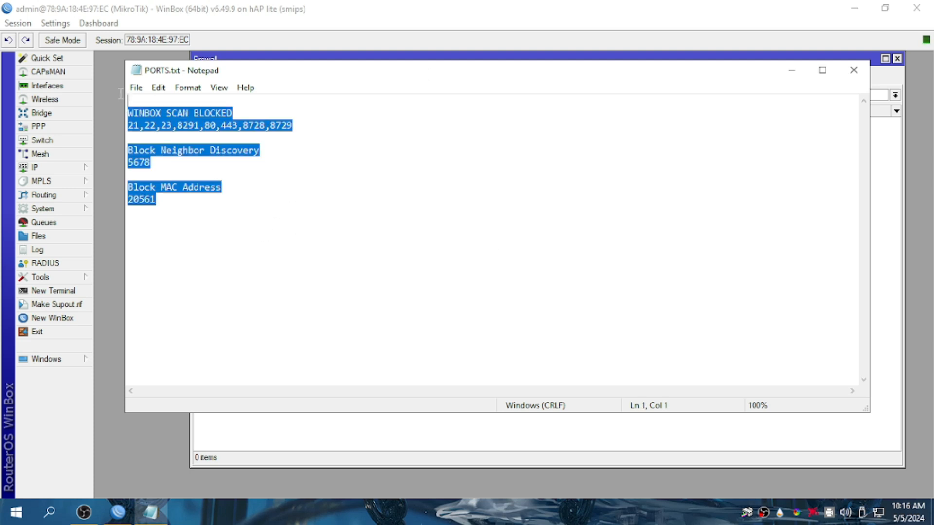
{"action": "left_click", "coordinate": [274, 261]}
{"action": "left_click", "coordinate": [407, 165]}
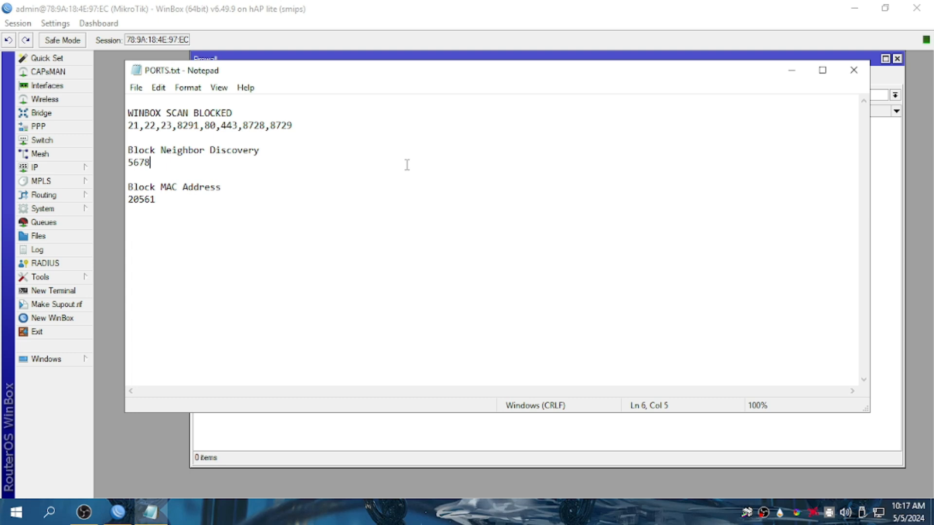
{"action": "left_click", "coordinate": [209, 209]}
{"action": "left_click_drag", "start_coordinate": [243, 195], "coordinate": [103, 190]}
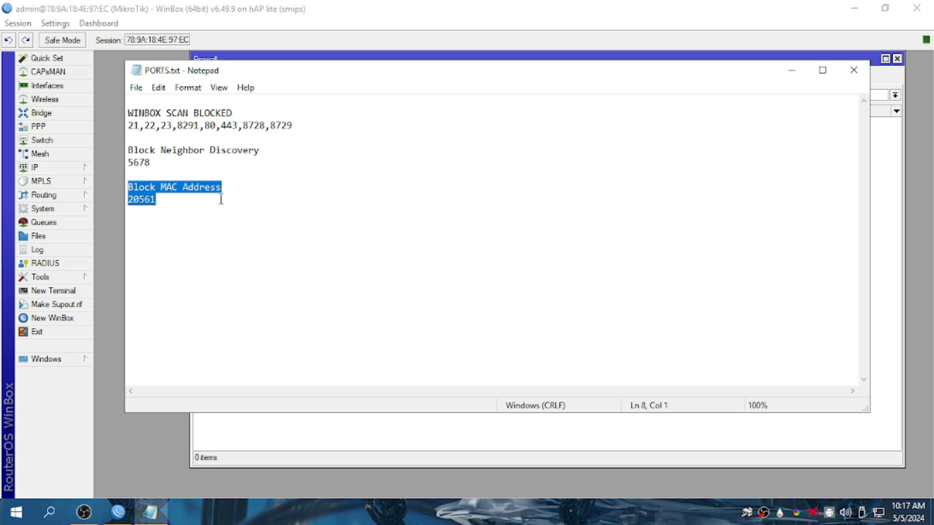
{"action": "left_click_drag", "start_coordinate": [296, 79], "coordinate": [503, 166]}
{"action": "left_click", "coordinate": [428, 312]}
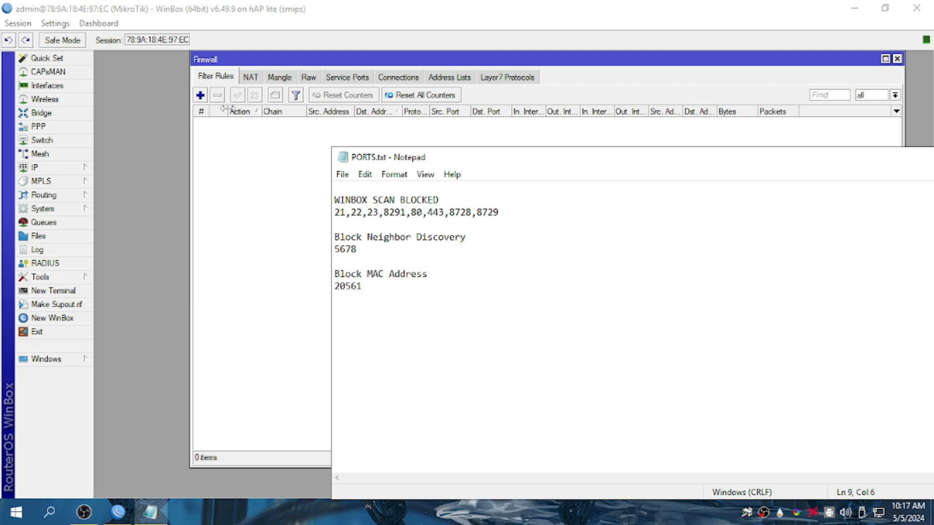
Switch back to WinBox and open the Interface Lists definitions for the router's interfaces.
{"action": "left_click", "coordinate": [259, 189]}
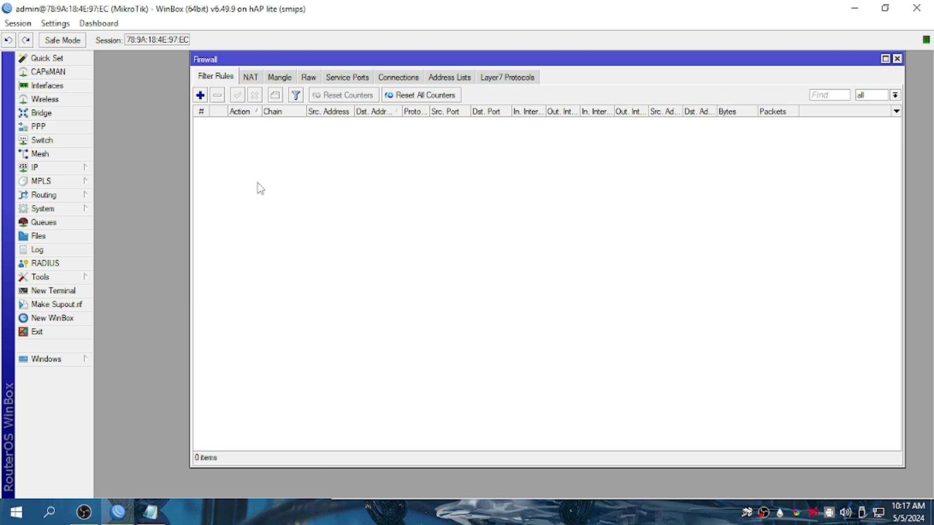
{"action": "left_click", "coordinate": [74, 169]}
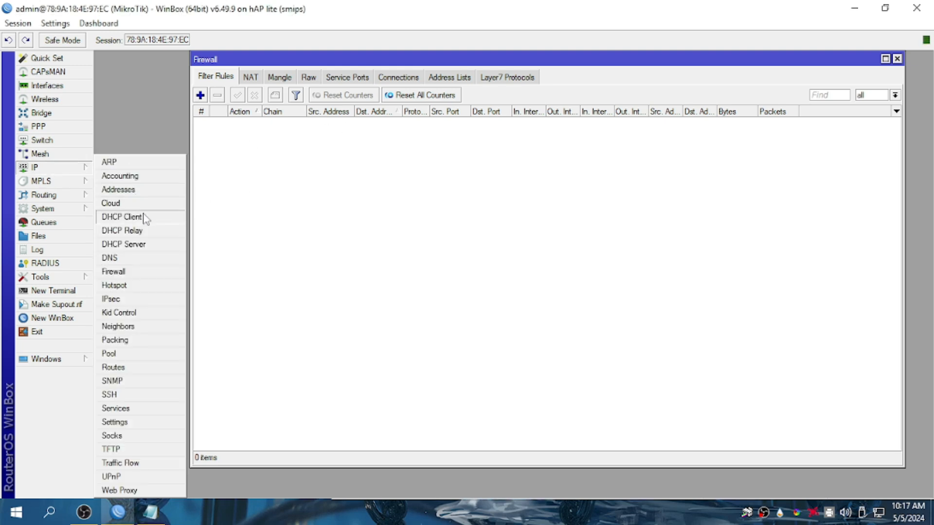
{"action": "left_click", "coordinate": [47, 86]}
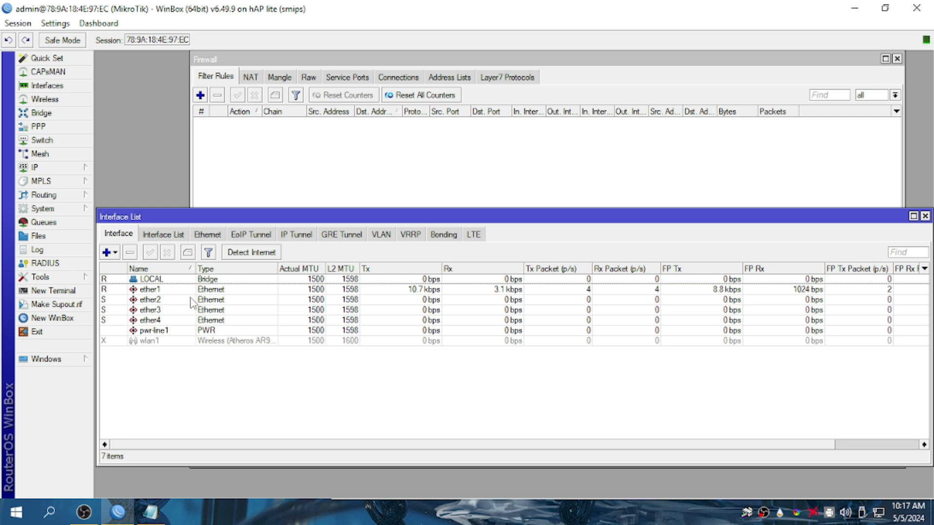
{"action": "left_click", "coordinate": [148, 238]}
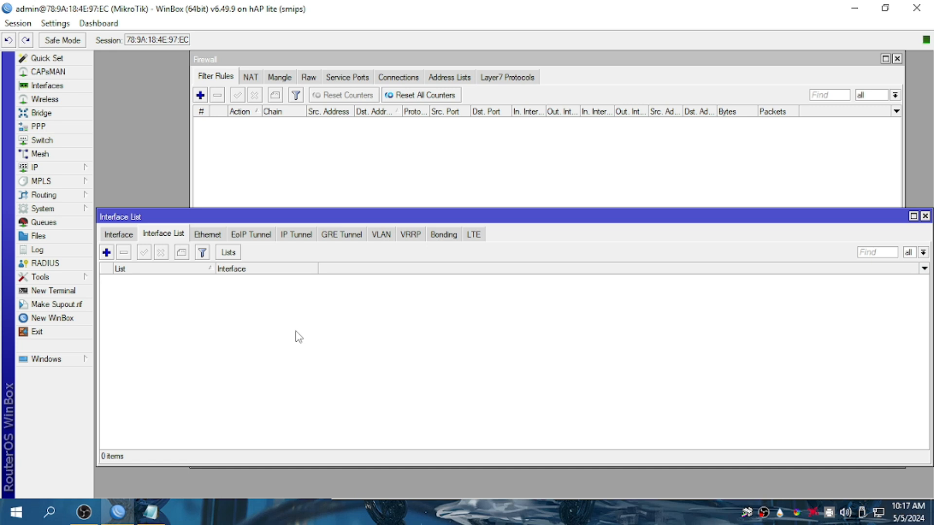
{"action": "left_click", "coordinate": [237, 253]}
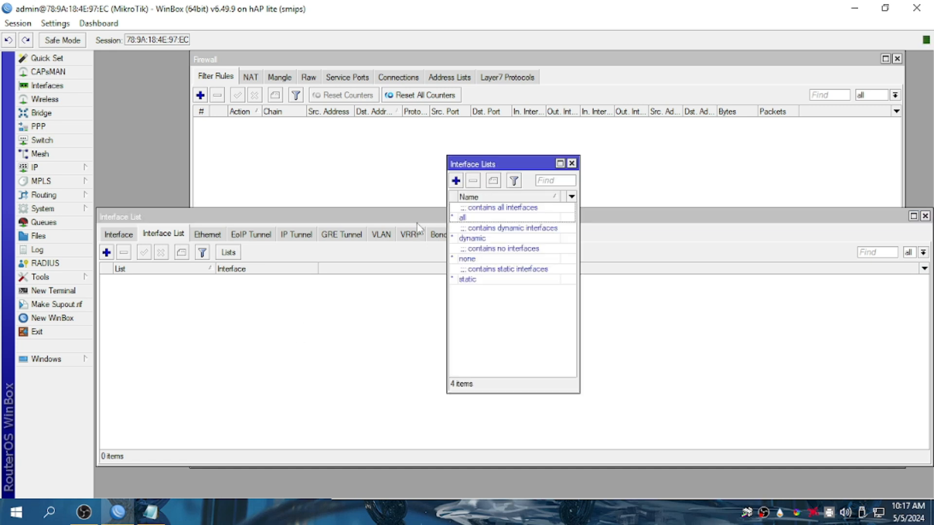
Create a new interface list named WAN PROTECTION and close the Interface Lists window.
{"action": "left_click", "coordinate": [456, 180]}
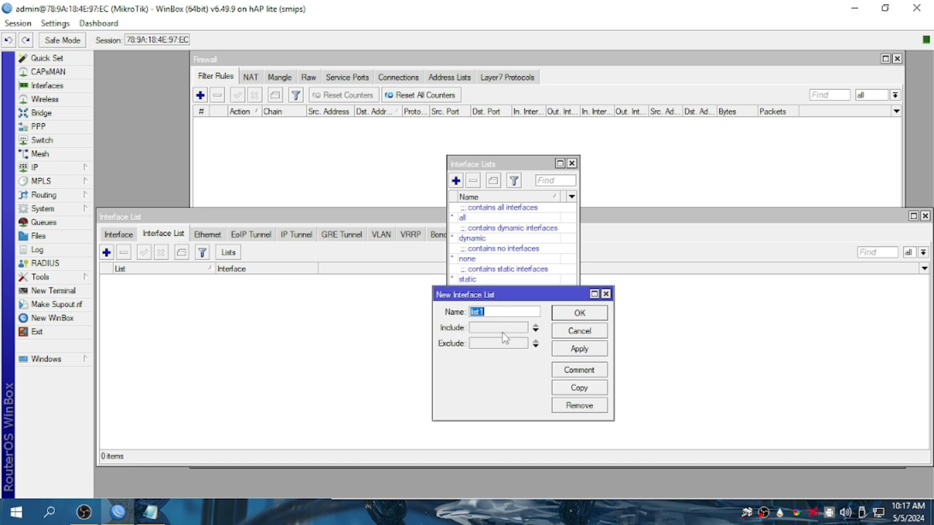
{"action": "type", "text": "wan"}
{"action": "key", "text": "BackSpace"}
{"action": "key", "text": "BackSpace"}
{"action": "key", "text": "BackSpace"}
{"action": "type", "text": "WAN PROTECTION"}
{"action": "key", "text": "Return"}
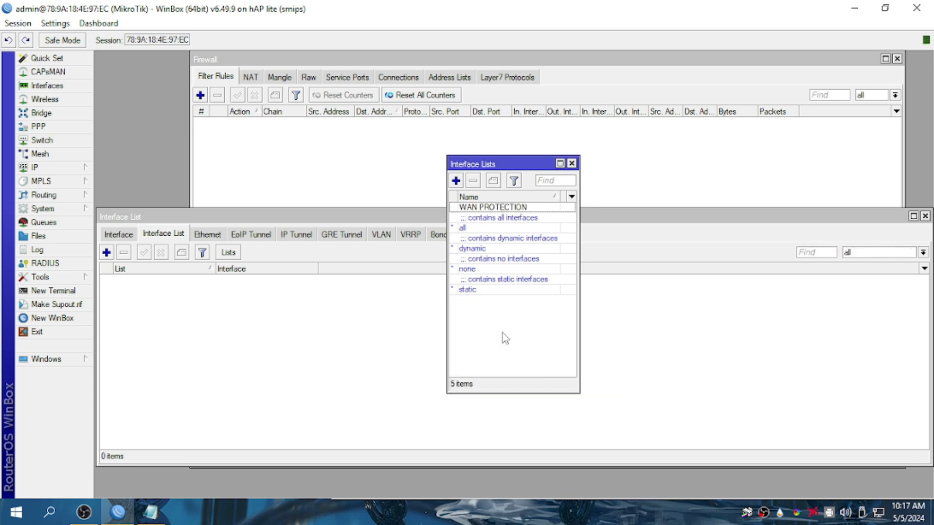
{"action": "left_click", "coordinate": [572, 163]}
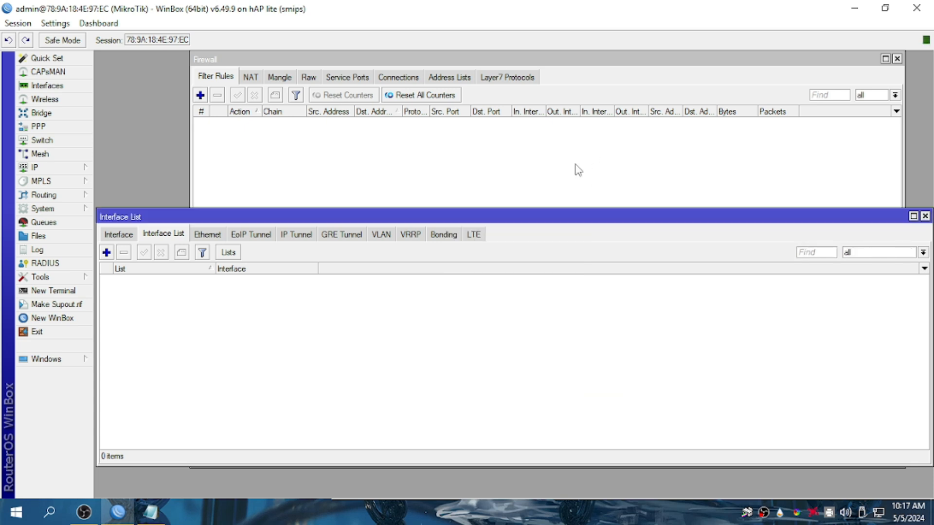
Add ether1 as a member of the WAN PROTECTION interface list, checking the port against the interface overview.
{"action": "left_click", "coordinate": [107, 252]}
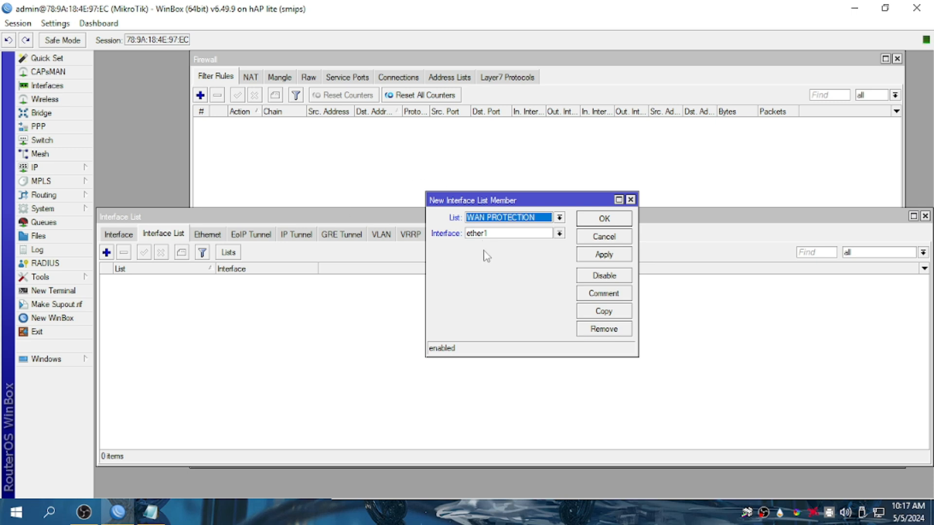
{"action": "left_click", "coordinate": [521, 234]}
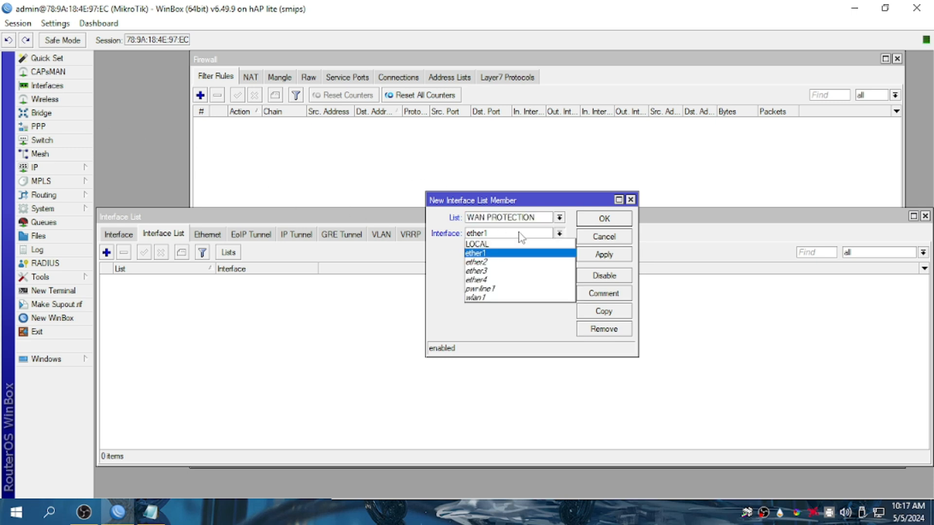
{"action": "left_click", "coordinate": [522, 243]}
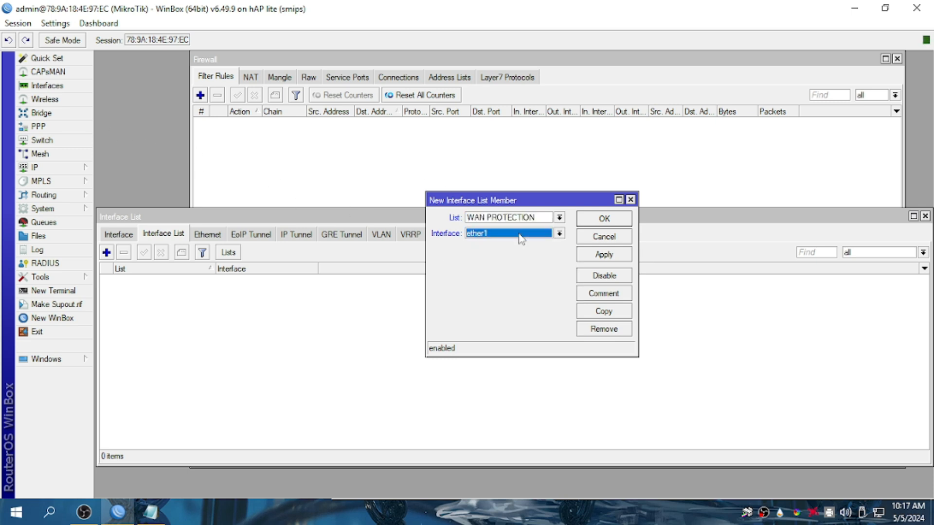
{"action": "left_click", "coordinate": [47, 85]}
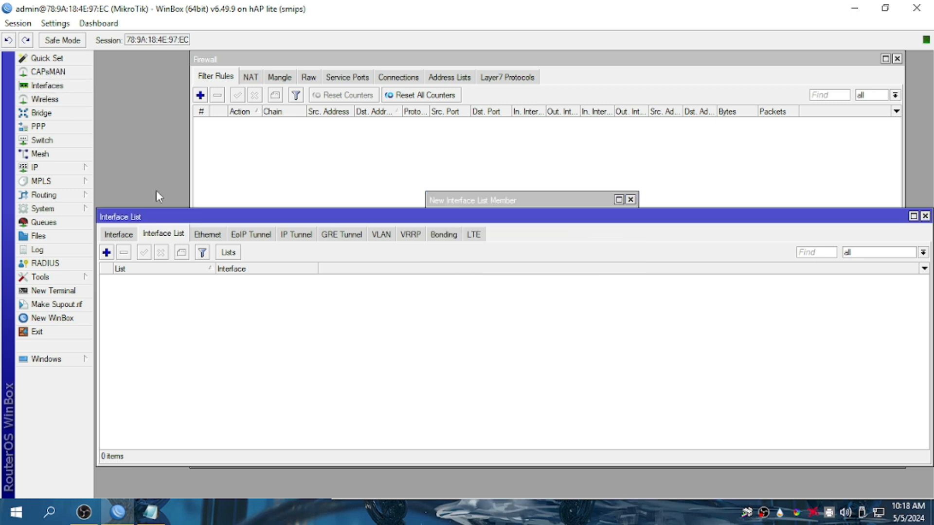
{"action": "left_click", "coordinate": [128, 234]}
{"action": "left_click", "coordinate": [149, 290]}
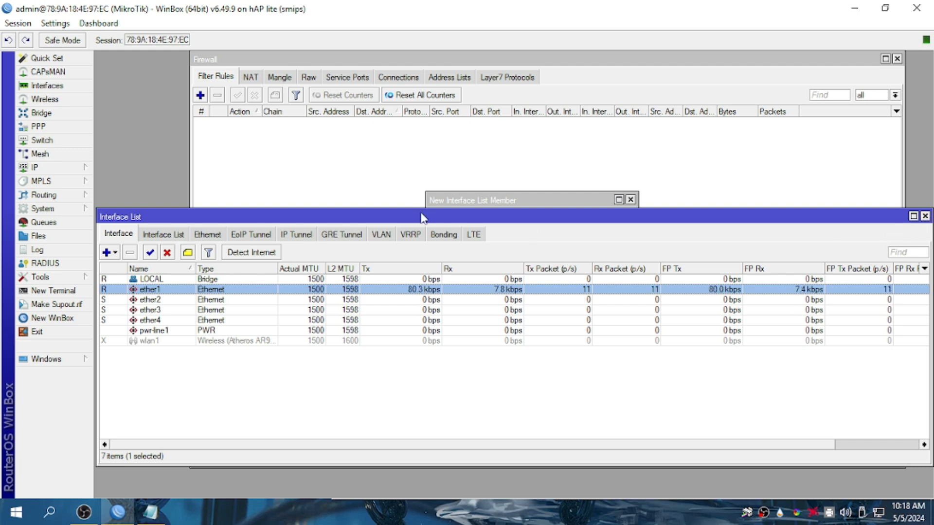
{"action": "left_click", "coordinate": [472, 202]}
{"action": "left_click", "coordinate": [608, 219]}
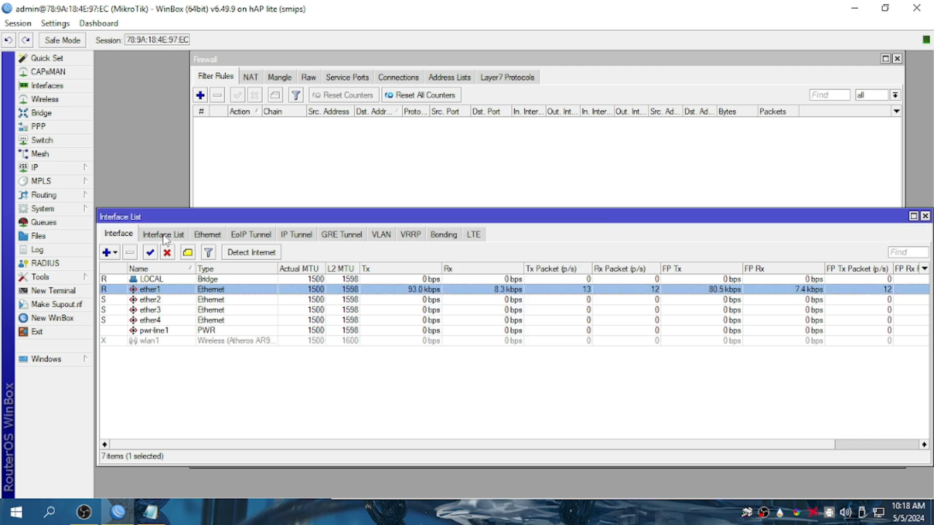
{"action": "left_click", "coordinate": [164, 234]}
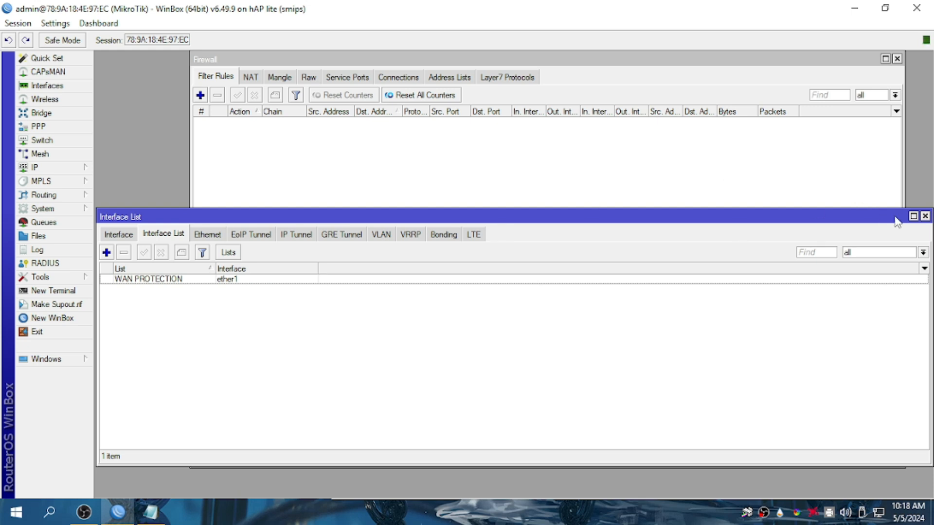
Close the Interface List and Firewall windows and reopen the firewall's filter rules list.
{"action": "left_click", "coordinate": [925, 215]}
{"action": "left_click", "coordinate": [896, 58]}
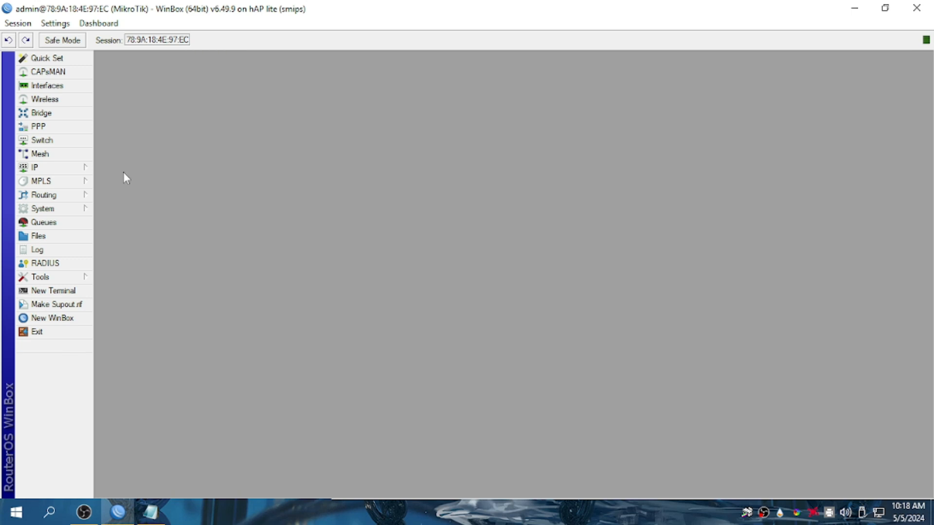
{"action": "left_click", "coordinate": [81, 173]}
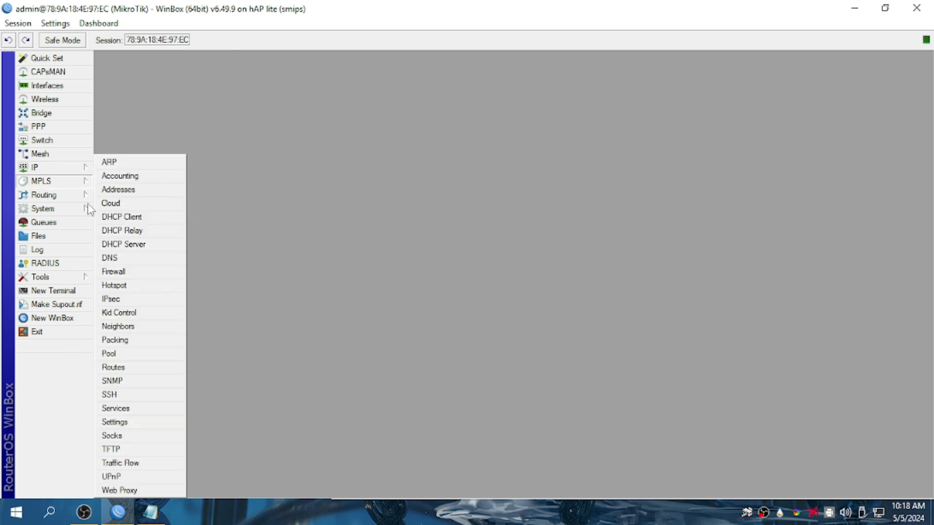
{"action": "left_click", "coordinate": [114, 269]}
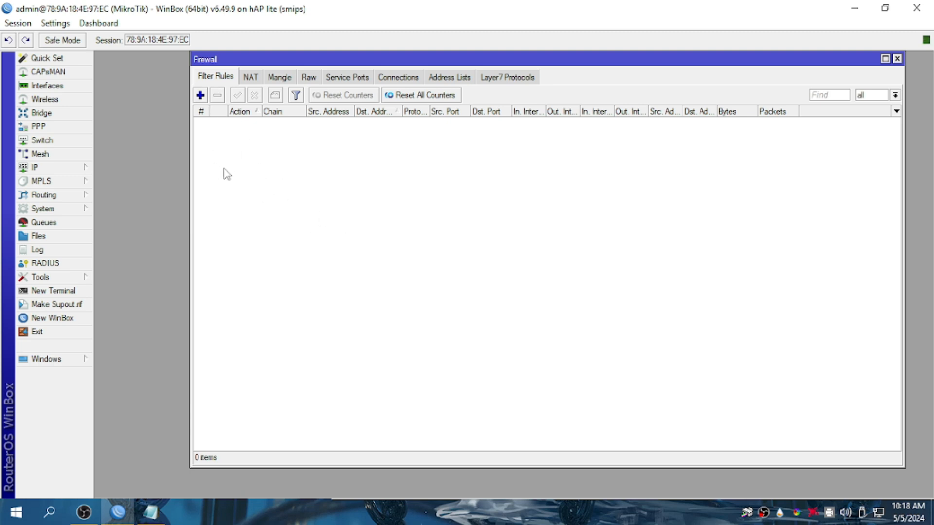
Start a new firewall filter rule with the input chain and protocol 6 (tcp).
{"action": "left_click", "coordinate": [150, 511]}
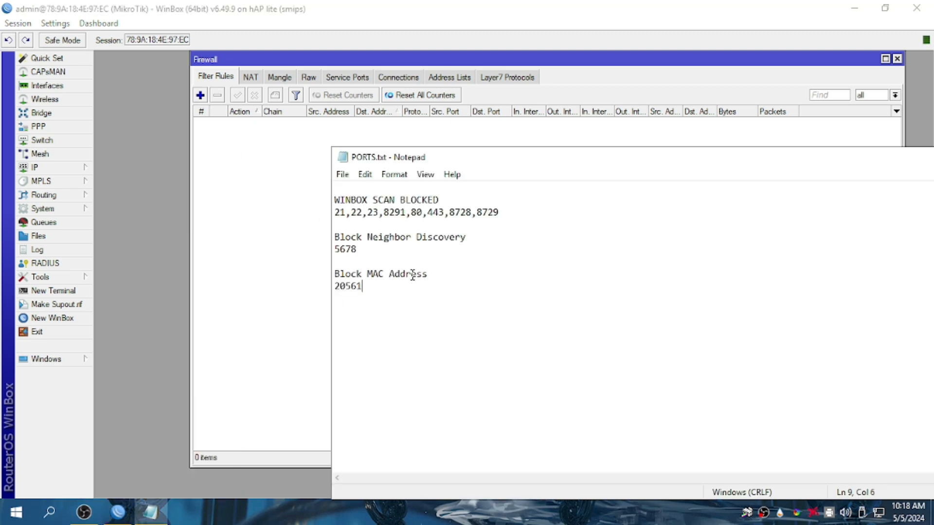
{"action": "left_click", "coordinate": [201, 95]}
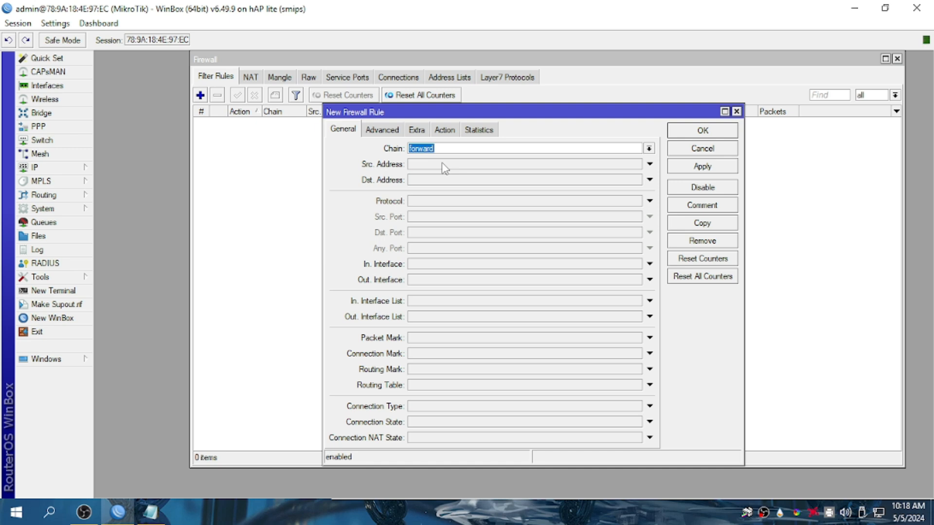
{"action": "left_click", "coordinate": [649, 149]}
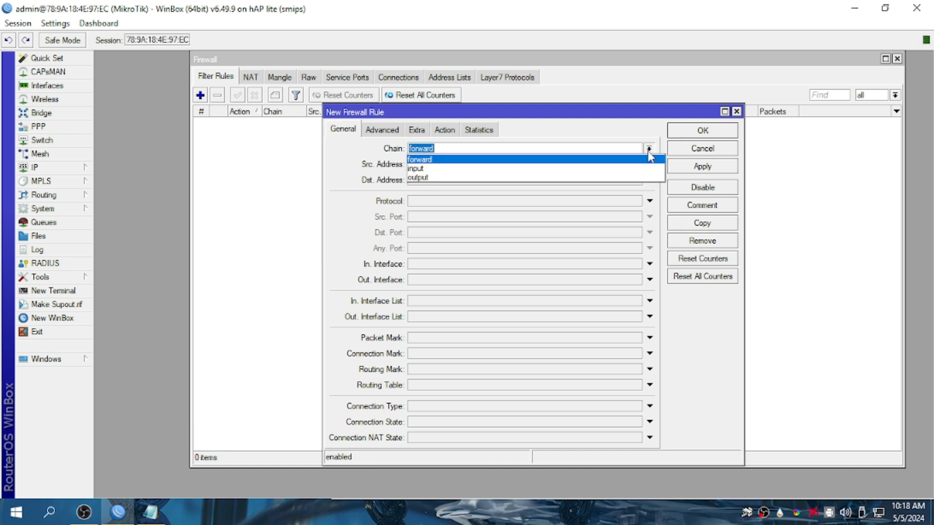
{"action": "left_click", "coordinate": [499, 166]}
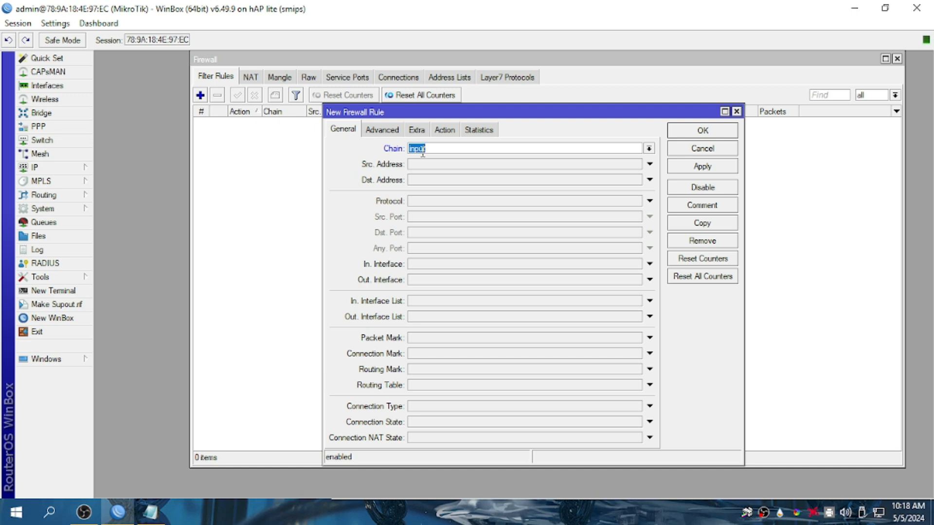
{"action": "left_click", "coordinate": [649, 148]}
{"action": "left_click", "coordinate": [507, 178]}
{"action": "left_click", "coordinate": [649, 148]}
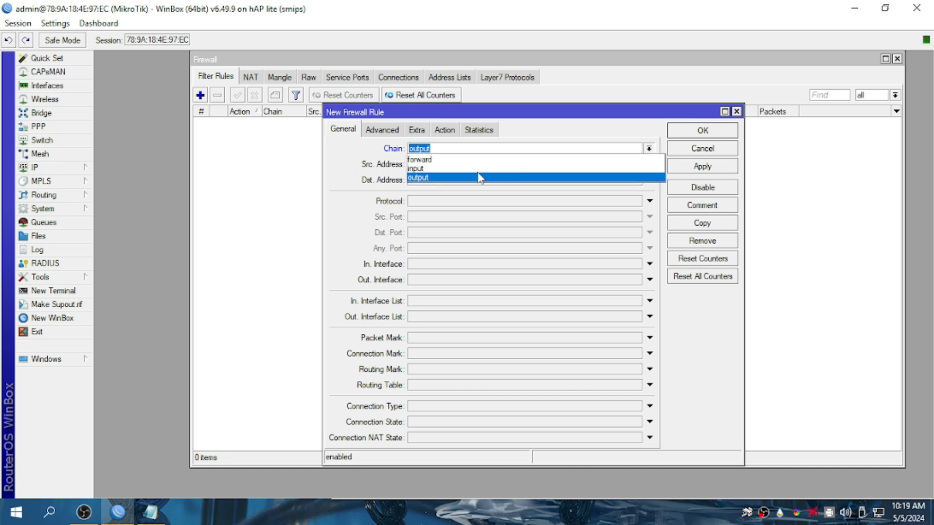
{"action": "left_click", "coordinate": [460, 169]}
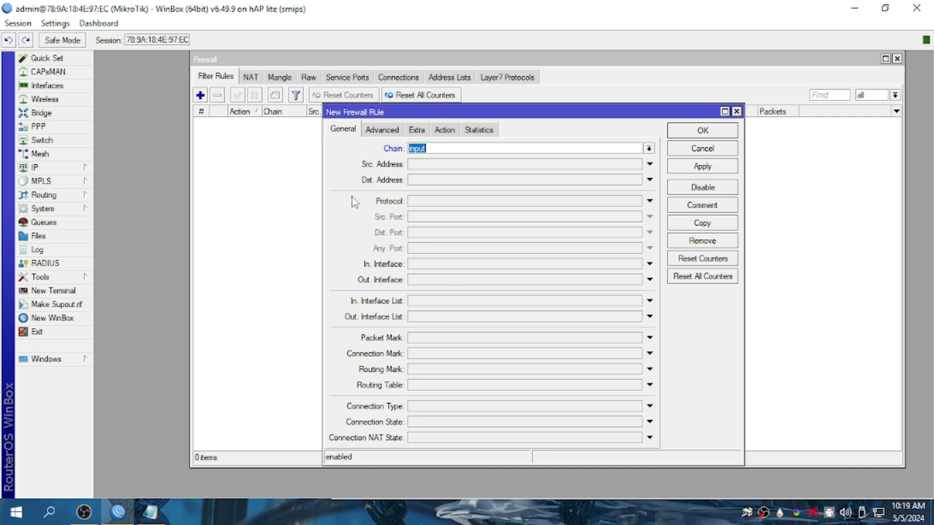
{"action": "left_click", "coordinate": [430, 204]}
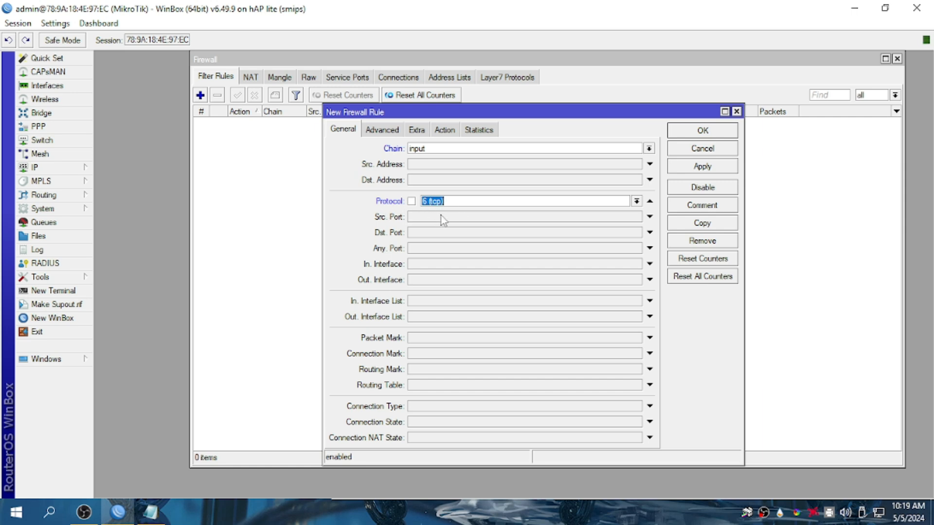
Copy the Block MAC Address port 20561 from PORTS.txt in Notepad into the new rule's destination port in WinBox.
{"action": "left_click_drag", "start_coordinate": [494, 109], "coordinate": [519, 102]}
{"action": "left_click", "coordinate": [460, 225]}
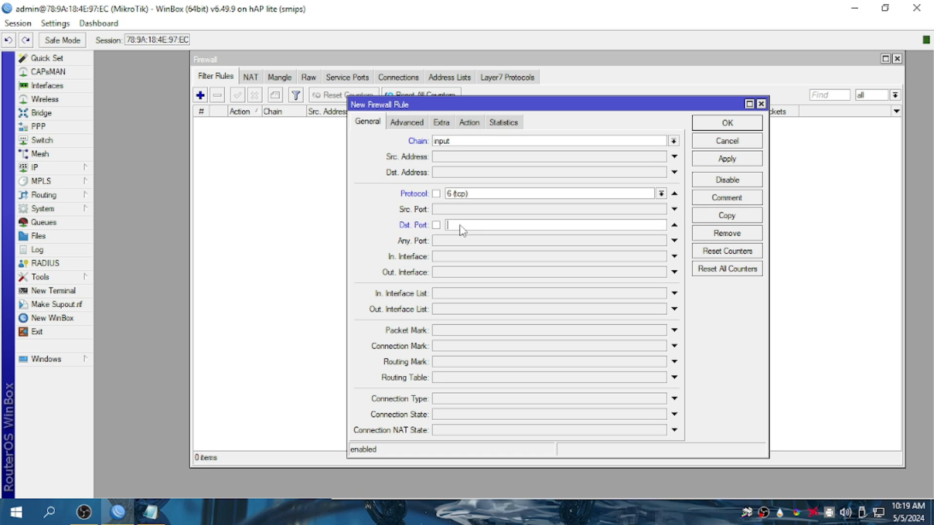
{"action": "left_click", "coordinate": [150, 518]}
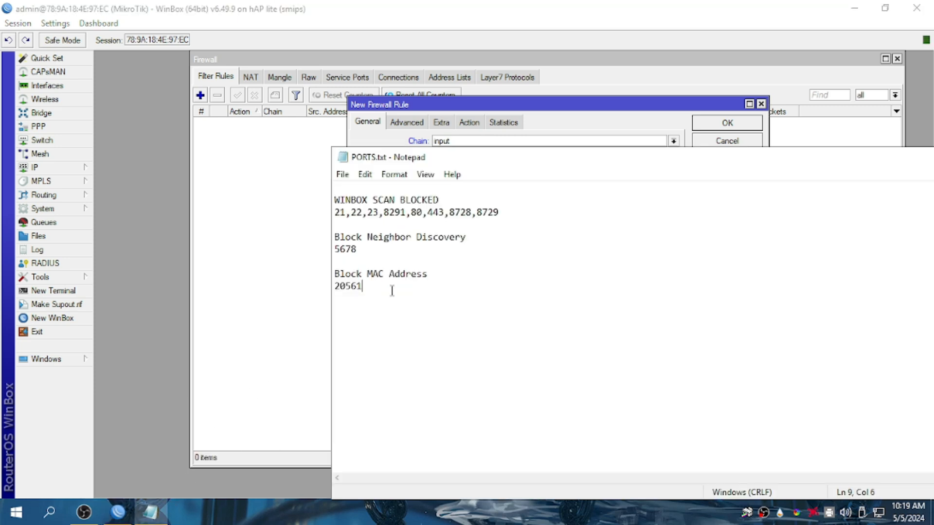
{"action": "left_click_drag", "start_coordinate": [388, 288], "coordinate": [265, 289]}
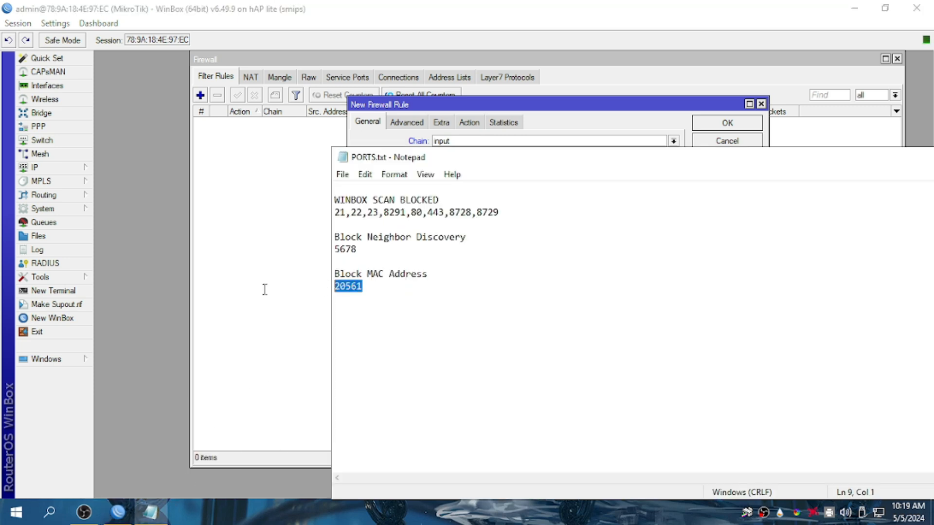
{"action": "right_click", "coordinate": [347, 290]}
{"action": "left_click", "coordinate": [392, 333]}
{"action": "left_click_drag", "start_coordinate": [834, 160], "coordinate": [657, 245]}
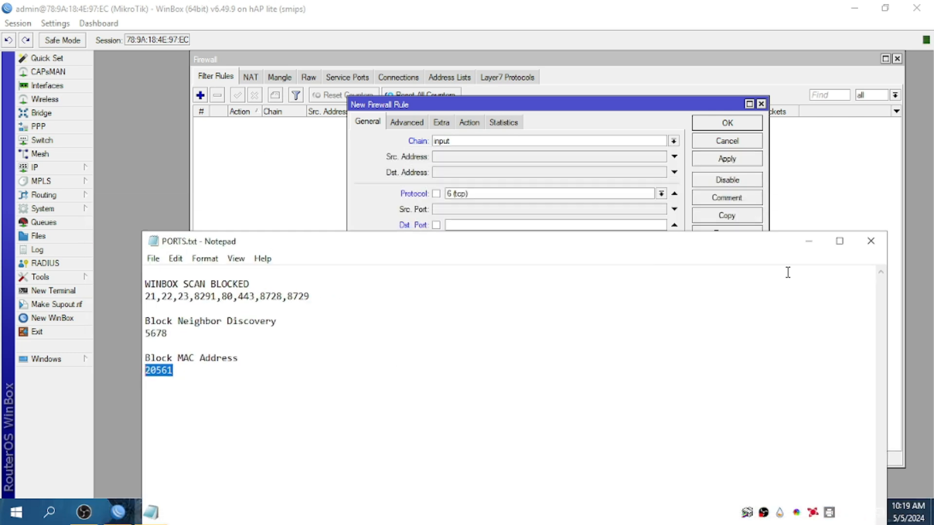
{"action": "left_click", "coordinate": [808, 240]}
{"action": "left_click", "coordinate": [483, 226]}
{"action": "right_click", "coordinate": [483, 230]}
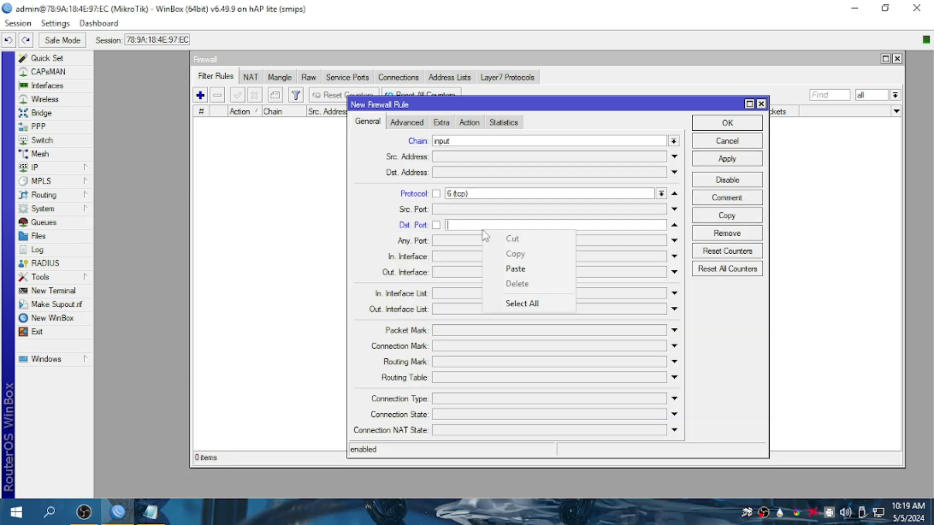
{"action": "left_click", "coordinate": [513, 273]}
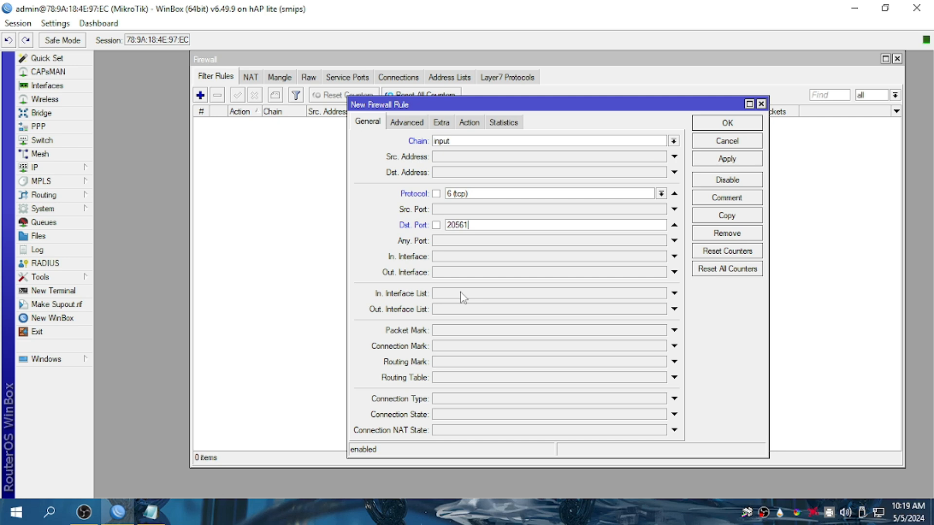
Set the new rule's incoming interface list to WAN PROTECTION, checking that list's member port in the interface list overview.
{"action": "left_click", "coordinate": [47, 86]}
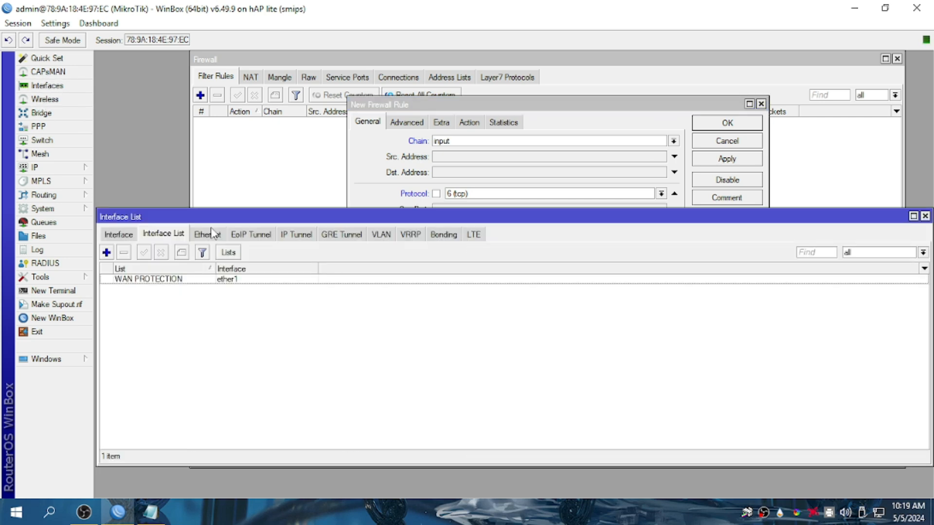
{"action": "left_click", "coordinate": [925, 216]}
{"action": "left_click", "coordinate": [457, 295]}
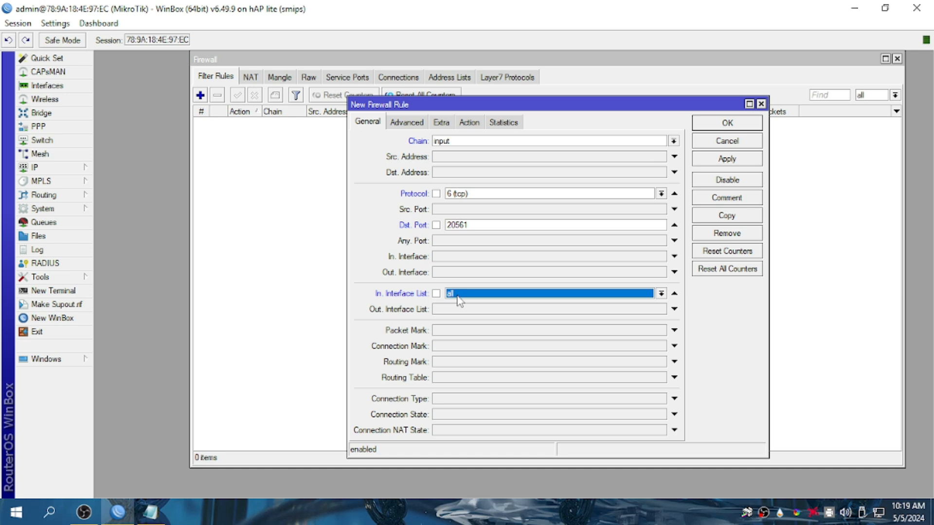
{"action": "left_click", "coordinate": [457, 296]}
{"action": "left_click", "coordinate": [462, 305]}
{"action": "left_click", "coordinate": [73, 169]}
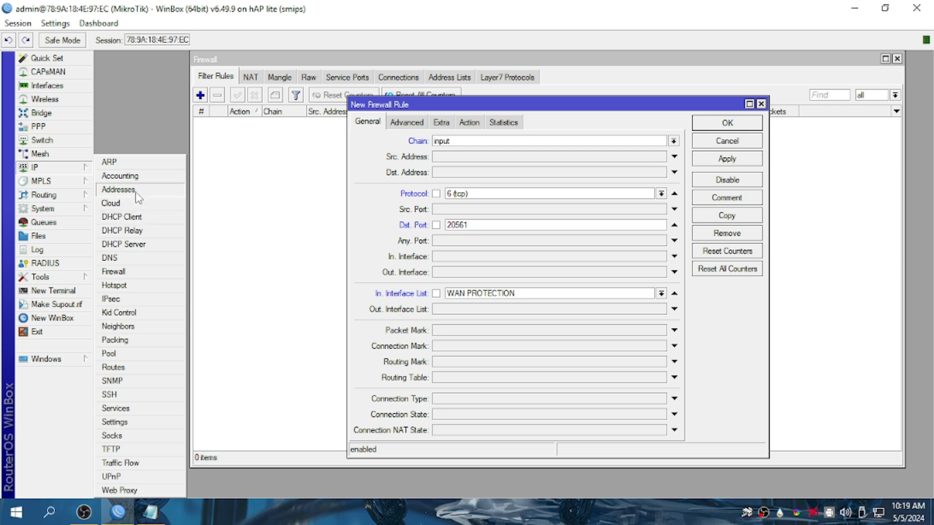
{"action": "left_click", "coordinate": [47, 85]}
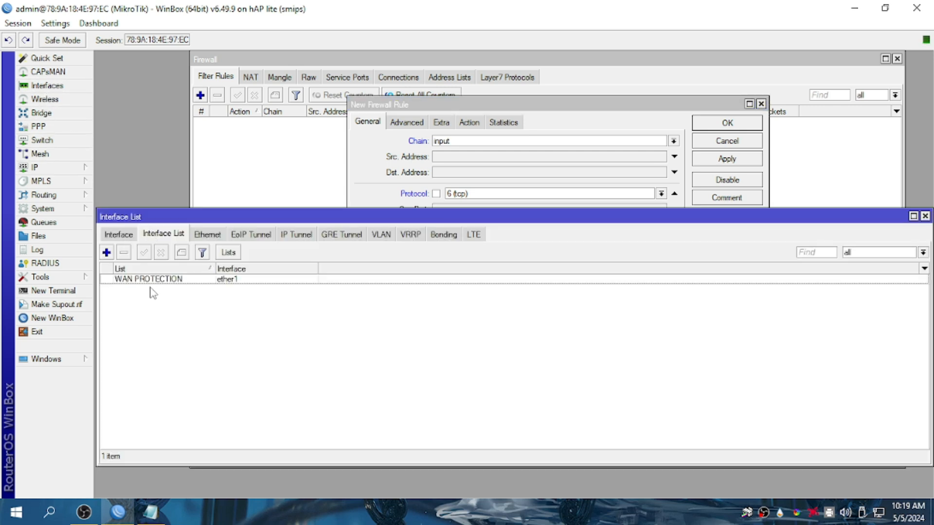
{"action": "left_click", "coordinate": [925, 216]}
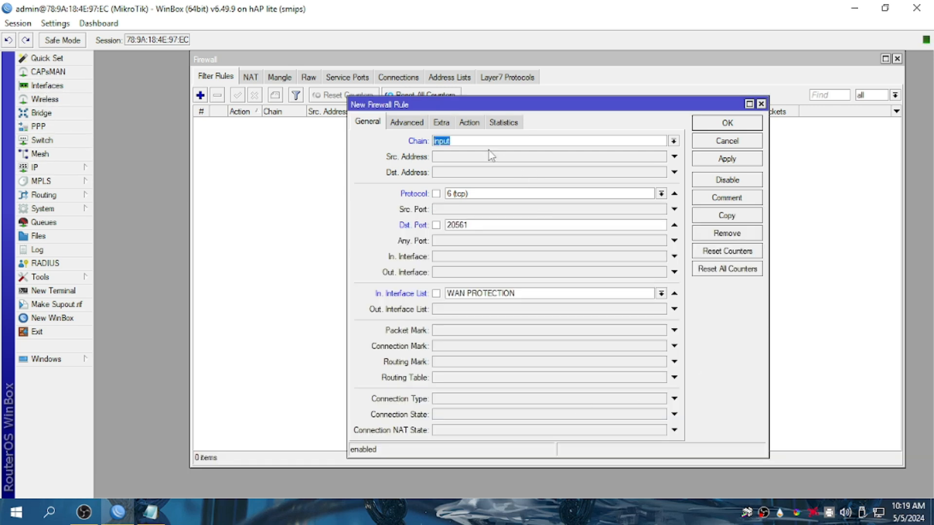
Set the new firewall rule's action to drop.
{"action": "left_click", "coordinate": [470, 123]}
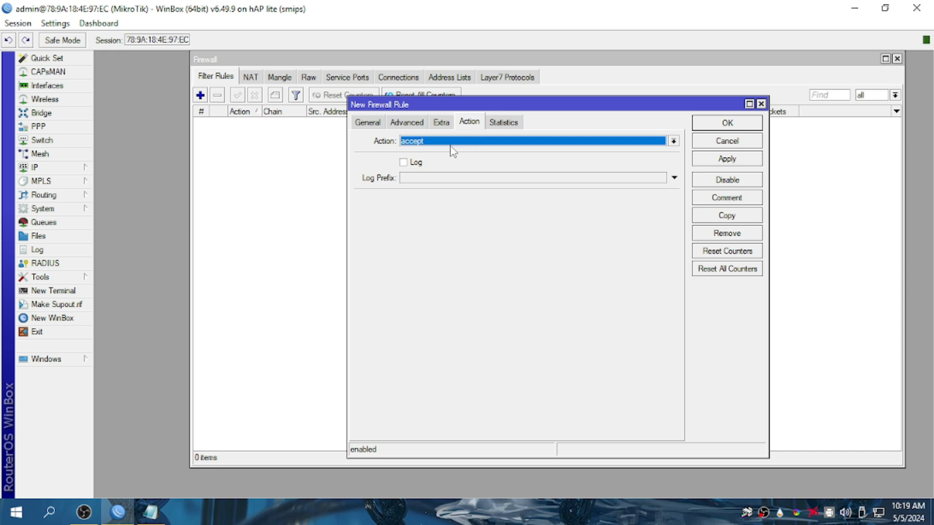
{"action": "left_click", "coordinate": [451, 142]}
{"action": "left_click", "coordinate": [413, 179]}
Copy the heading "Block MAC Address" from PORTS.txt in Notepad into the rule's comment in WinBox and save the rule.
{"action": "left_click", "coordinate": [151, 512]}
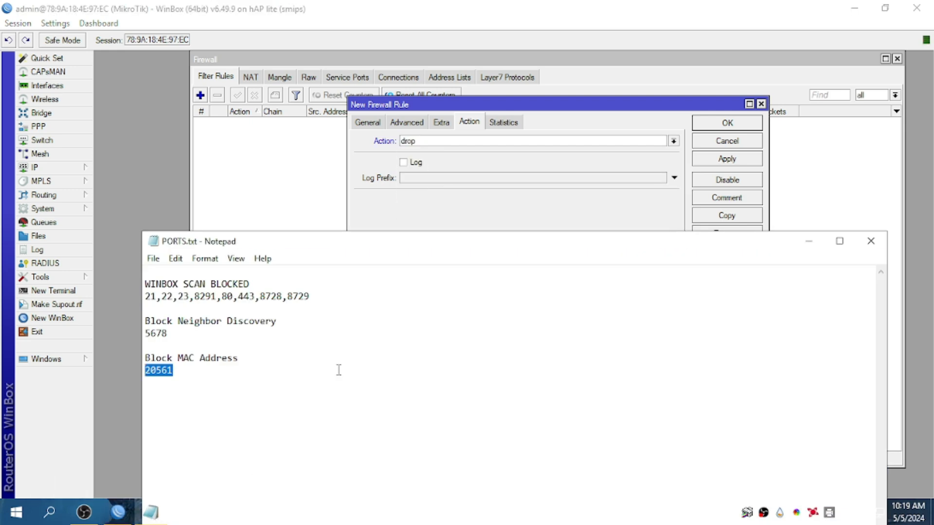
{"action": "left_click_drag", "start_coordinate": [245, 358], "coordinate": [140, 359]}
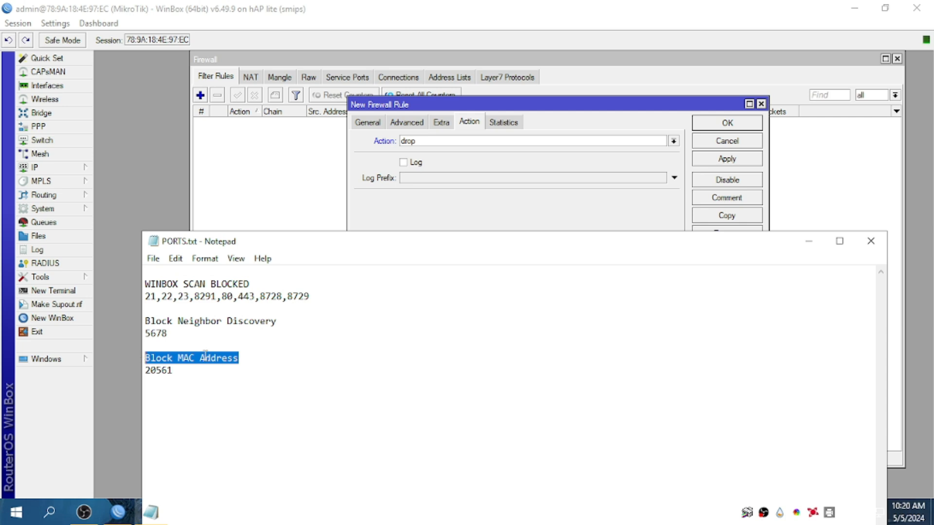
{"action": "right_click", "coordinate": [205, 359]}
{"action": "left_click", "coordinate": [258, 192]}
{"action": "left_click", "coordinate": [753, 227]}
{"action": "left_click", "coordinate": [718, 197]}
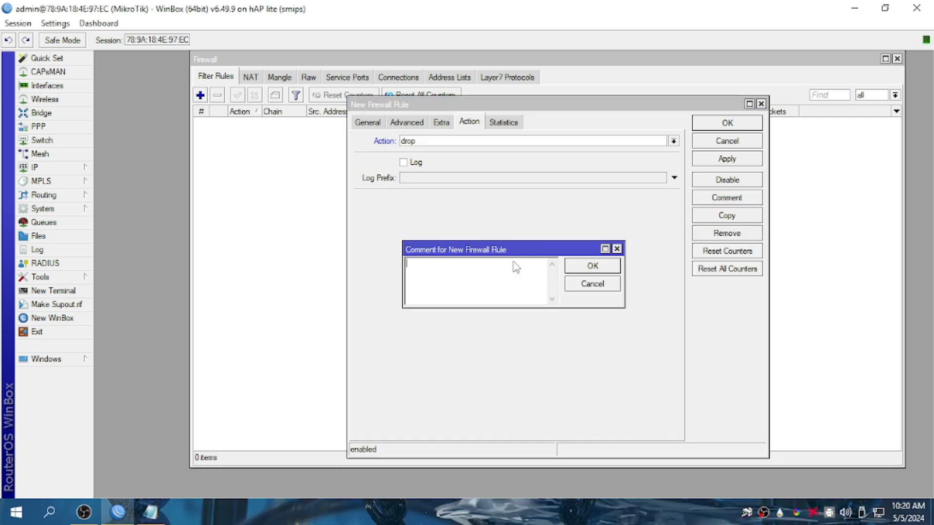
{"action": "right_click", "coordinate": [497, 265]}
{"action": "left_click", "coordinate": [528, 322]}
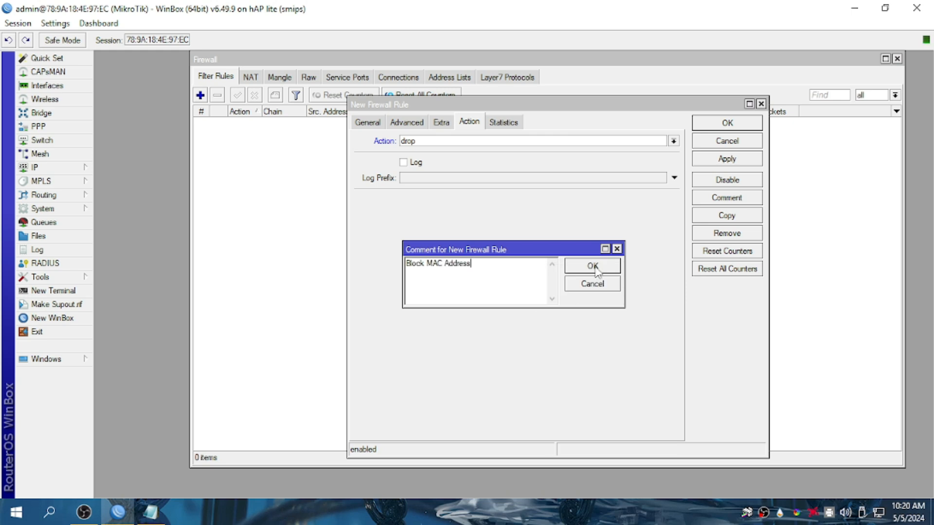
{"action": "left_click", "coordinate": [597, 268]}
{"action": "left_click", "coordinate": [721, 160]}
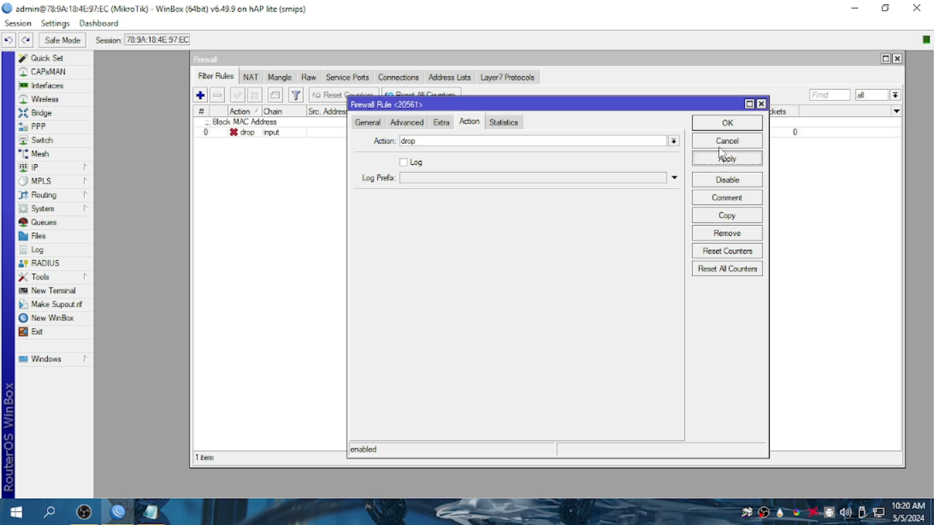
{"action": "left_click", "coordinate": [711, 122]}
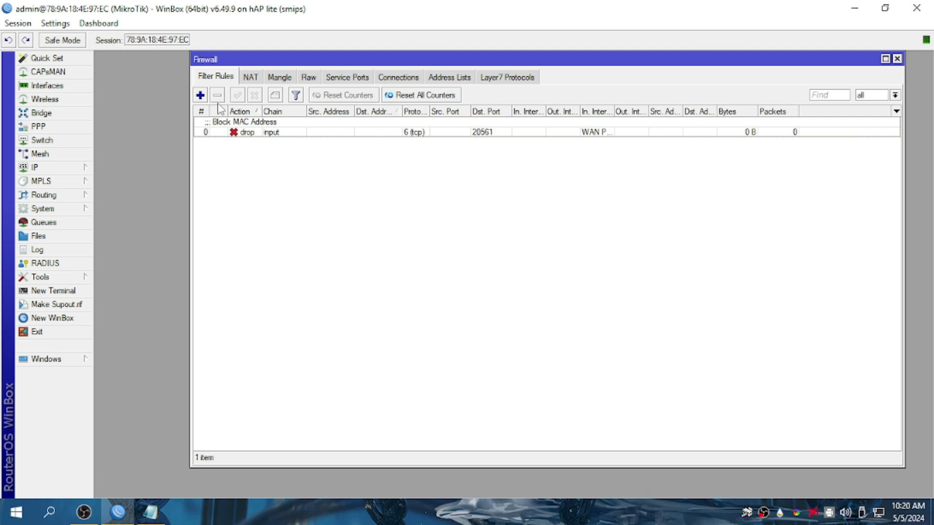
Duplicate the Block MAC Address rule, change the copy's protocol to udp and save it.
{"action": "double_click", "coordinate": [268, 135]}
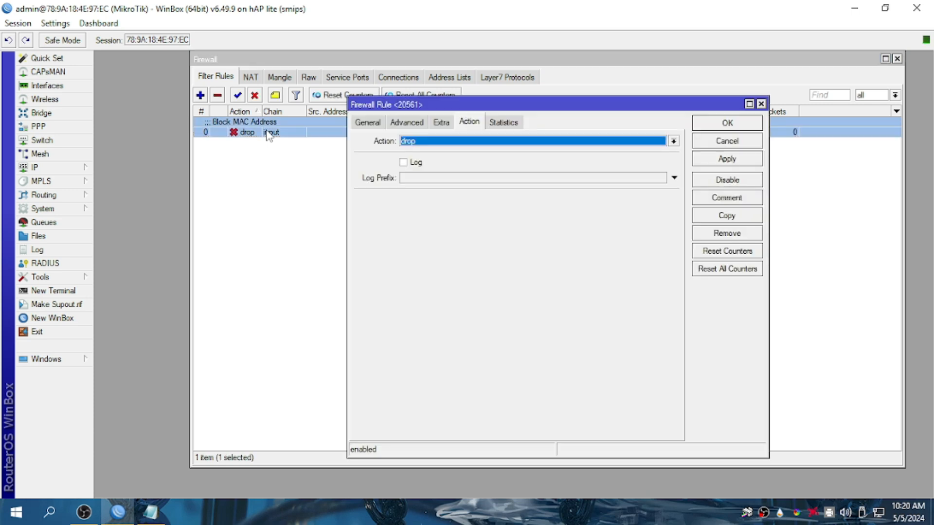
{"action": "left_click", "coordinate": [722, 216]}
{"action": "left_click", "coordinate": [386, 138]}
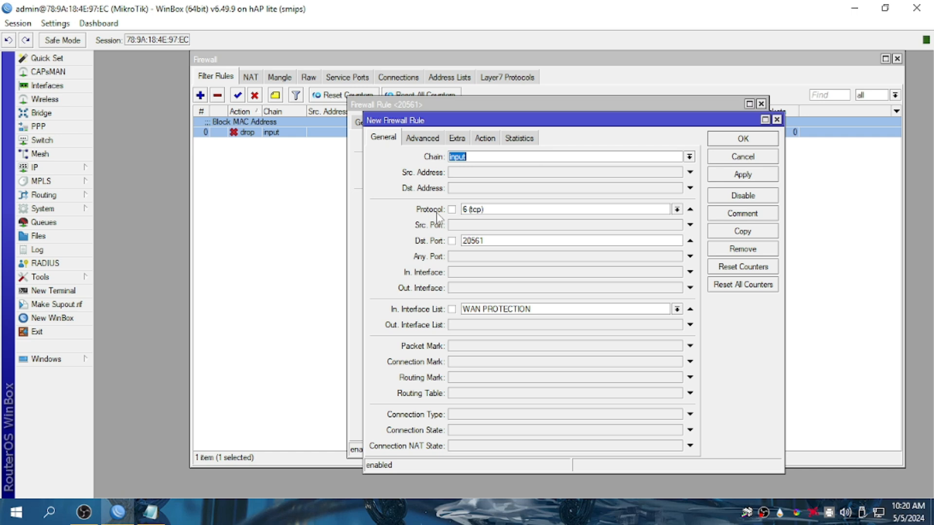
{"action": "left_click", "coordinate": [676, 209]}
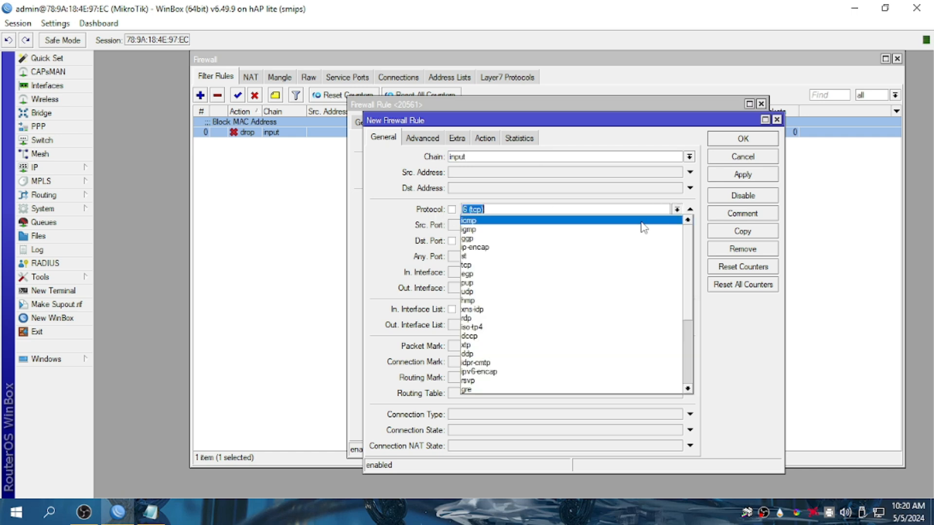
{"action": "left_click", "coordinate": [517, 291]}
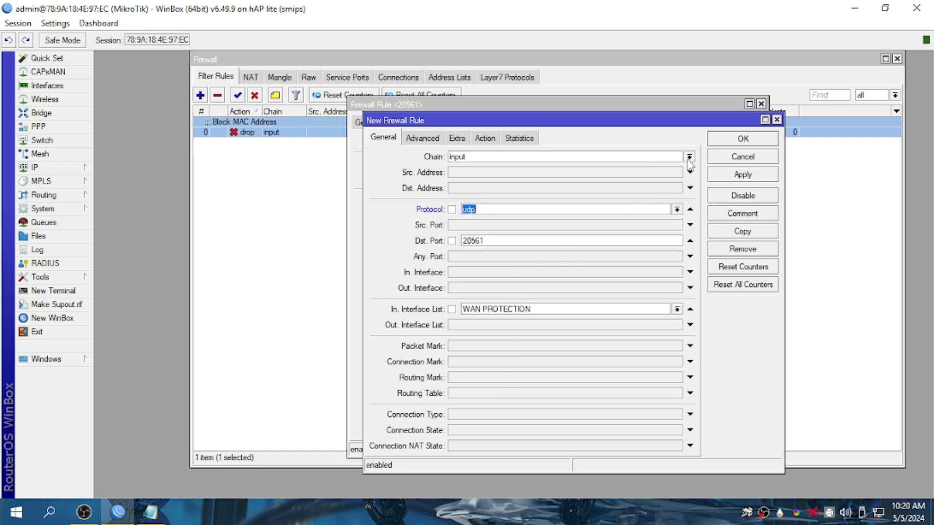
{"action": "left_click", "coordinate": [734, 140]}
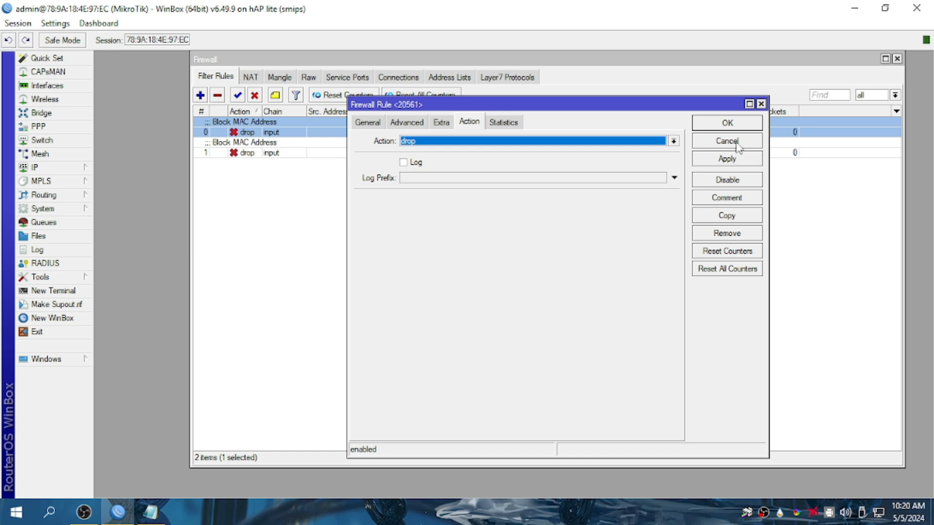
{"action": "left_click", "coordinate": [727, 198]}
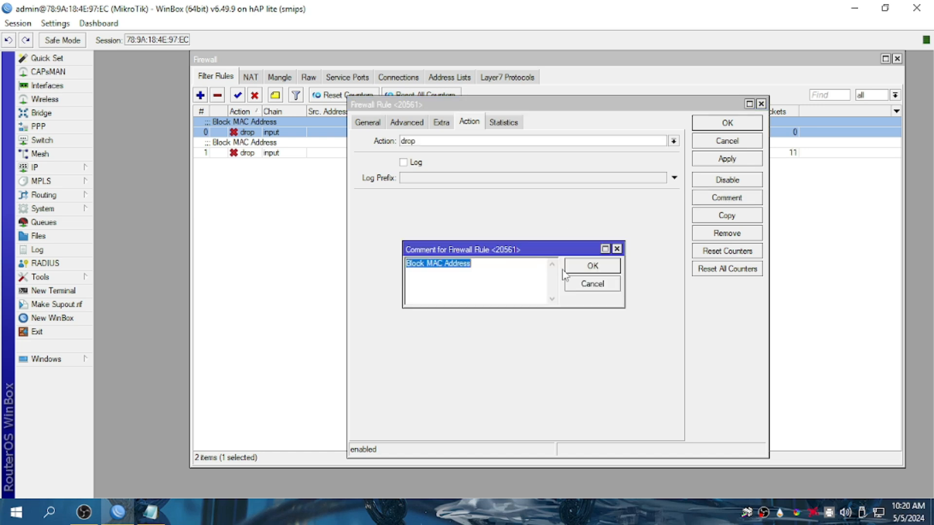
{"action": "left_click", "coordinate": [617, 249]}
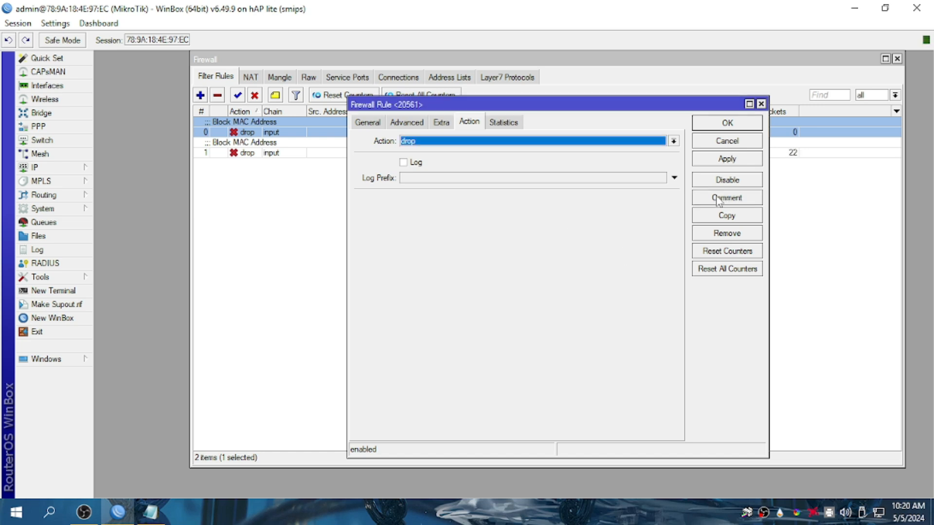
{"action": "left_click", "coordinate": [744, 127]}
Remove the comment from the duplicated udp rule and close the rule.
{"action": "double_click", "coordinate": [322, 153]}
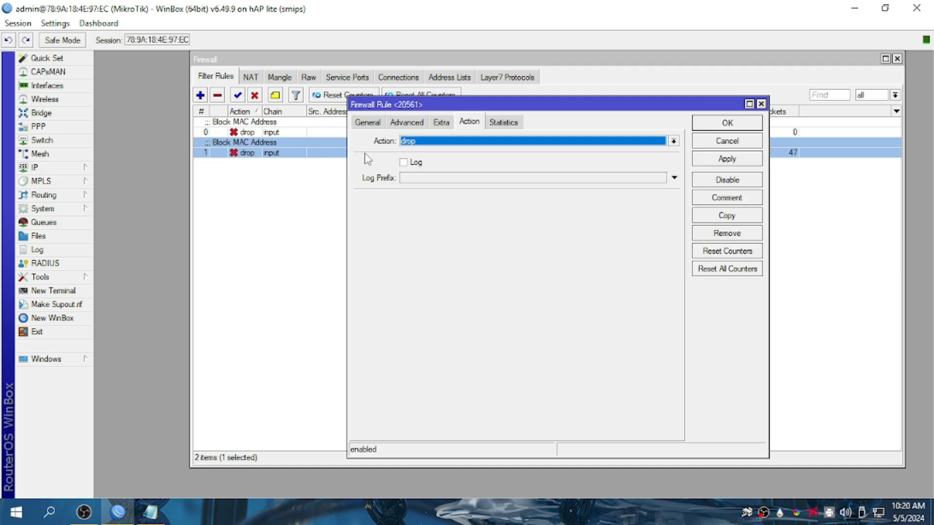
{"action": "left_click", "coordinate": [733, 200]}
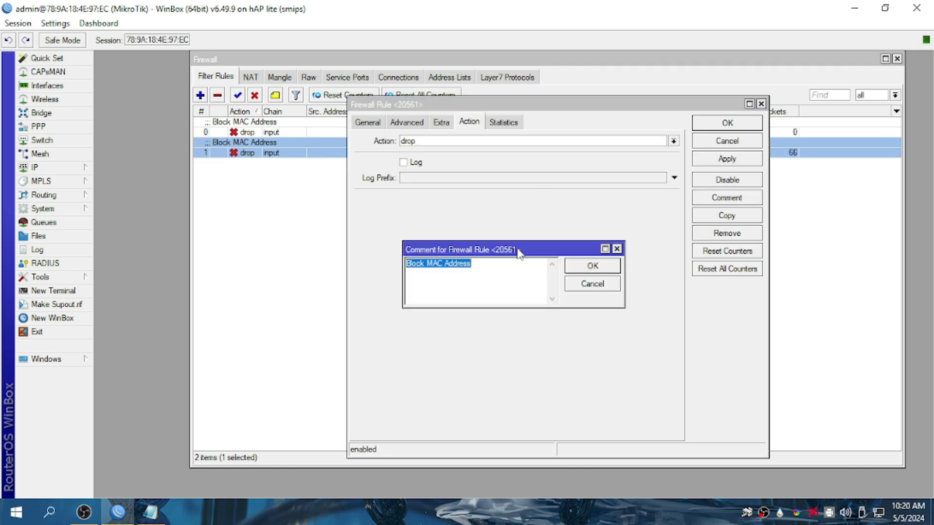
{"action": "key", "text": "BackSpace"}
{"action": "left_click", "coordinate": [593, 266]}
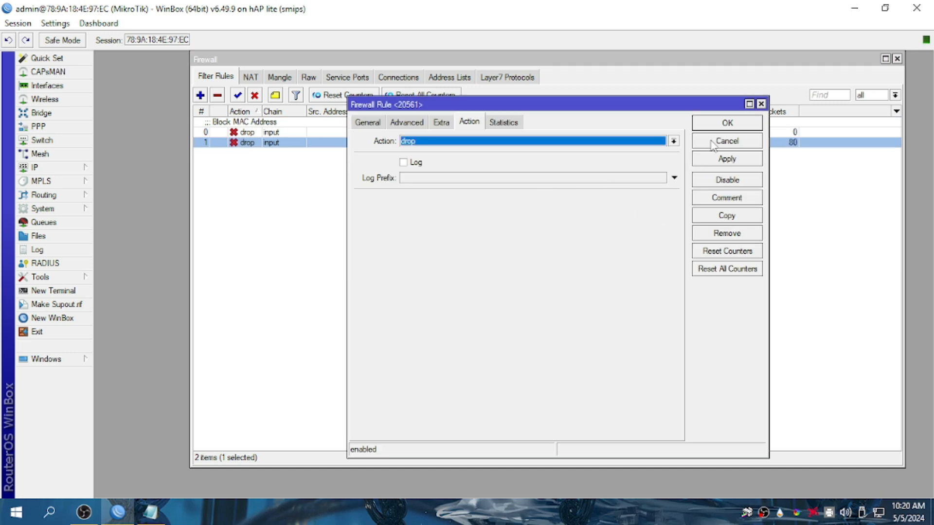
{"action": "left_click", "coordinate": [721, 124]}
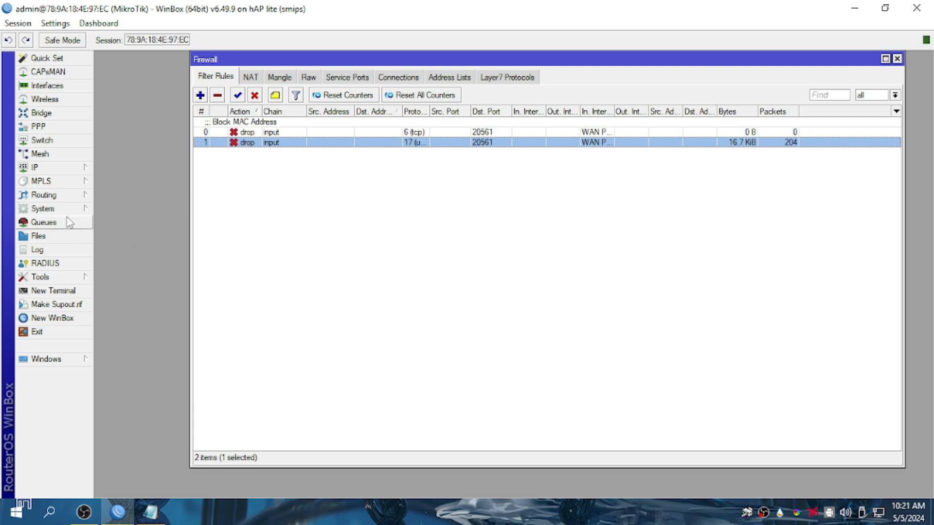
Set the MAC WinBox Server's allowed interface list to none in the MAC Server tool.
{"action": "left_click", "coordinate": [49, 278]}
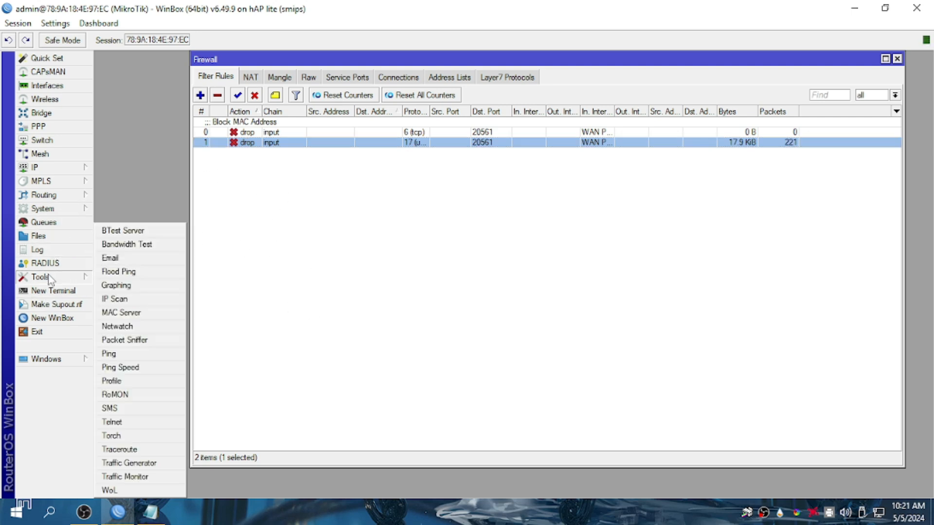
{"action": "left_click", "coordinate": [115, 314]}
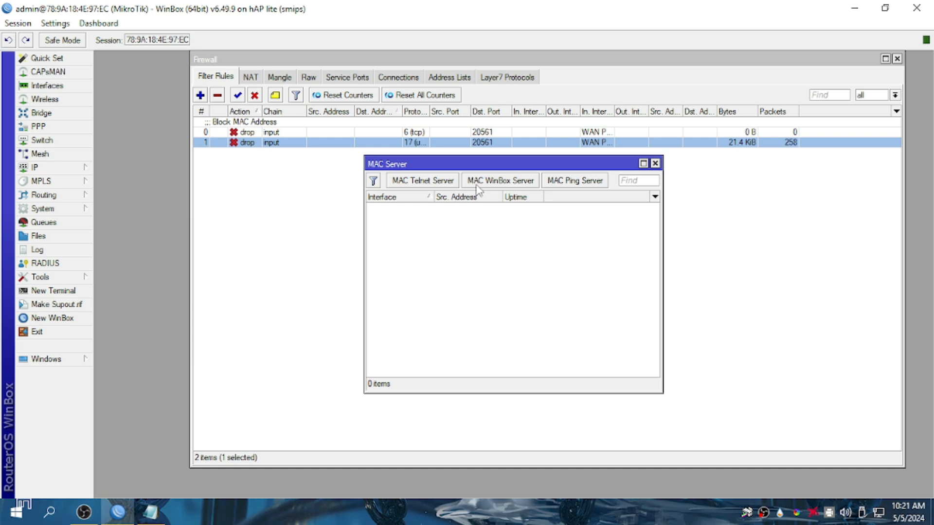
{"action": "left_click", "coordinate": [500, 180]}
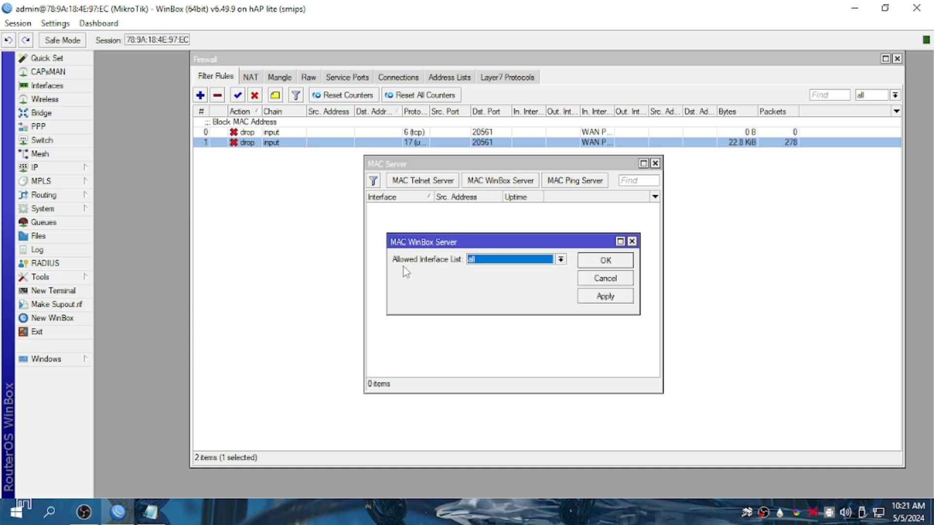
{"action": "left_click", "coordinate": [477, 265]}
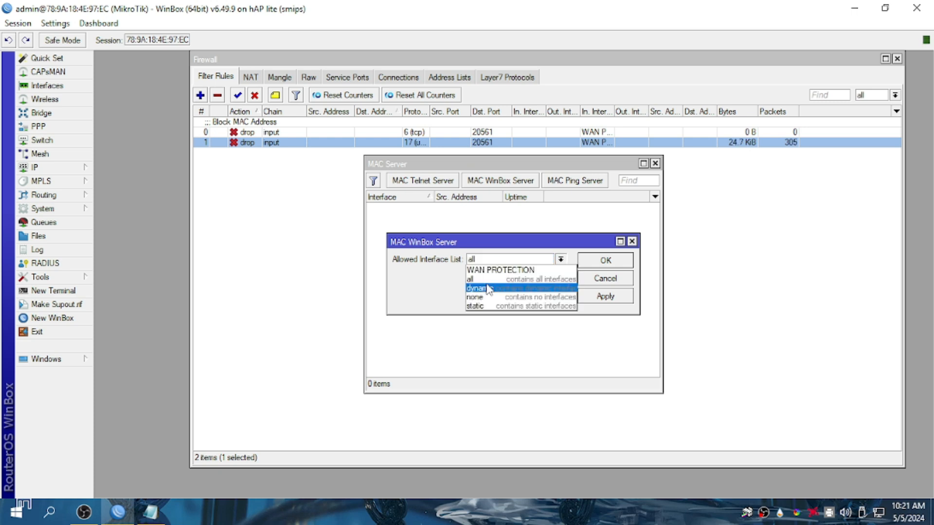
{"action": "left_click", "coordinate": [481, 299]}
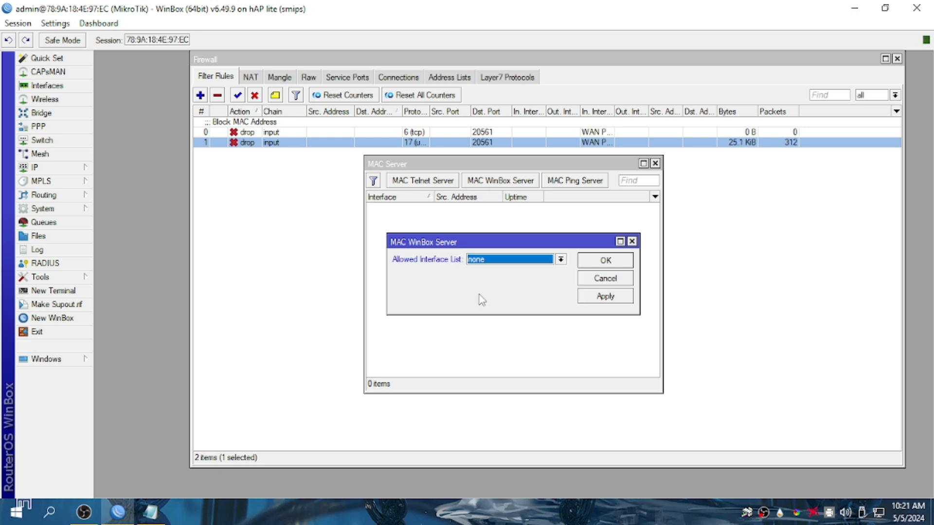
{"action": "left_click", "coordinate": [606, 263]}
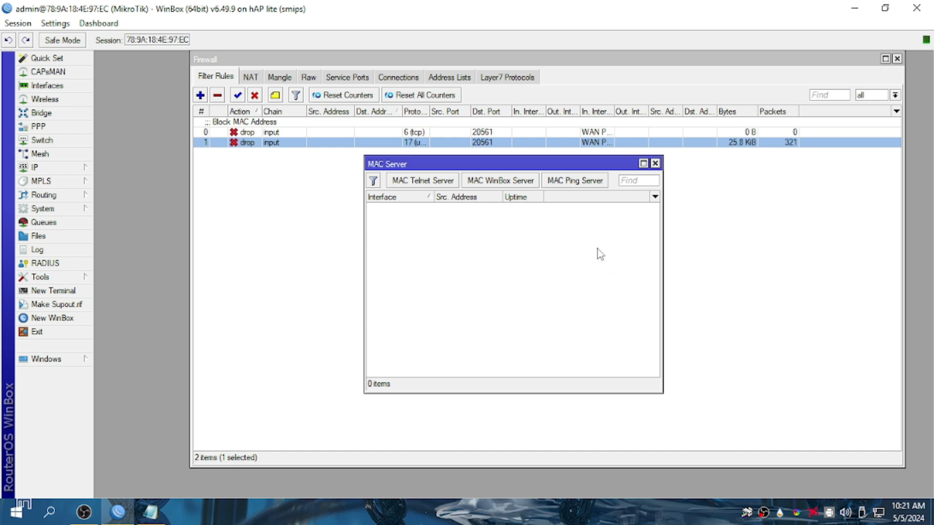
Disable the MAC Ping Server and close the MAC Server window.
{"action": "left_click", "coordinate": [581, 184]}
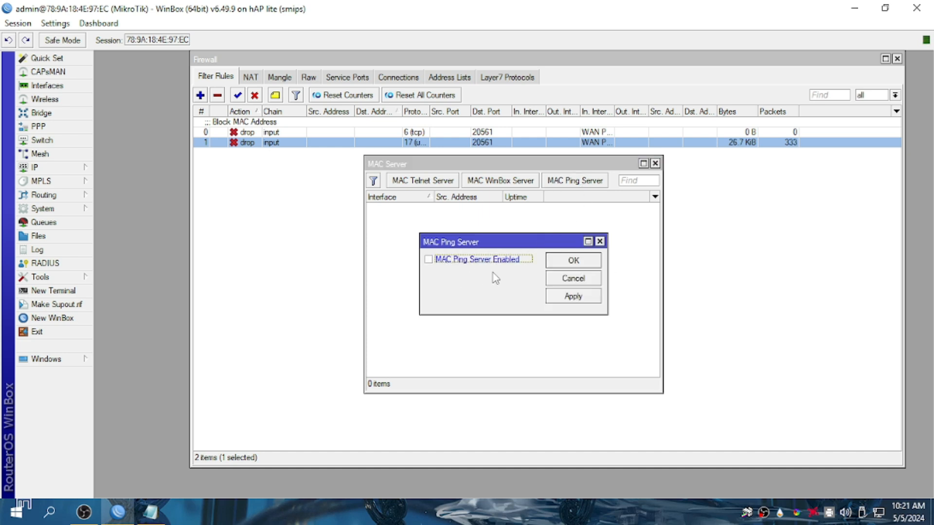
{"action": "left_click", "coordinate": [574, 261]}
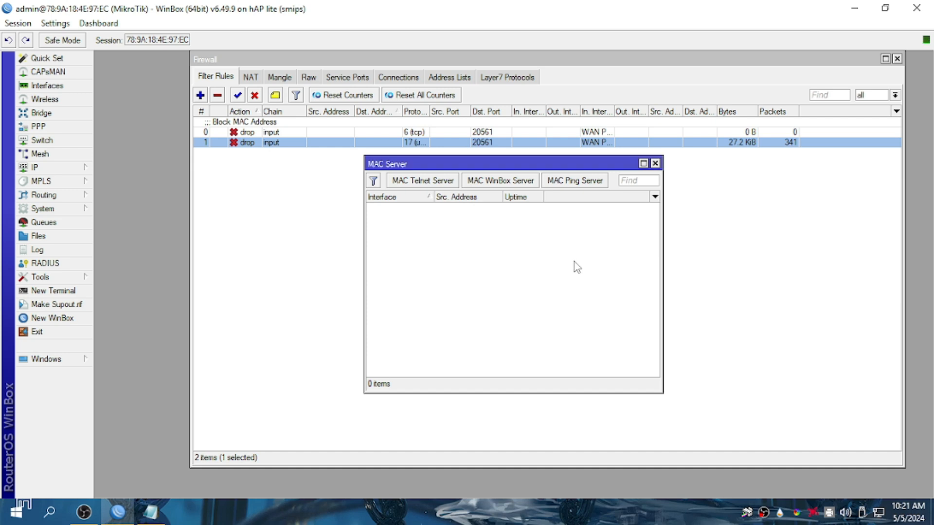
{"action": "left_click", "coordinate": [655, 163]}
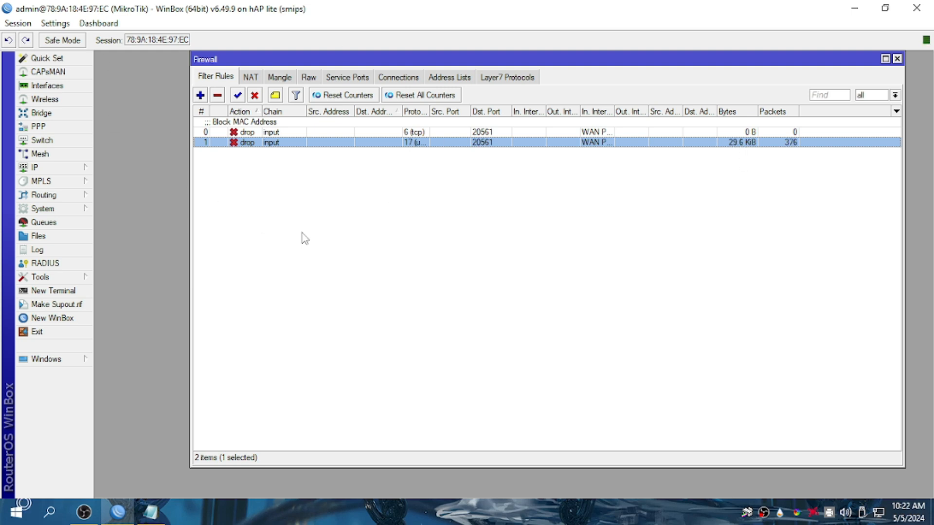
Disconnect the router session and select the router's MAC address from the discovered neighbors as the connection target.
{"action": "left_click", "coordinate": [18, 23]}
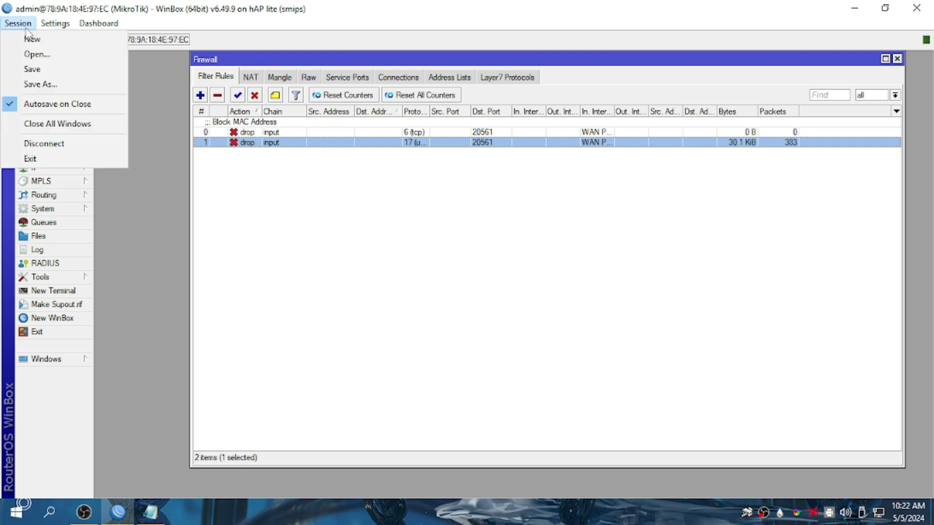
{"action": "left_click", "coordinate": [58, 144]}
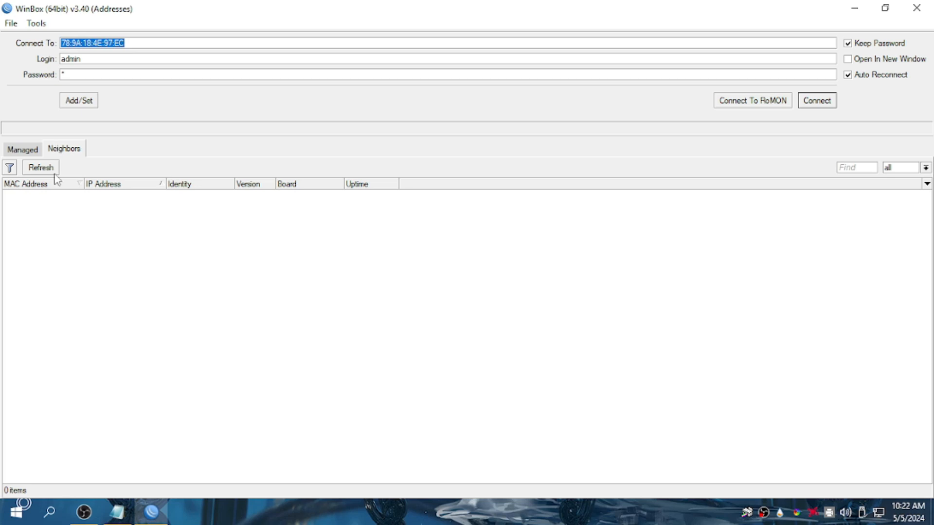
{"action": "left_click", "coordinate": [24, 196]}
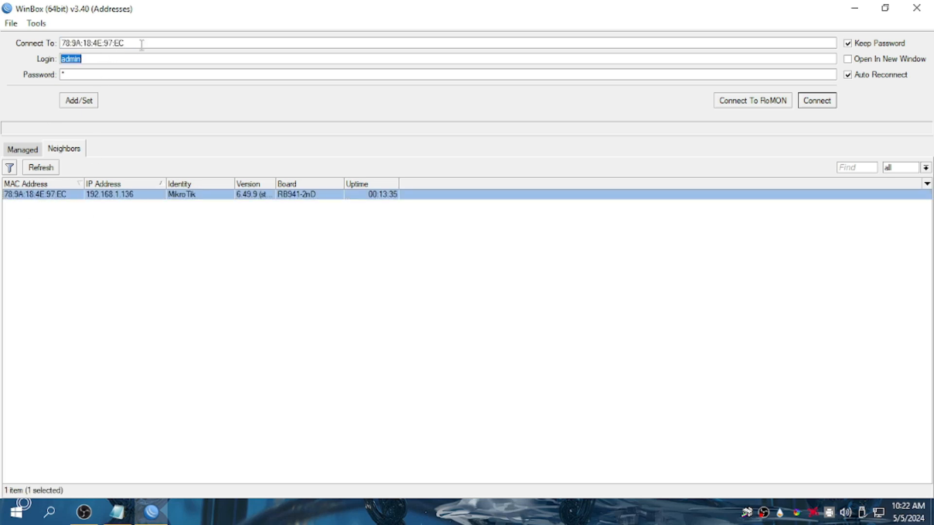
Try to connect to the router through its discovered MAC address, and cancel the connection attempt.
{"action": "left_click_drag", "start_coordinate": [142, 41], "coordinate": [21, 47]}
{"action": "left_click", "coordinate": [44, 197]}
{"action": "left_click", "coordinate": [387, 230]}
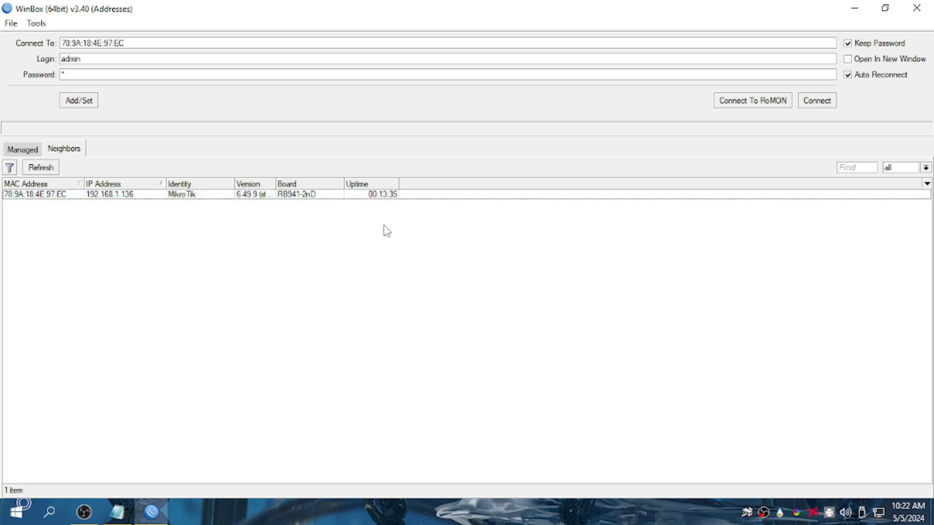
{"action": "left_click", "coordinate": [817, 103]}
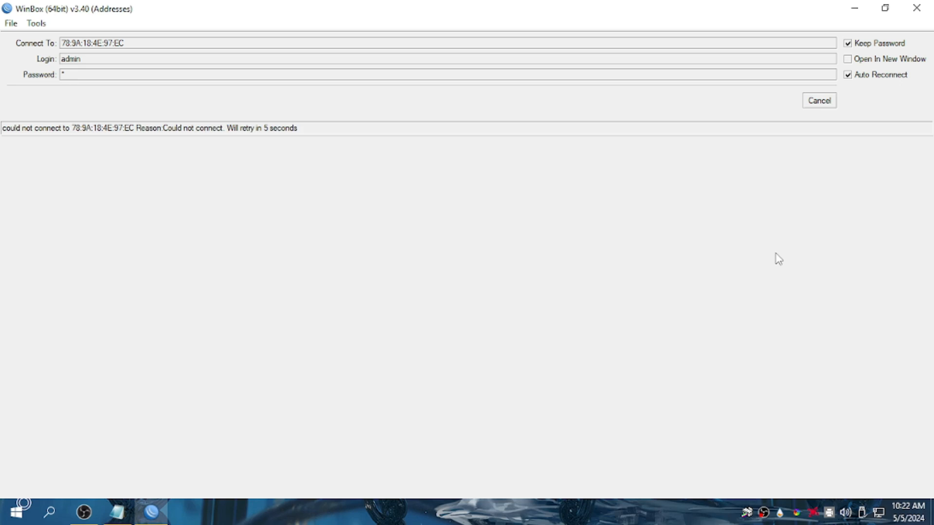
{"action": "left_click", "coordinate": [827, 103]}
Connect to the router through its IP address 192.168.1.136 and select the udp drop rule in the firewall list.
{"action": "left_click", "coordinate": [115, 196]}
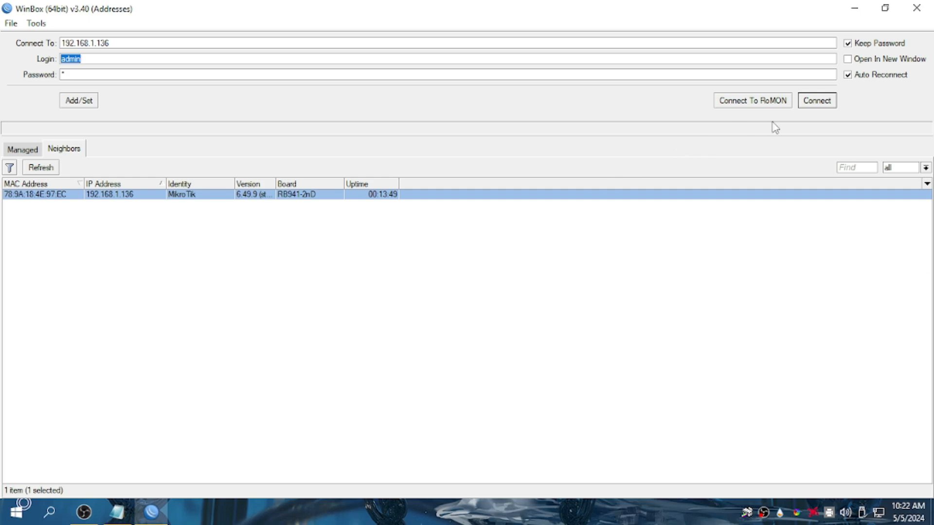
{"action": "left_click", "coordinate": [831, 103]}
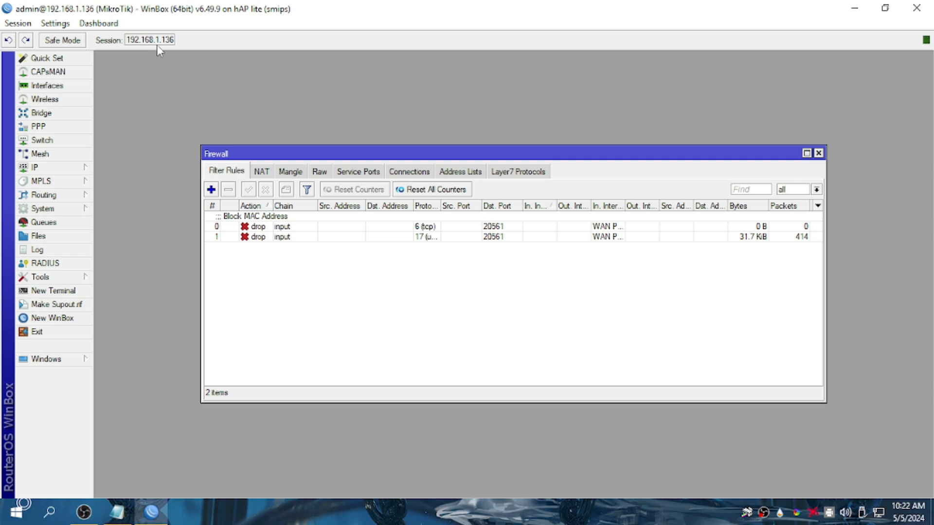
{"action": "left_click", "coordinate": [746, 237]}
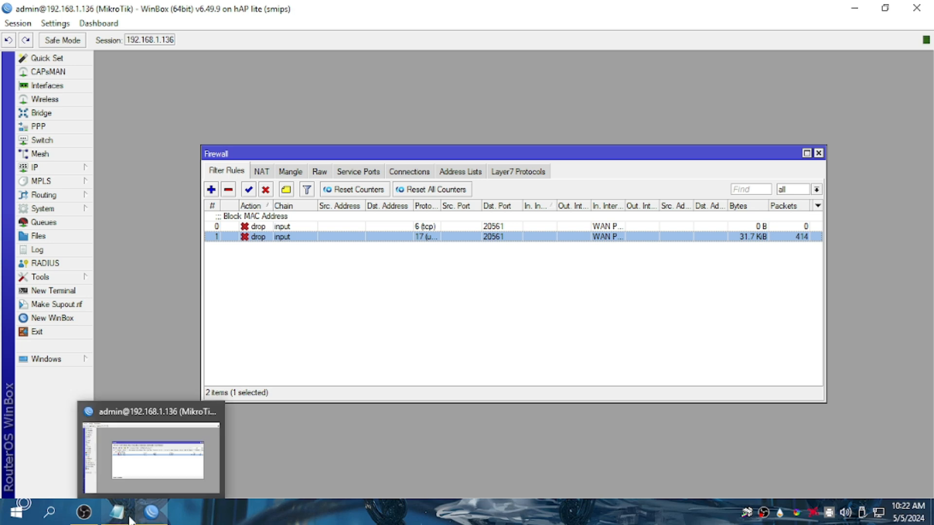
Review the WINBOX SCAN BLOCKED entry in the PORTS.txt notes in Notepad, and return to the WinBox session.
{"action": "left_click", "coordinate": [110, 520]}
{"action": "left_click_drag", "start_coordinate": [250, 284], "coordinate": [86, 281]}
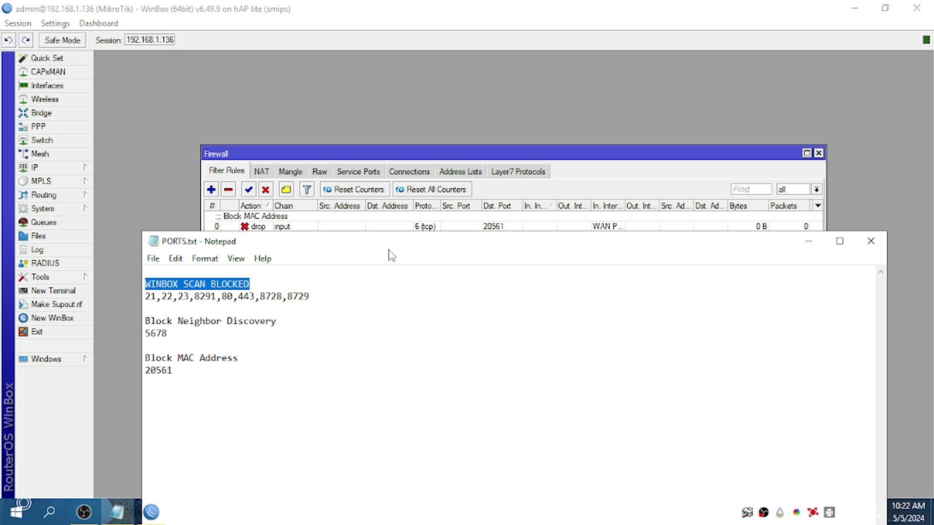
{"action": "left_click_drag", "start_coordinate": [383, 243], "coordinate": [467, 278]}
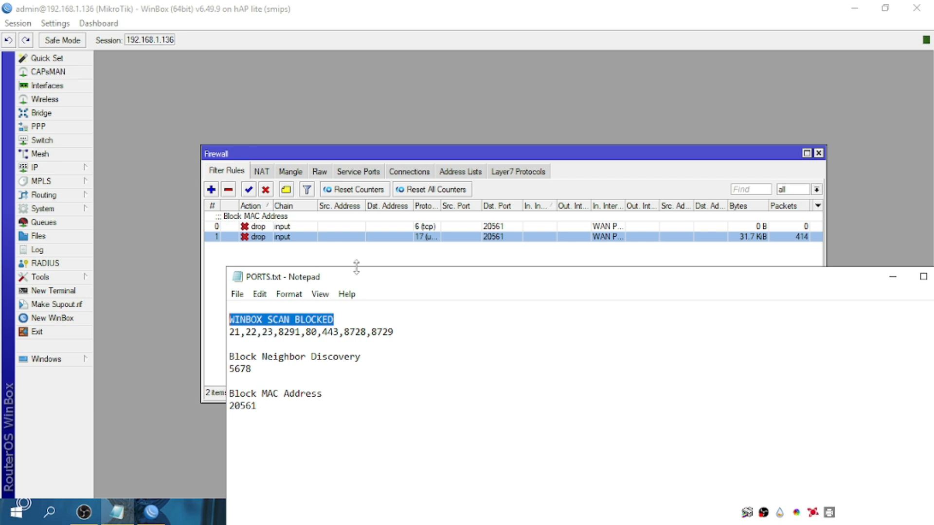
{"action": "left_click_drag", "start_coordinate": [328, 275], "coordinate": [298, 318]}
{"action": "left_click", "coordinate": [320, 270]}
{"action": "left_click", "coordinate": [152, 511]}
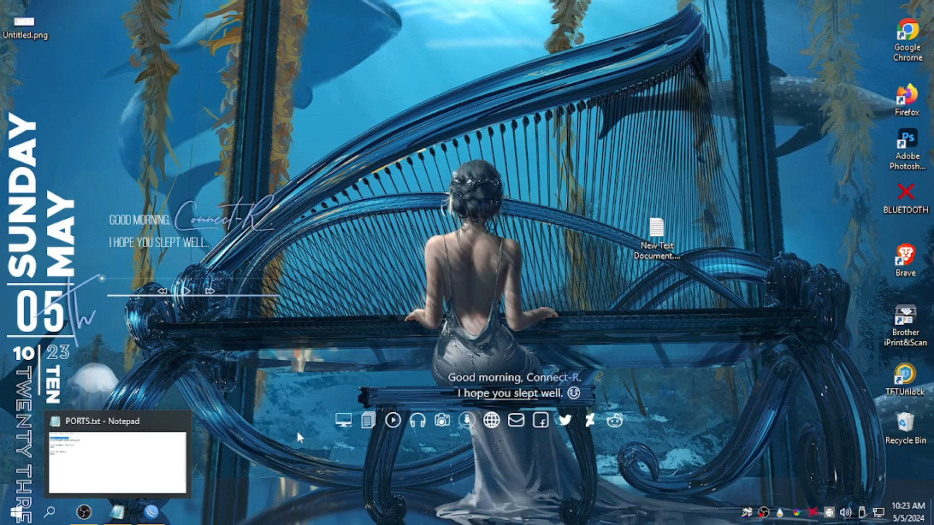
{"action": "left_click", "coordinate": [152, 512]}
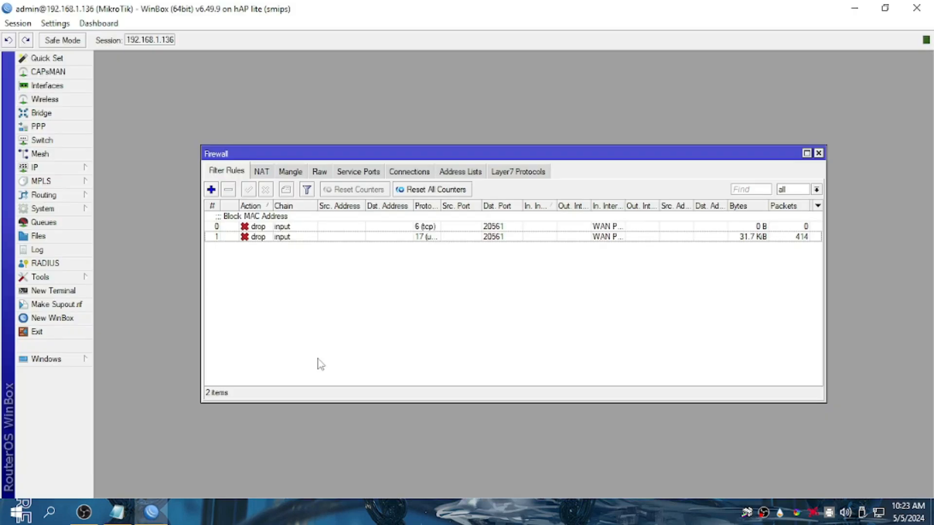
Start a new firewall filter rule with chain input and protocol 6 (tcp), and enable its destination port.
{"action": "left_click", "coordinate": [214, 193]}
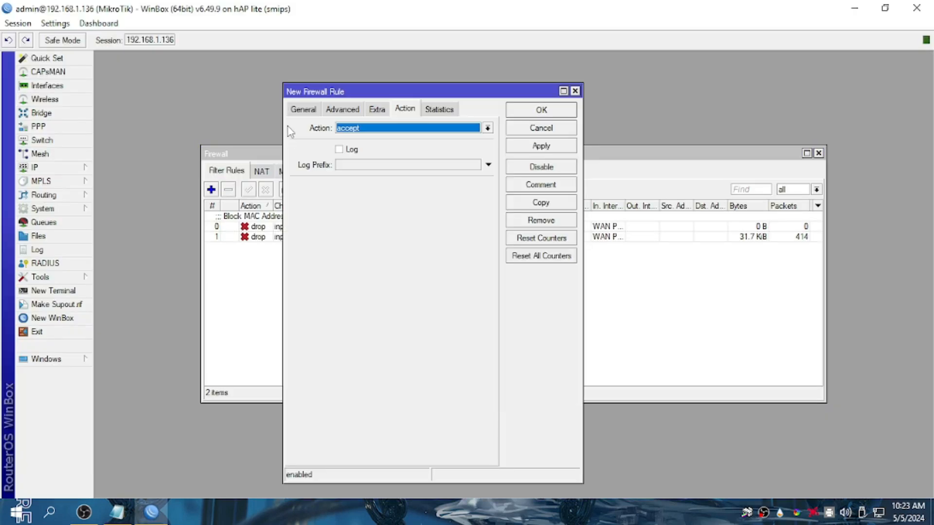
{"action": "left_click", "coordinate": [303, 109]}
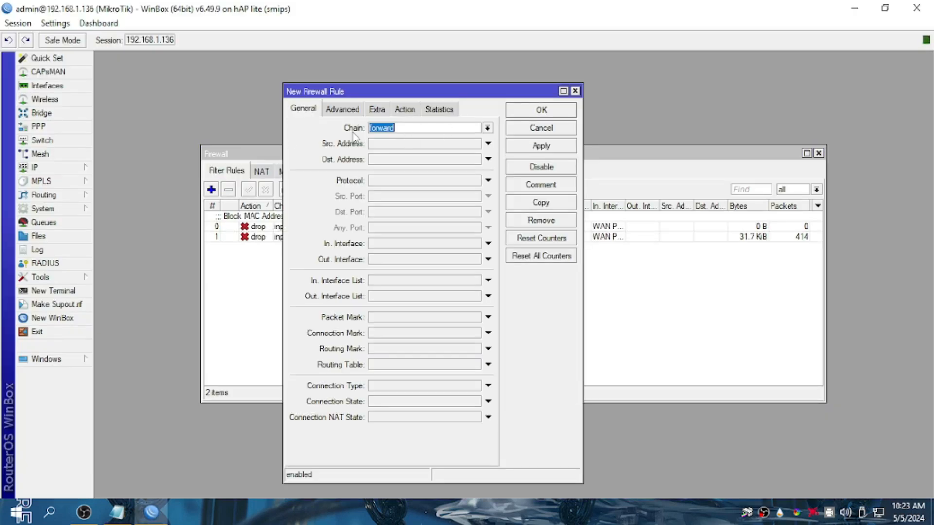
{"action": "left_click", "coordinate": [488, 129]}
{"action": "left_click", "coordinate": [444, 148]}
{"action": "left_click", "coordinate": [383, 181]}
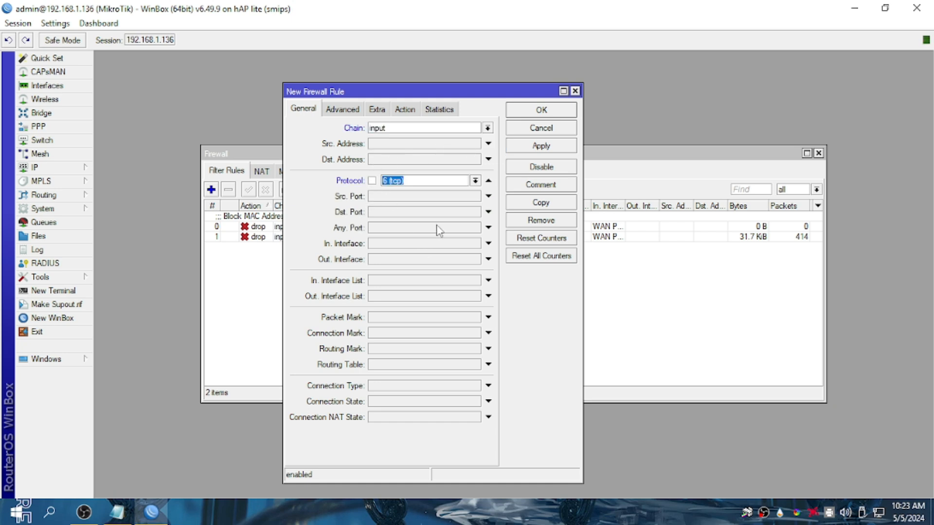
{"action": "left_click", "coordinate": [388, 214]}
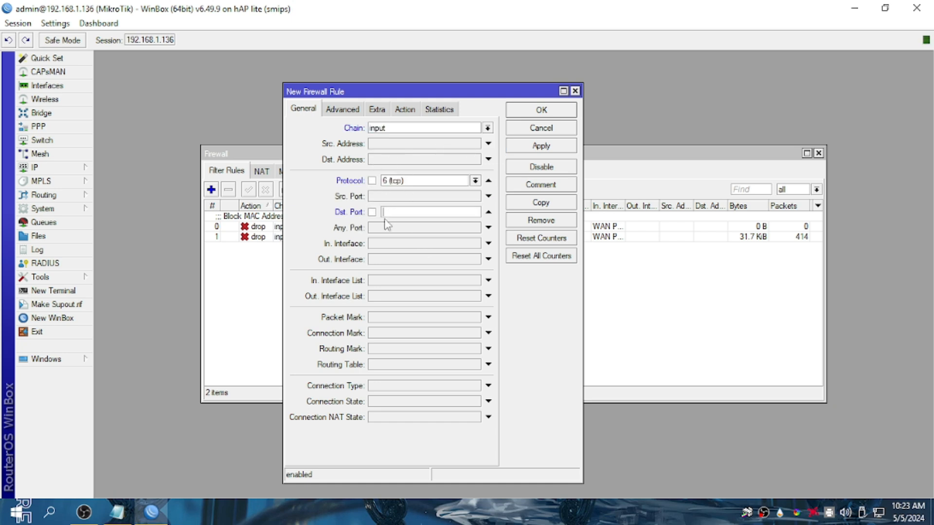
Compare the WINBOX SCAN BLOCKED port list in PORTS.txt with the ports in the router's IP Service List.
{"action": "left_click", "coordinate": [120, 512]}
{"action": "left_click_drag", "start_coordinate": [373, 377], "coordinate": [192, 379]}
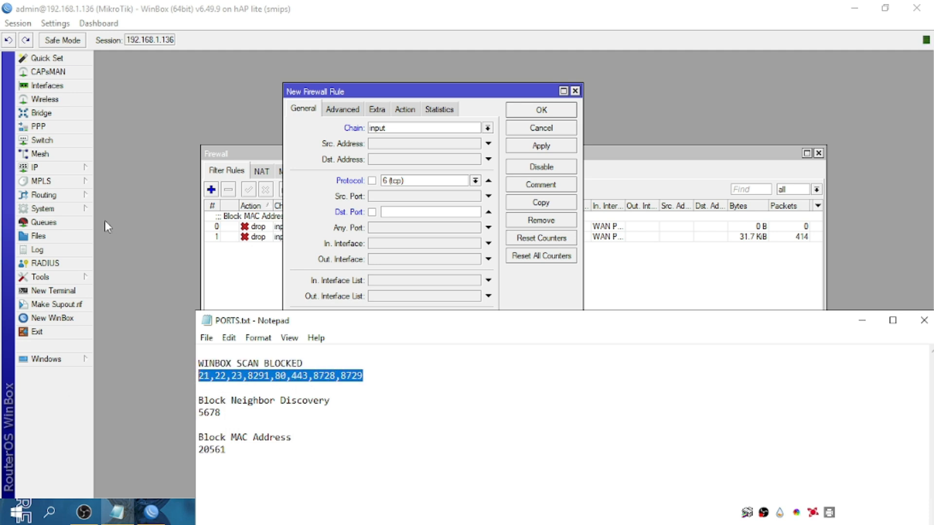
{"action": "left_click", "coordinate": [76, 171]}
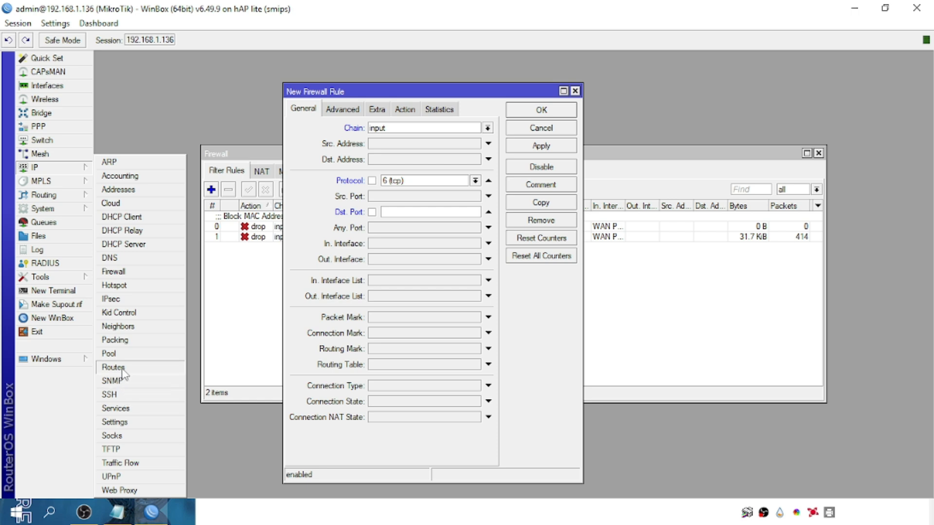
{"action": "left_click", "coordinate": [116, 409]}
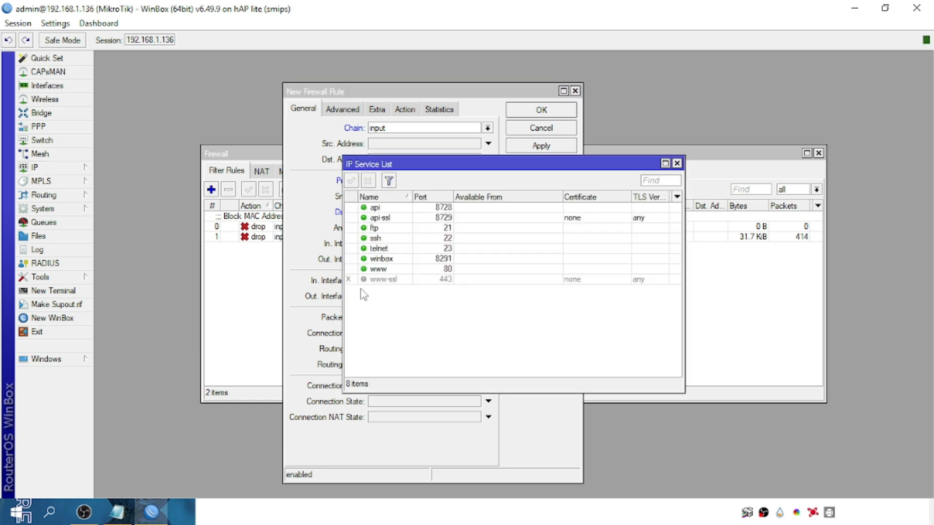
{"action": "left_click", "coordinate": [677, 164]}
{"action": "mouse_move", "coordinate": [154, 515]}
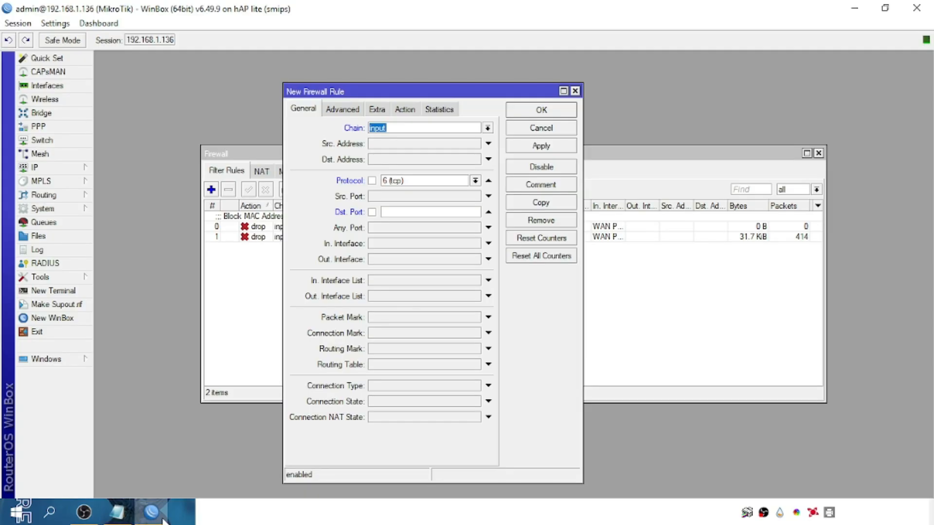
{"action": "left_click", "coordinate": [401, 213]}
{"action": "right_click", "coordinate": [400, 212]}
{"action": "left_click", "coordinate": [419, 250]}
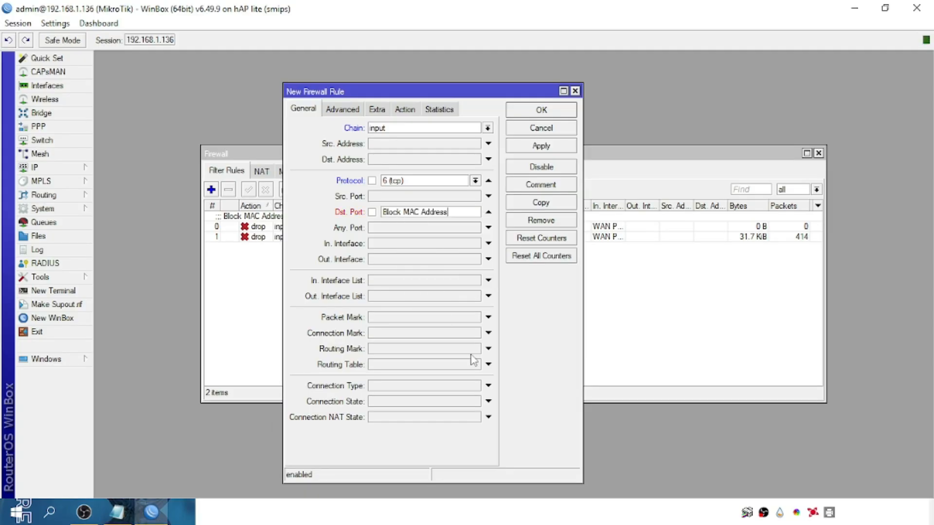
{"action": "left_click_drag", "start_coordinate": [454, 212], "coordinate": [334, 215]}
{"action": "key", "text": "BackSpace"}
Copy the ports 21,22,23,8291,80,443,8728,8729 from PORTS.txt into the new rule's destination port.
{"action": "left_click", "coordinate": [117, 512]}
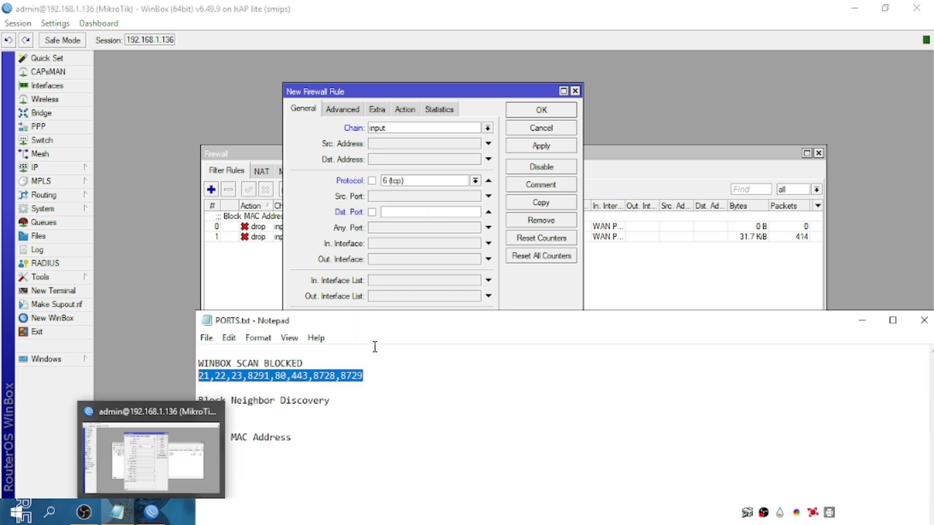
{"action": "right_click", "coordinate": [328, 377]}
{"action": "left_click", "coordinate": [389, 217]}
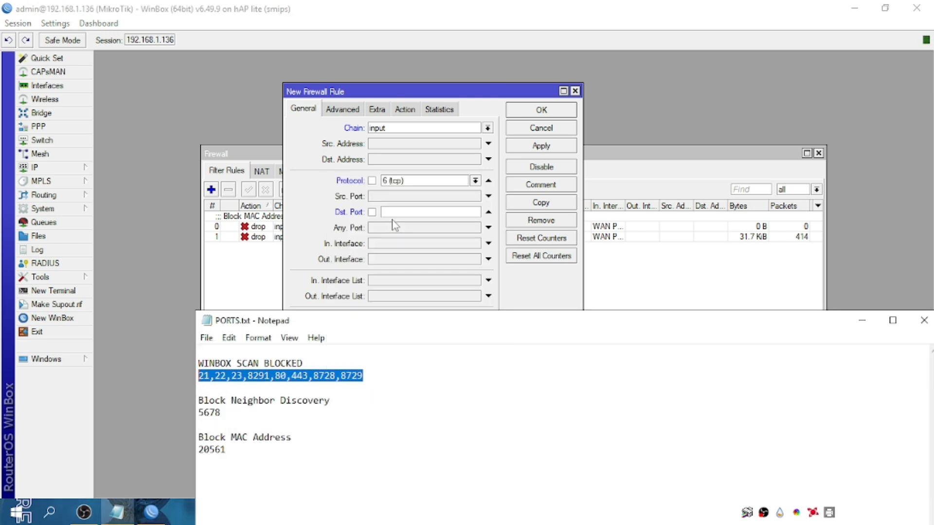
{"action": "left_click", "coordinate": [389, 212]}
{"action": "right_click", "coordinate": [394, 214]}
{"action": "left_click", "coordinate": [426, 254]}
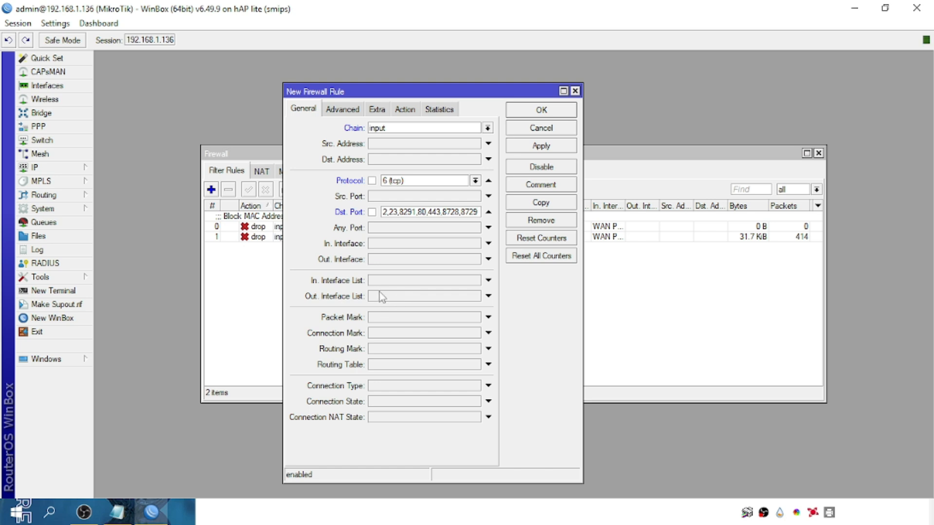
Set the new rule's incoming interface list to WAN PROTECTION and its action to drop.
{"action": "left_click", "coordinate": [411, 282]}
{"action": "left_click", "coordinate": [411, 283]}
{"action": "left_click", "coordinate": [413, 292]}
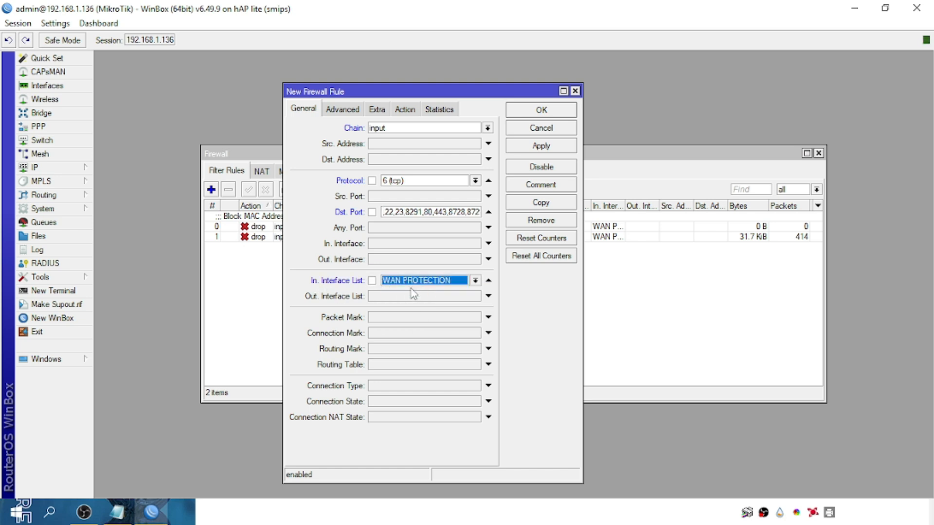
{"action": "left_click", "coordinate": [411, 107]}
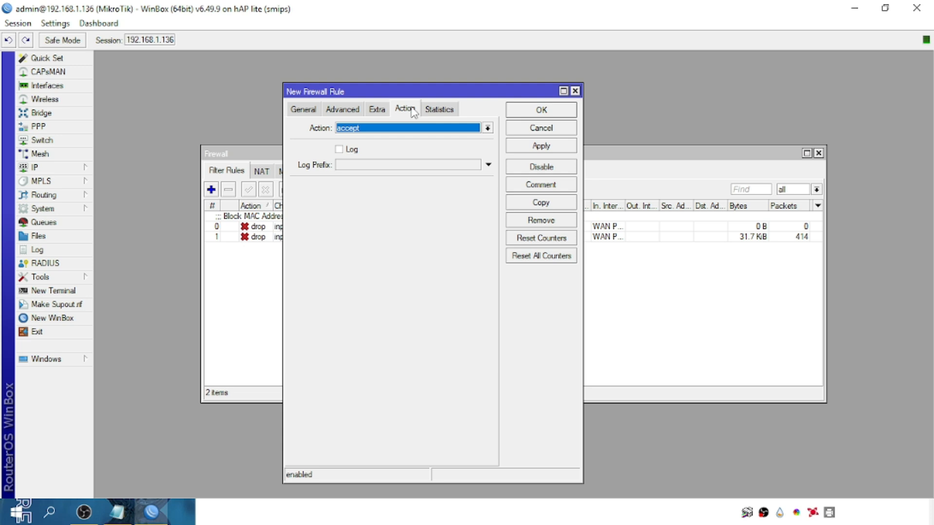
{"action": "left_click", "coordinate": [373, 130]}
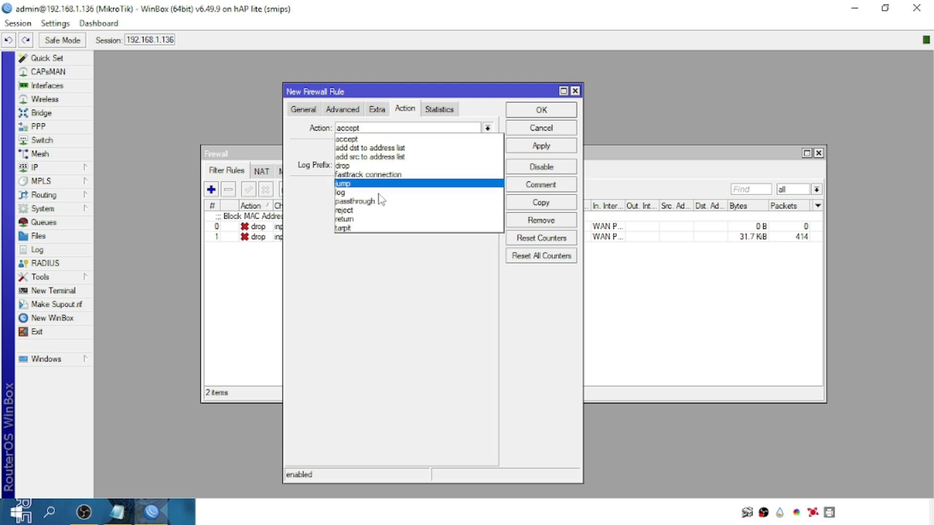
{"action": "left_click", "coordinate": [389, 165]}
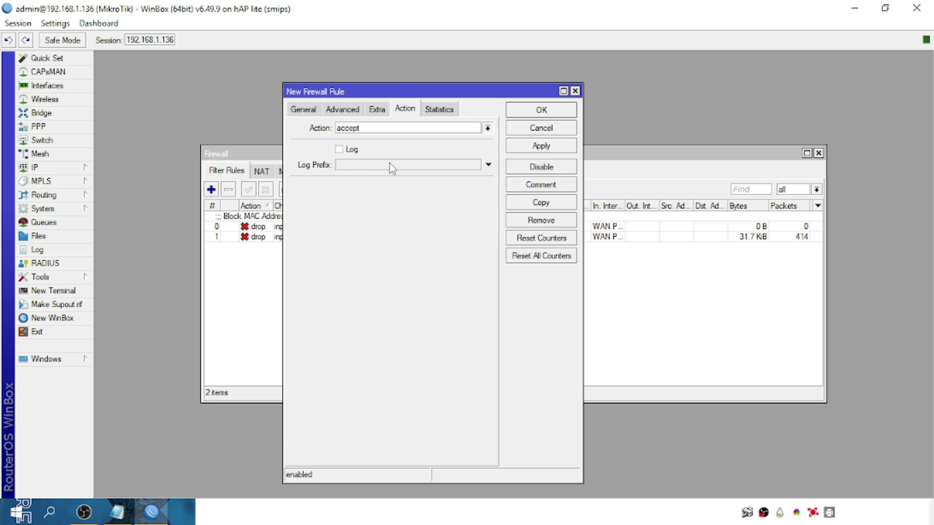
Add the comment WINBOX SCAN BLOCKED from PORTS.txt to the new rule, and save the rule.
{"action": "left_click", "coordinate": [548, 187]}
{"action": "left_click", "coordinate": [130, 520]}
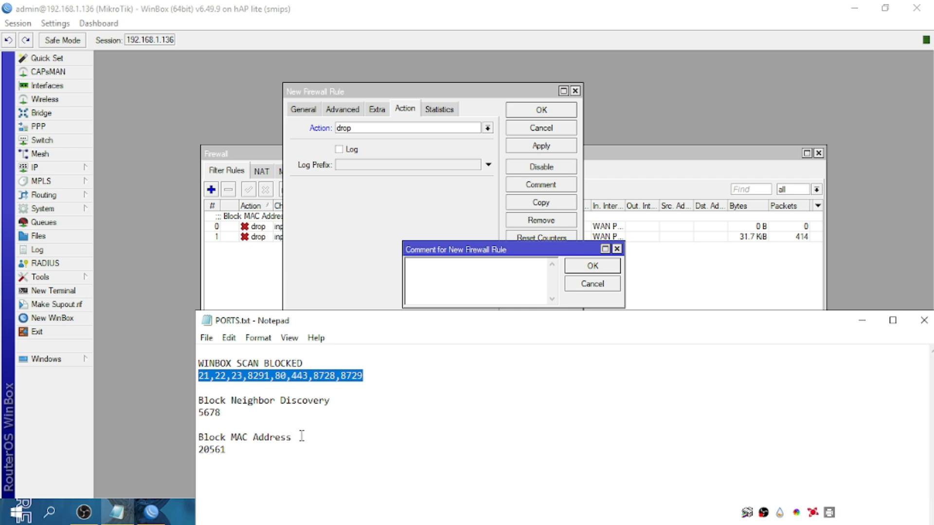
{"action": "left_click_drag", "start_coordinate": [321, 364], "coordinate": [183, 364]}
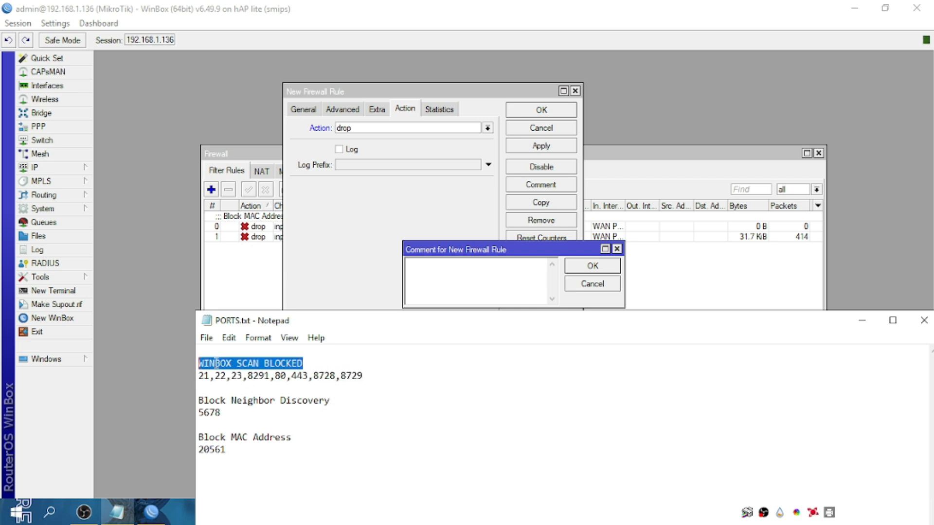
{"action": "right_click", "coordinate": [226, 362]}
{"action": "left_click", "coordinate": [258, 197]}
{"action": "right_click", "coordinate": [443, 272]}
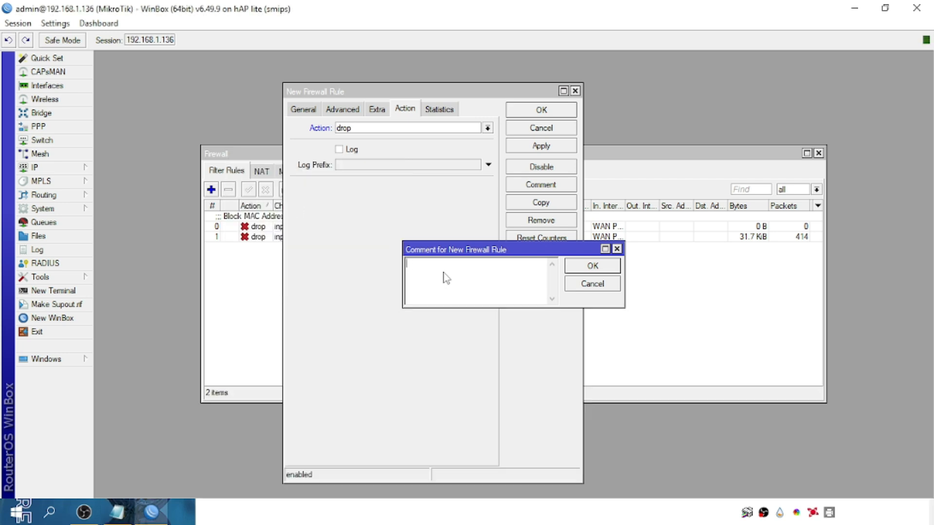
{"action": "left_click", "coordinate": [478, 330]}
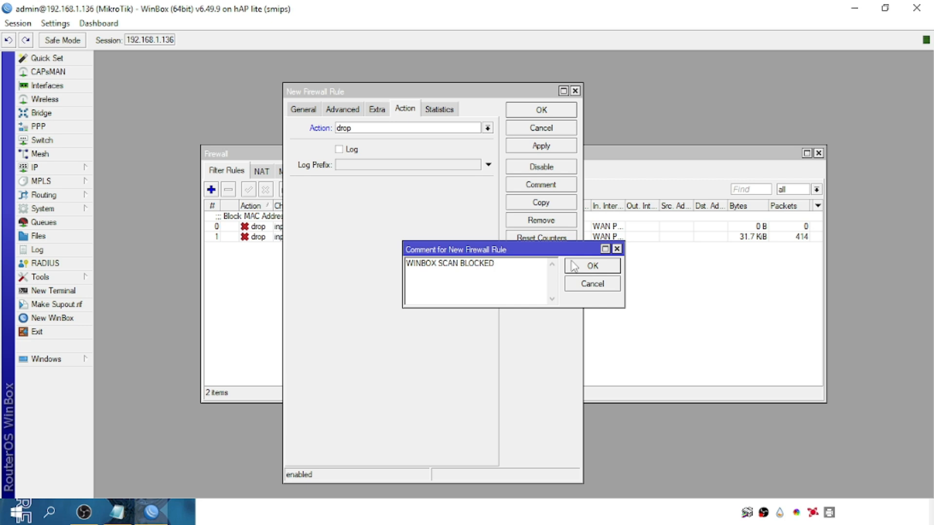
{"action": "left_click", "coordinate": [592, 266]}
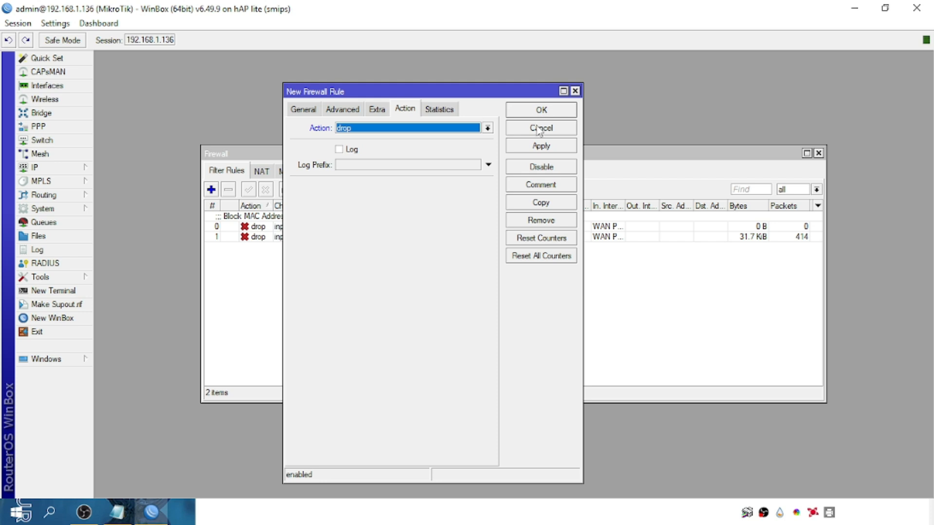
{"action": "left_click", "coordinate": [549, 149]}
{"action": "left_click", "coordinate": [541, 111]}
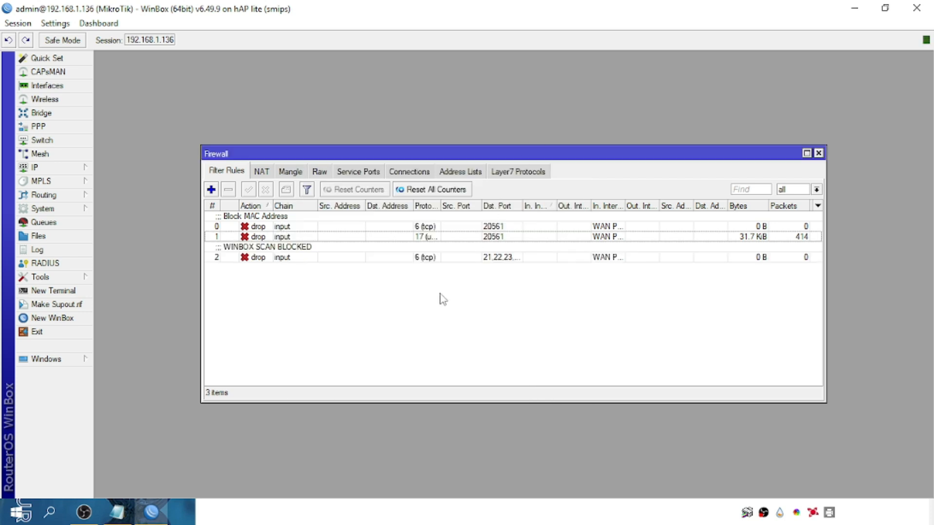
Review the general settings of the WINBOX SCAN BLOCKED rule and close it.
{"action": "left_click", "coordinate": [762, 260]}
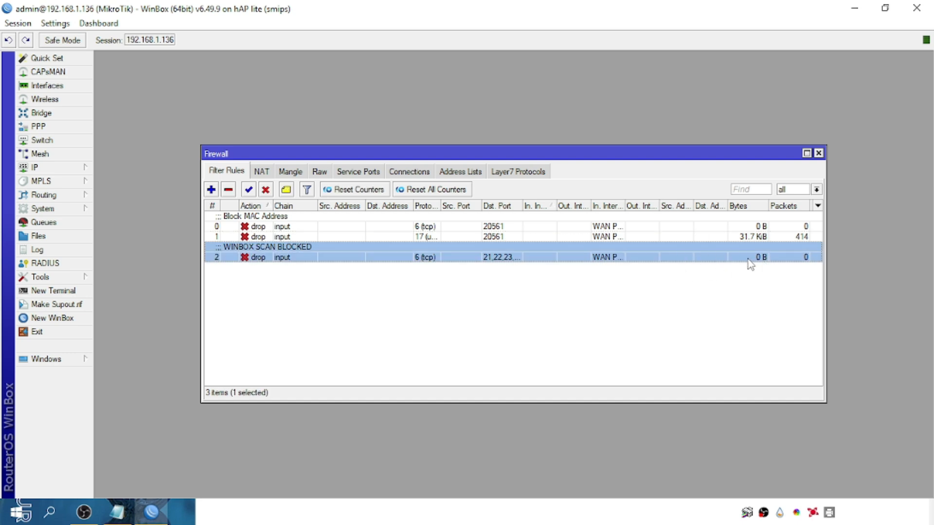
{"action": "double_click", "coordinate": [751, 258]}
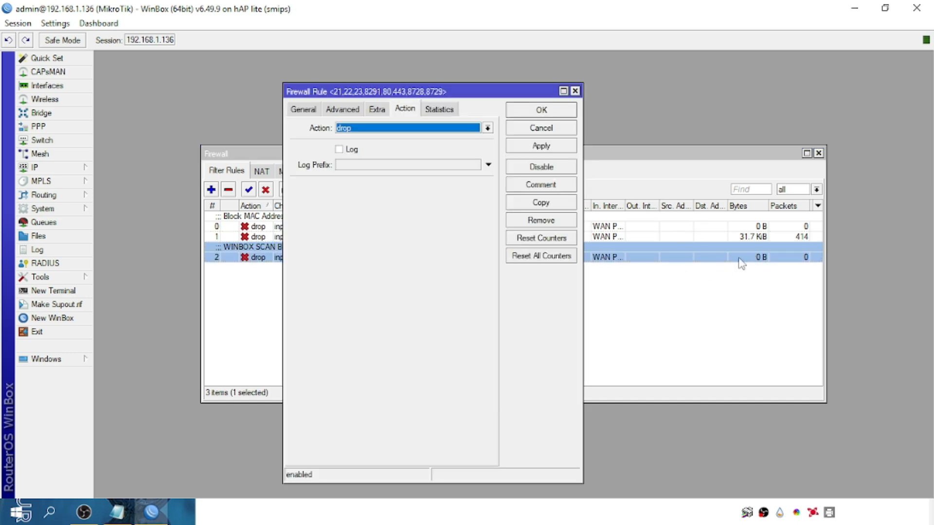
{"action": "left_click", "coordinate": [317, 109]}
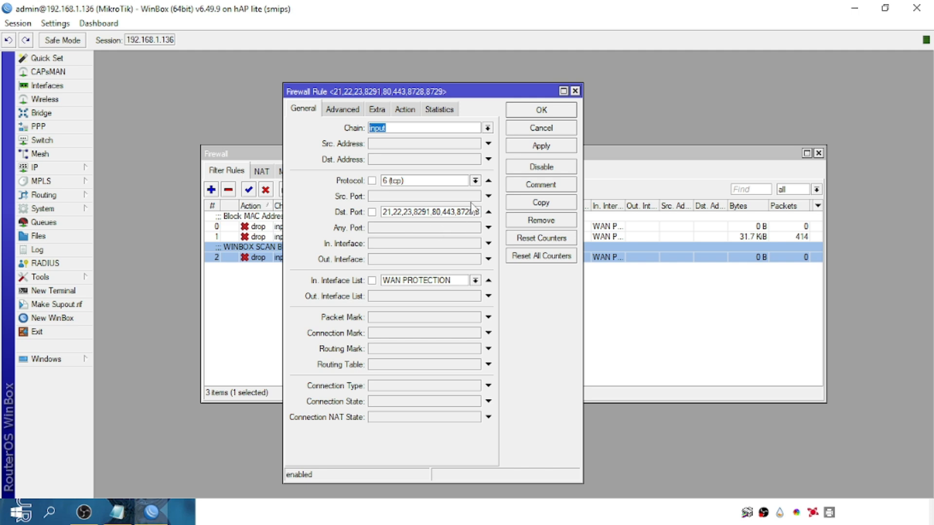
{"action": "left_click", "coordinate": [548, 111]}
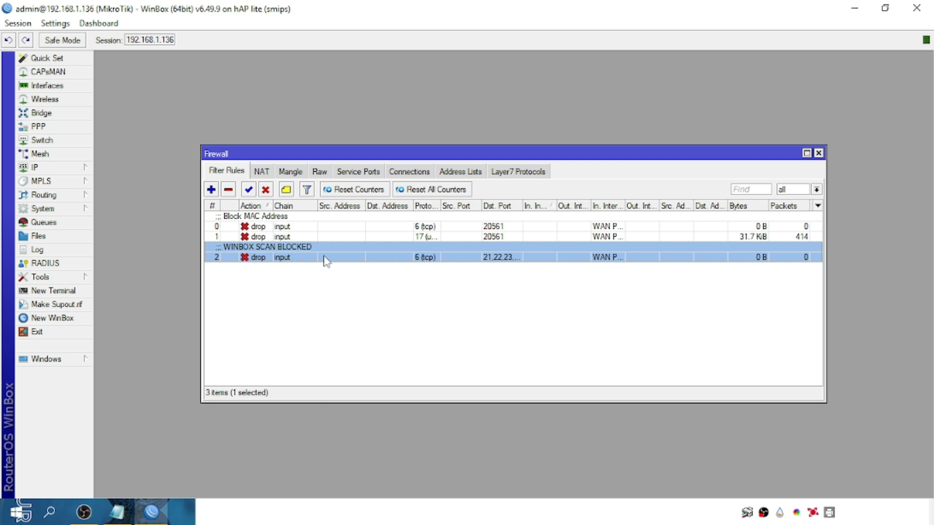
Return from PORTS.txt to the firewall rules in WinBox and cancel the automatic reconnection to 192.168.1.136.
{"action": "left_click", "coordinate": [133, 512]}
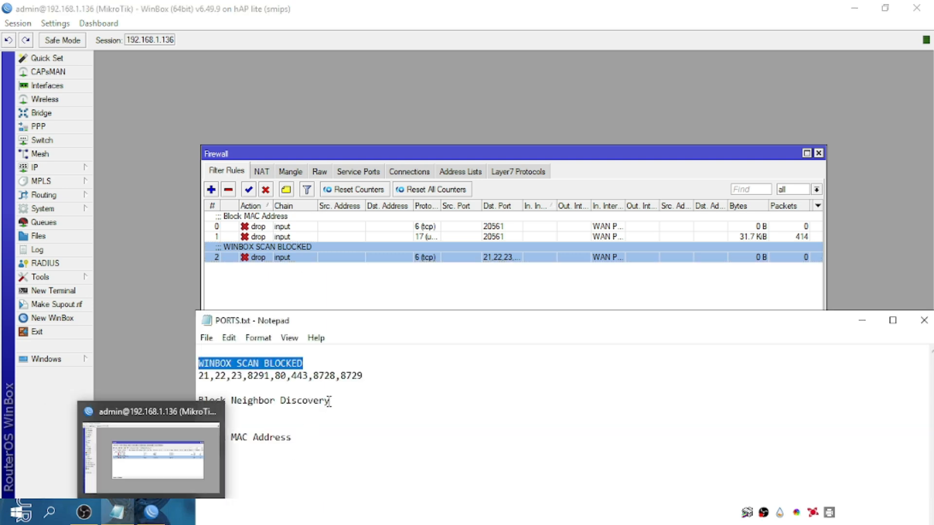
{"action": "left_click", "coordinate": [526, 271]}
{"action": "double_click", "coordinate": [395, 253]}
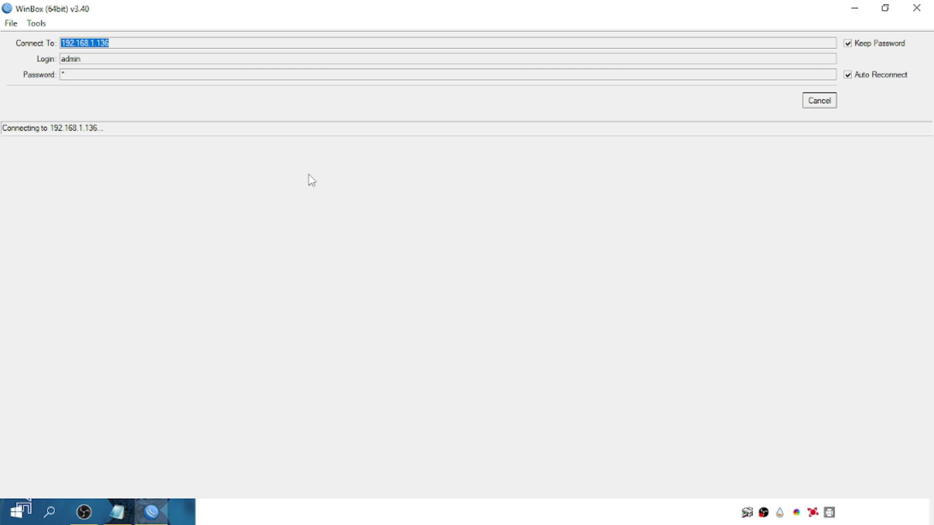
{"action": "left_click", "coordinate": [818, 103]}
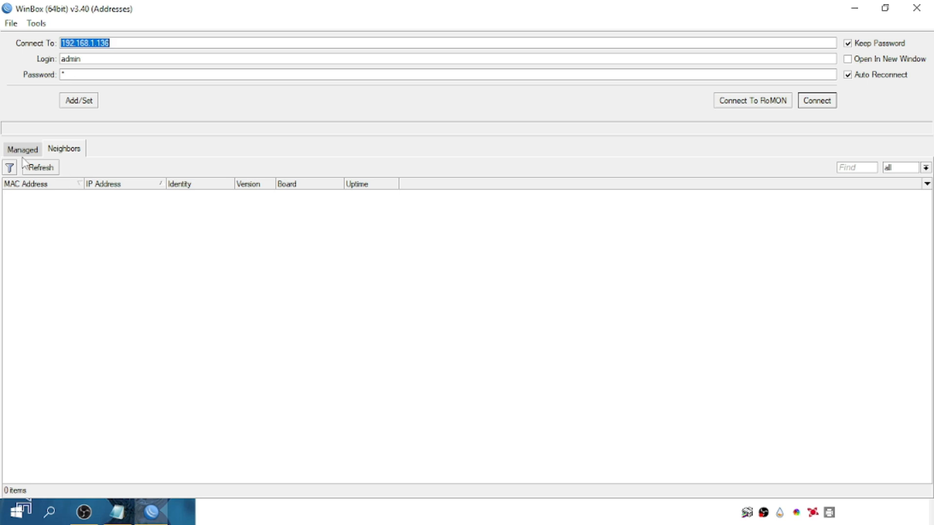
Refresh the neighbor list and try to connect to the router by its IP address 192.168.1.136.
{"action": "left_click", "coordinate": [37, 171]}
{"action": "left_click", "coordinate": [97, 194]}
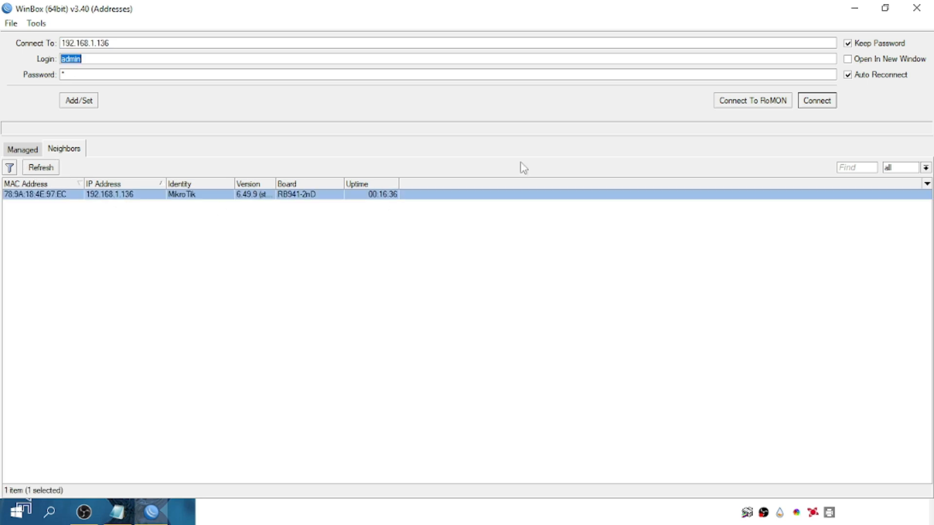
{"action": "left_click", "coordinate": [827, 103]}
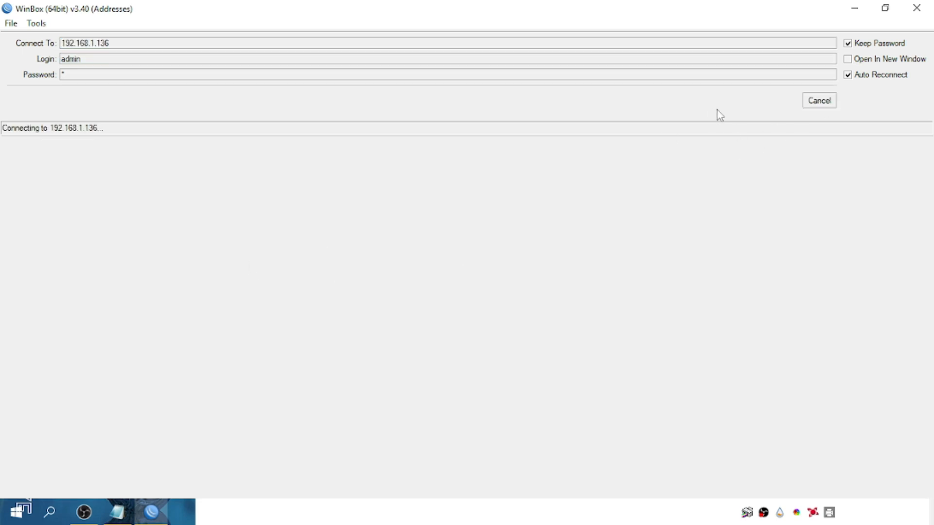
{"action": "left_click", "coordinate": [819, 100]}
Try to connect to the router through its WAN-side MAC address 78:9A:18:4E:97:EC.
{"action": "left_click", "coordinate": [39, 195]}
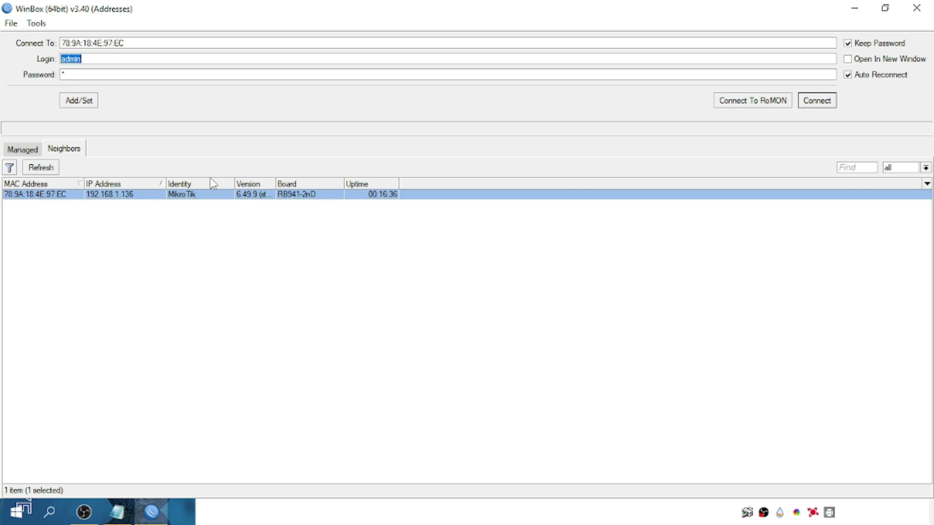
{"action": "left_click", "coordinate": [826, 103]}
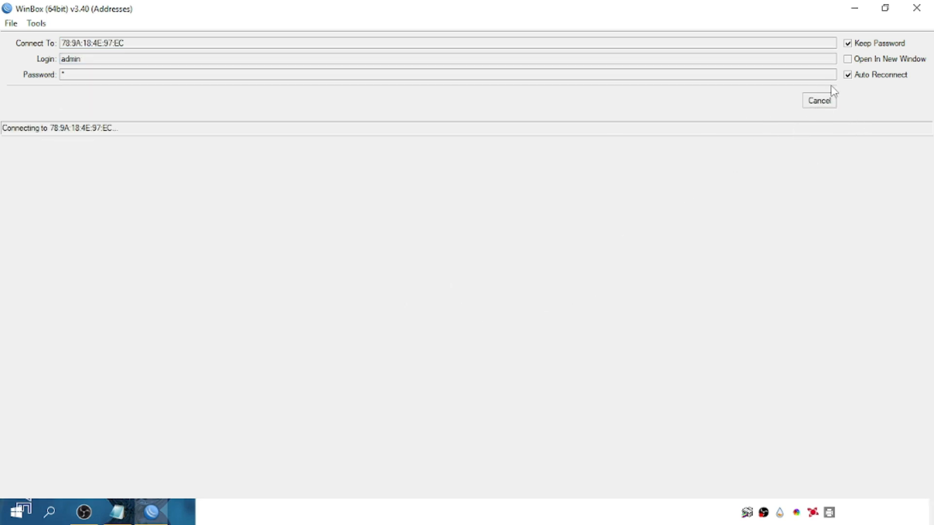
{"action": "left_click", "coordinate": [819, 103]}
{"action": "left_click", "coordinate": [571, 235]}
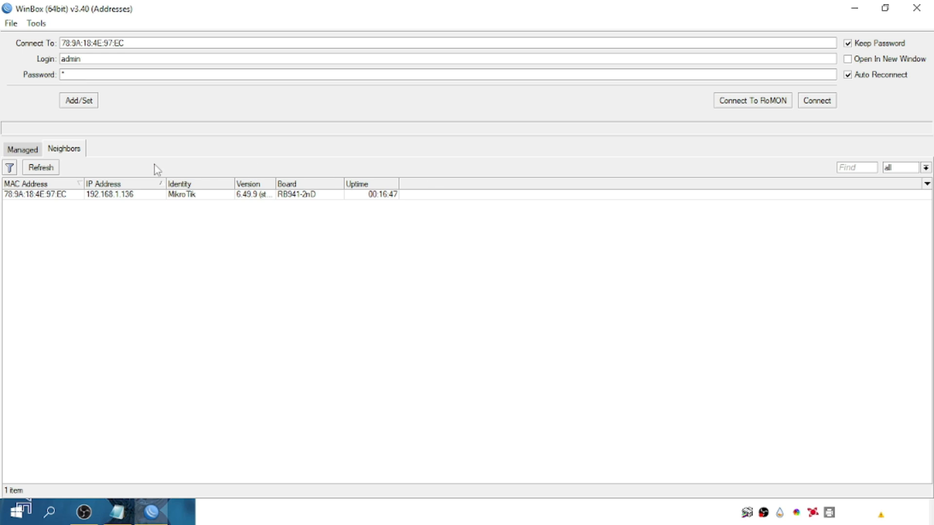
Refresh the neighbor list and try to connect to the router through its LAN-side MAC address 78:9A:18:4E:97:EF.
{"action": "left_click", "coordinate": [40, 171]}
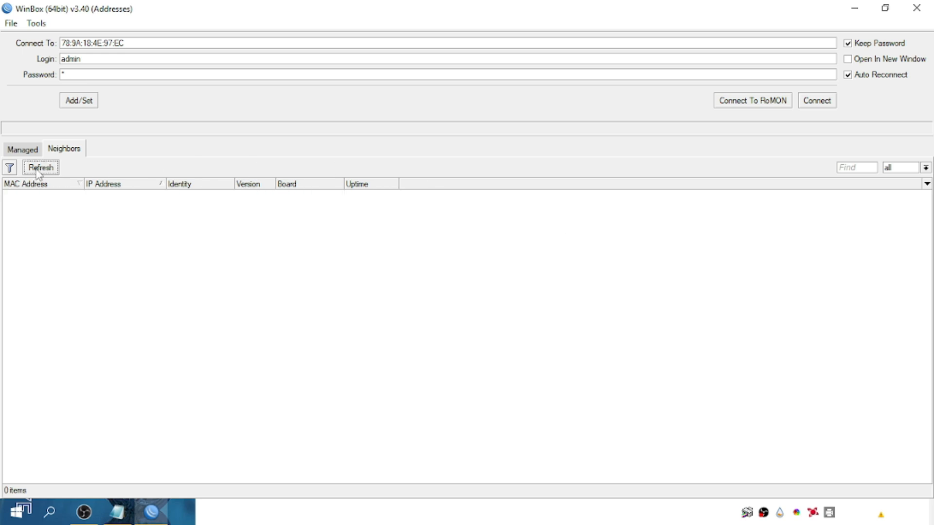
{"action": "left_click", "coordinate": [37, 169]}
{"action": "left_click", "coordinate": [37, 170]}
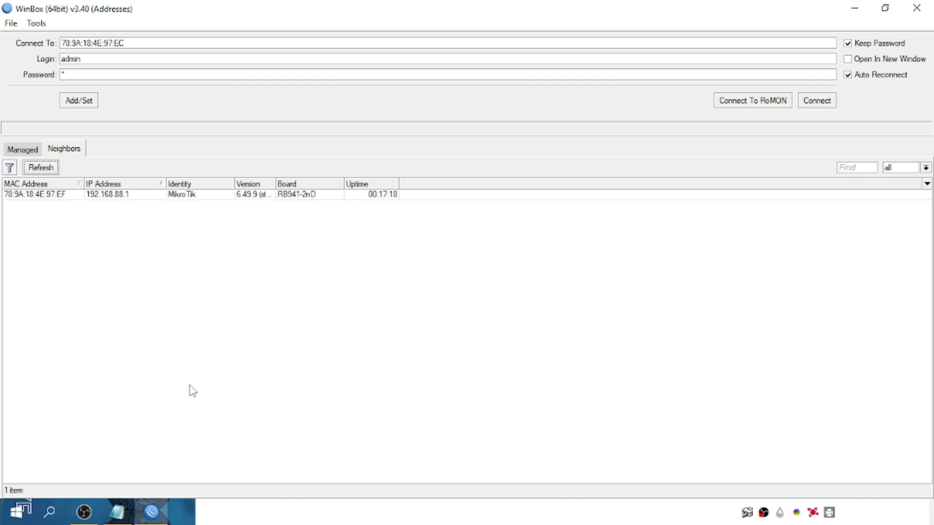
{"action": "left_click", "coordinate": [118, 195]}
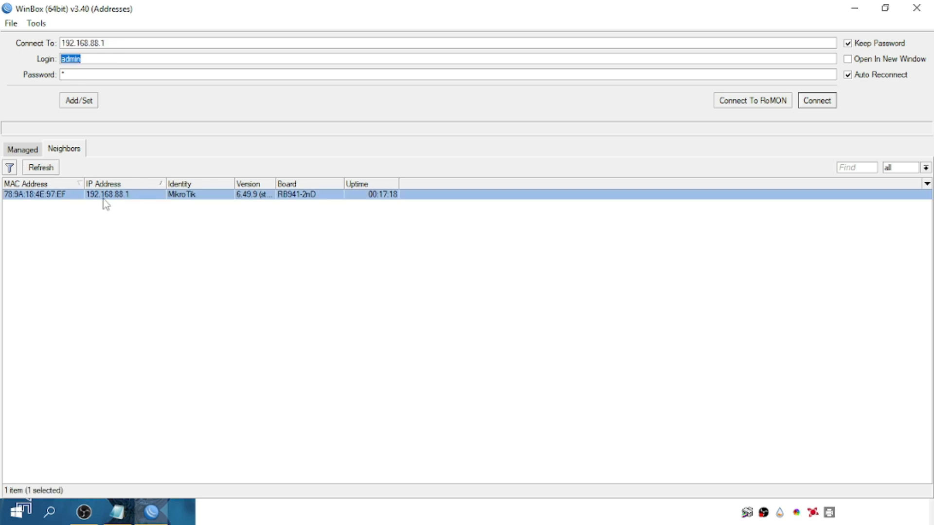
{"action": "left_click", "coordinate": [53, 194]}
{"action": "left_click", "coordinate": [814, 102]}
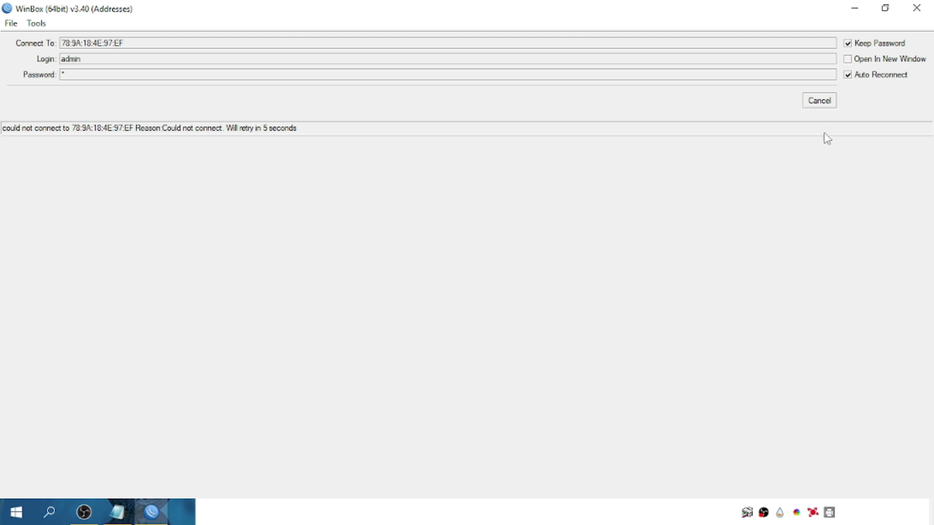
{"action": "left_click", "coordinate": [822, 103]}
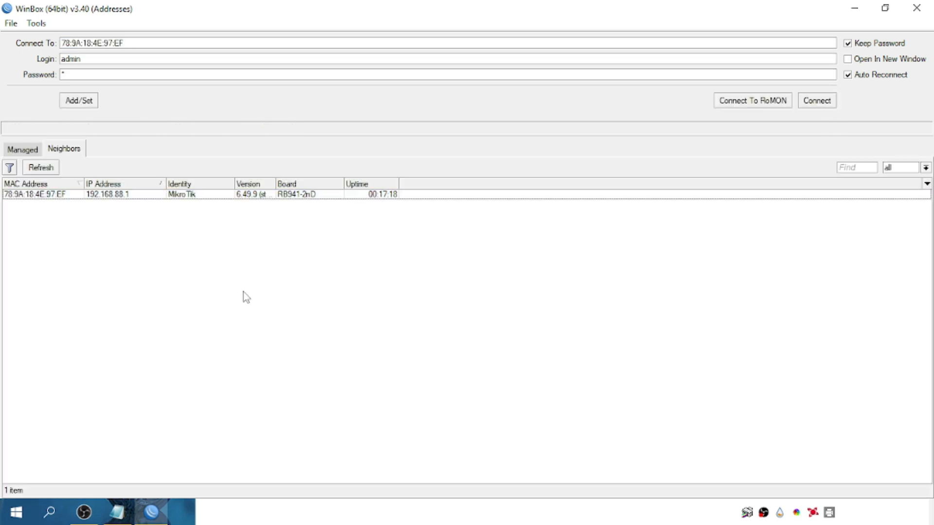
Connect to the router at 192.168.88.1 and check the WINBOX SCAN BLOCKED counters in the firewall filter rules.
{"action": "left_click", "coordinate": [104, 196]}
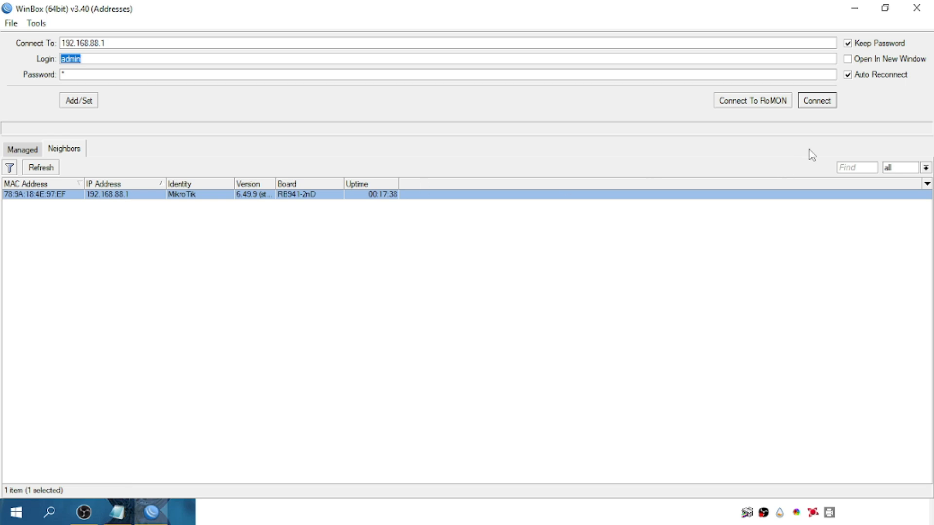
{"action": "left_click", "coordinate": [831, 102]}
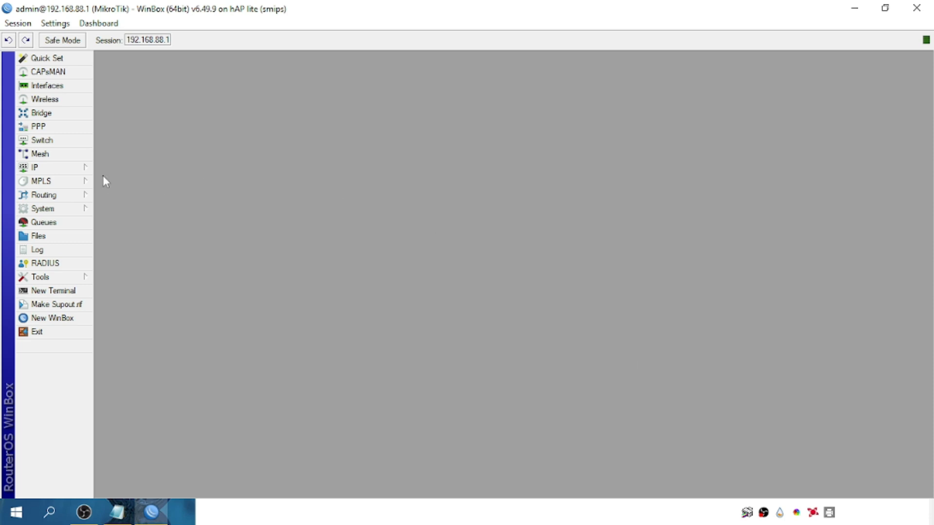
{"action": "left_click", "coordinate": [83, 168]}
{"action": "left_click", "coordinate": [126, 271]}
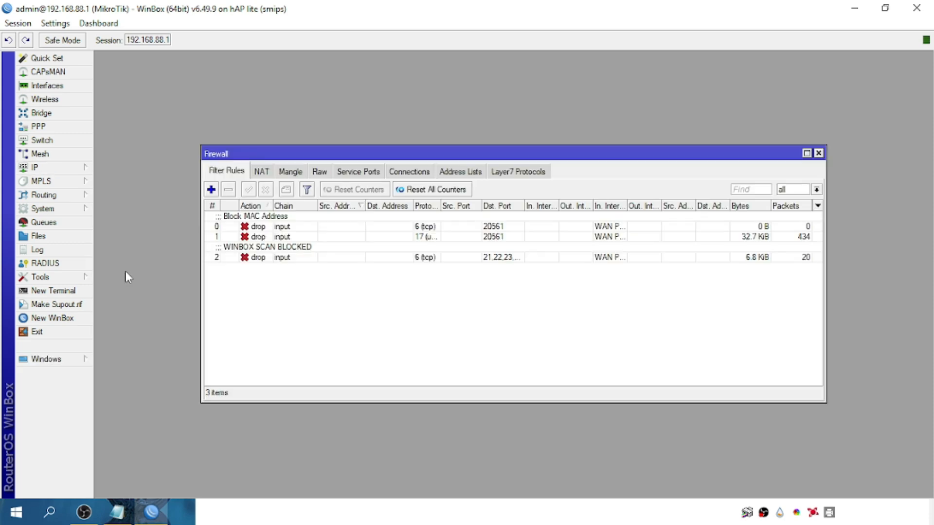
{"action": "left_click", "coordinate": [748, 262]}
{"action": "left_click", "coordinate": [762, 270]}
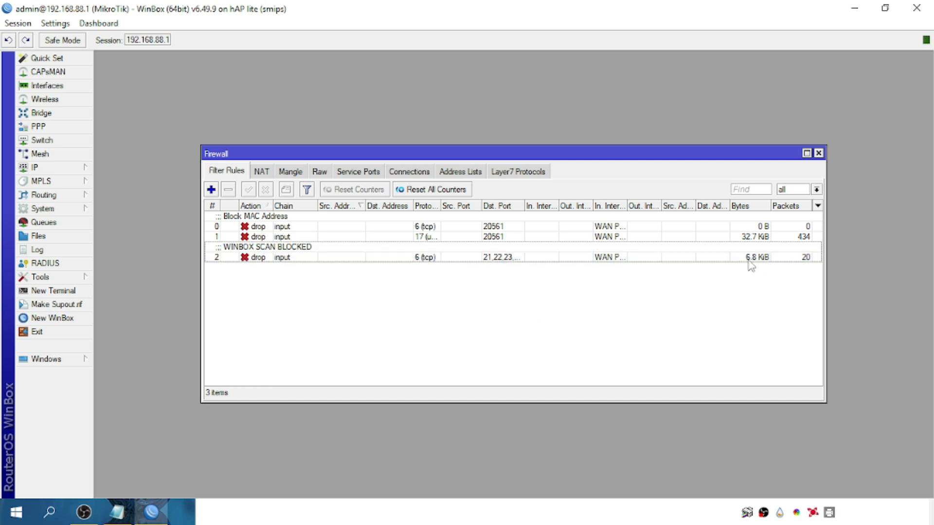
{"action": "mouse_move", "coordinate": [161, 515]}
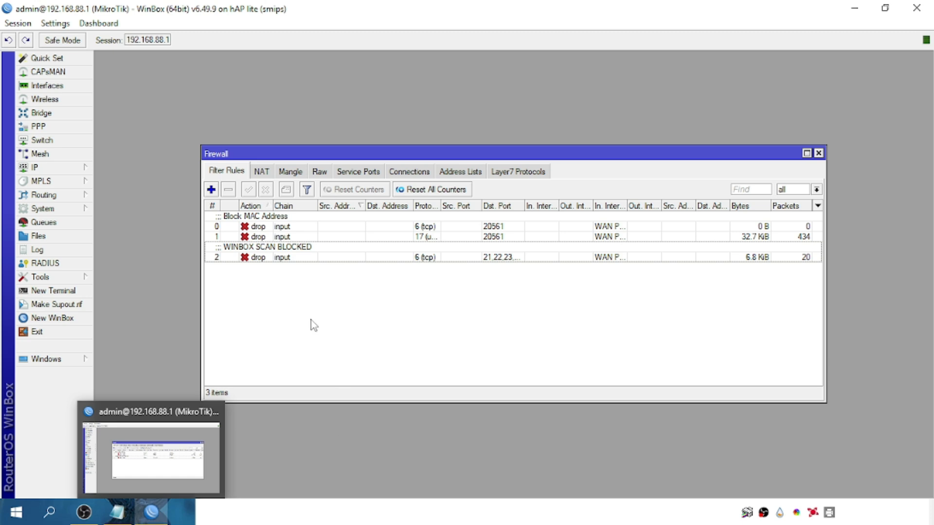
Copy the WINBOX SCAN BLOCKED rule, set the copy's protocol to udp, and check its action.
{"action": "double_click", "coordinate": [285, 257]}
{"action": "left_click", "coordinate": [643, 216]}
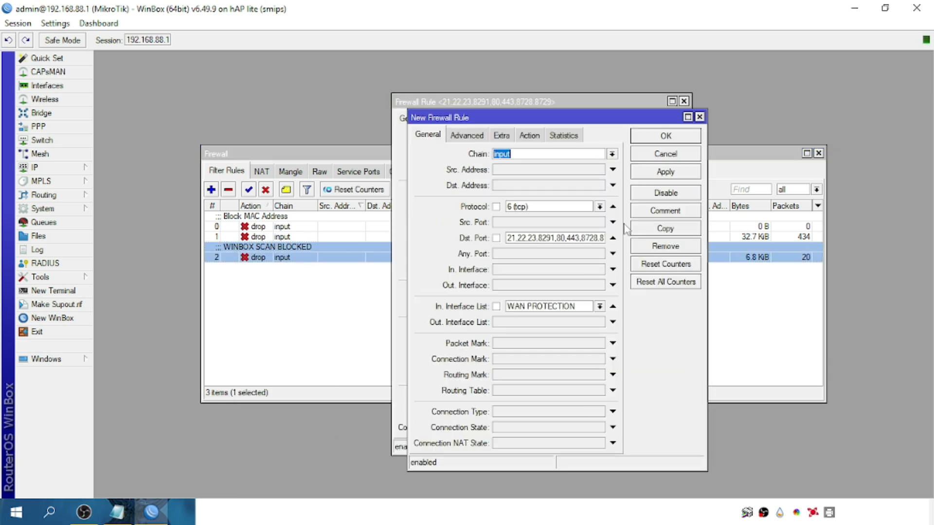
{"action": "left_click", "coordinate": [601, 208]}
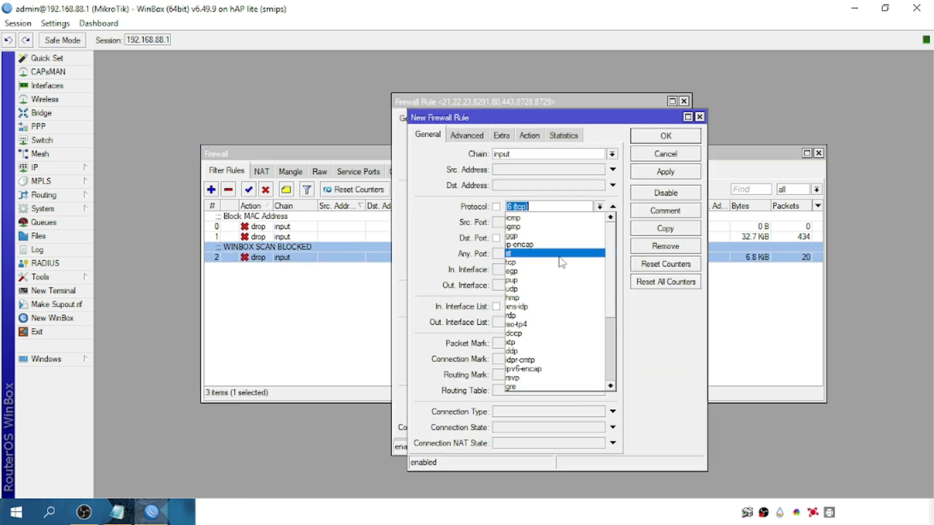
{"action": "left_click", "coordinate": [519, 289]}
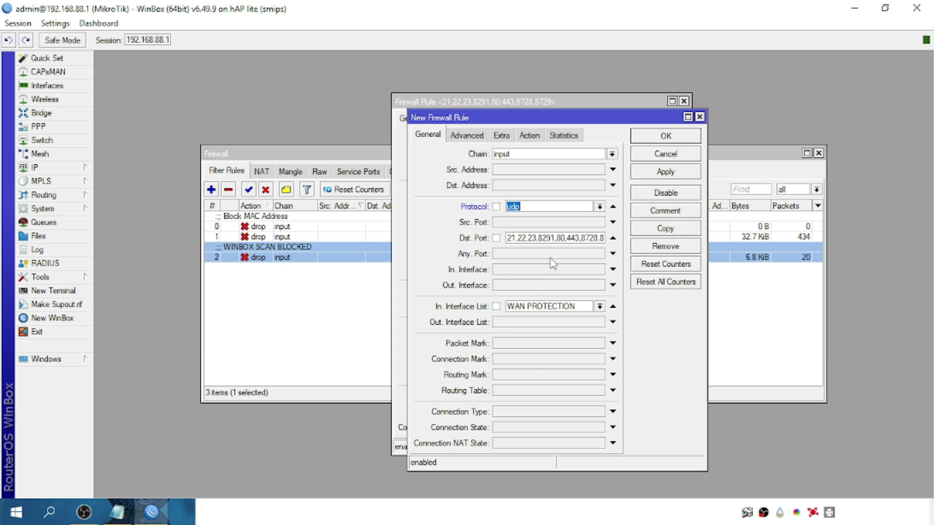
{"action": "left_click", "coordinate": [531, 136]}
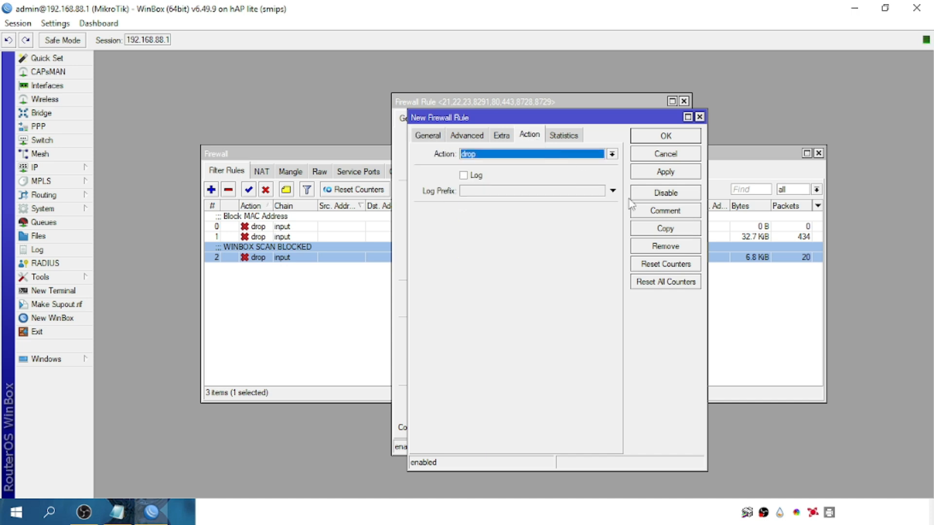
Clear the copied rule's comment, save it, and close the original WINBOX SCAN BLOCKED rule.
{"action": "left_click", "coordinate": [654, 212]}
{"action": "key", "text": "BackSpace"}
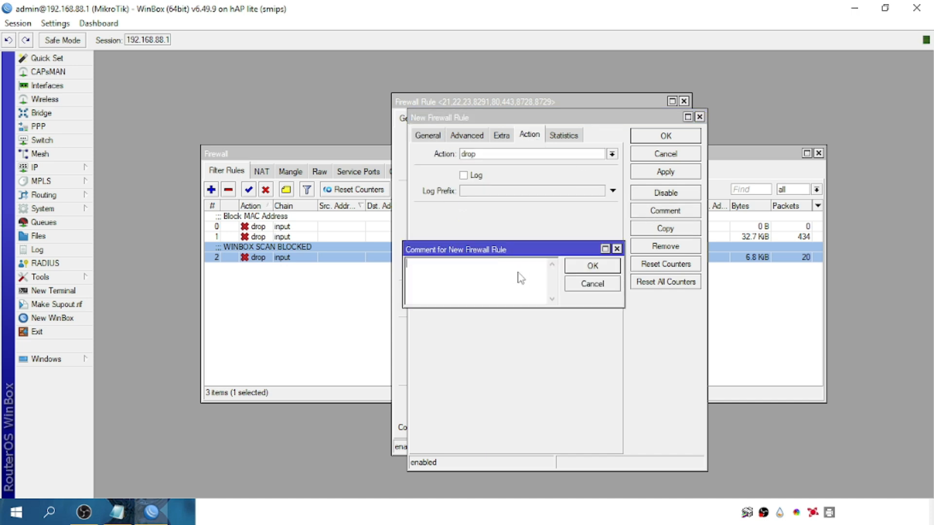
{"action": "left_click", "coordinate": [592, 266]}
{"action": "left_click", "coordinate": [666, 171]}
{"action": "left_click", "coordinate": [665, 137]}
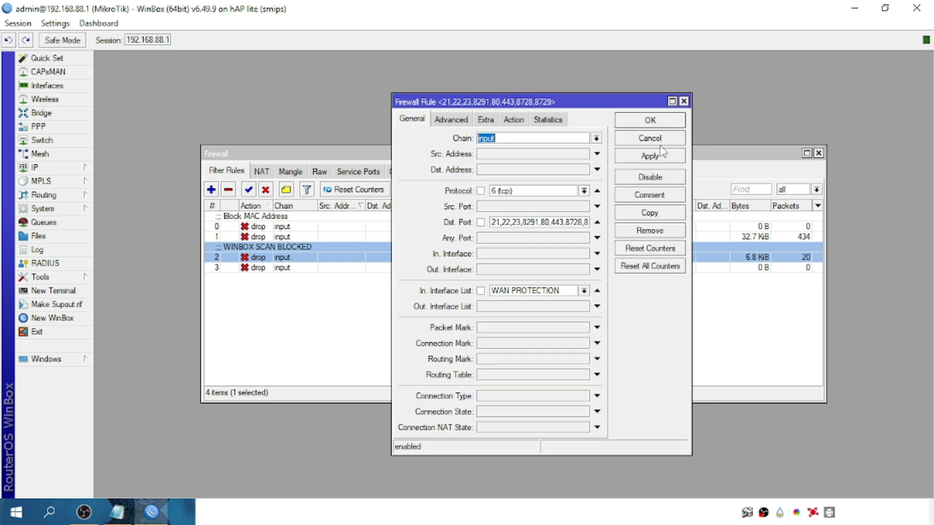
{"action": "left_click", "coordinate": [645, 120]}
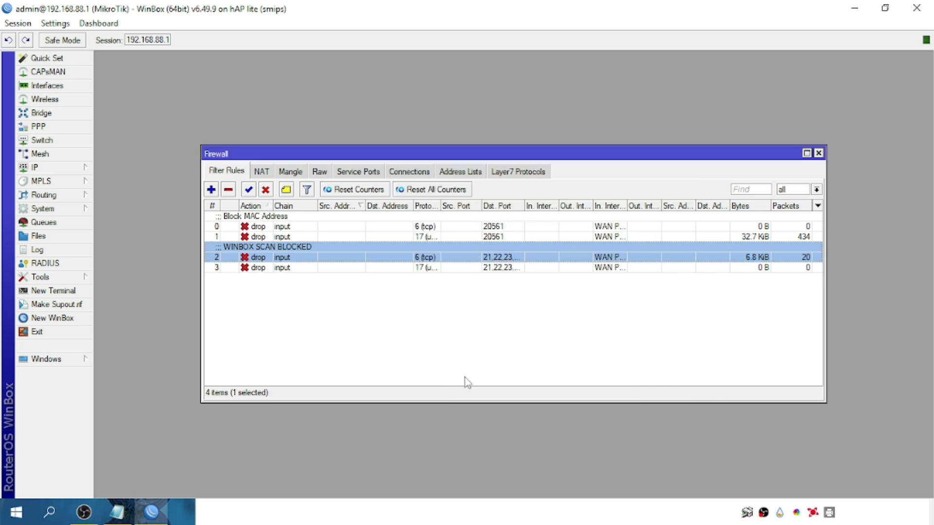
{"action": "left_click", "coordinate": [316, 349]}
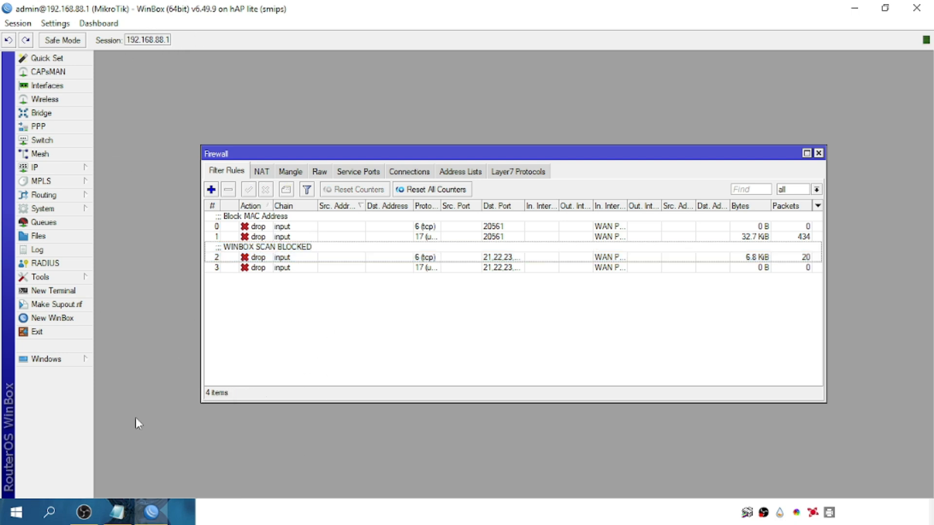
Switch to PORTS.txt in Notepad.
{"action": "left_click", "coordinate": [117, 512]}
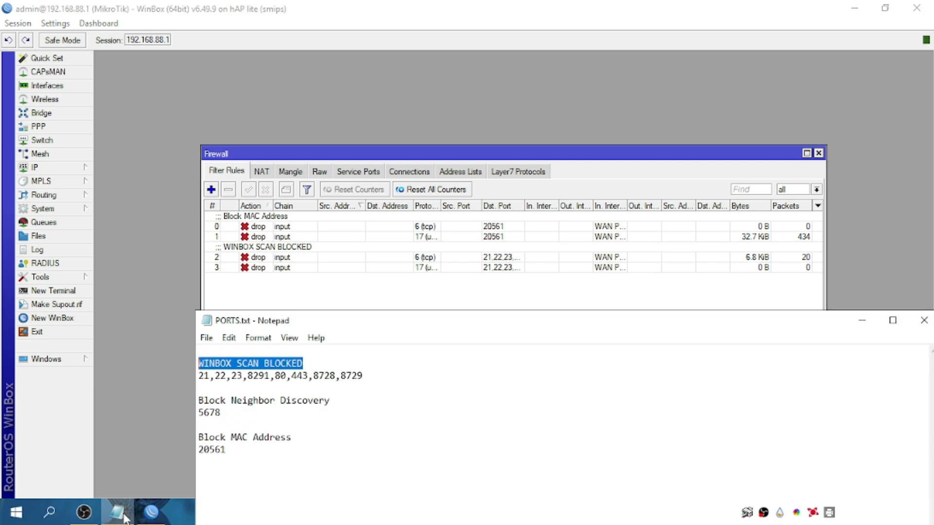
Highlight the "Block Neighbor Discovery" heading in PORTS.txt and disconnect the current router session in WinBox.
{"action": "left_click", "coordinate": [402, 417]}
{"action": "left_click_drag", "start_coordinate": [338, 396], "coordinate": [203, 399]}
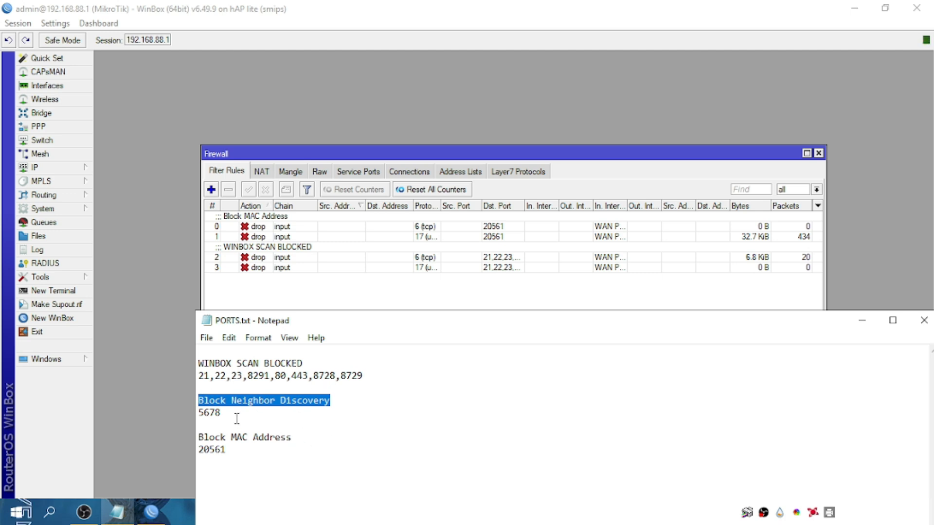
{"action": "left_click", "coordinate": [17, 25]}
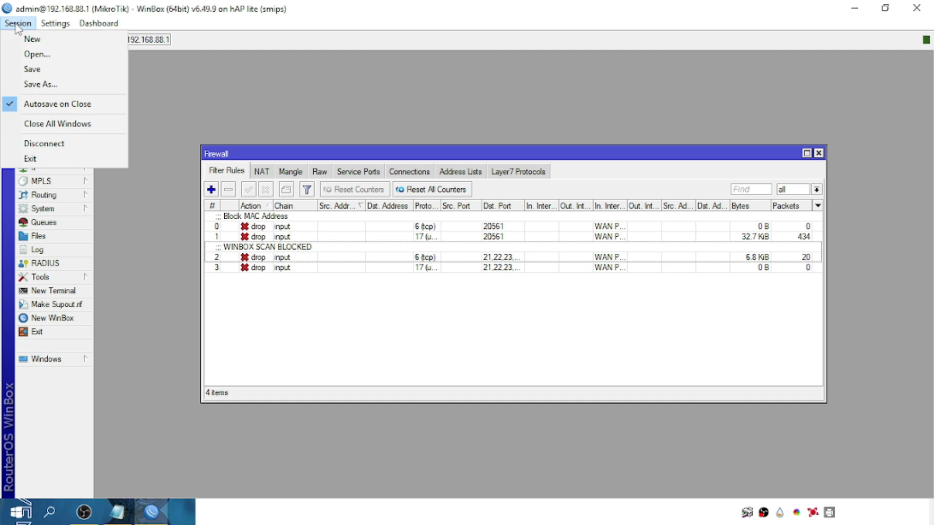
{"action": "left_click", "coordinate": [30, 144]}
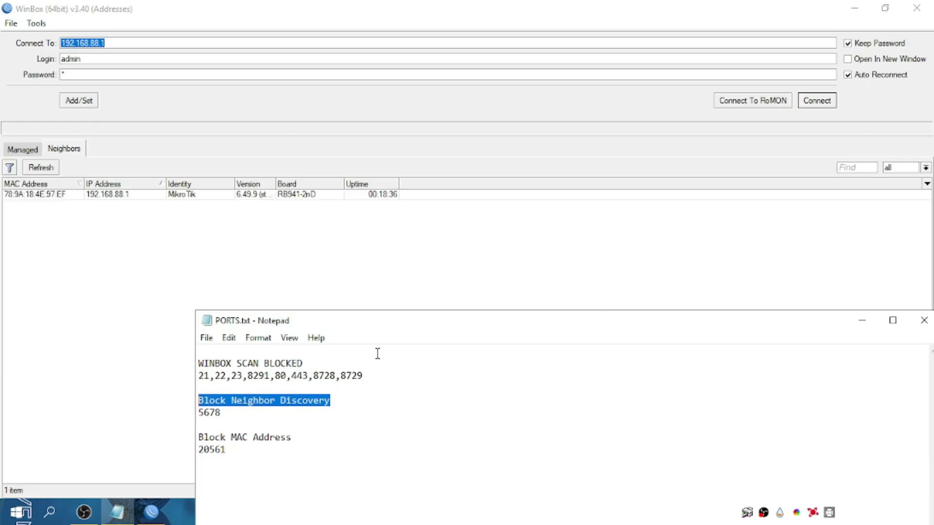
Select the MikroTik router at 192.168.88.1 among the discovered neighbors and reconnect to it.
{"action": "left_click", "coordinate": [433, 217]}
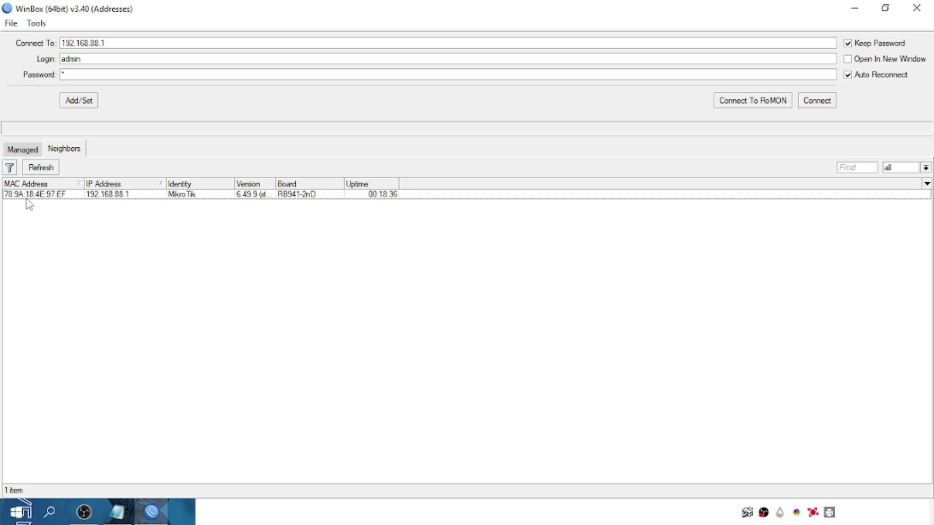
{"action": "left_click", "coordinate": [105, 196]}
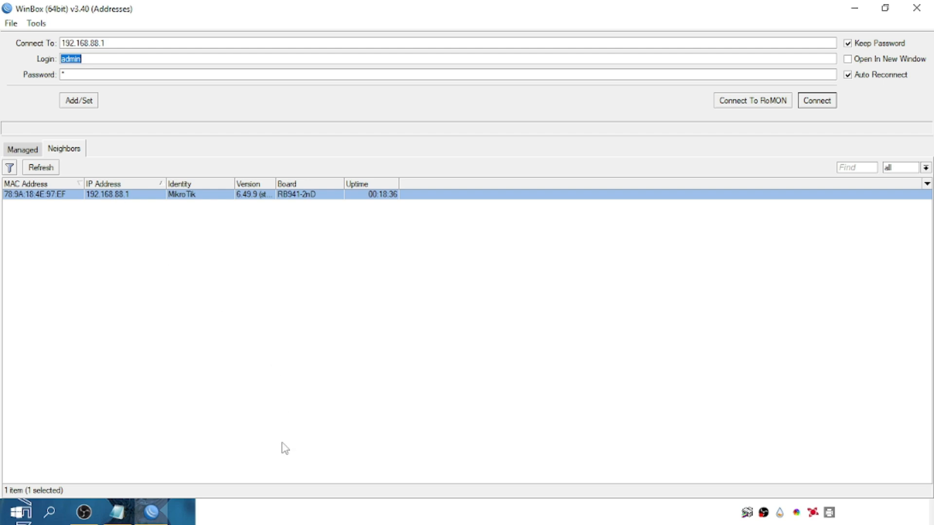
{"action": "left_click", "coordinate": [829, 100]}
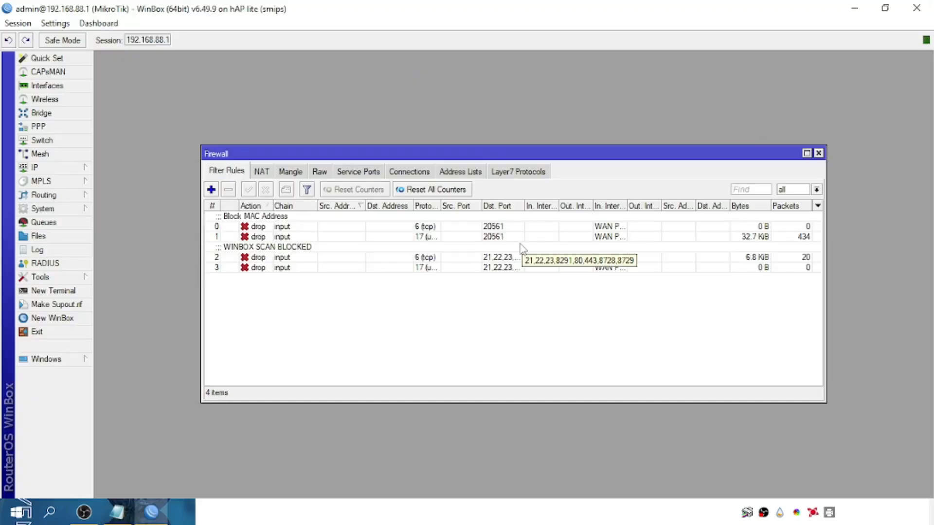
Start a new firewall filter rule with chain input and protocol tcp.
{"action": "left_click", "coordinate": [217, 190]}
{"action": "left_click_drag", "start_coordinate": [513, 101], "coordinate": [425, 117]}
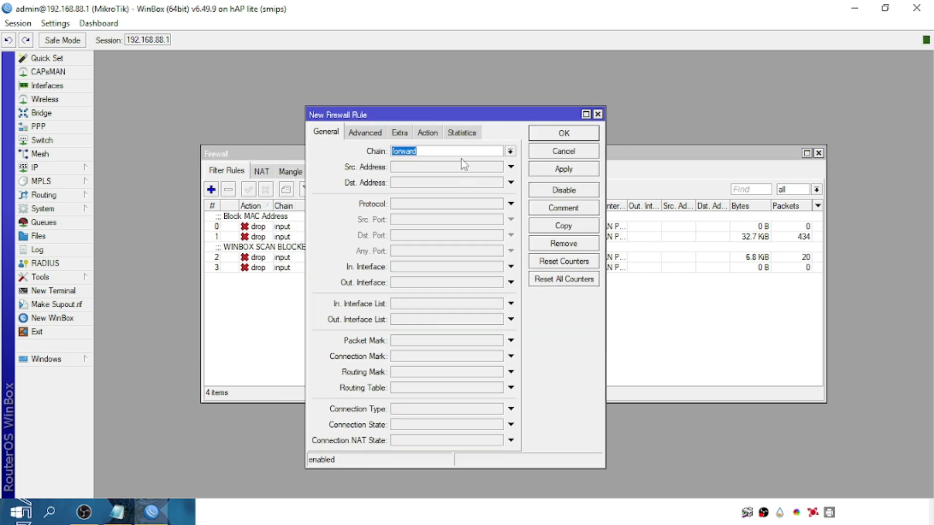
{"action": "left_click", "coordinate": [510, 152]}
{"action": "left_click", "coordinate": [464, 170]}
{"action": "left_click", "coordinate": [427, 206]}
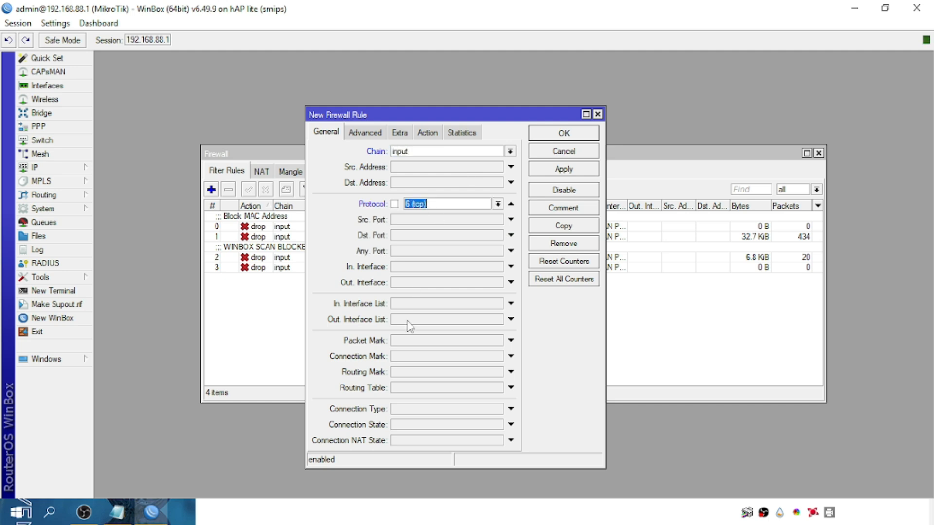
{"action": "left_click", "coordinate": [422, 305]}
{"action": "left_click", "coordinate": [434, 305]}
{"action": "left_click", "coordinate": [435, 322]}
{"action": "left_click", "coordinate": [437, 307]}
{"action": "left_click", "coordinate": [441, 320]}
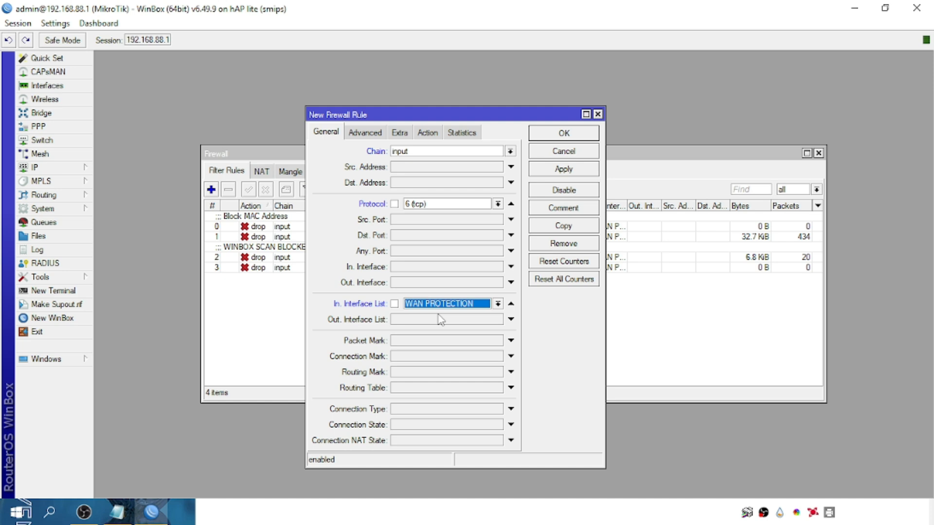
{"action": "left_click", "coordinate": [510, 304]}
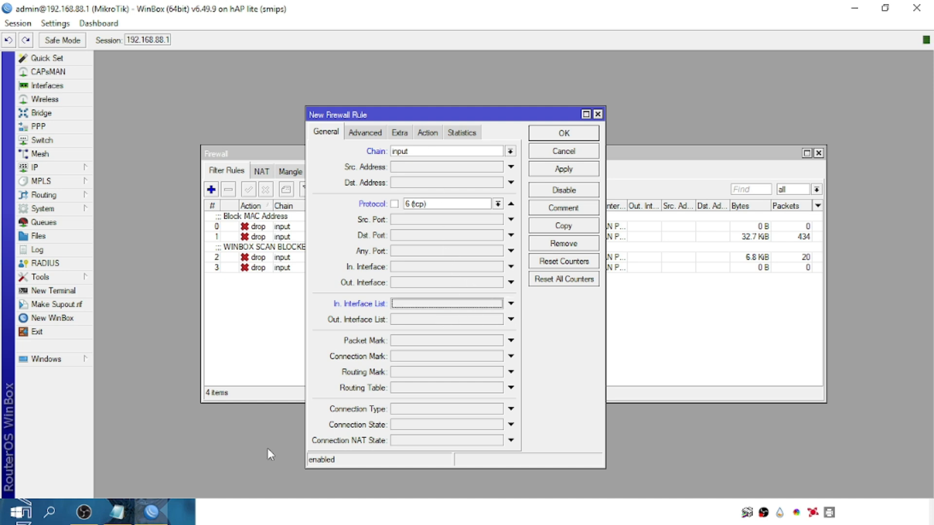
Copy port 5678 from PORTS.txt in Notepad into the new firewall rule's destination port.
{"action": "left_click", "coordinate": [125, 517]}
{"action": "left_click_drag", "start_coordinate": [267, 415], "coordinate": [203, 418]}
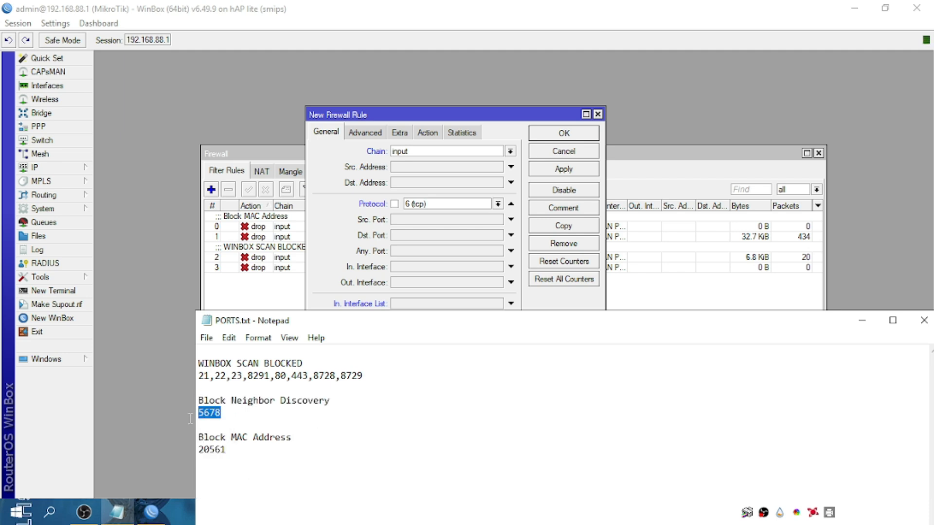
{"action": "right_click", "coordinate": [216, 417]}
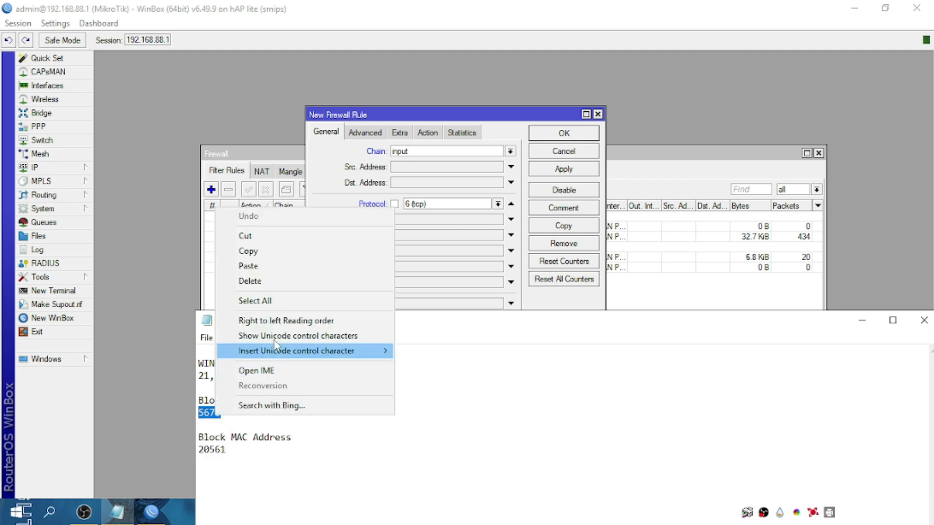
{"action": "left_click", "coordinate": [253, 251]}
{"action": "left_click", "coordinate": [407, 242]}
{"action": "right_click", "coordinate": [428, 235]}
{"action": "left_click", "coordinate": [461, 273]}
Set the new firewall rule's action to drop.
{"action": "left_click", "coordinate": [426, 136]}
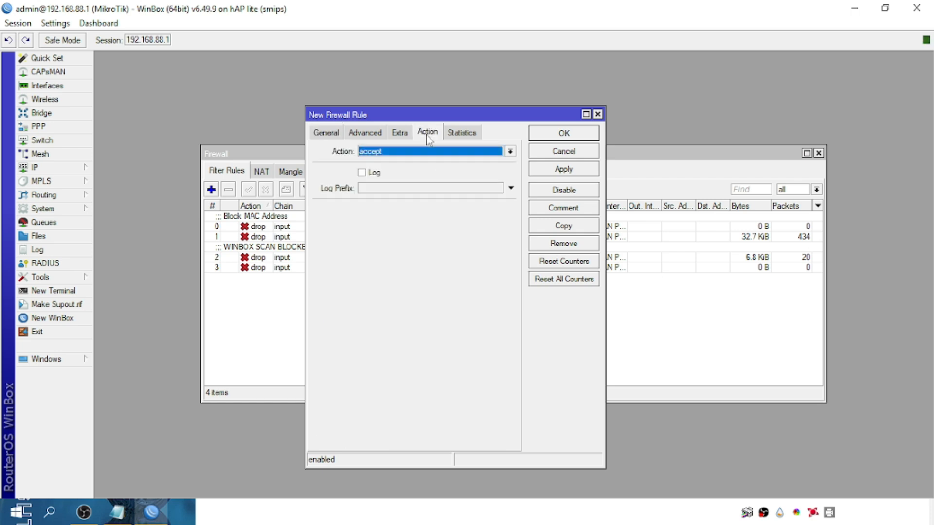
{"action": "left_click", "coordinate": [438, 151]}
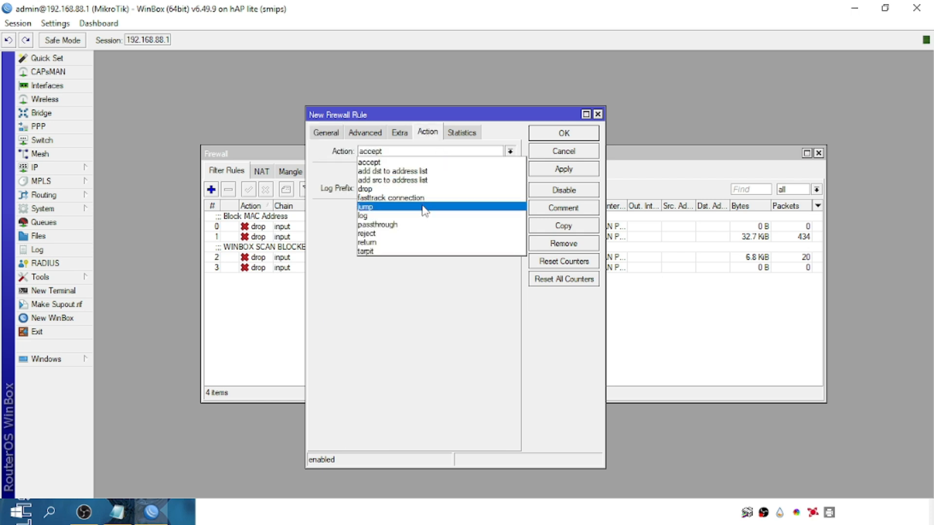
{"action": "left_click", "coordinate": [403, 180]}
{"action": "left_click", "coordinate": [408, 160]}
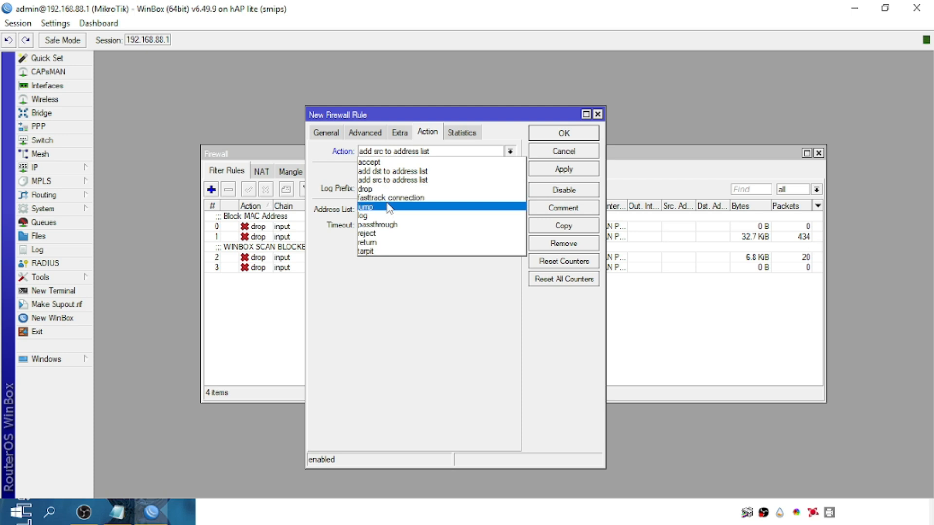
{"action": "left_click", "coordinate": [388, 190]}
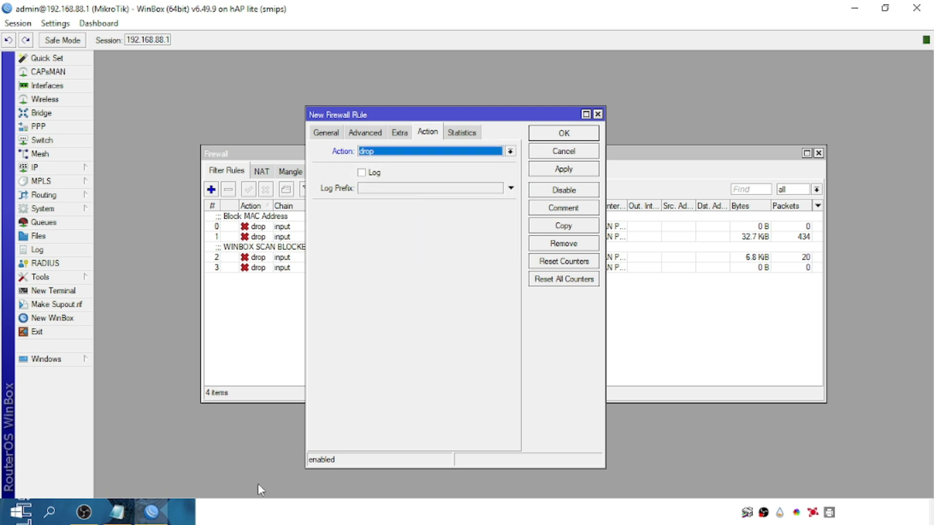
Copy the "Block Neighbor Discovery" heading from PORTS.txt into the new rule's comment and save the rule.
{"action": "left_click", "coordinate": [119, 515]}
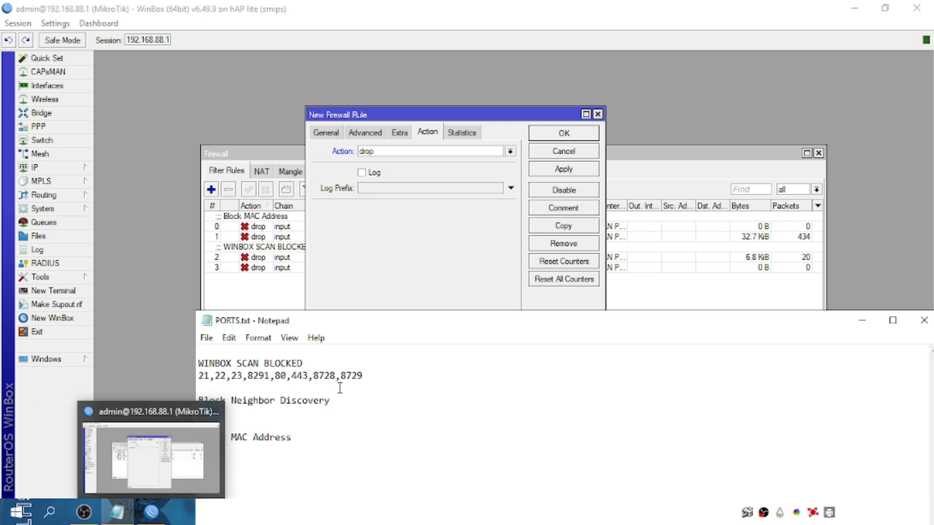
{"action": "left_click_drag", "start_coordinate": [337, 400], "coordinate": [197, 399]}
{"action": "right_click", "coordinate": [239, 410]}
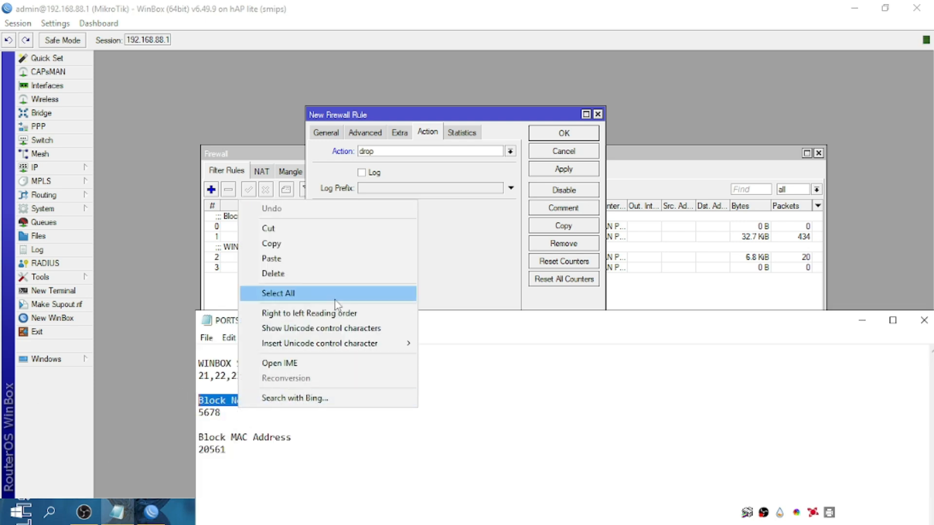
{"action": "left_click", "coordinate": [286, 244]}
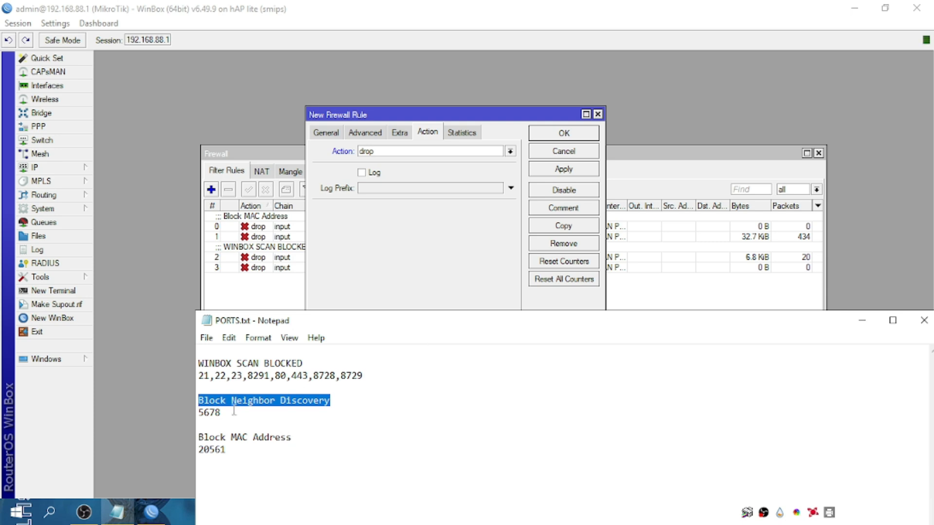
{"action": "left_click", "coordinate": [862, 320]}
{"action": "left_click", "coordinate": [547, 213]}
{"action": "right_click", "coordinate": [437, 270]}
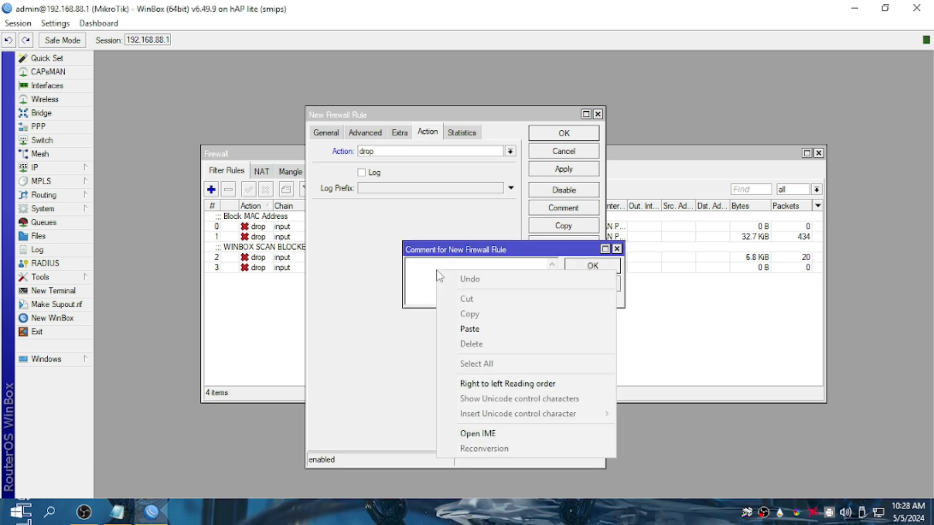
{"action": "left_click", "coordinate": [470, 329]}
{"action": "left_click", "coordinate": [592, 266]}
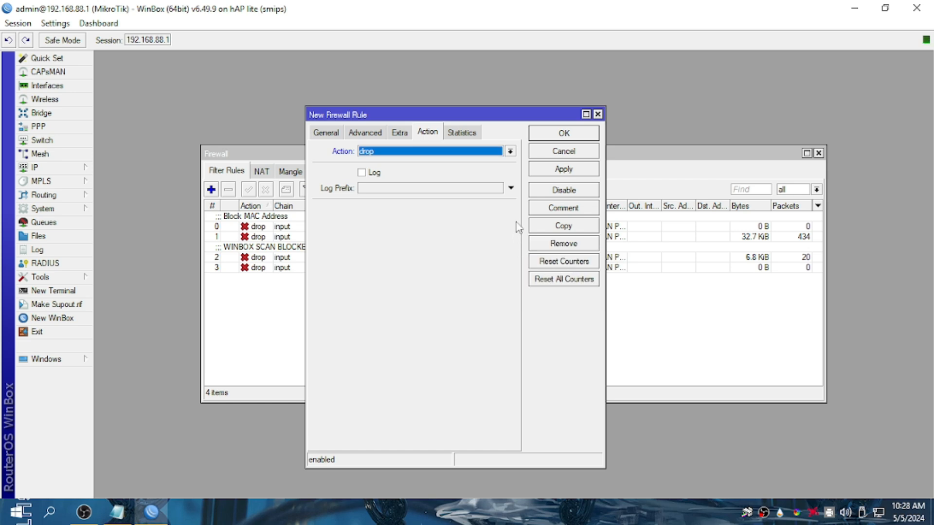
{"action": "left_click", "coordinate": [561, 170]}
{"action": "left_click", "coordinate": [559, 135]}
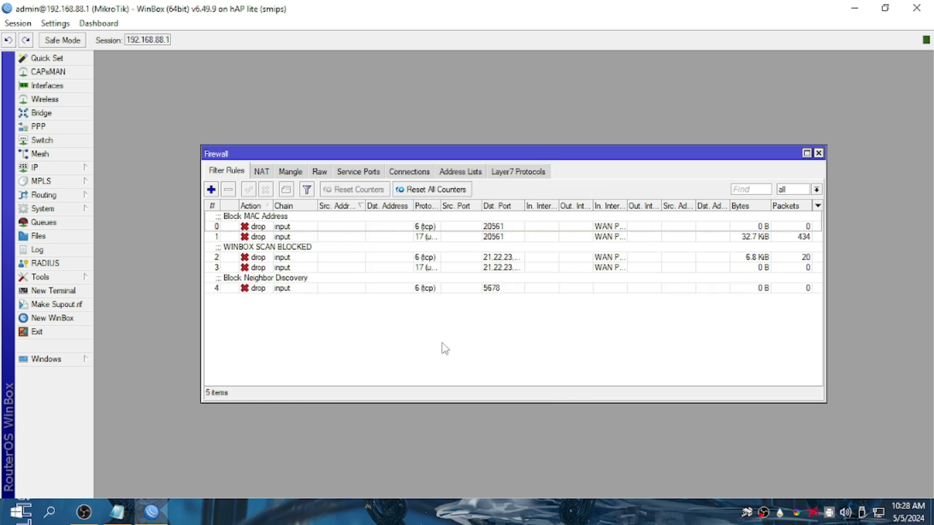
Reopen the Block Neighbor Discovery rule, set its protocol to udp and check its action setting.
{"action": "double_click", "coordinate": [302, 288]}
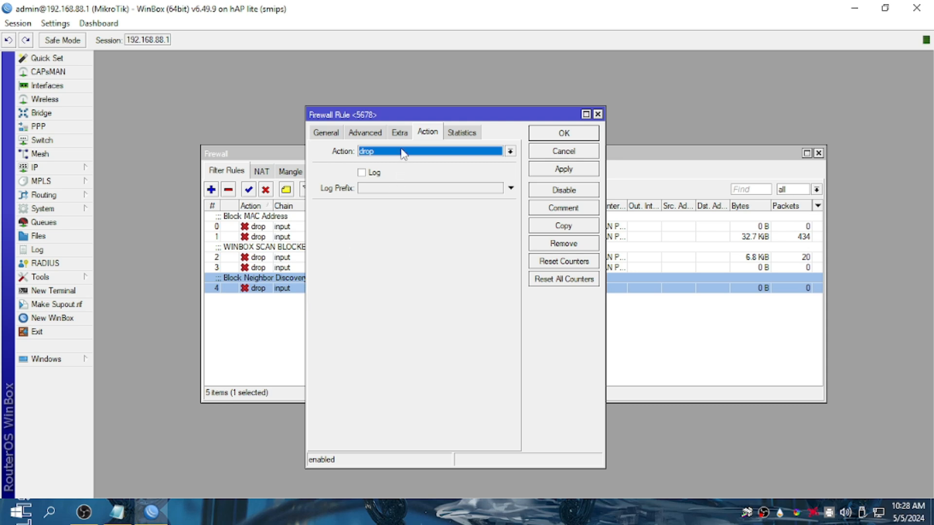
{"action": "left_click", "coordinate": [324, 132]}
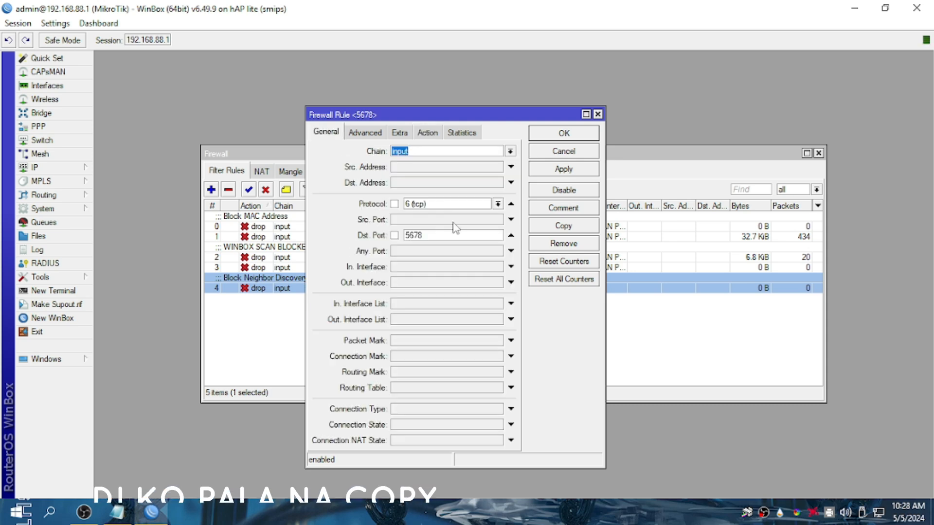
{"action": "left_click", "coordinate": [496, 205]}
{"action": "left_click", "coordinate": [449, 288]}
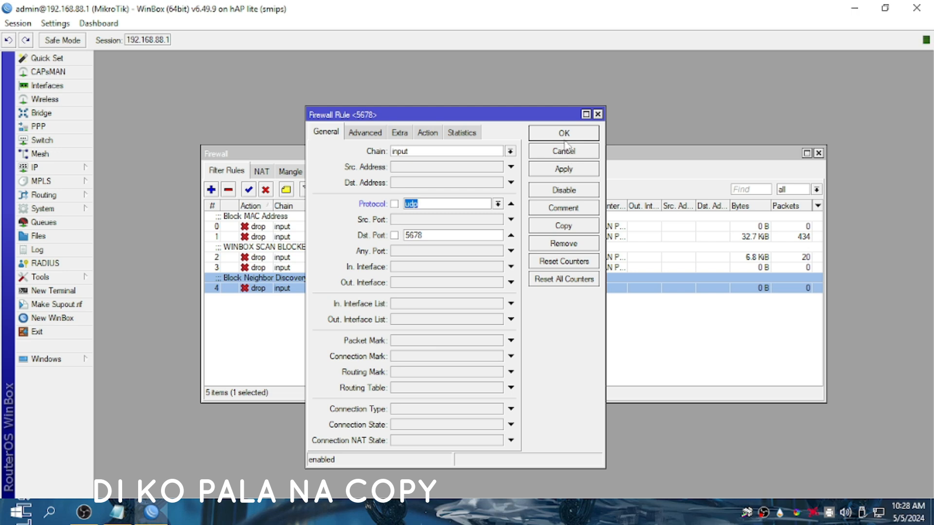
{"action": "left_click", "coordinate": [428, 132]}
{"action": "left_click", "coordinate": [434, 152]}
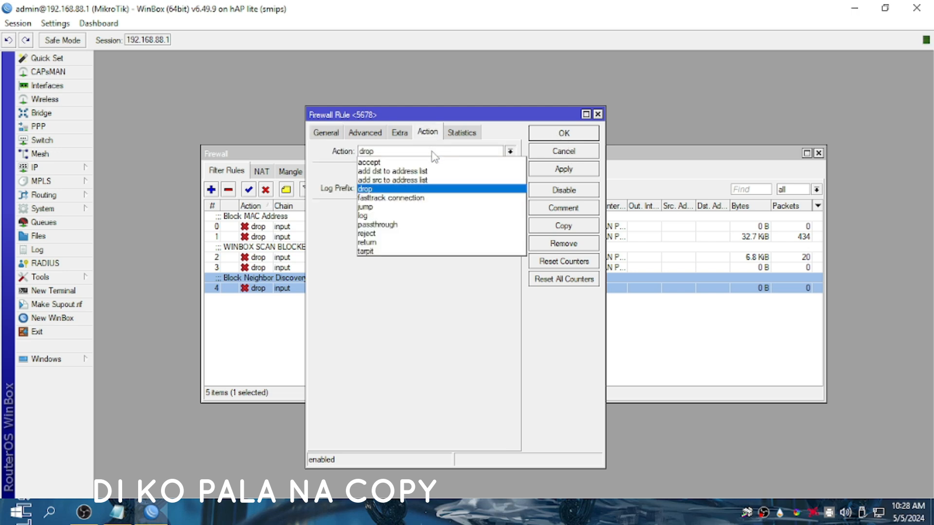
{"action": "left_click", "coordinate": [427, 141]}
Clear the comment of the port 5678 firewall rule and save the rule.
{"action": "left_click", "coordinate": [571, 207]}
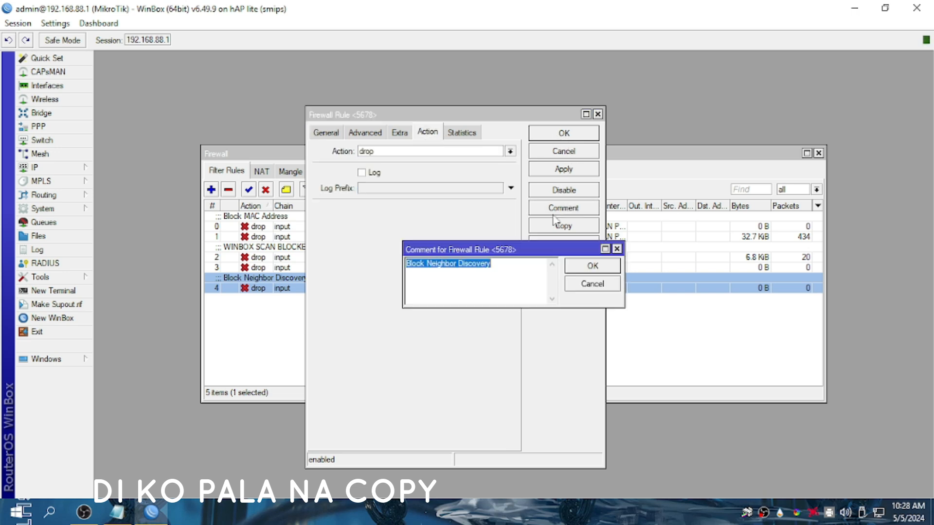
{"action": "key", "text": "ctrl+x"}
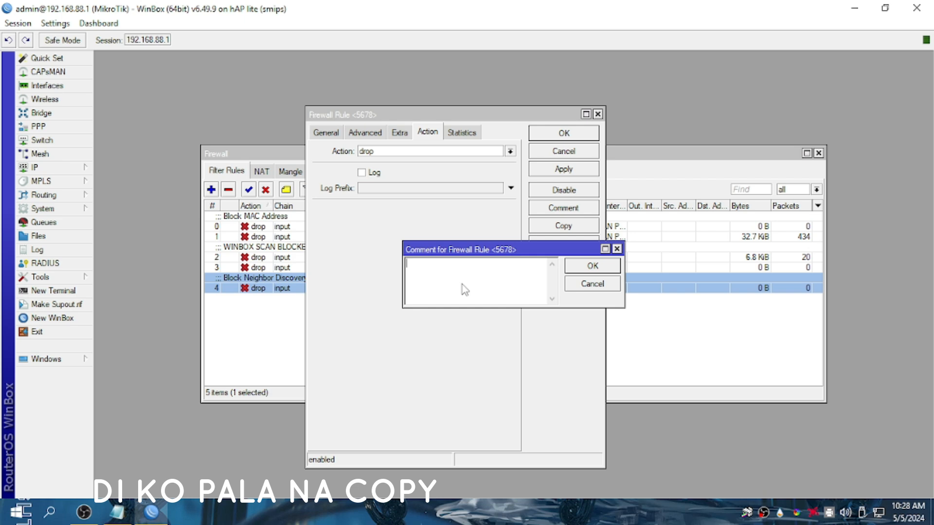
{"action": "left_click", "coordinate": [593, 284]}
{"action": "left_click", "coordinate": [569, 209]}
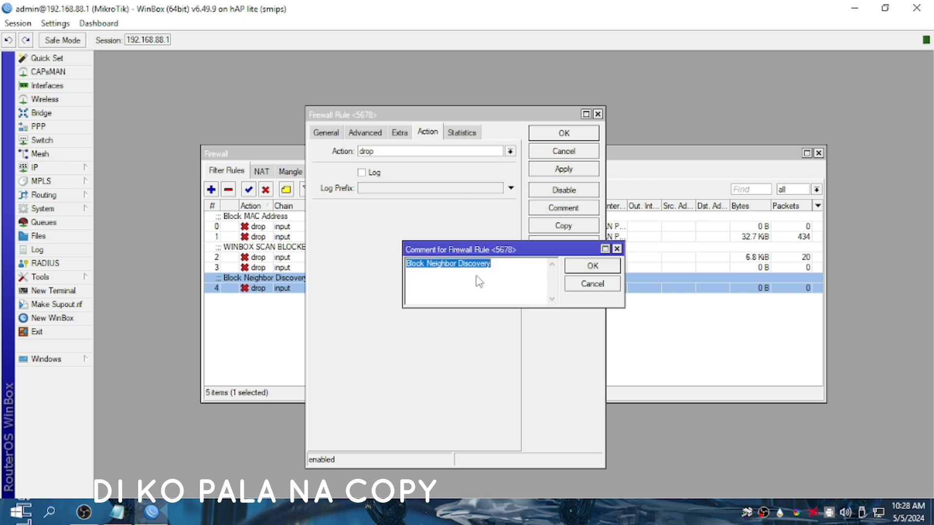
{"action": "key", "text": "ctrl+x"}
{"action": "left_click", "coordinate": [575, 267]}
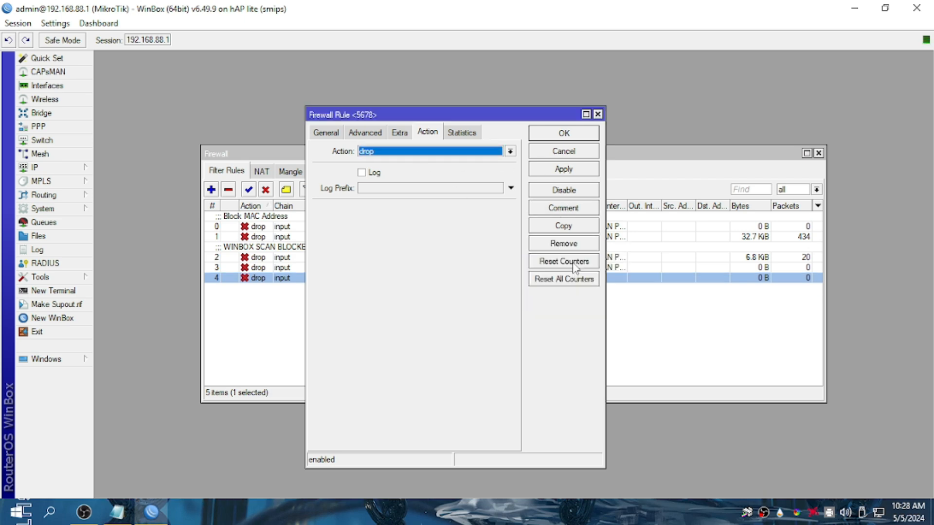
{"action": "left_click", "coordinate": [563, 169]}
{"action": "left_click", "coordinate": [563, 133]}
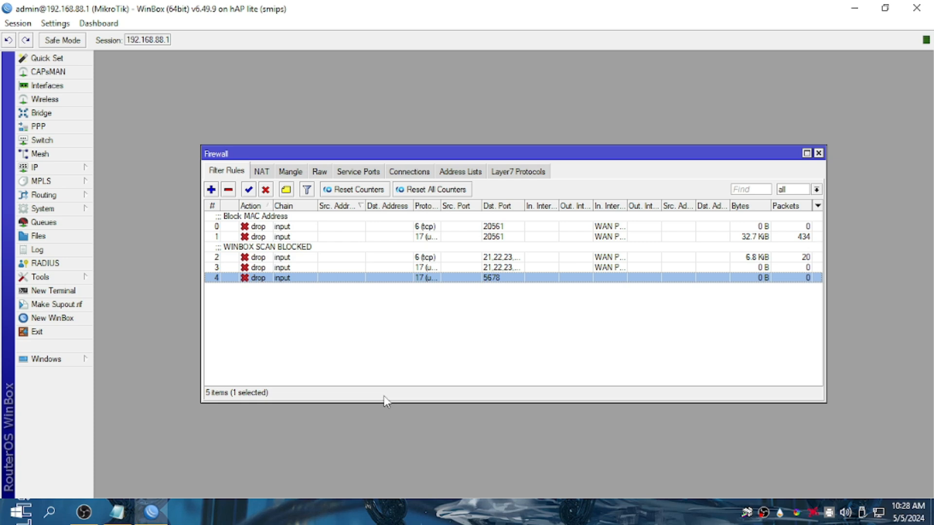
Try to set the port 5678 rule's protocol to tcp and its In. Interface List to WAN PROTECTION, and check its action.
{"action": "double_click", "coordinate": [330, 281]}
{"action": "left_click", "coordinate": [326, 132]}
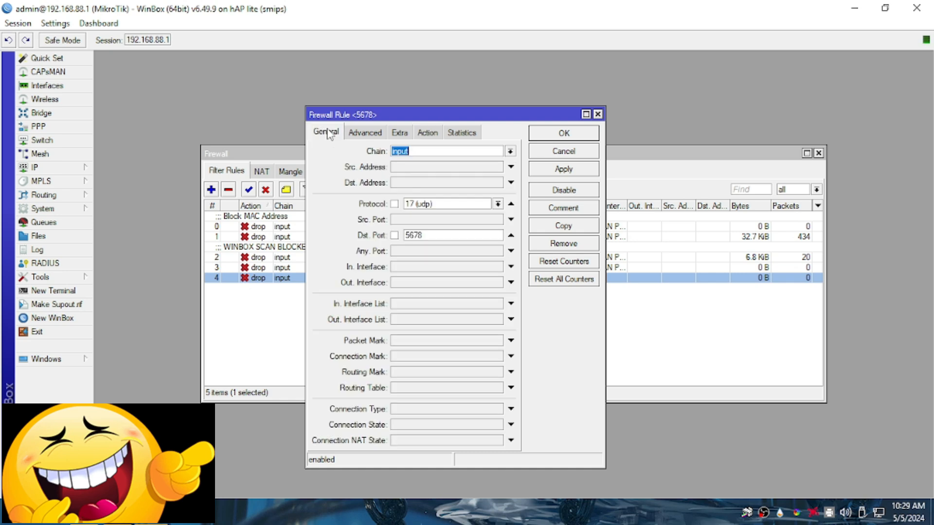
{"action": "left_click", "coordinate": [498, 204]}
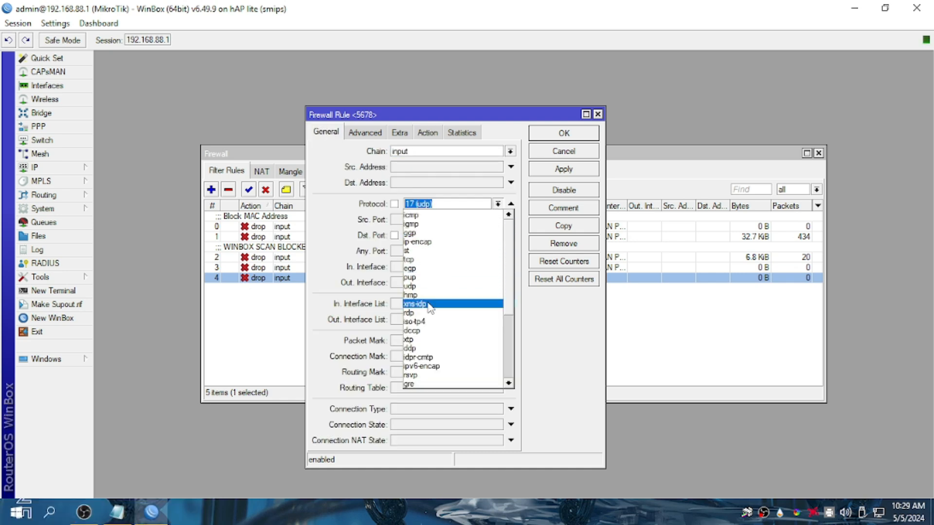
{"action": "left_click", "coordinate": [417, 261]}
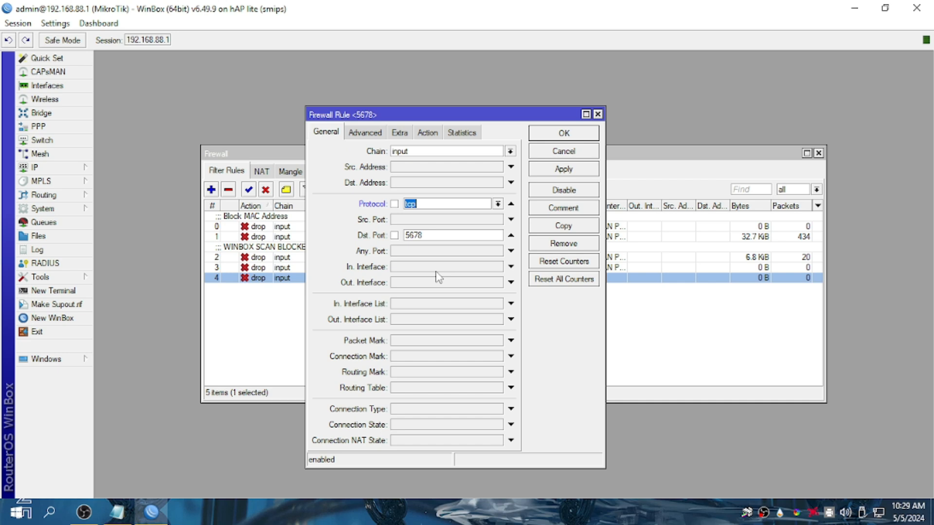
{"action": "left_click", "coordinate": [410, 303]}
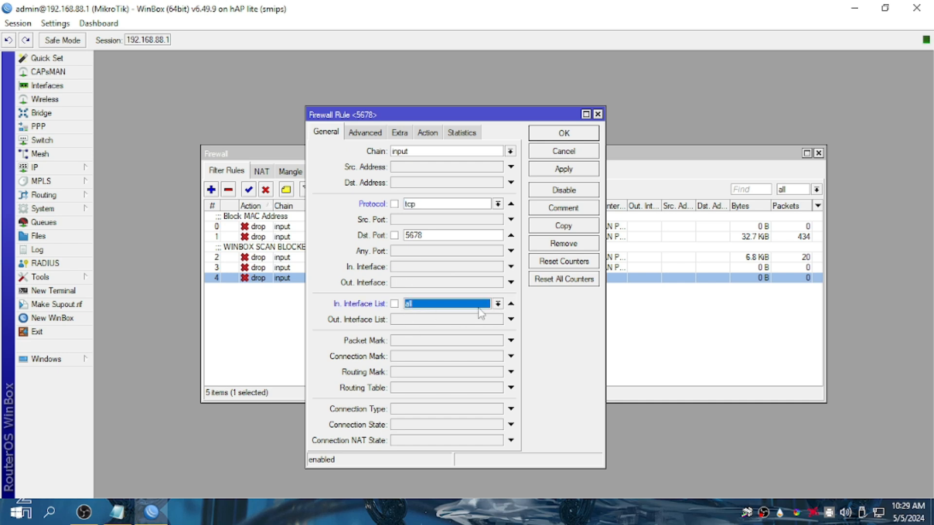
{"action": "left_click", "coordinate": [478, 307]}
{"action": "left_click", "coordinate": [479, 313]}
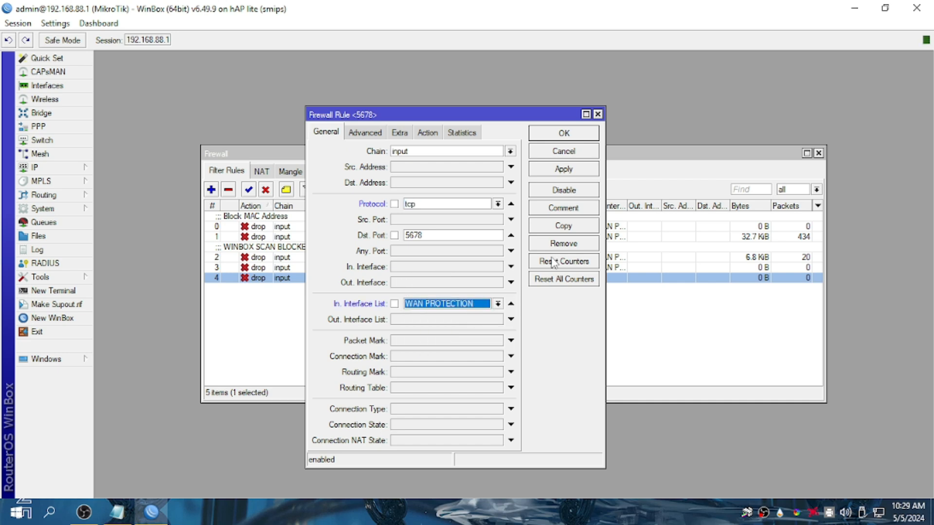
{"action": "left_click", "coordinate": [428, 137]}
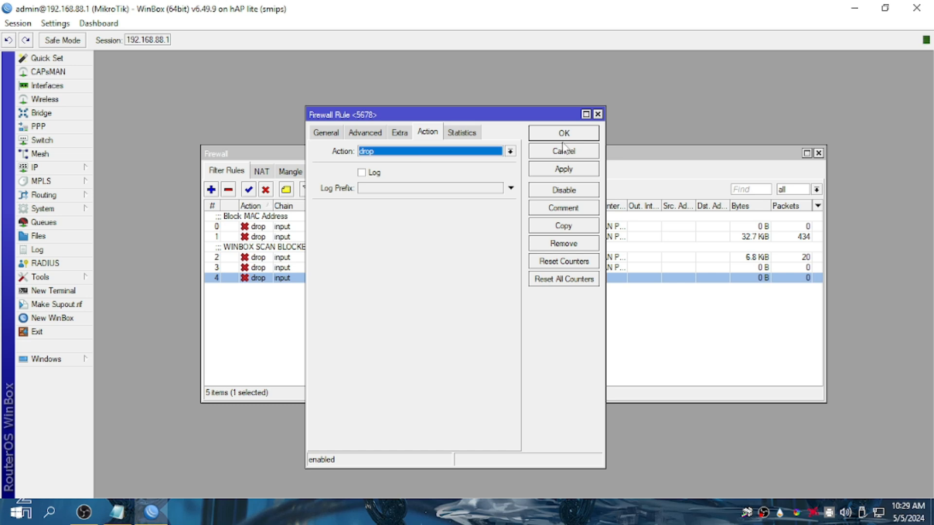
{"action": "left_click", "coordinate": [560, 192]}
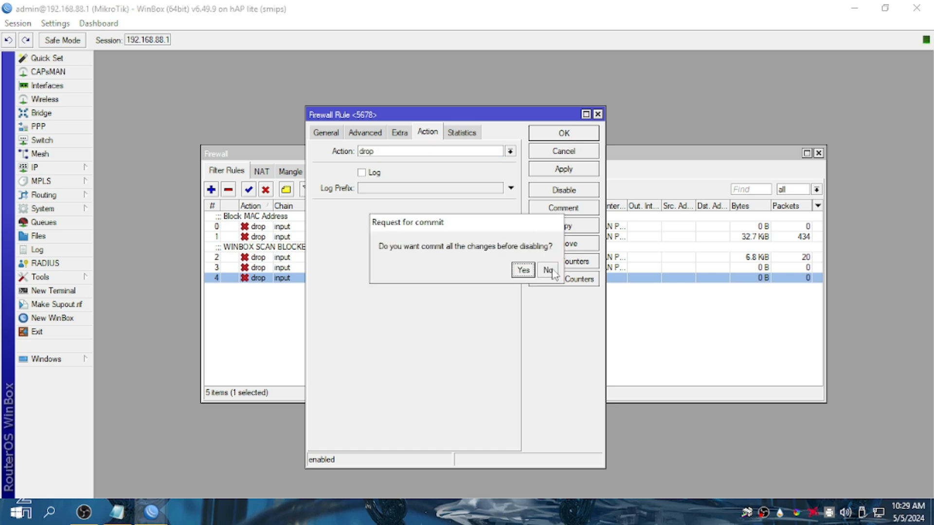
{"action": "left_click", "coordinate": [552, 271]}
{"action": "left_click", "coordinate": [571, 190]}
{"action": "left_click", "coordinate": [541, 271]}
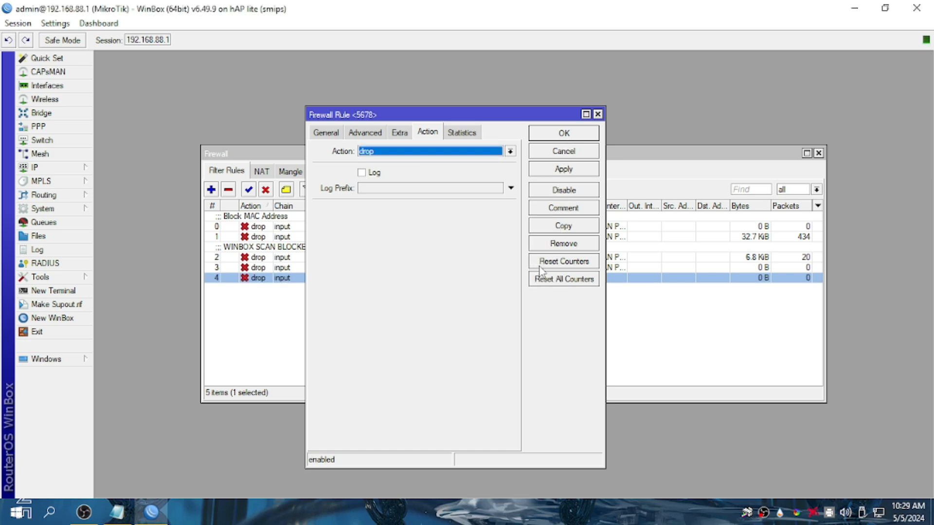
Copy the "Block Neighbor Discovery" heading from PORTS.txt into the port 5678 rule's comment and save the rule.
{"action": "left_click", "coordinate": [565, 213]}
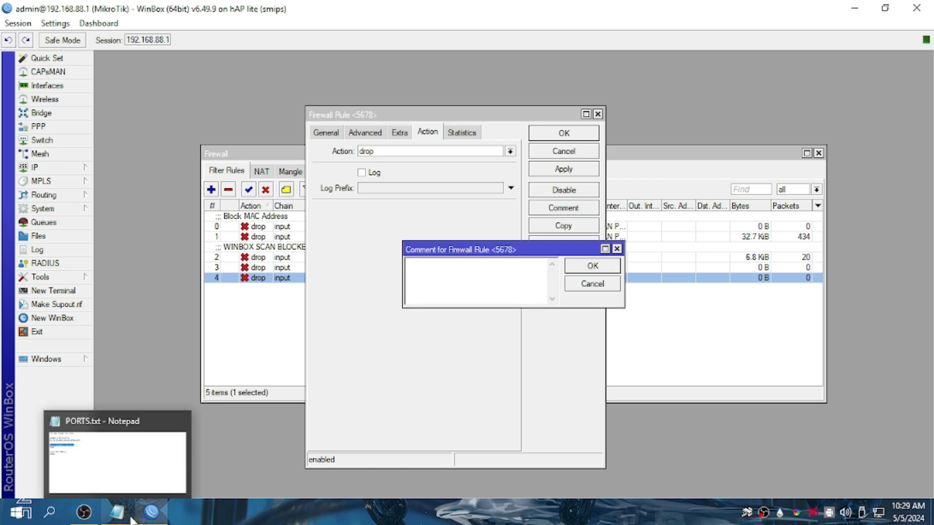
{"action": "left_click", "coordinate": [117, 513]}
{"action": "right_click", "coordinate": [317, 407]}
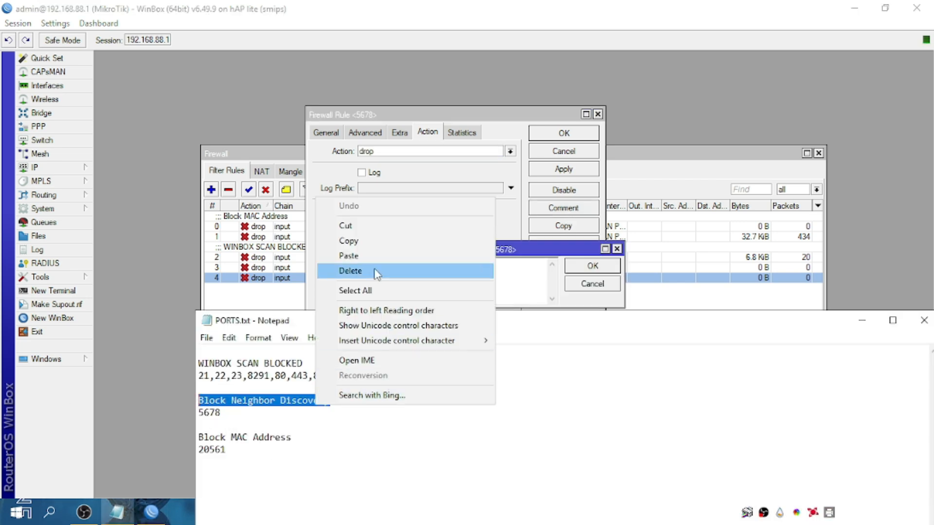
{"action": "left_click", "coordinate": [354, 240]}
{"action": "left_click", "coordinate": [862, 320]}
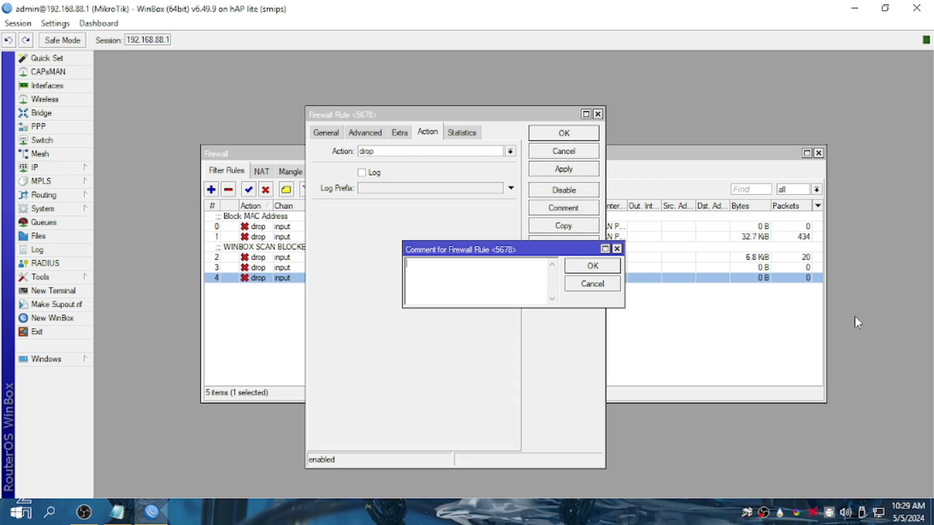
{"action": "right_click", "coordinate": [480, 277]}
{"action": "left_click", "coordinate": [511, 330]}
{"action": "left_click", "coordinate": [593, 265]}
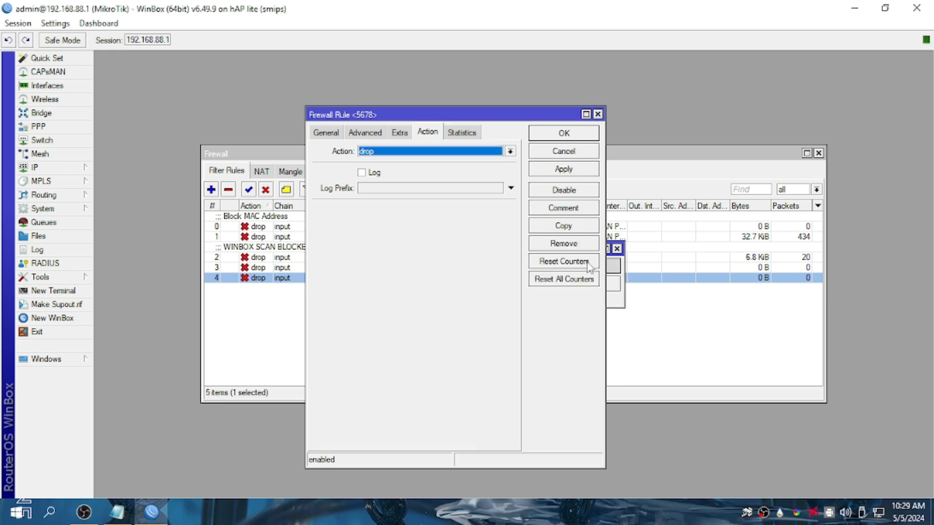
{"action": "left_click", "coordinate": [562, 170]}
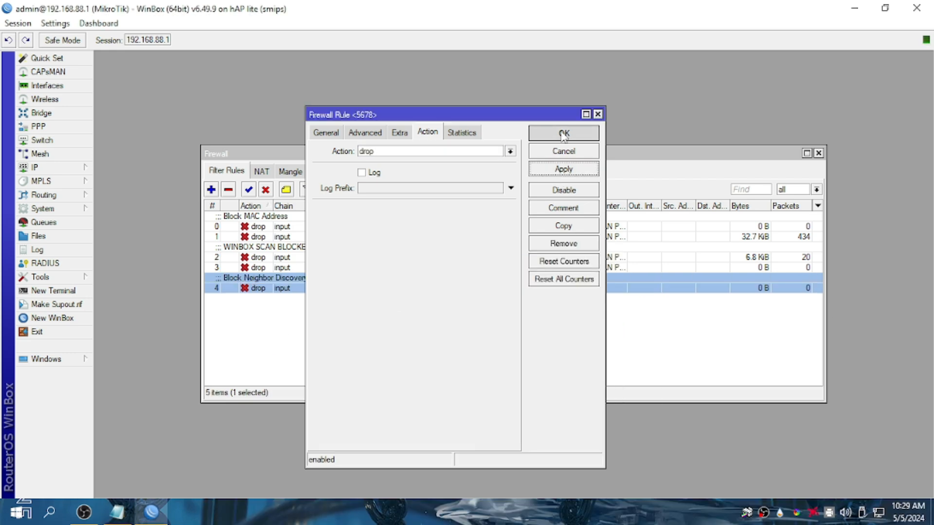
{"action": "left_click", "coordinate": [564, 134]}
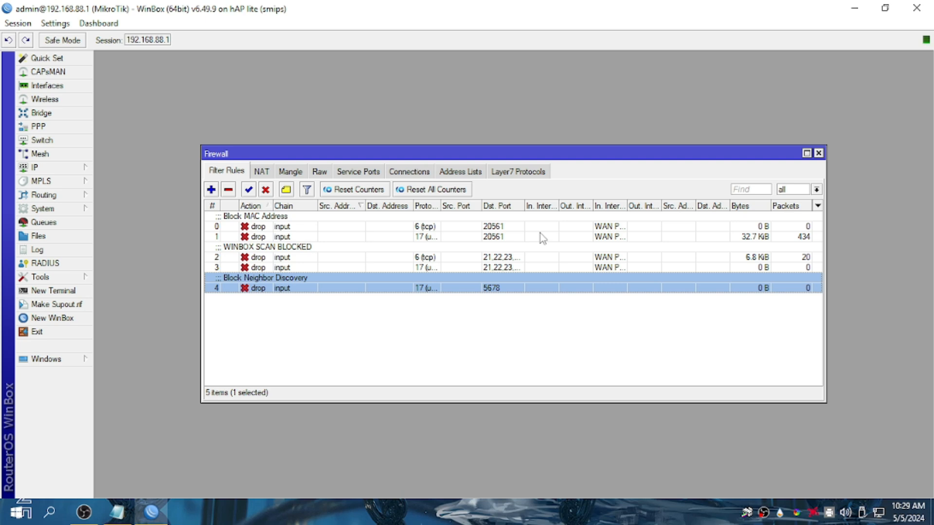
Set the In. Interface List of the Block Neighbor Discovery rule to WAN PROTECTION and save the rule.
{"action": "double_click", "coordinate": [493, 288]}
{"action": "left_click", "coordinate": [340, 137]}
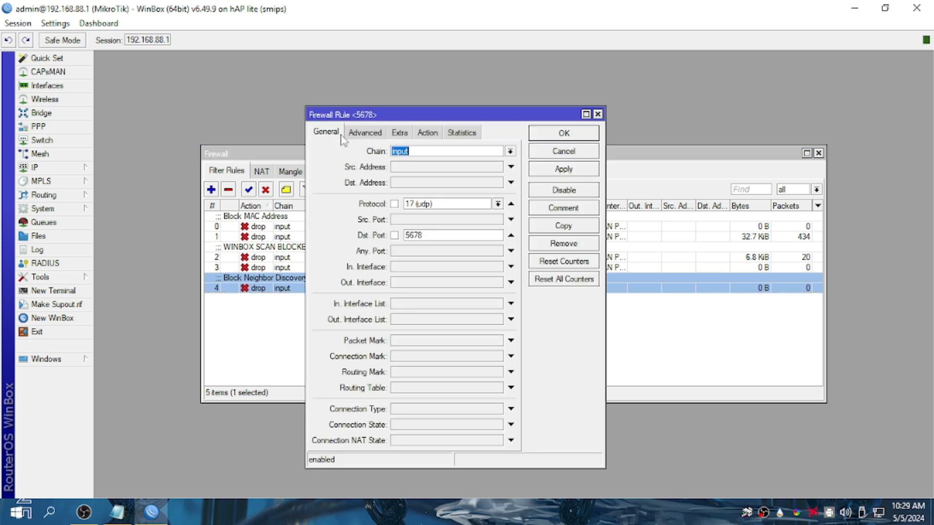
{"action": "left_click", "coordinate": [417, 304]}
{"action": "left_click", "coordinate": [434, 314]}
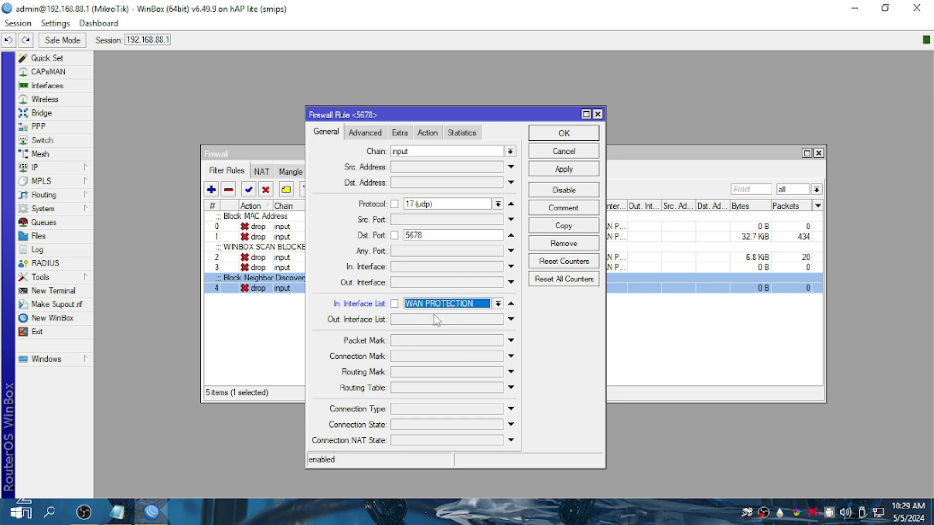
{"action": "left_click", "coordinate": [568, 170]}
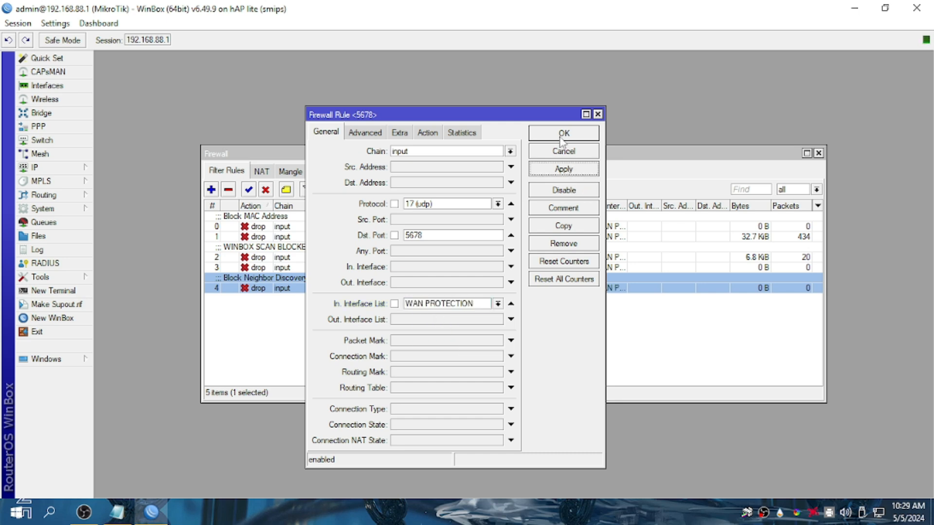
{"action": "left_click", "coordinate": [566, 135]}
Change the Block Neighbor Discovery rule's protocol to tcp and save it.
{"action": "double_click", "coordinate": [331, 288]}
{"action": "left_click", "coordinate": [497, 204]}
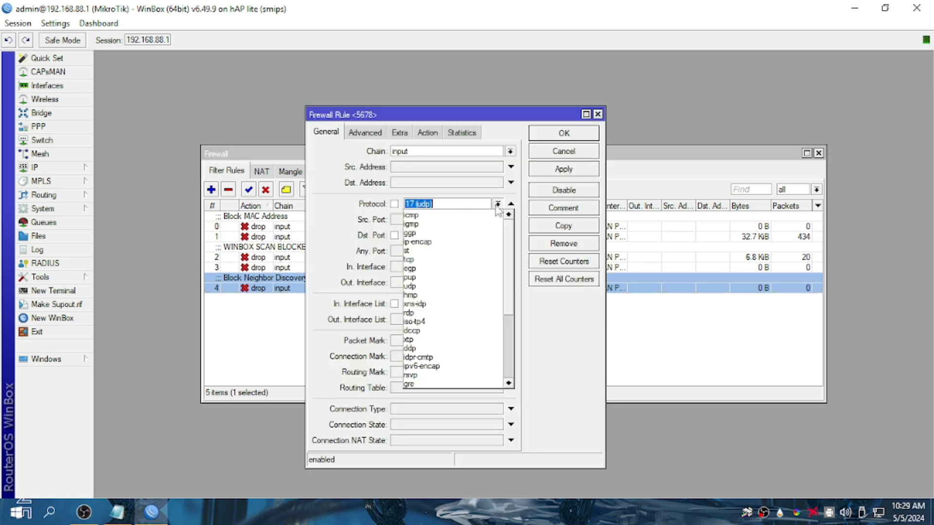
{"action": "left_click", "coordinate": [453, 259]}
{"action": "left_click", "coordinate": [564, 138]}
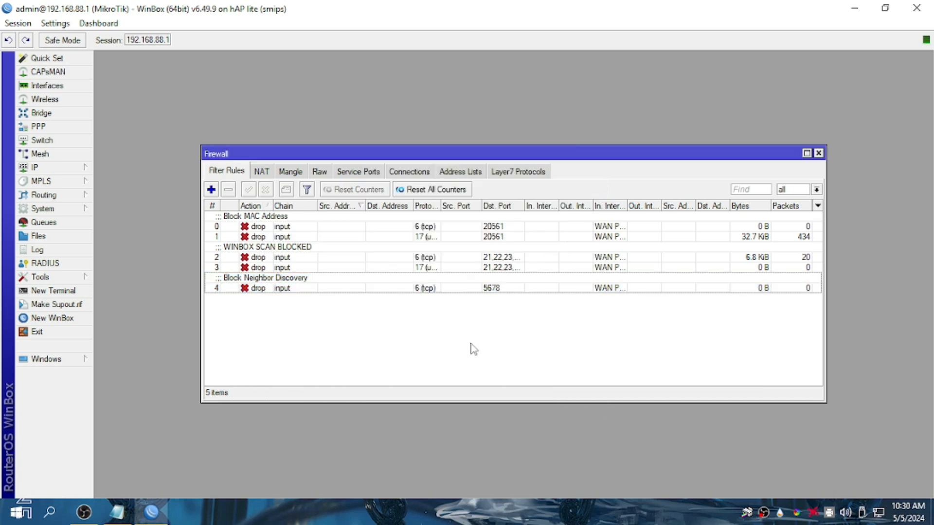
Duplicate the tcp rule for port 5678 and set the copy's protocol to udp.
{"action": "double_click", "coordinate": [366, 288]}
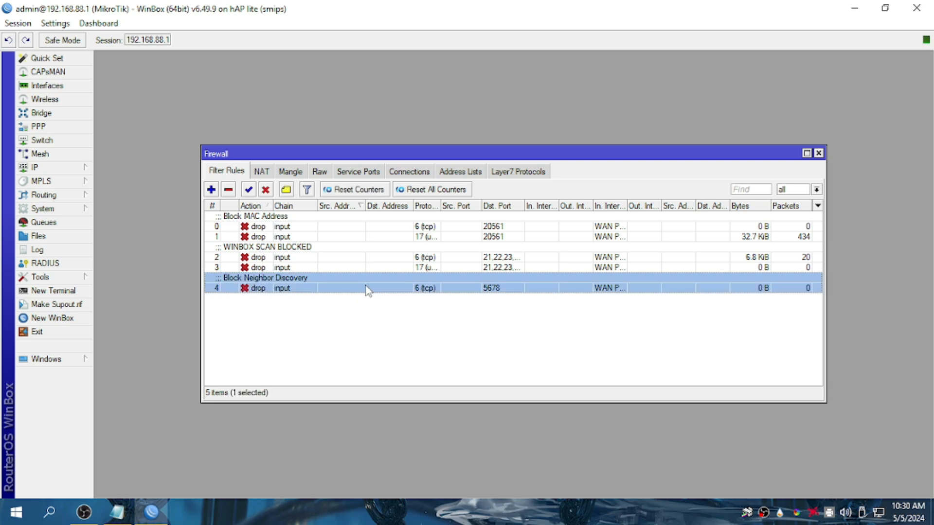
{"action": "left_click", "coordinate": [574, 226]}
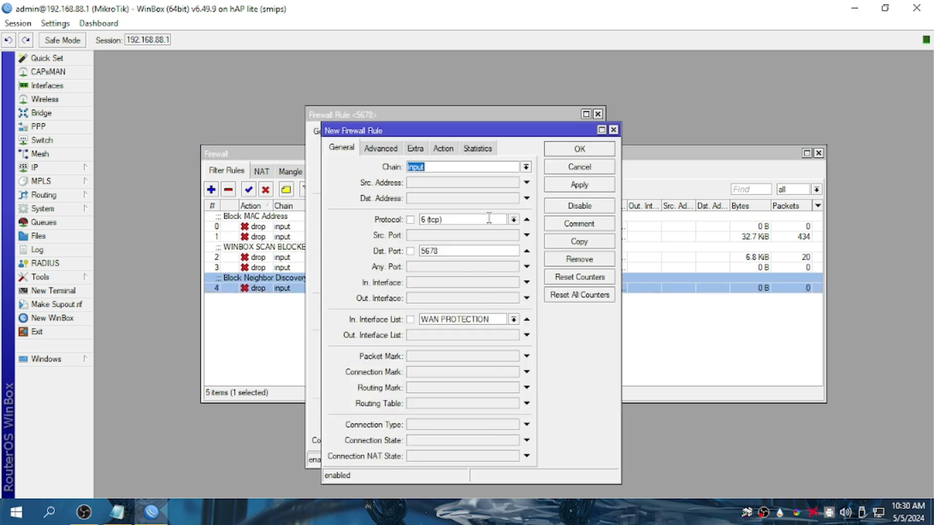
{"action": "left_click", "coordinate": [513, 219]}
{"action": "left_click", "coordinate": [452, 294]}
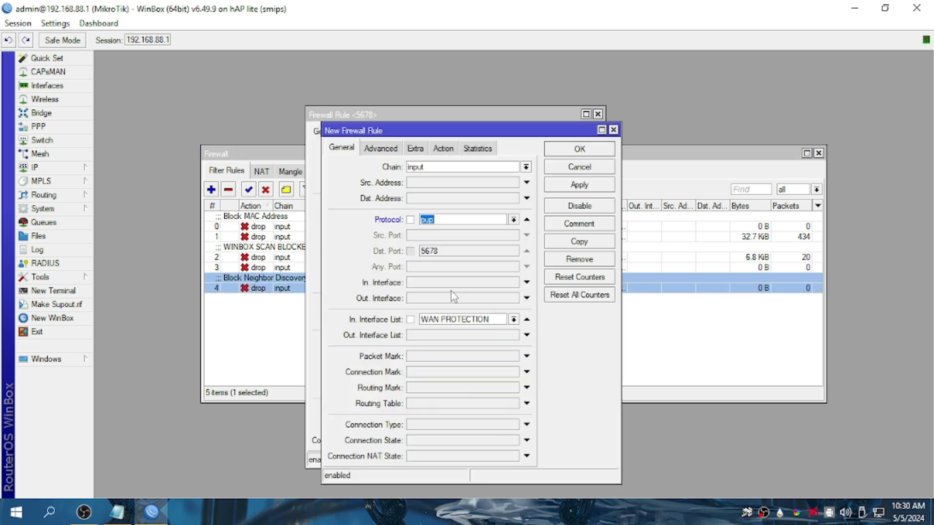
{"action": "left_click", "coordinate": [516, 220]}
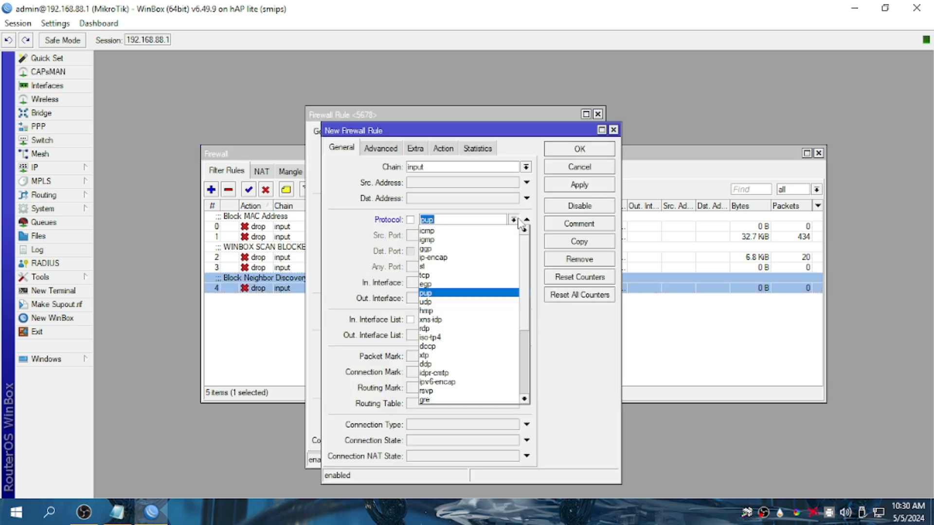
{"action": "left_click", "coordinate": [449, 302]}
Clear the comment of the copied udp rule and save both port 5678 rules.
{"action": "left_click", "coordinate": [579, 224]}
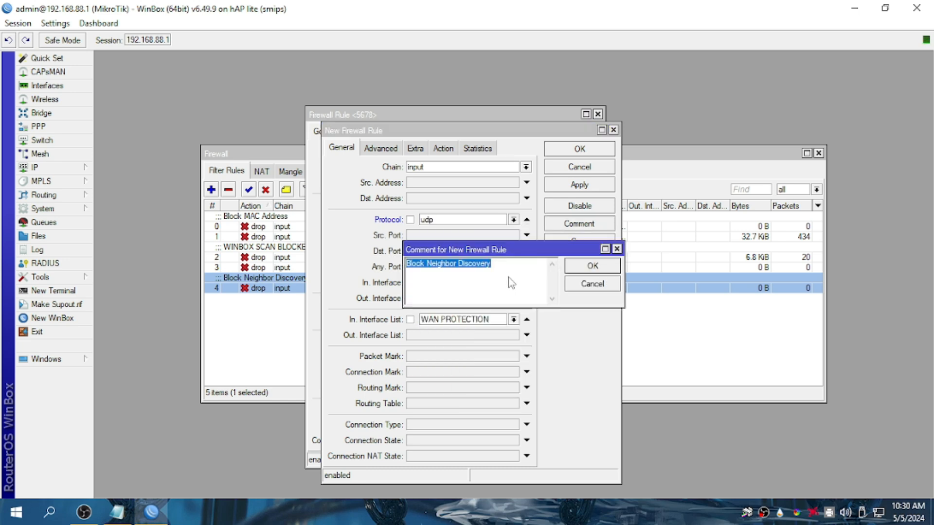
{"action": "key", "text": "BackSpace"}
{"action": "left_click", "coordinate": [580, 267]}
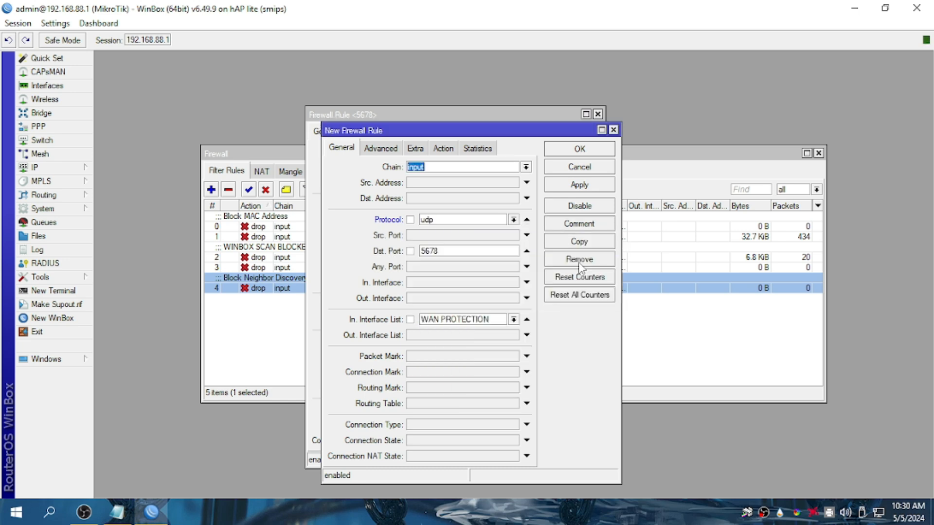
{"action": "left_click", "coordinate": [570, 153]}
{"action": "left_click", "coordinate": [565, 136]}
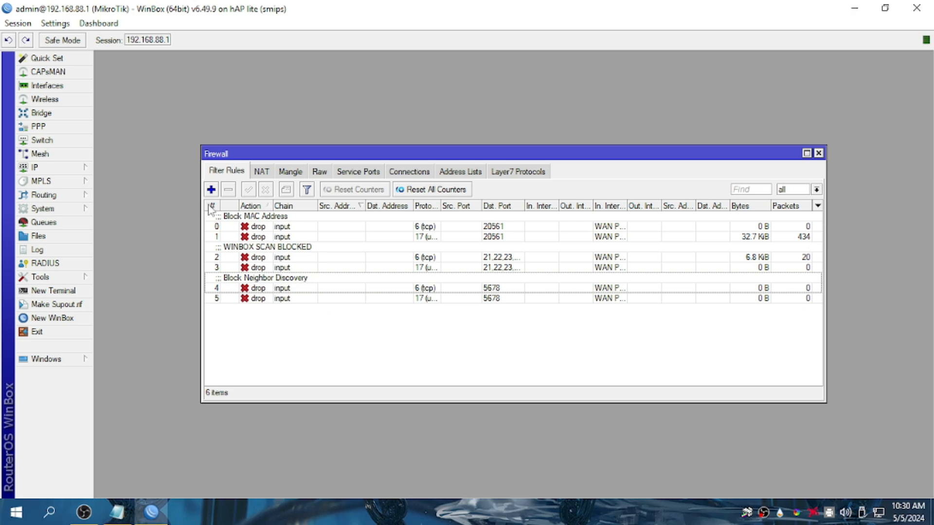
Disconnect the session to refresh the list of discovered neighbors, and reconnect to the router at 192.168.88.1.
{"action": "left_click", "coordinate": [17, 23]}
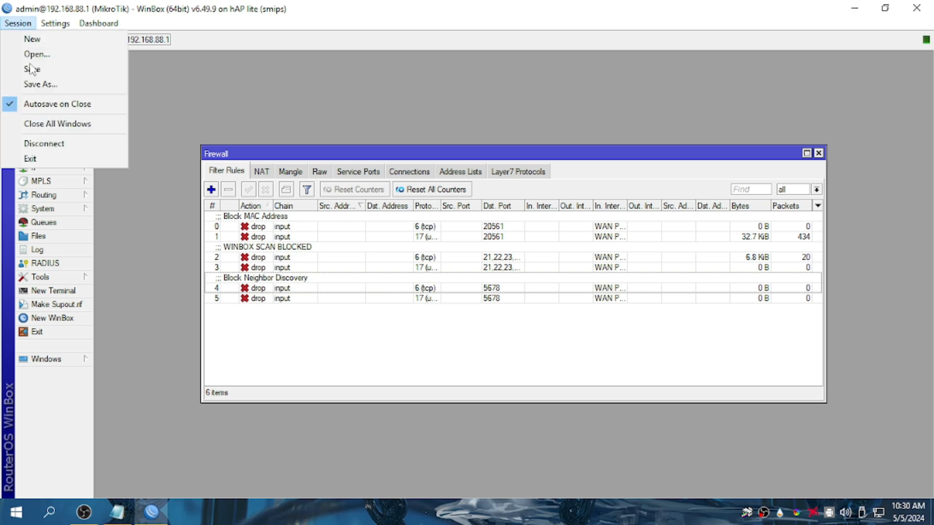
{"action": "left_click", "coordinate": [25, 146]}
{"action": "left_click", "coordinate": [41, 170]}
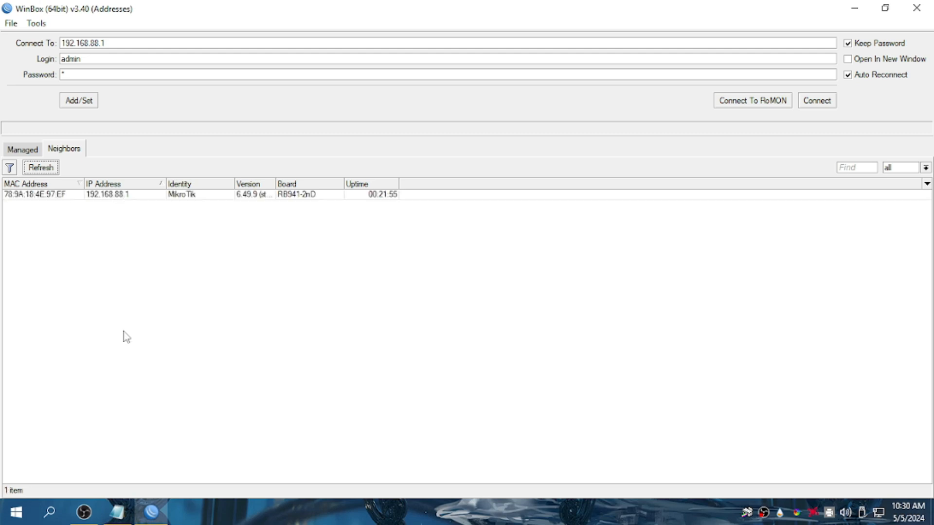
{"action": "left_click", "coordinate": [118, 194]}
{"action": "left_click", "coordinate": [814, 103]}
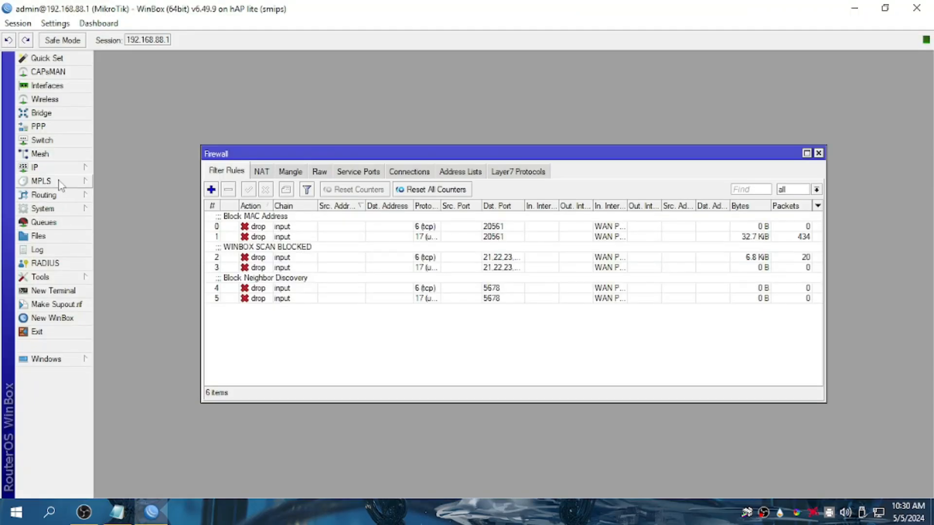
Set the interface in the IP neighbor Discovery Settings to none, save it and close the Neighbor List.
{"action": "left_click", "coordinate": [60, 173]}
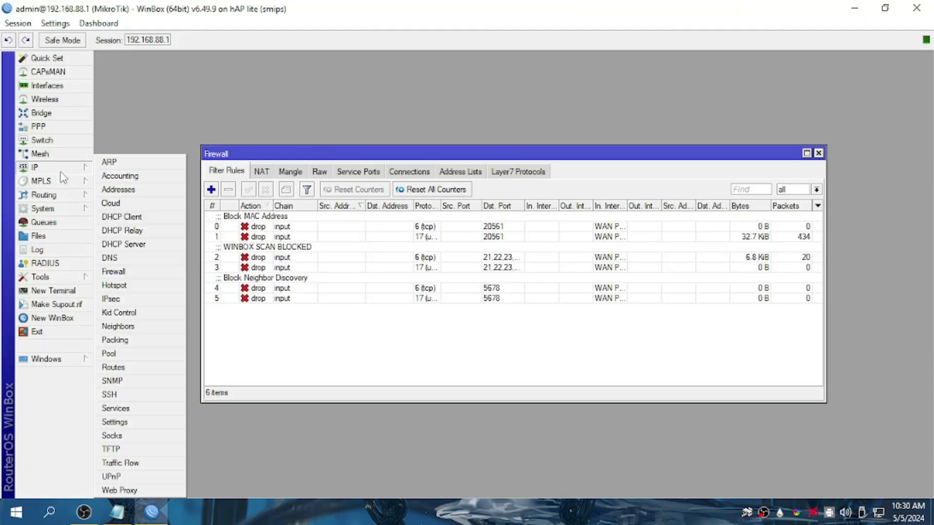
{"action": "left_click", "coordinate": [149, 328]}
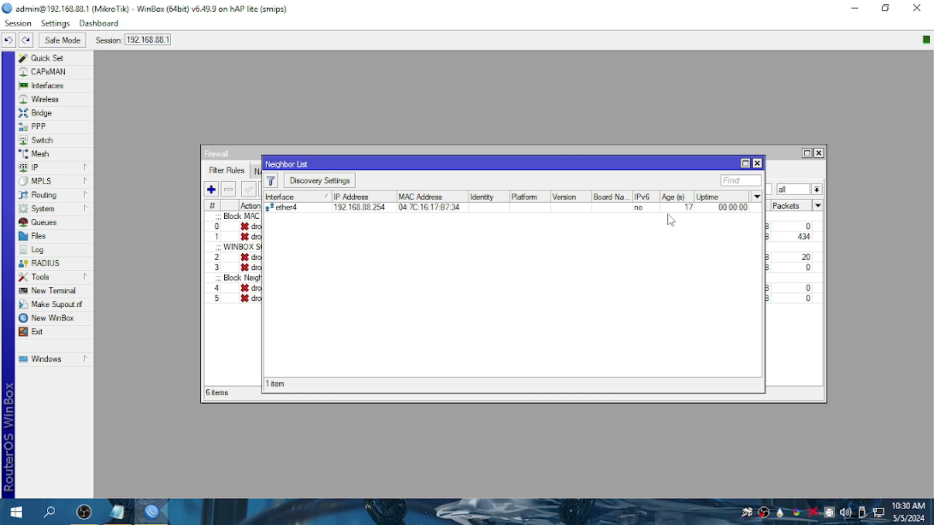
{"action": "left_click", "coordinate": [313, 181]}
{"action": "left_click", "coordinate": [567, 262]}
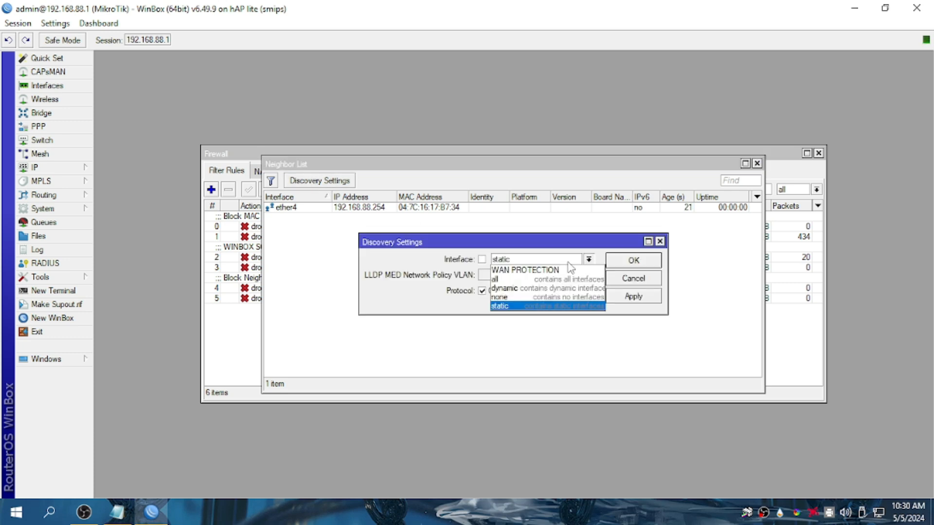
{"action": "left_click", "coordinate": [506, 294]}
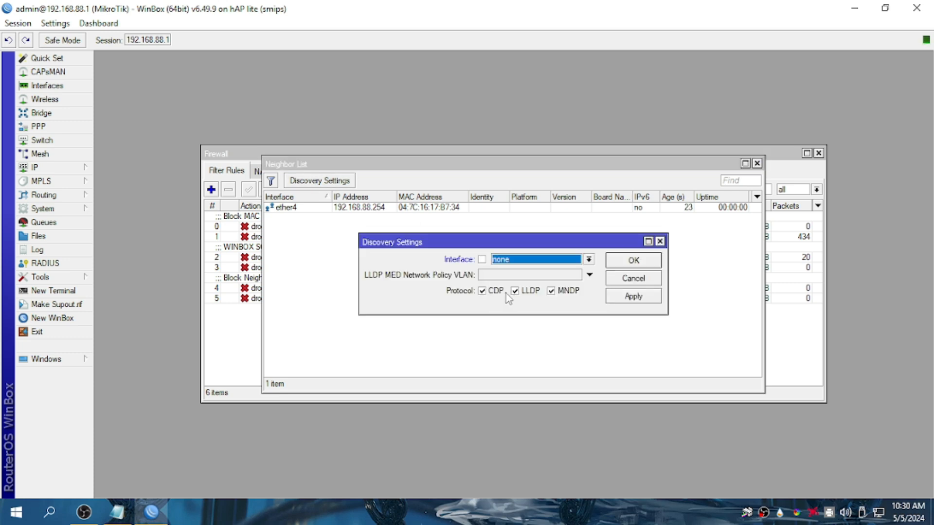
{"action": "left_click", "coordinate": [633, 261]}
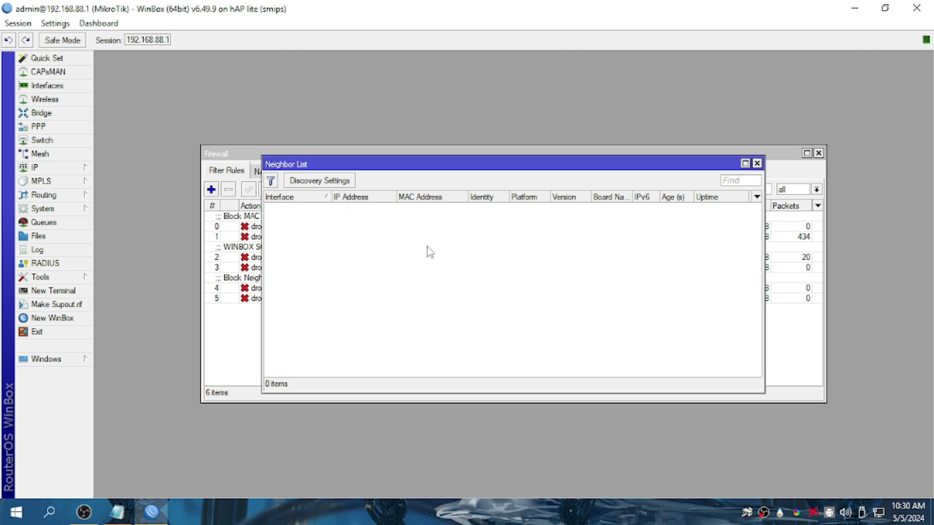
{"action": "left_click", "coordinate": [757, 163]}
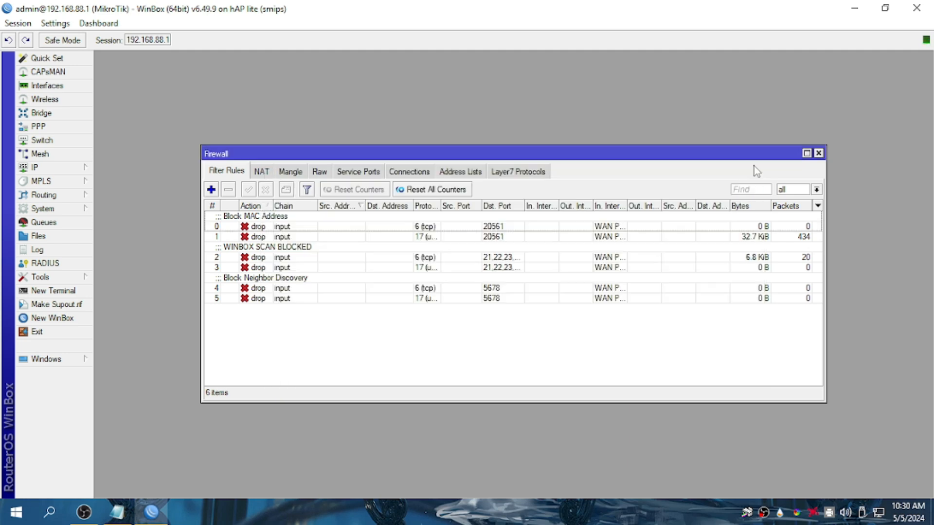
Close the Firewall window, disconnect the session and refresh the list of discovered neighbors.
{"action": "left_click", "coordinate": [820, 154]}
{"action": "left_click", "coordinate": [18, 23]}
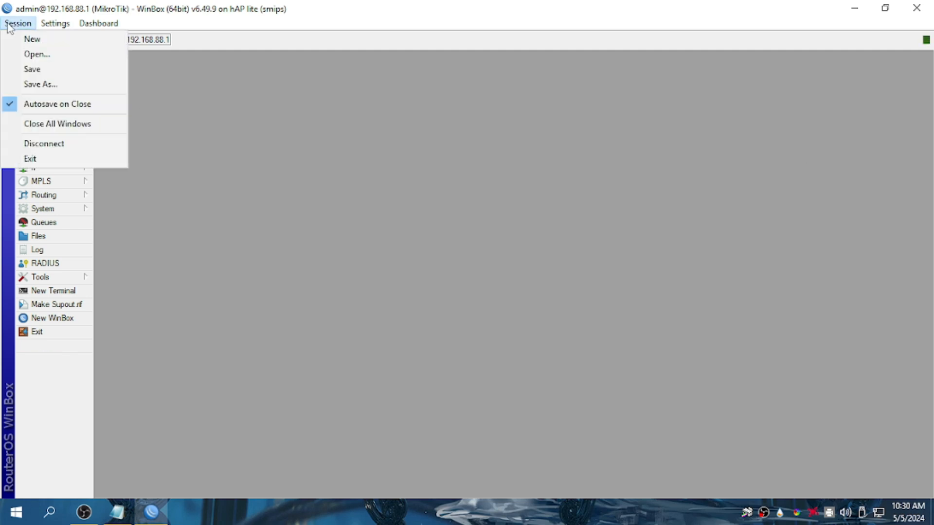
{"action": "left_click", "coordinate": [43, 142]}
{"action": "left_click", "coordinate": [32, 170]}
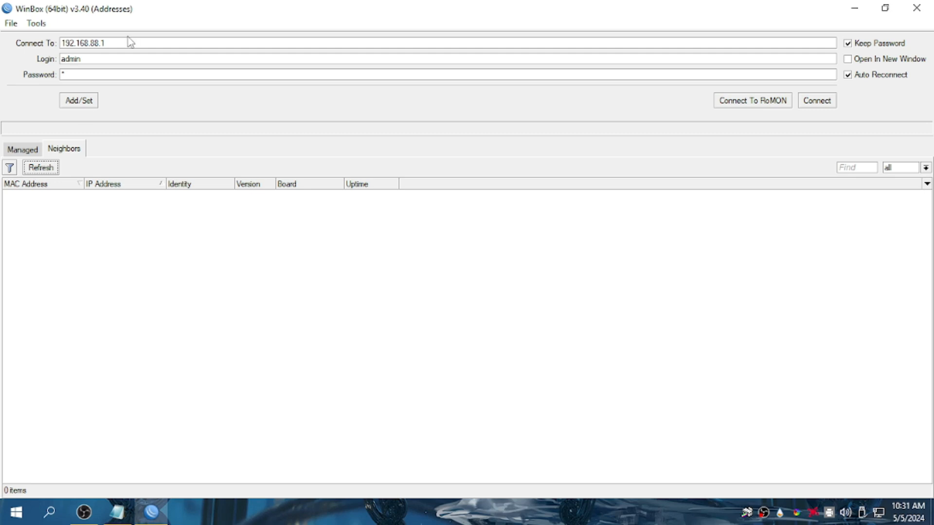
Review the address, login and password fields and reconnect to the router at 192.168.88.1 as admin.
{"action": "left_click_drag", "start_coordinate": [129, 40], "coordinate": [25, 43]}
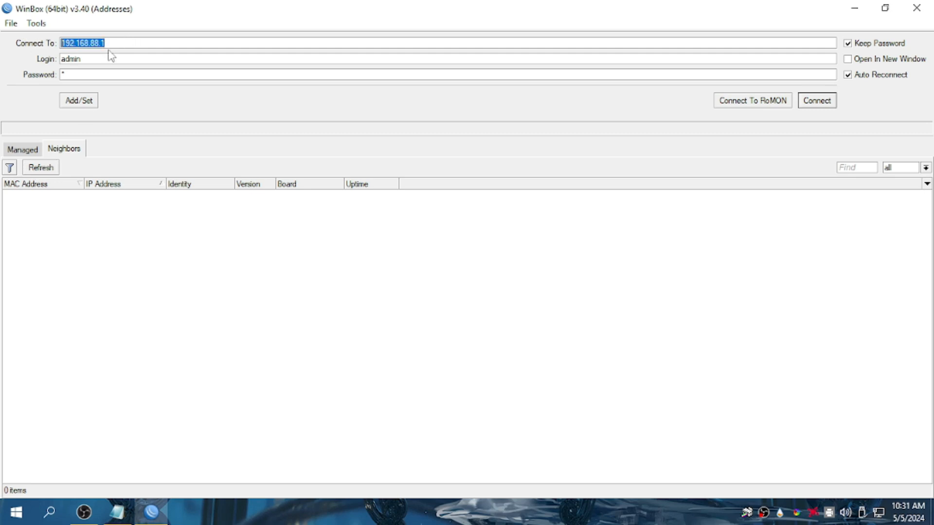
{"action": "key", "text": "Tab"}
{"action": "key", "text": "Tab"}
{"action": "left_click_drag", "start_coordinate": [119, 46], "coordinate": [49, 63]}
{"action": "key", "text": "Tab"}
{"action": "left_click", "coordinate": [808, 105]}
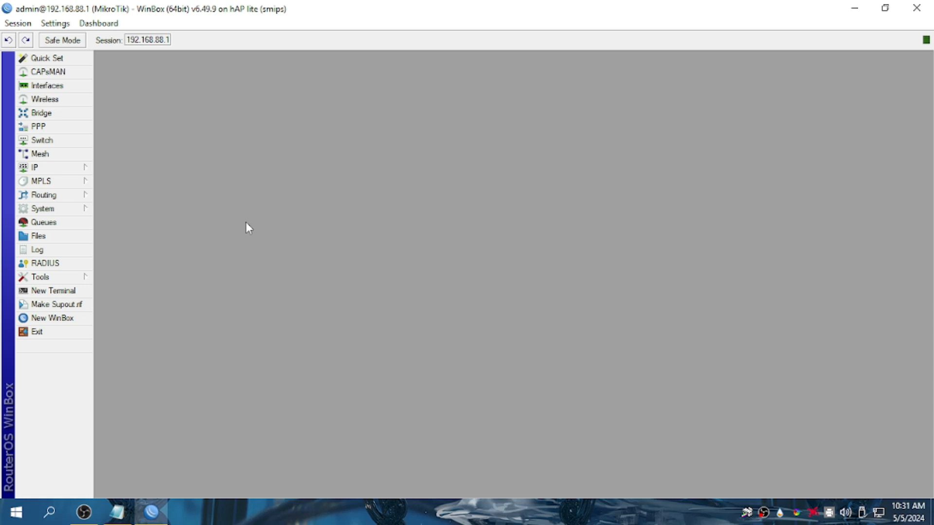
View the Ethernet adapter's network connection details in the Windows network settings, and close all of these windows.
{"action": "left_click", "coordinate": [879, 513]}
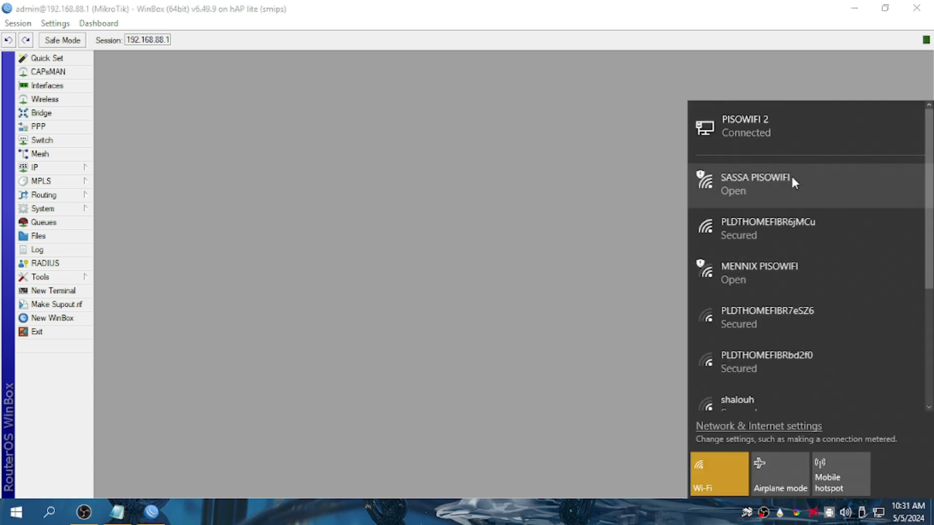
{"action": "left_click", "coordinate": [757, 125]}
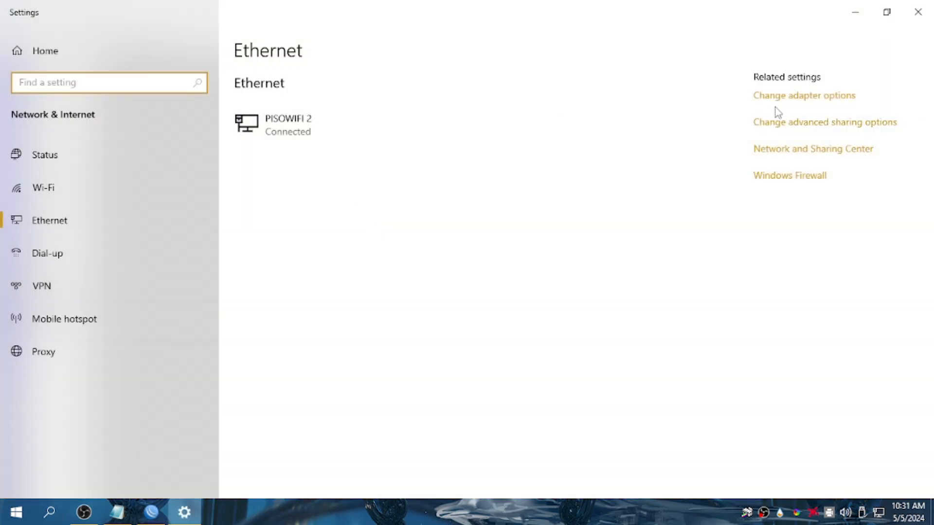
{"action": "left_click", "coordinate": [775, 100]}
{"action": "double_click", "coordinate": [386, 176]}
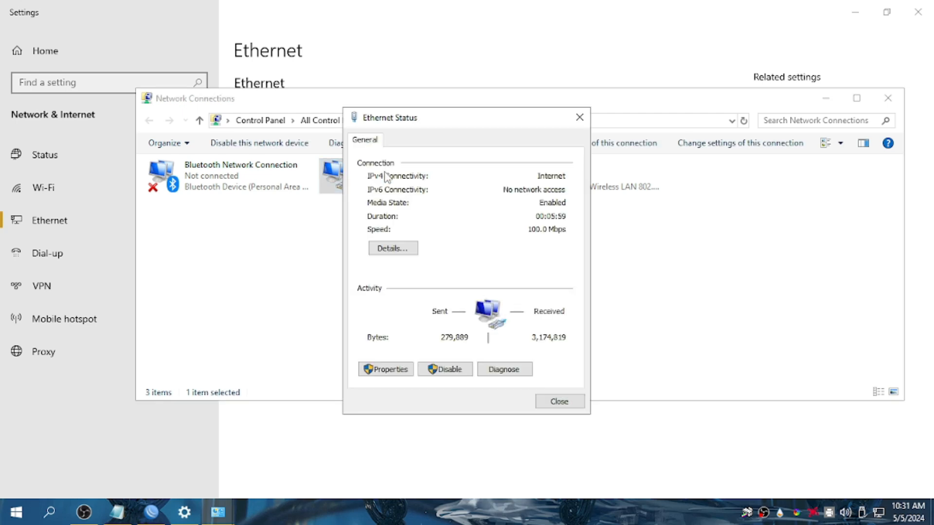
{"action": "left_click", "coordinate": [383, 249]}
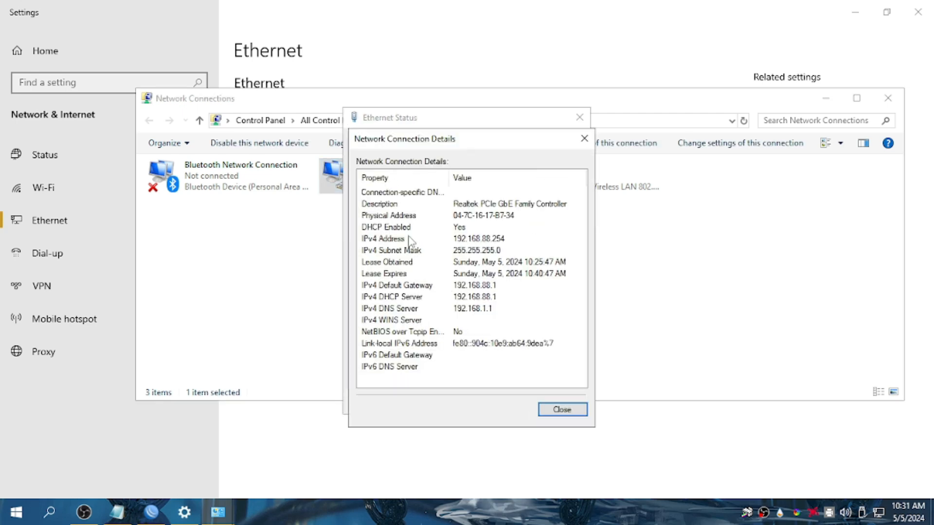
{"action": "left_click", "coordinate": [554, 405]}
{"action": "left_click", "coordinate": [562, 403]}
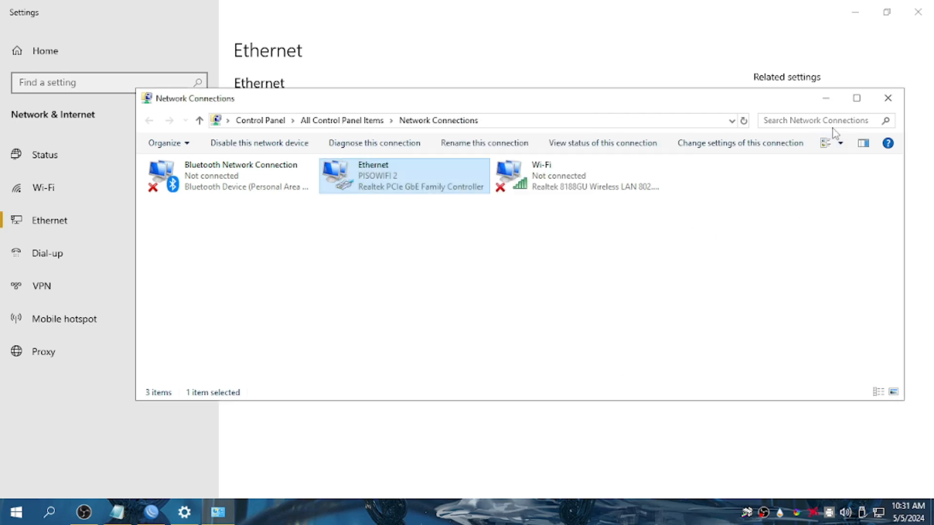
{"action": "left_click", "coordinate": [888, 98]}
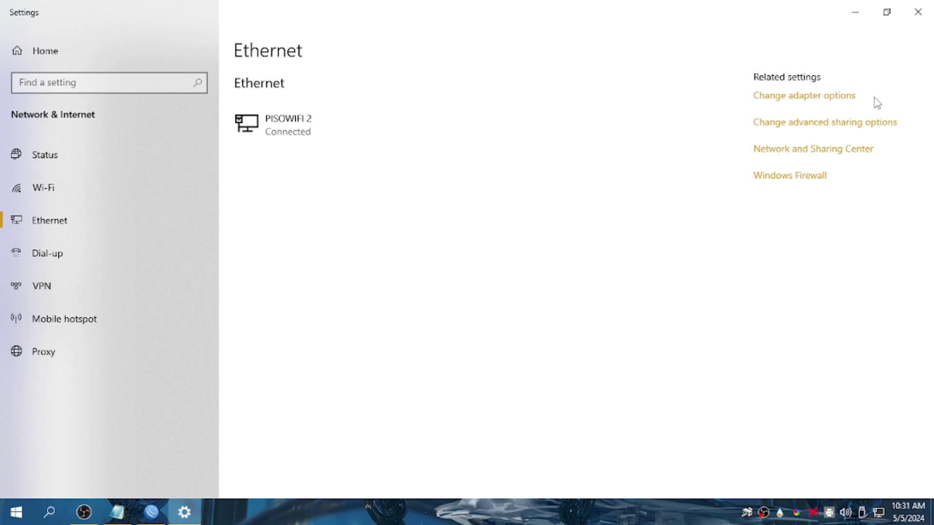
{"action": "left_click", "coordinate": [918, 12]}
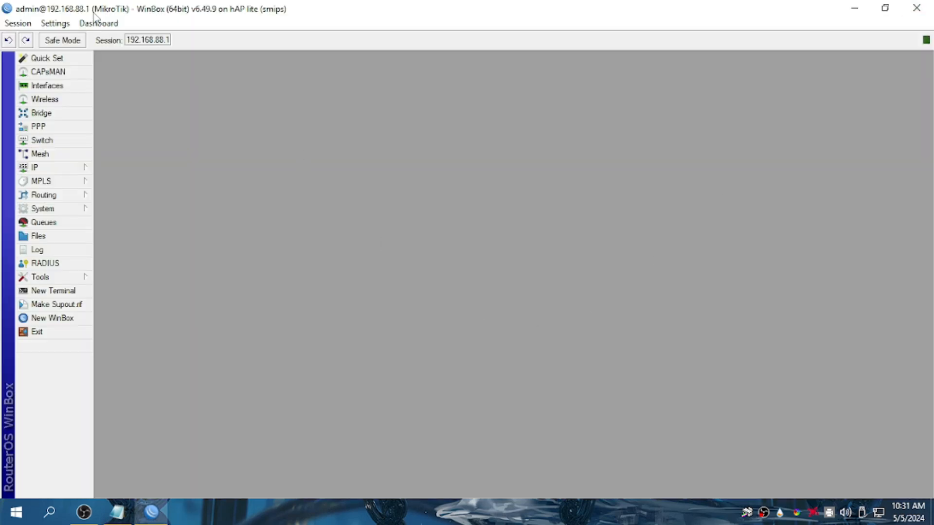
Disconnect the router session and copy the router address 192.168.88.1 from the connection form.
{"action": "left_click", "coordinate": [18, 23]}
{"action": "left_click", "coordinate": [56, 142]}
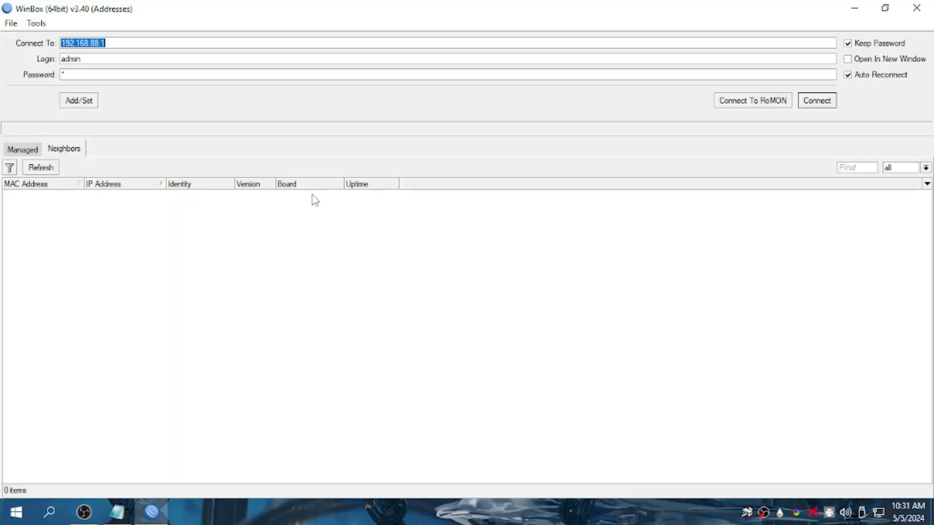
{"action": "right_click", "coordinate": [77, 43]}
{"action": "left_click", "coordinate": [104, 68]}
{"action": "mouse_move", "coordinate": [77, 515]}
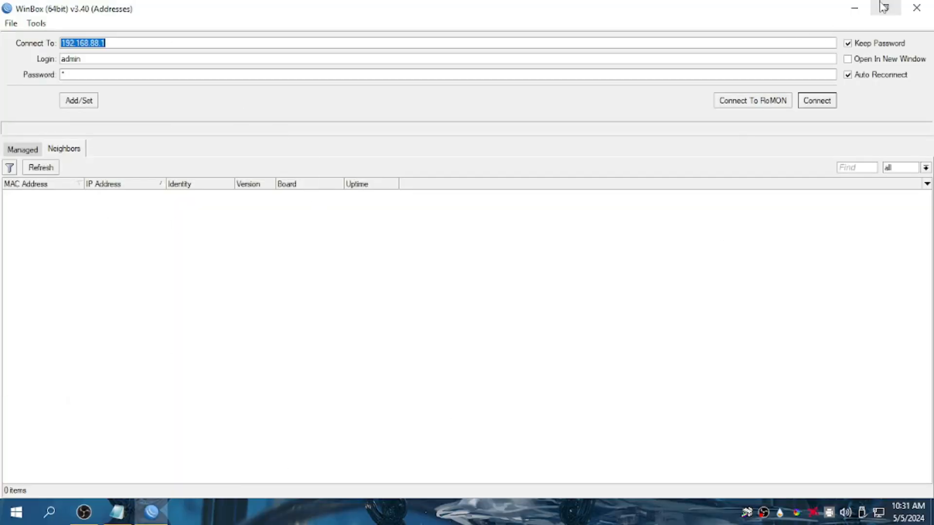
Switch to Google Chrome, start a guest window and load the copied router address 192.168.88.1.
{"action": "left_click", "coordinate": [854, 8]}
{"action": "double_click", "coordinate": [907, 41]}
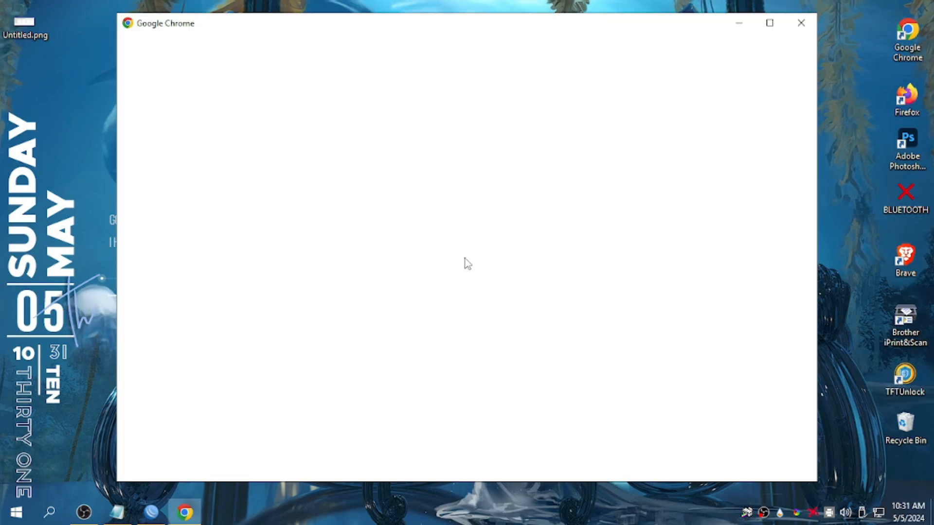
{"action": "left_click", "coordinate": [203, 457]}
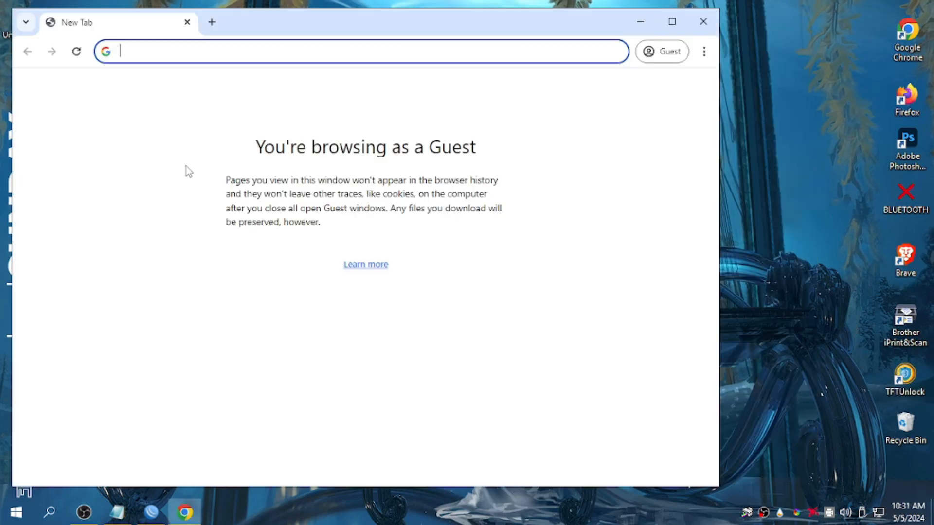
{"action": "right_click", "coordinate": [153, 49]}
{"action": "left_click", "coordinate": [214, 182]}
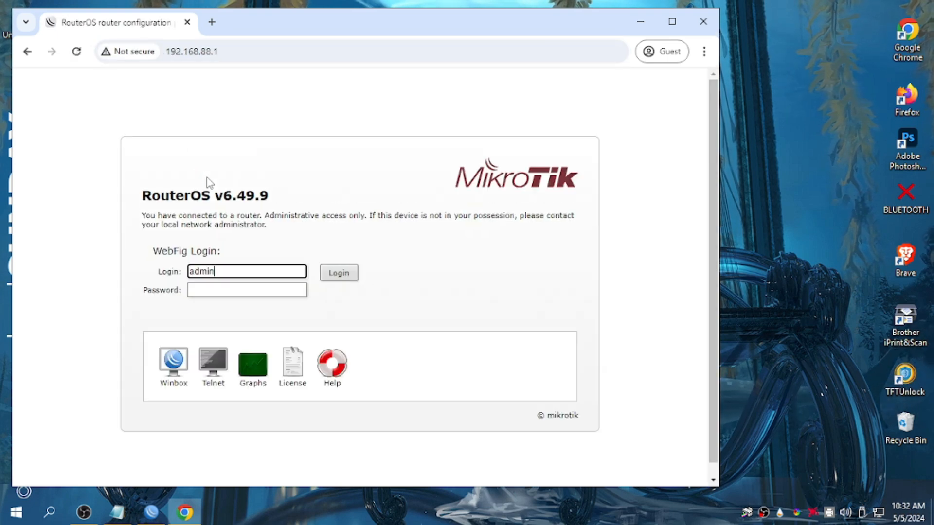
Change the browser address to 192.168.1.136 and load the router's web page there.
{"action": "left_click_drag", "start_coordinate": [219, 52], "coordinate": [204, 52]}
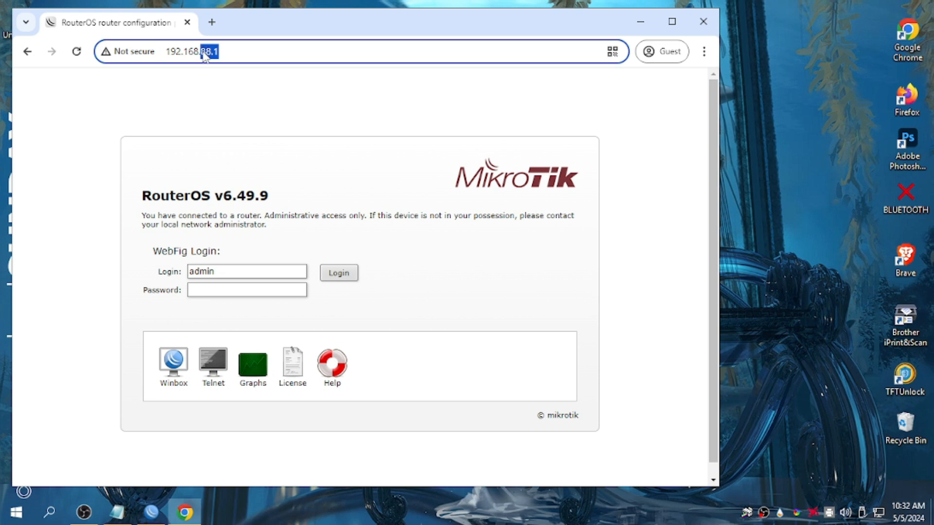
{"action": "type", "text": "1.136"}
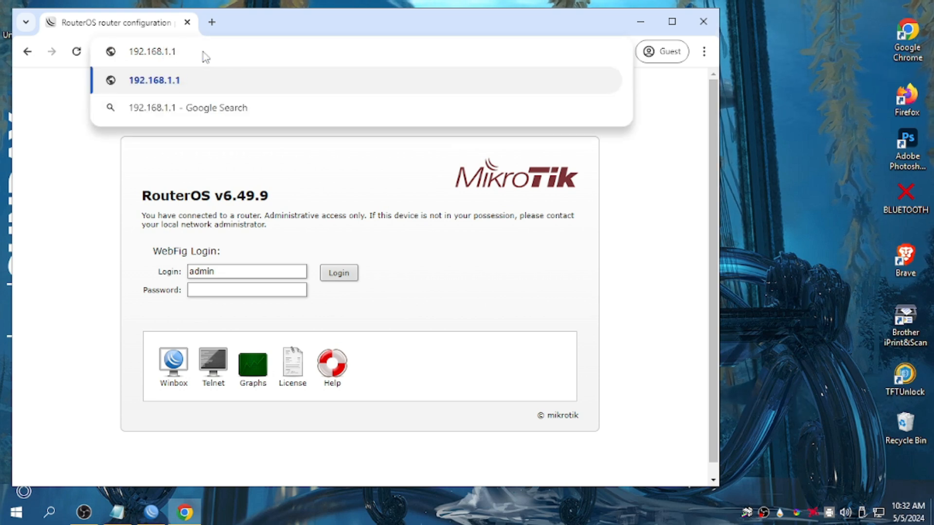
{"action": "key", "text": "Return"}
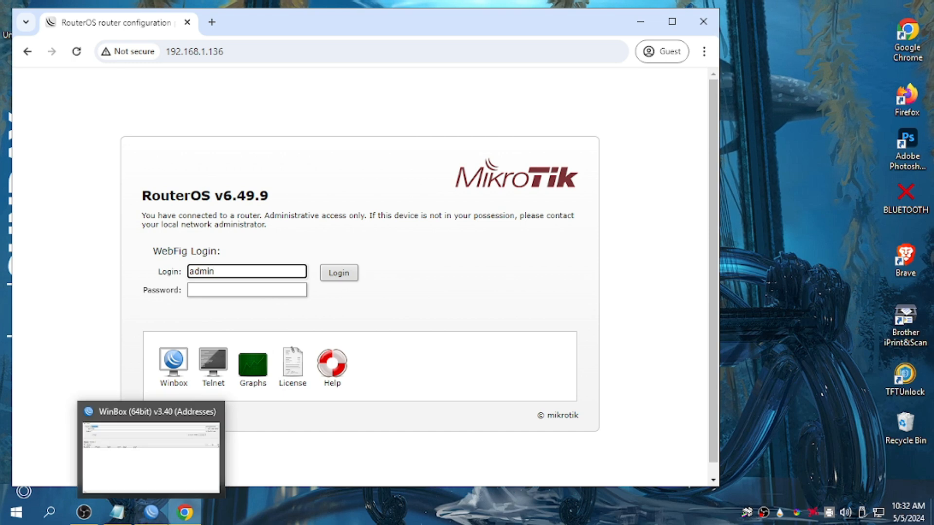
Switch back to WinBox, reconnect to 192.168.88.1 and open the IP Service List.
{"action": "left_click", "coordinate": [154, 519]}
{"action": "left_click", "coordinate": [807, 102]}
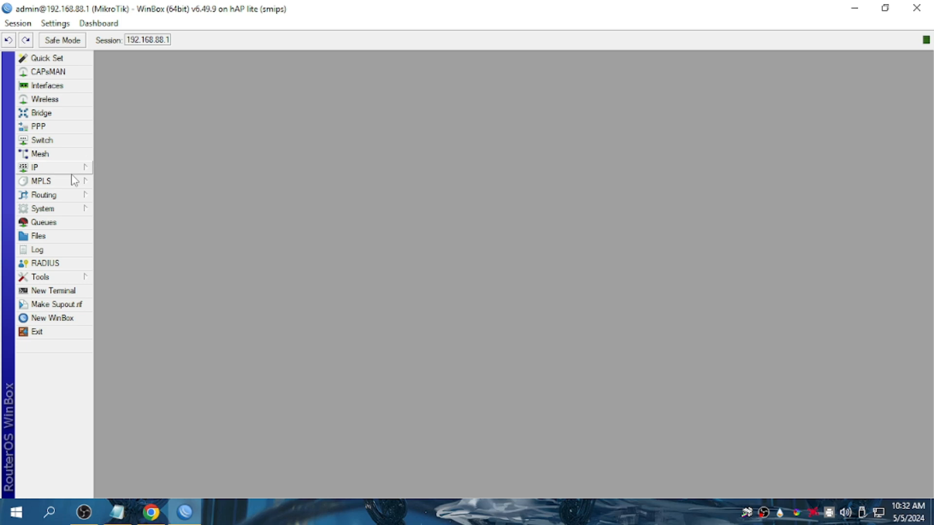
{"action": "left_click", "coordinate": [71, 175]}
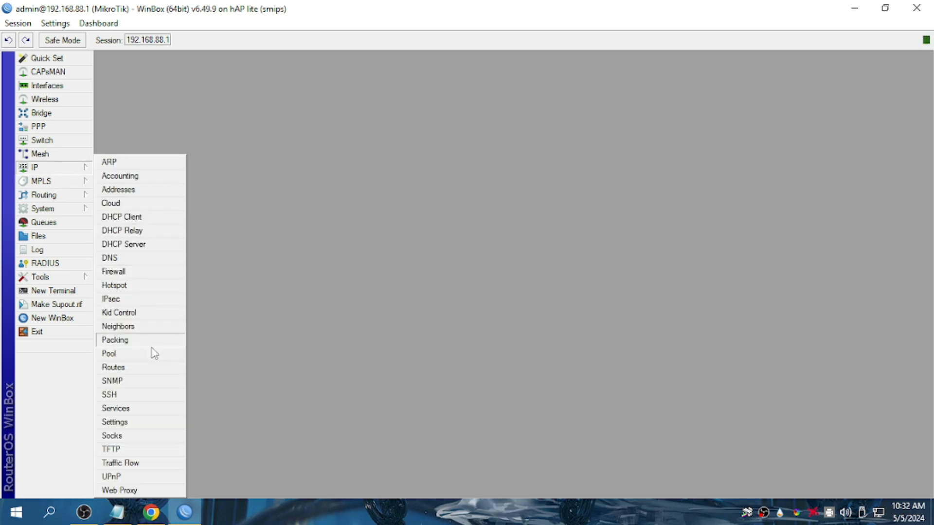
{"action": "left_click", "coordinate": [120, 409]}
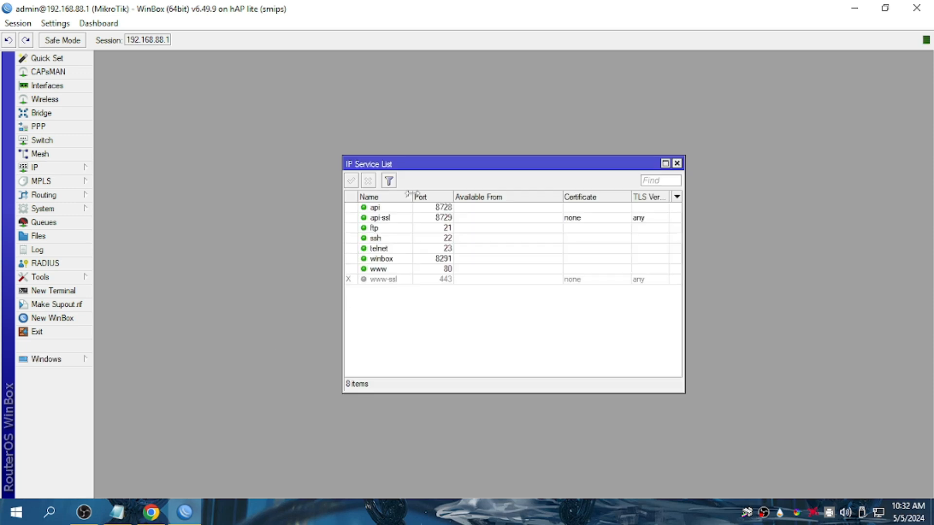
{"action": "left_click_drag", "start_coordinate": [436, 164], "coordinate": [229, 156]}
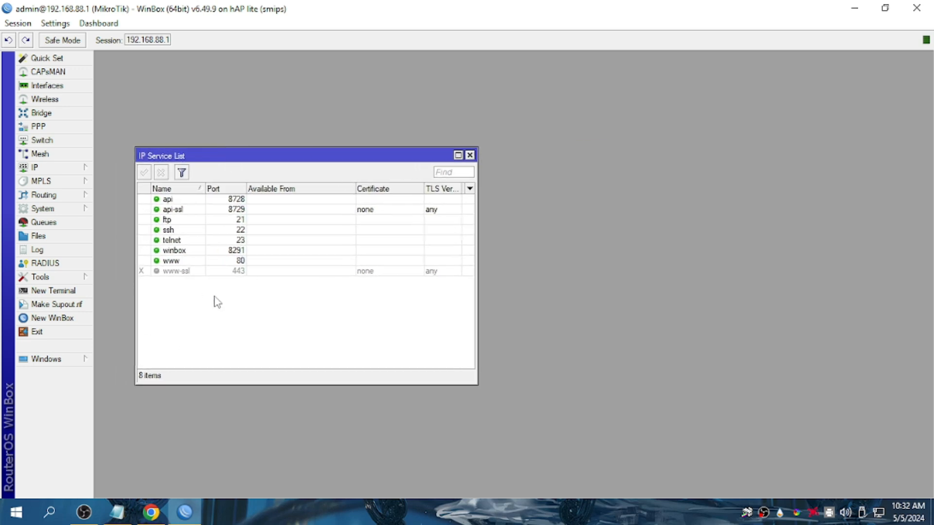
Examine the api and api-ssl services in the IP Service List.
{"action": "left_click", "coordinate": [168, 203]}
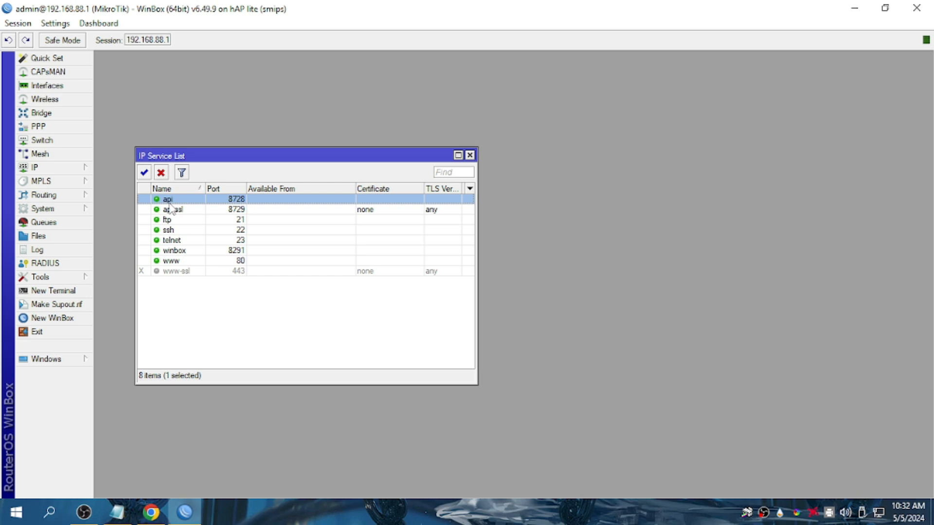
{"action": "left_click", "coordinate": [174, 212]}
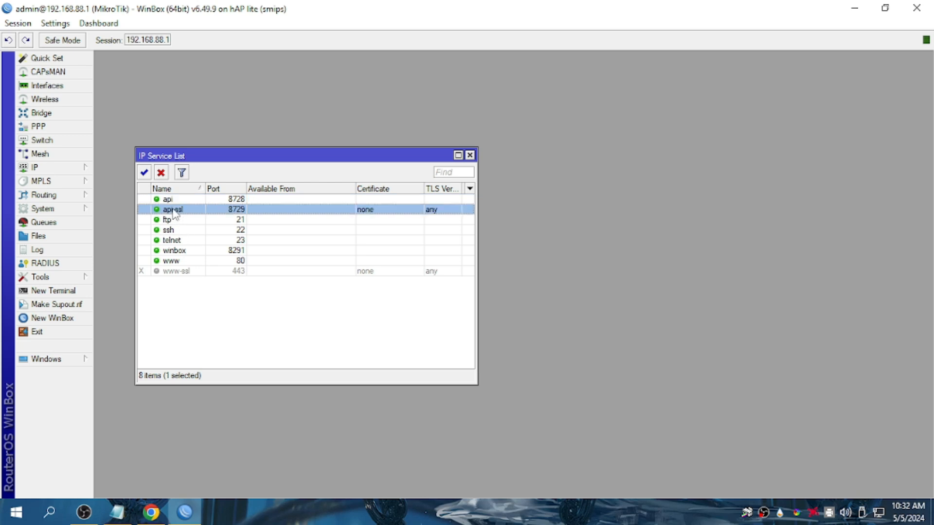
{"action": "left_click", "coordinate": [191, 201]}
{"action": "left_click", "coordinate": [190, 211]}
{"action": "left_click", "coordinate": [184, 201]}
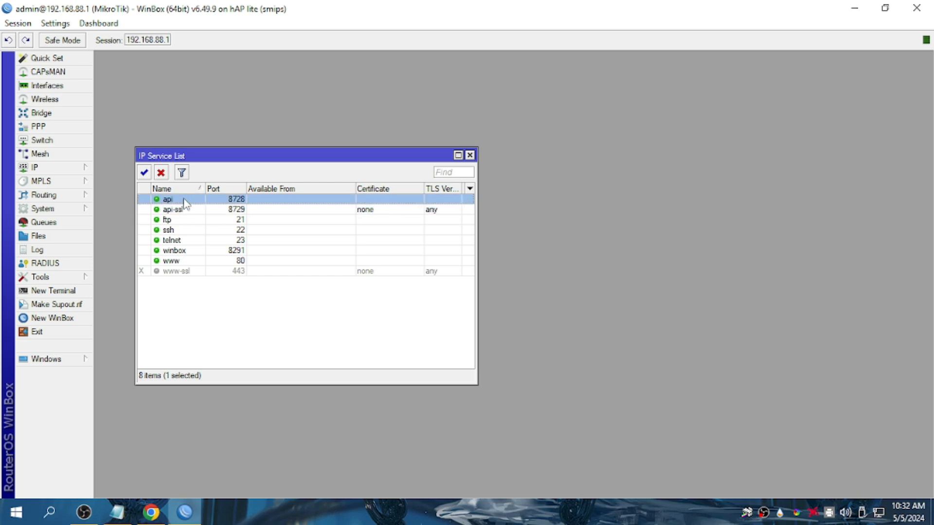
{"action": "left_click", "coordinate": [182, 213]}
{"action": "left_click", "coordinate": [178, 204]}
{"action": "left_click", "coordinate": [184, 210]}
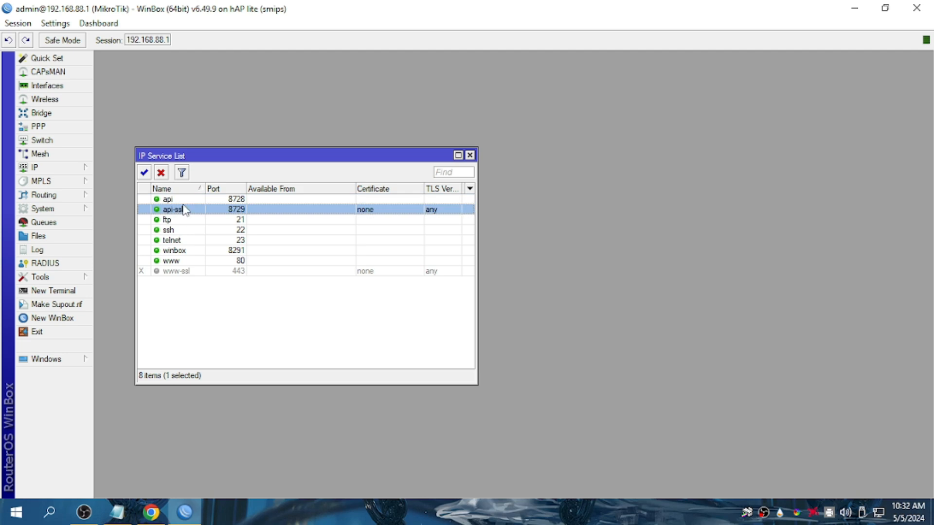
{"action": "left_click", "coordinate": [182, 200]}
{"action": "left_click", "coordinate": [180, 211]}
{"action": "left_click", "coordinate": [178, 201]}
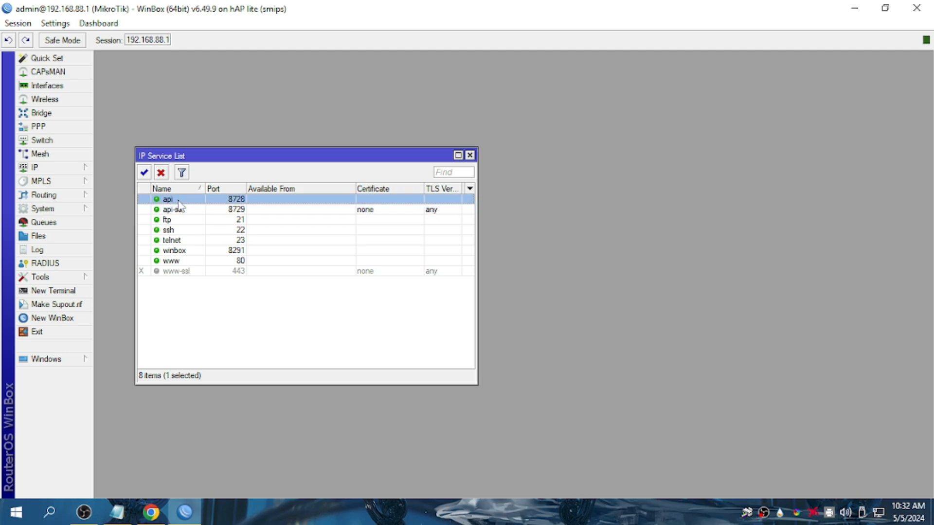
{"action": "left_click", "coordinate": [176, 210]}
{"action": "left_click", "coordinate": [178, 202]}
{"action": "left_click", "coordinate": [184, 211]}
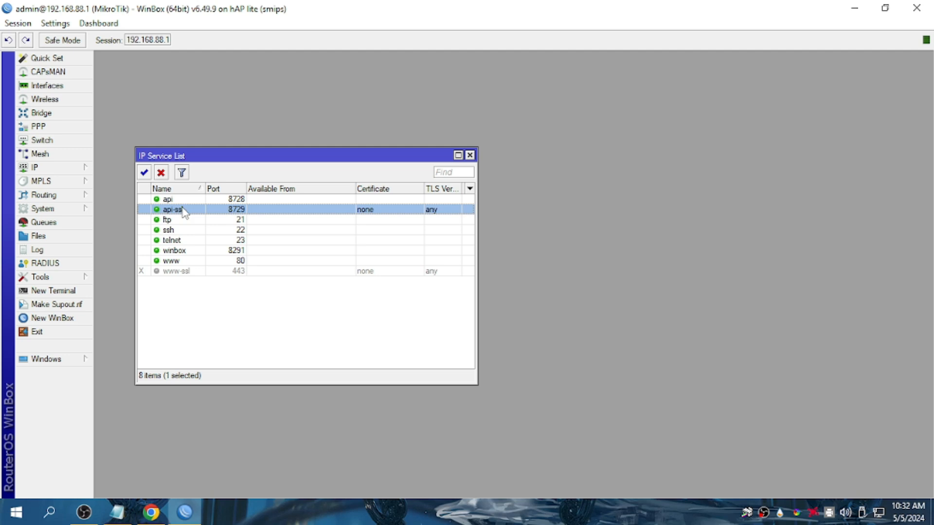
{"action": "left_click", "coordinate": [180, 200]}
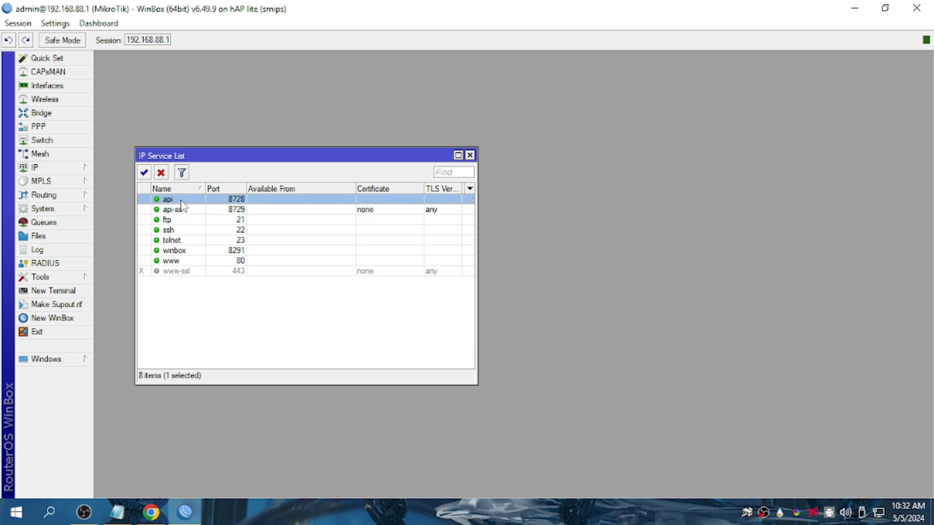
{"action": "left_click", "coordinate": [183, 210]}
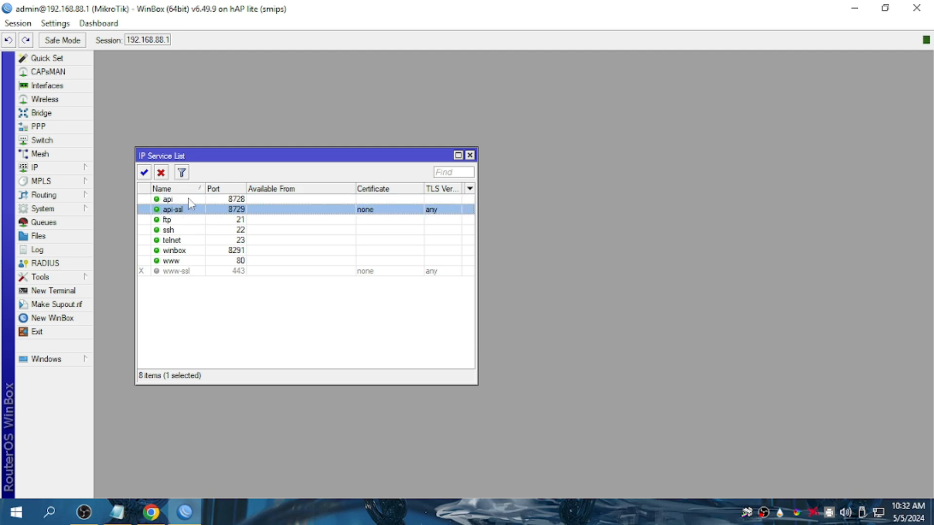
Disable the www service on port 80, and switch to Chrome to reload the login page at 192.168.1.136.
{"action": "left_click", "coordinate": [186, 261]}
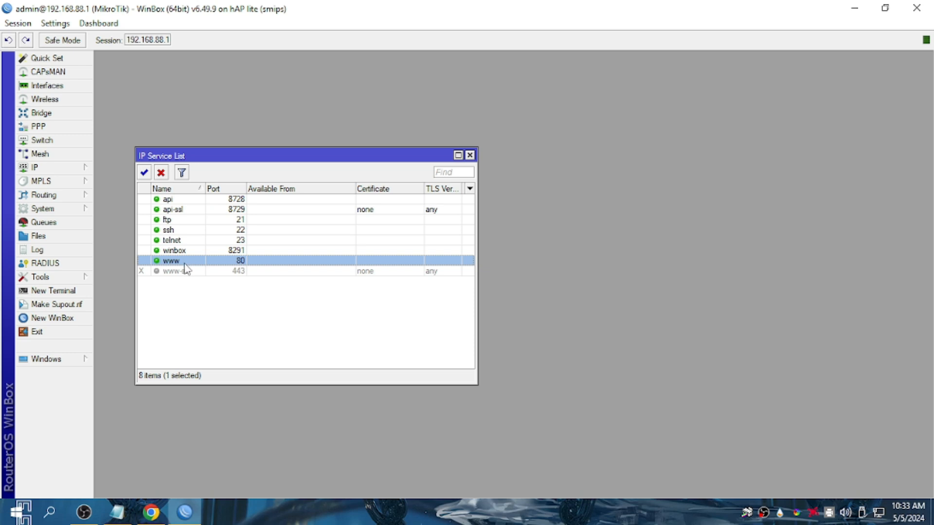
{"action": "left_click", "coordinate": [161, 173]}
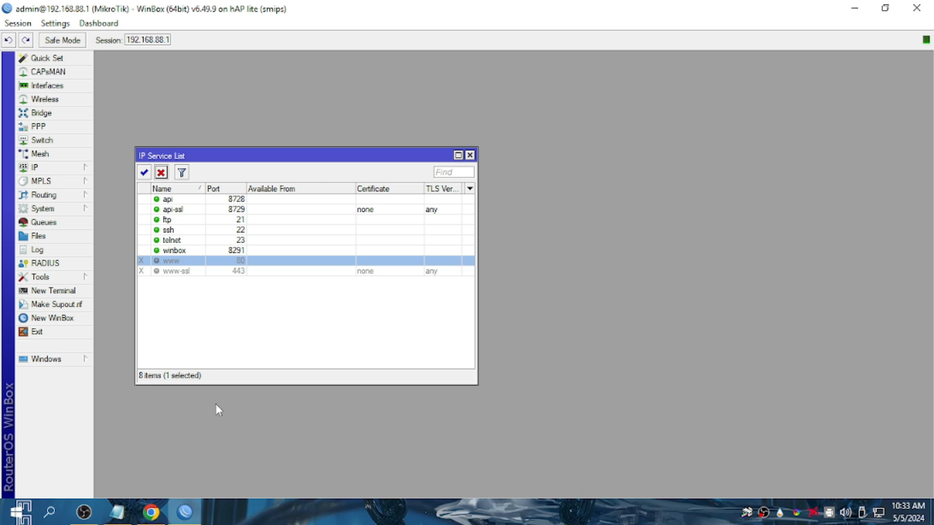
{"action": "left_click", "coordinate": [154, 519]}
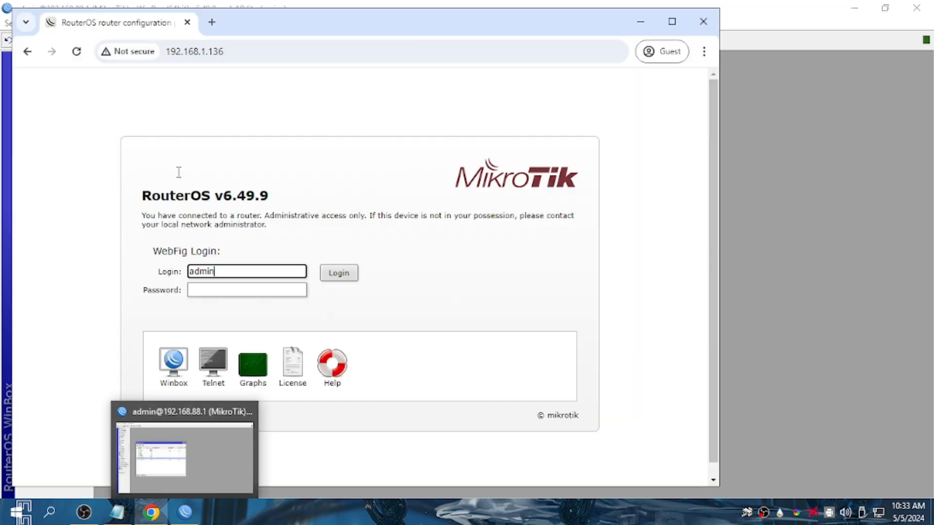
{"action": "left_click", "coordinate": [73, 54]}
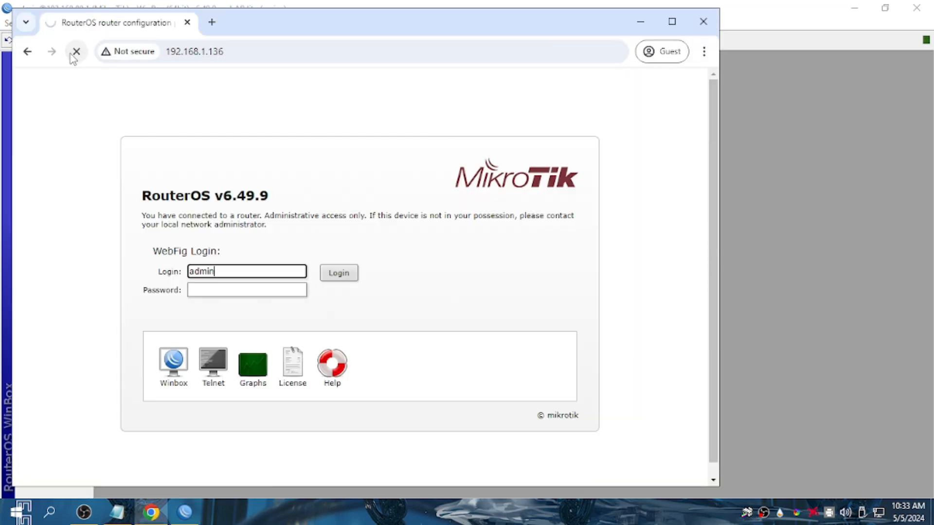
Reload the router's web page at 192.168.1.136, and change the browser address to 192.168.88.1 to test web access there.
{"action": "left_click", "coordinate": [73, 54]}
{"action": "left_click", "coordinate": [168, 51]}
{"action": "double_click", "coordinate": [160, 52]}
{"action": "type", "text": "88"}
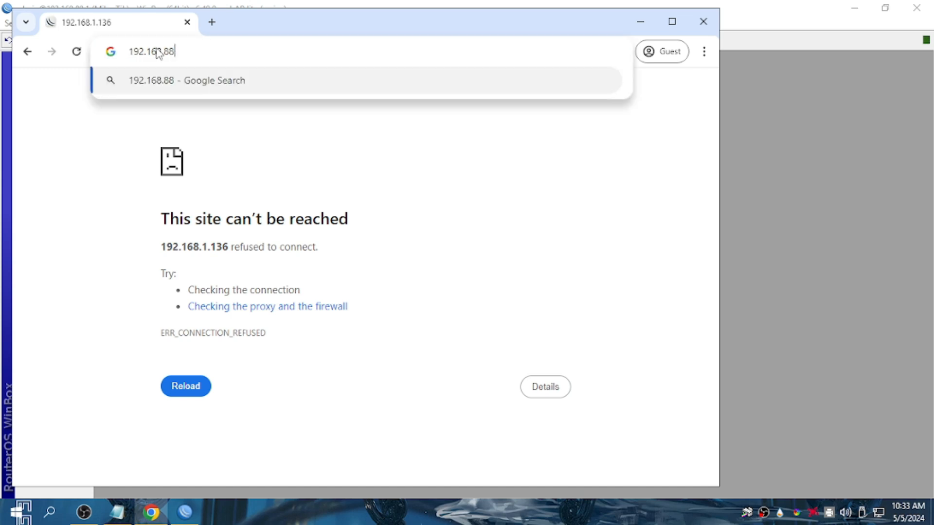
{"action": "type", "text": ".1"}
{"action": "key", "text": "Return"}
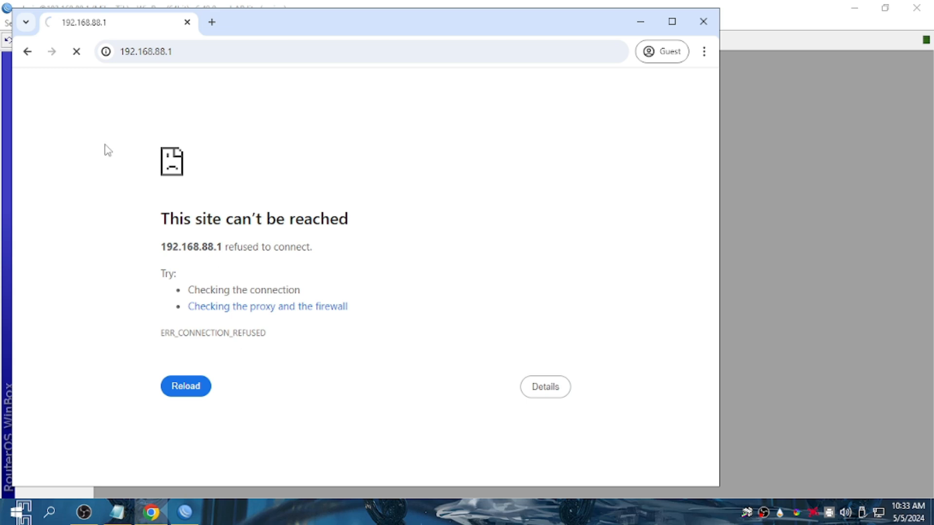
Switch back to WinBox, disable the ftp, ssh and telnet services, and close the IP Service List.
{"action": "left_click", "coordinate": [185, 511]}
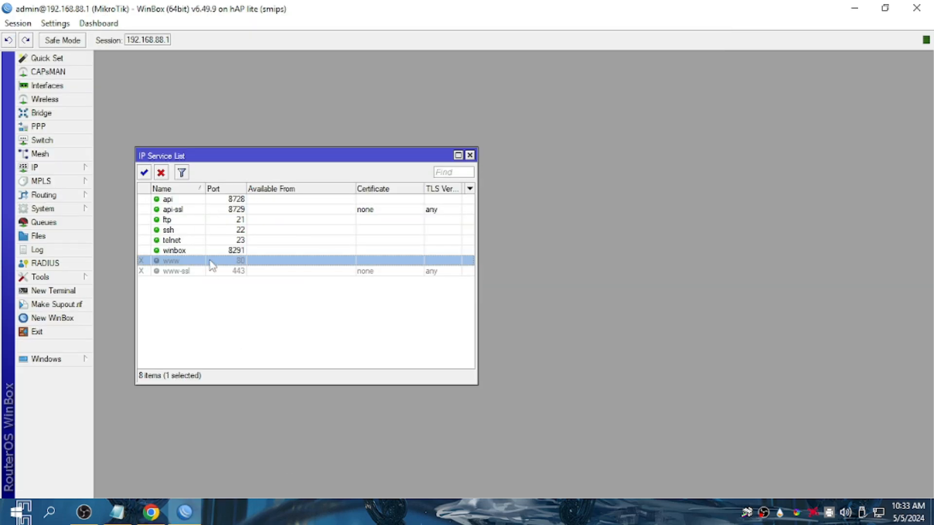
{"action": "left_click", "coordinate": [180, 219]}
{"action": "left_click", "coordinate": [161, 173]}
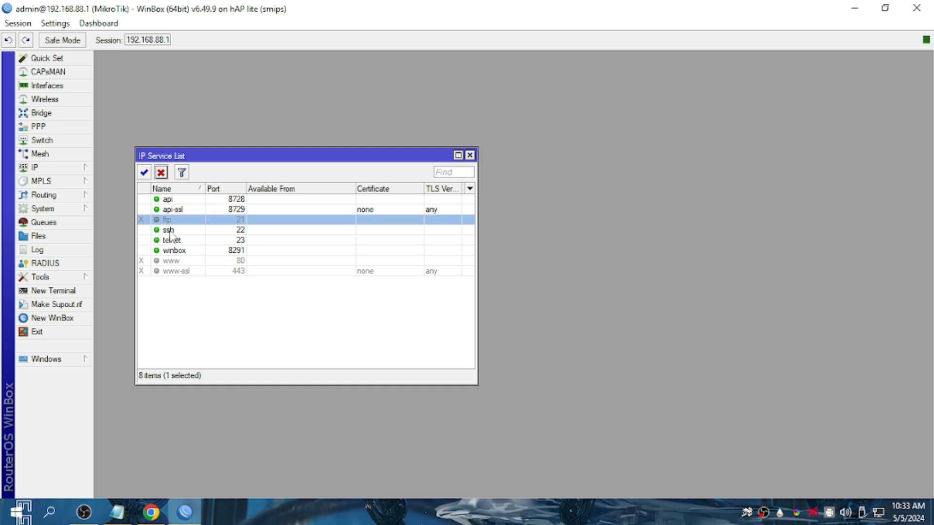
{"action": "left_click", "coordinate": [171, 230]}
{"action": "left_click", "coordinate": [161, 173]}
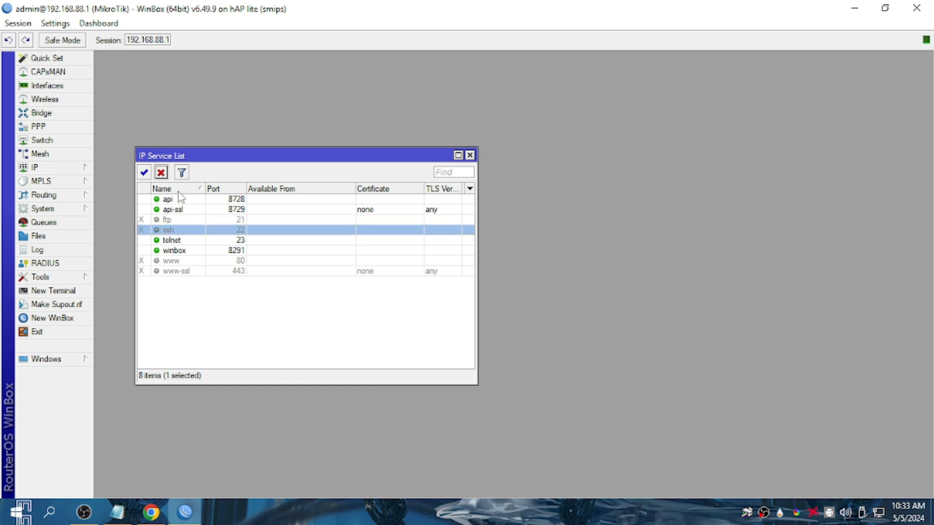
{"action": "left_click", "coordinate": [191, 241]}
{"action": "left_click", "coordinate": [161, 173]}
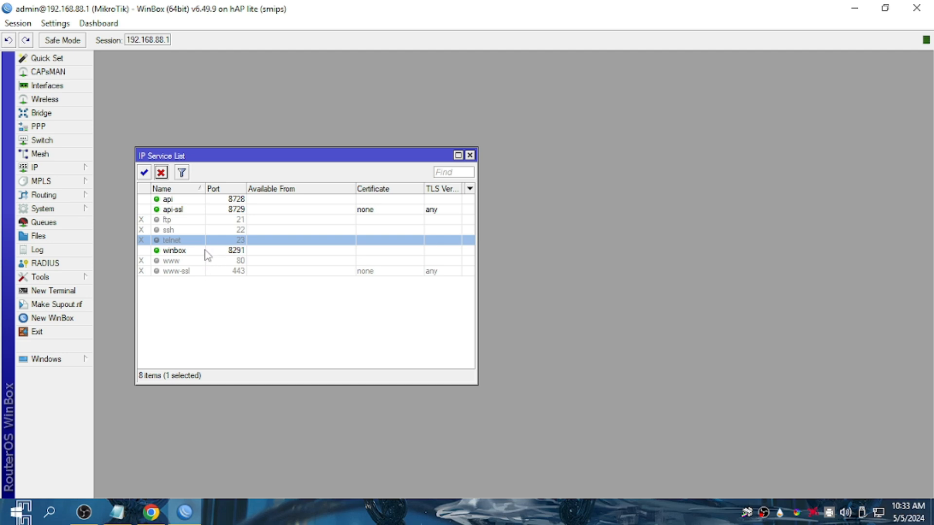
{"action": "left_click", "coordinate": [234, 252]}
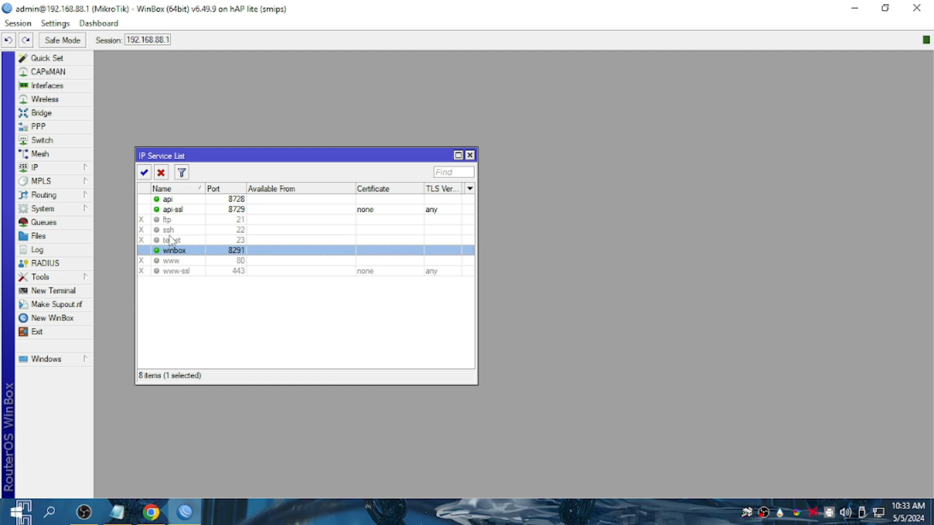
{"action": "left_click", "coordinate": [470, 156]}
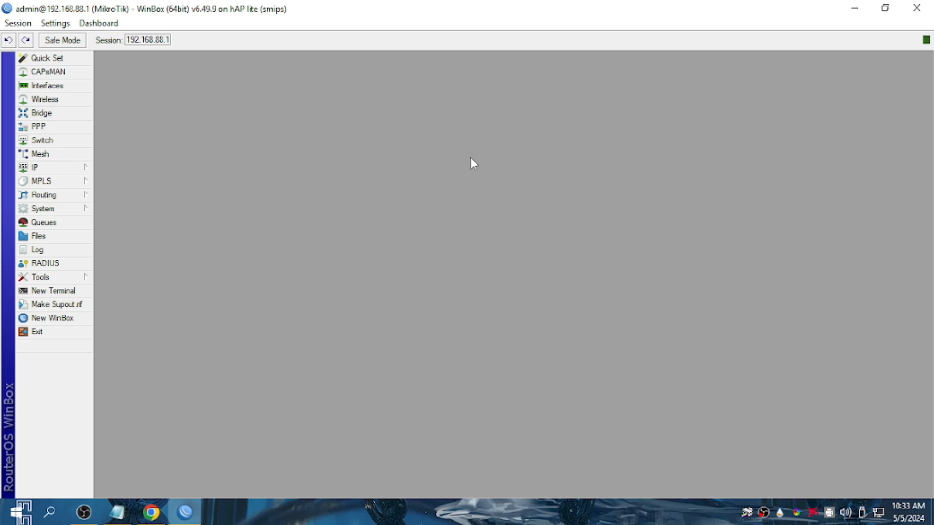
Switch to Chrome, reload the page at 192.168.88.1 and close the browser.
{"action": "left_click", "coordinate": [151, 512]}
{"action": "left_click", "coordinate": [197, 388]}
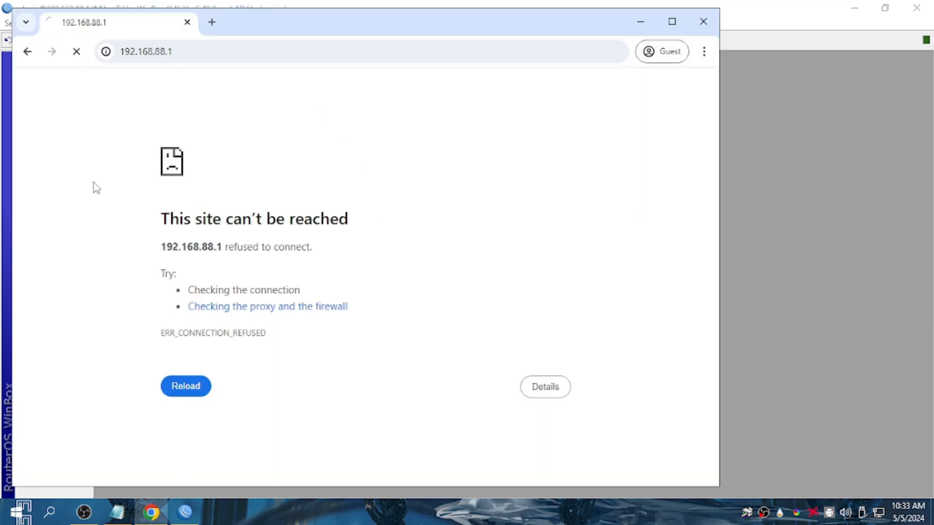
{"action": "left_click", "coordinate": [703, 30]}
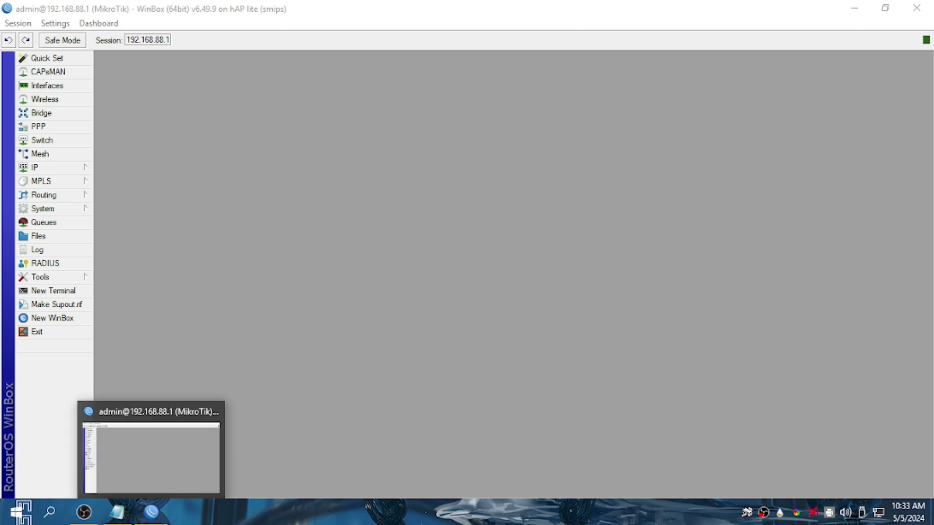
Return to WinBox, review the firewall filter rules and close the Firewall window.
{"action": "left_click", "coordinate": [151, 513]}
{"action": "left_click", "coordinate": [150, 513]}
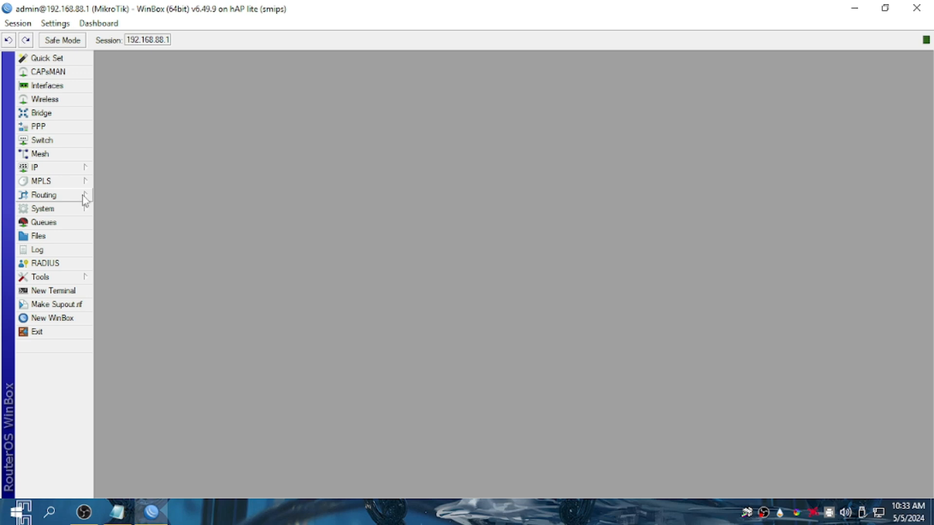
{"action": "left_click", "coordinate": [86, 167]}
{"action": "left_click", "coordinate": [113, 272]}
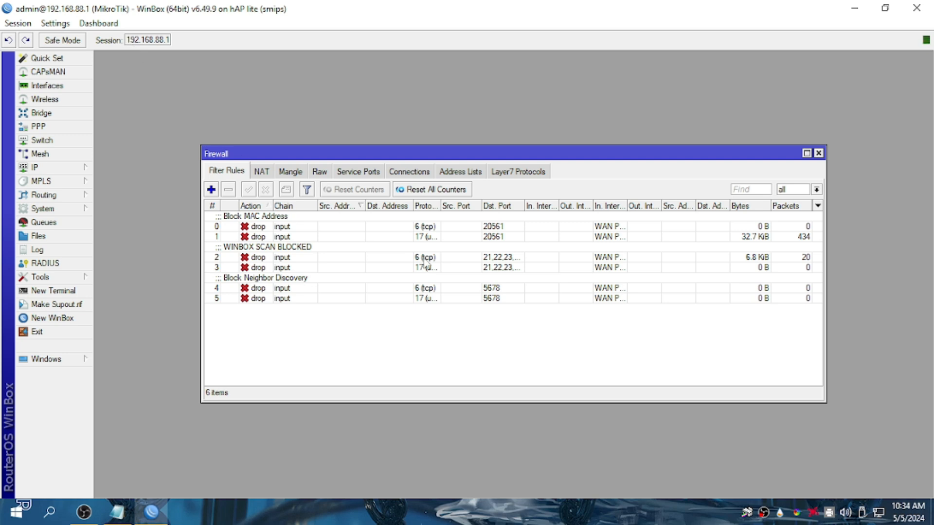
{"action": "left_click", "coordinate": [818, 153]}
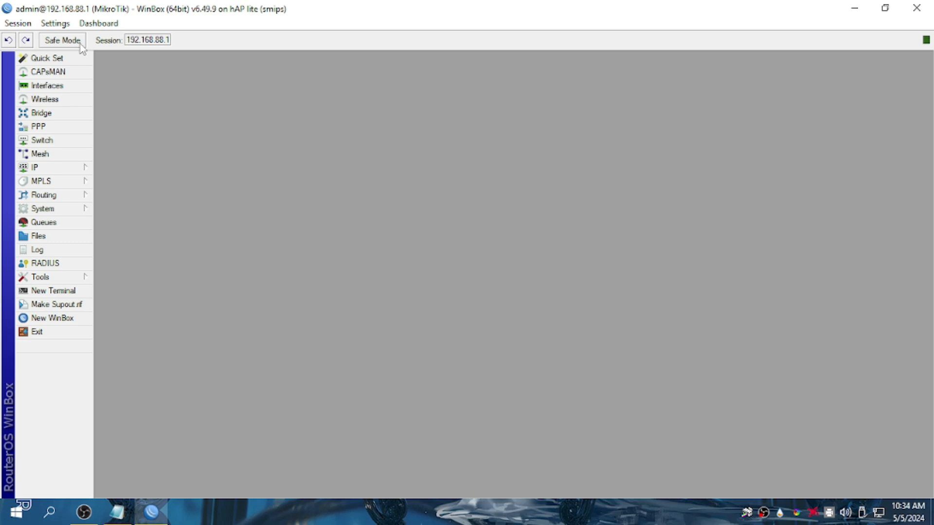
Disconnect the current WinBox session and connect to the router at 192.168.1.136.
{"action": "left_click", "coordinate": [18, 24]}
{"action": "left_click", "coordinate": [53, 144]}
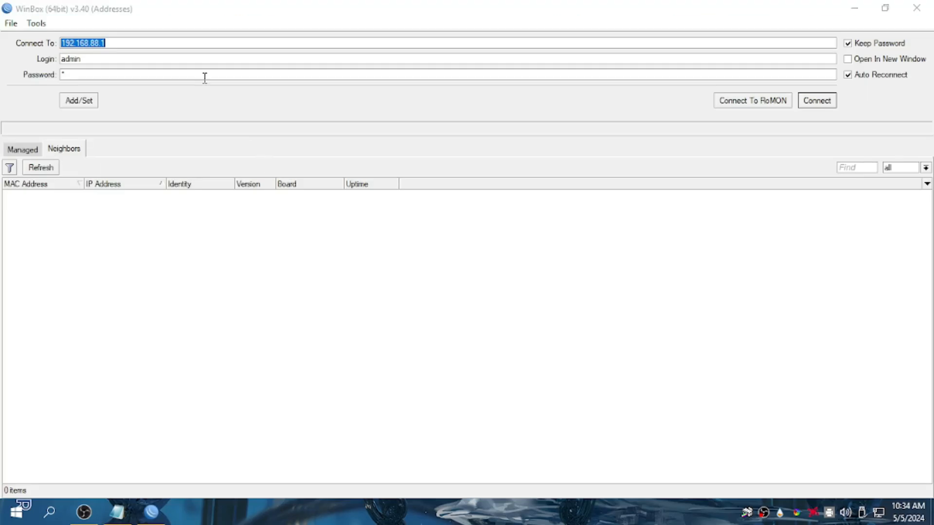
{"action": "left_click", "coordinate": [131, 43]}
{"action": "left_click_drag", "start_coordinate": [131, 45], "coordinate": [89, 43]}
{"action": "type", "text": "1.1"}
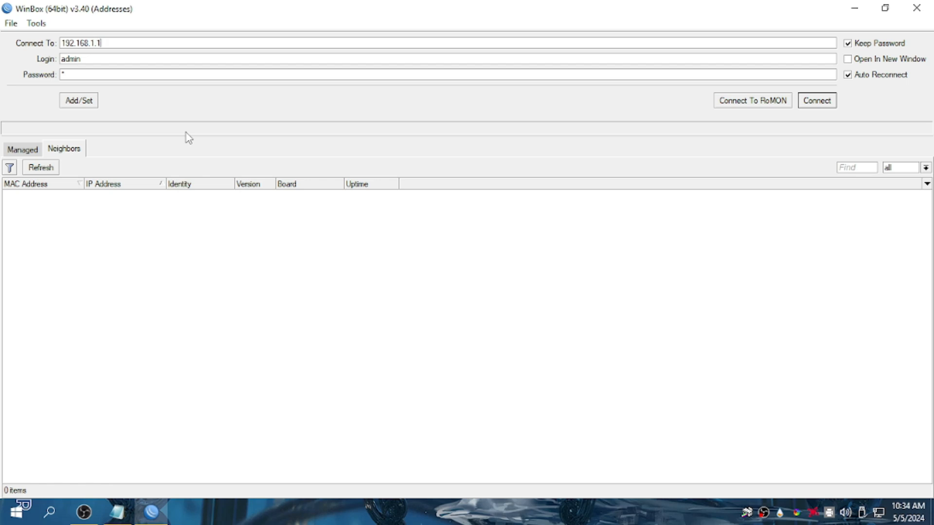
{"action": "type", "text": "36"}
{"action": "key", "text": "Return"}
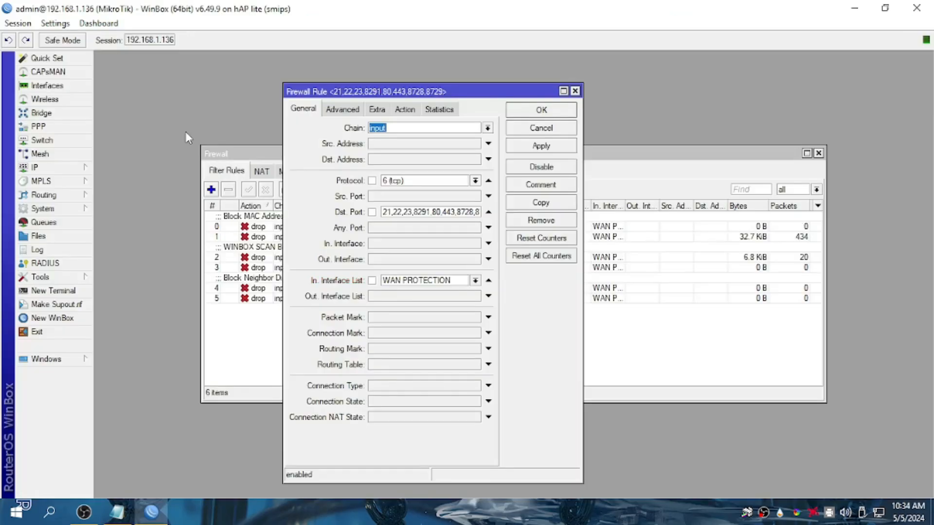
Close the open firewall rule and the Firewall window.
{"action": "left_click", "coordinate": [575, 91]}
{"action": "left_click", "coordinate": [818, 153]}
{"action": "left_click", "coordinate": [15, 23]}
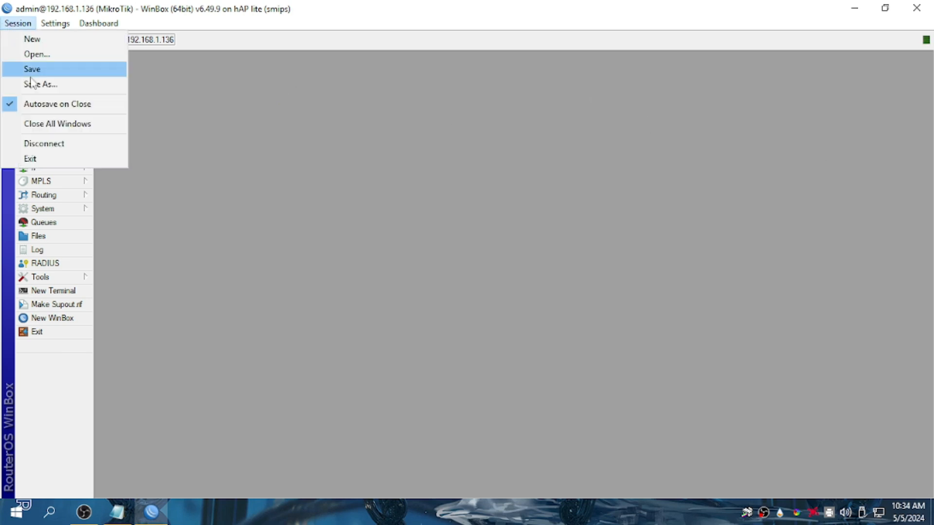
{"action": "left_click", "coordinate": [195, 89]}
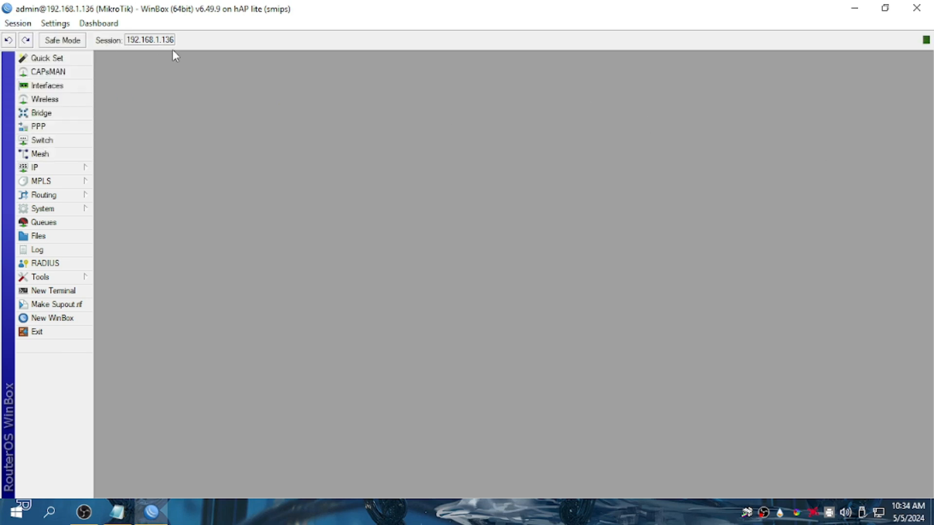
Disconnect from 192.168.1.136 and reconnect to the router at 192.168.88.1.
{"action": "left_click", "coordinate": [20, 25]}
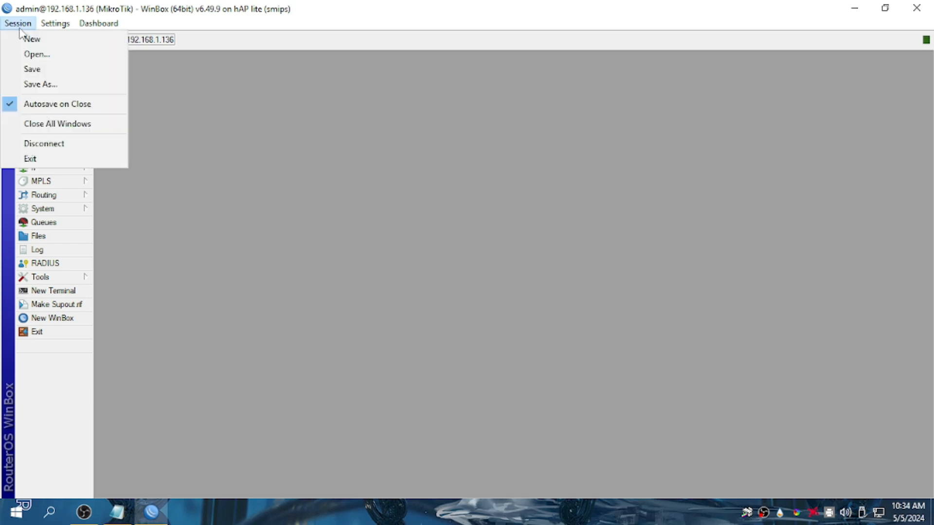
{"action": "left_click", "coordinate": [29, 142]}
{"action": "left_click", "coordinate": [133, 43]}
{"action": "key", "text": "BackSpace"}
{"action": "key", "text": "BackSpace"}
{"action": "key", "text": "BackSpace"}
{"action": "key", "text": "BackSpace"}
{"action": "key", "text": "BackSpace"}
{"action": "type", "text": "88.1"}
{"action": "key", "text": "Return"}
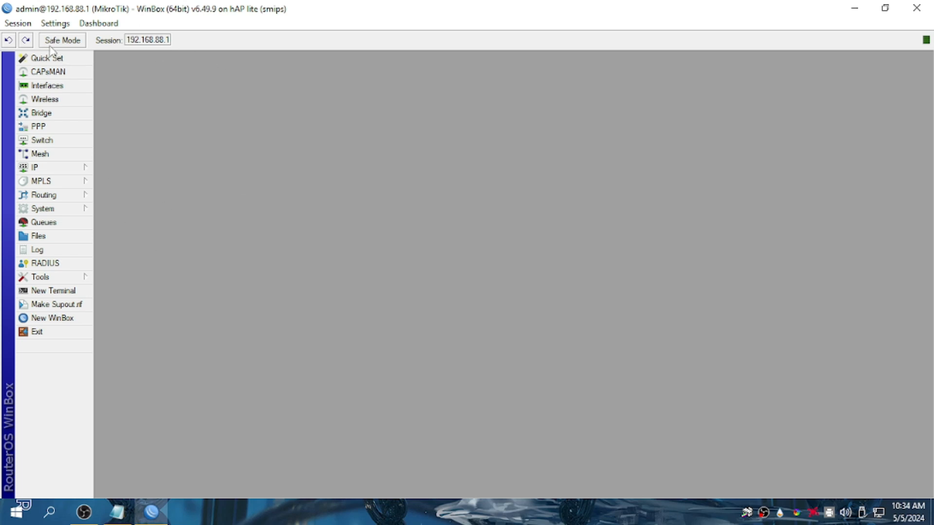
Disconnect from 192.168.88.1 and connect to the router at 192.168.1.136 again.
{"action": "left_click", "coordinate": [17, 23]}
{"action": "left_click", "coordinate": [46, 142]}
{"action": "left_click_drag", "start_coordinate": [108, 49], "coordinate": [90, 50]}
{"action": "key", "text": "BackSpace"}
{"action": "type", "text": "1.136"}
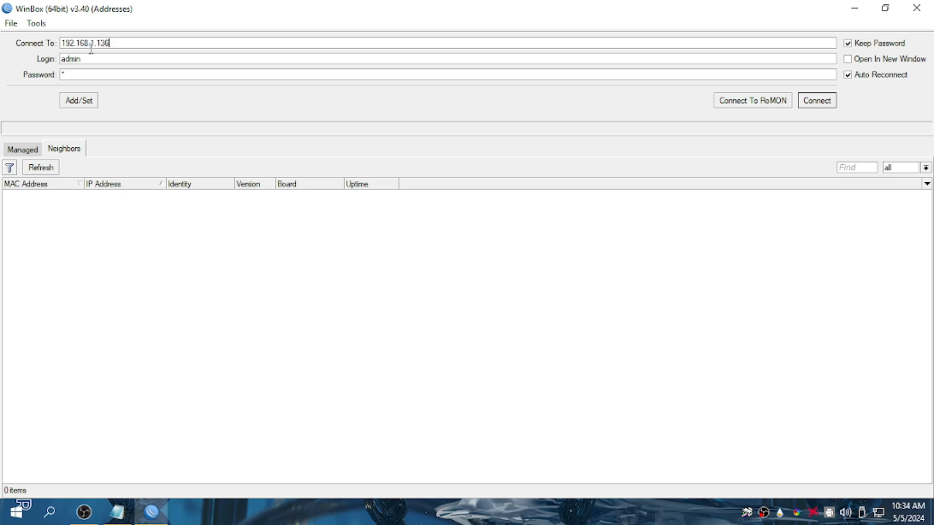
{"action": "key", "text": "Return"}
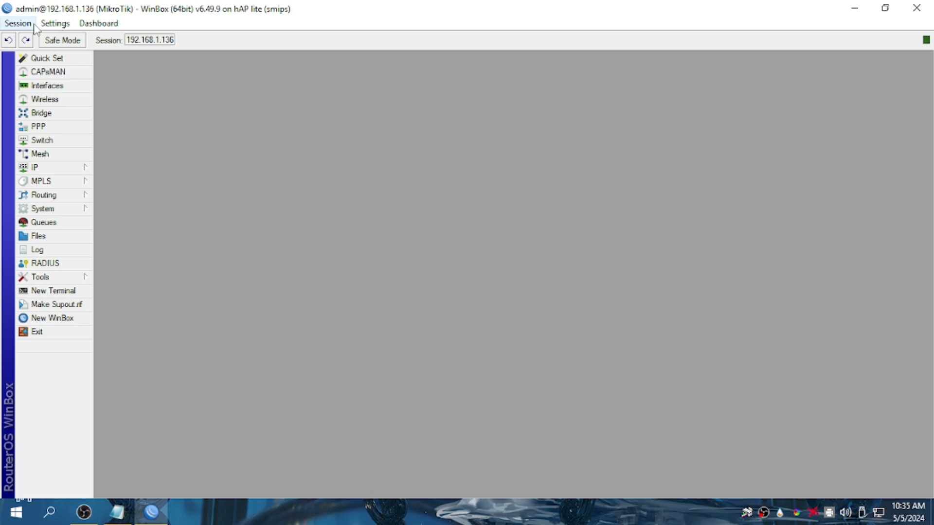
Open the firewall filter rules and the DHCP server leases, and place the DHCP Server window over the lower part of the Firewall window.
{"action": "left_click", "coordinate": [85, 172]}
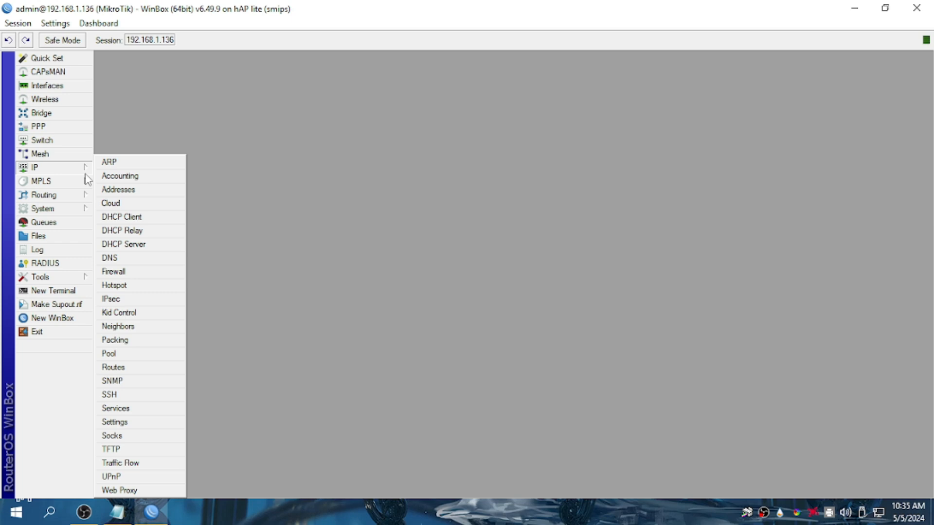
{"action": "left_click", "coordinate": [141, 273]}
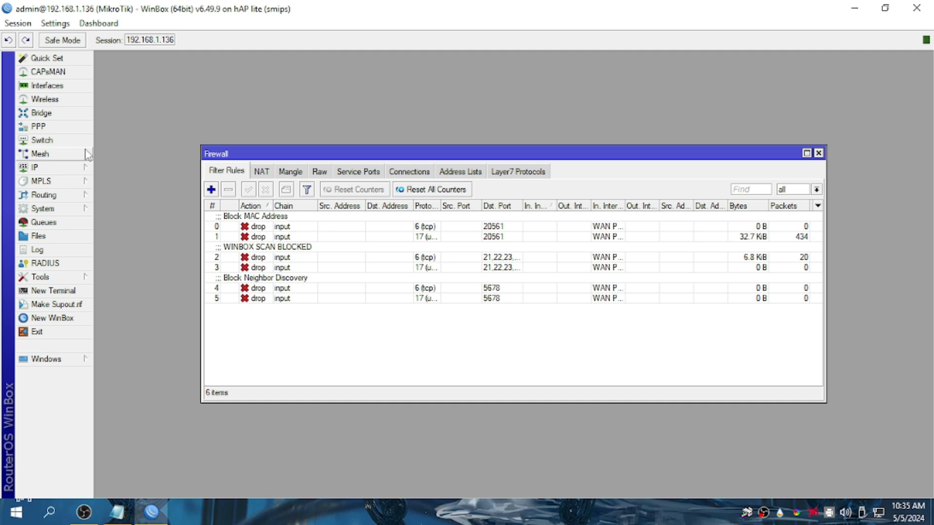
{"action": "left_click", "coordinate": [69, 170]}
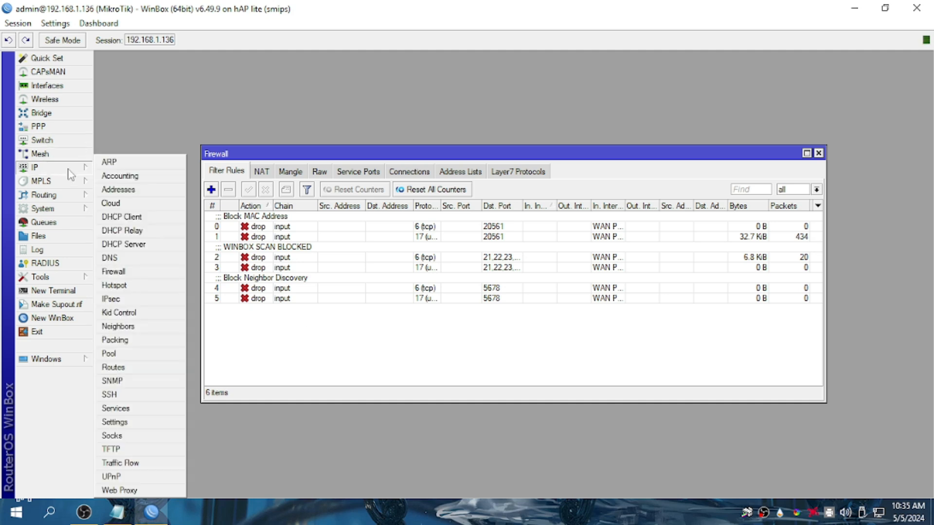
{"action": "left_click", "coordinate": [146, 245]}
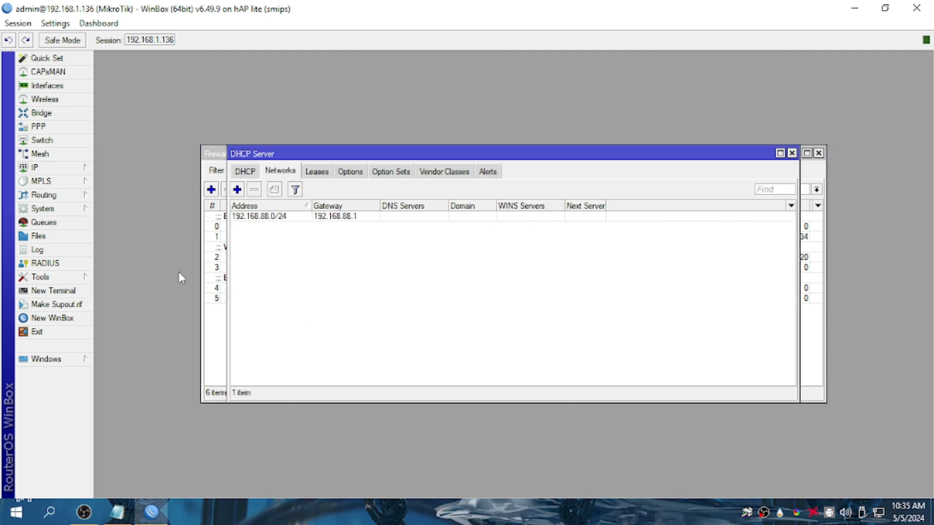
{"action": "left_click_drag", "start_coordinate": [401, 158], "coordinate": [601, 254]}
{"action": "left_click", "coordinate": [515, 267]}
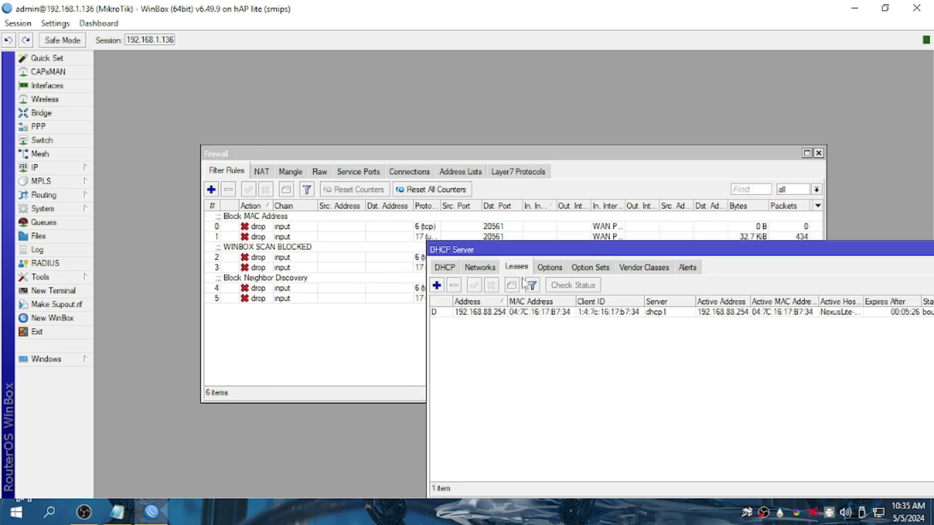
{"action": "left_click_drag", "start_coordinate": [536, 252], "coordinate": [305, 279]}
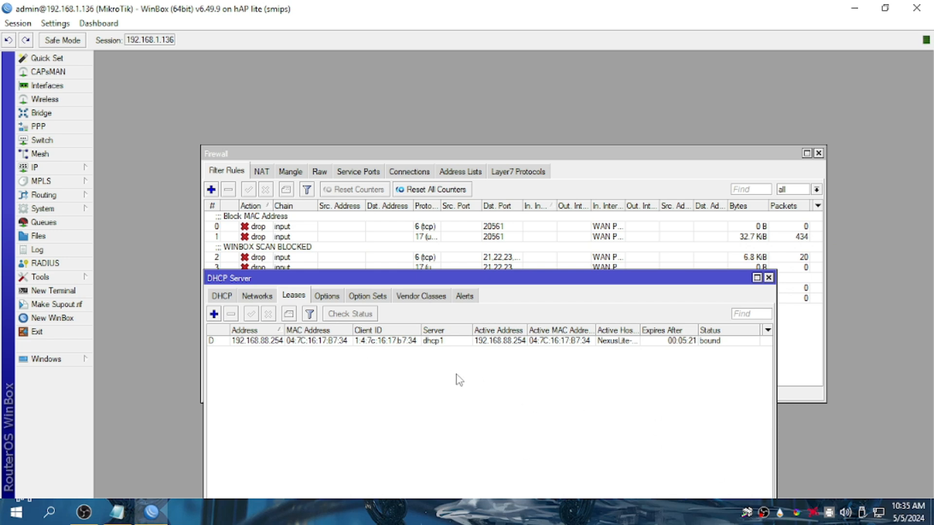
Make the DHCP lease for 192.168.88.254 static and close the DHCP Server window.
{"action": "left_click", "coordinate": [308, 342]}
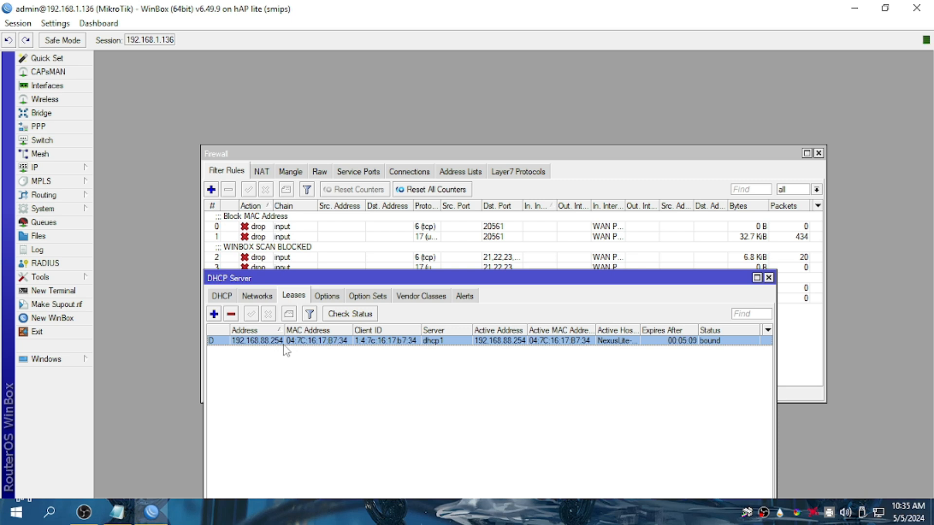
{"action": "right_click", "coordinate": [284, 343]}
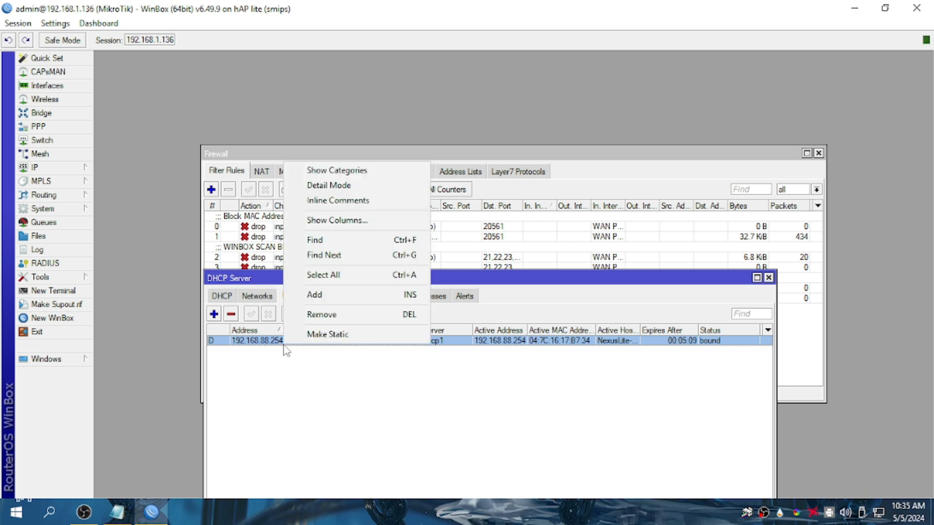
{"action": "left_click", "coordinate": [313, 336]}
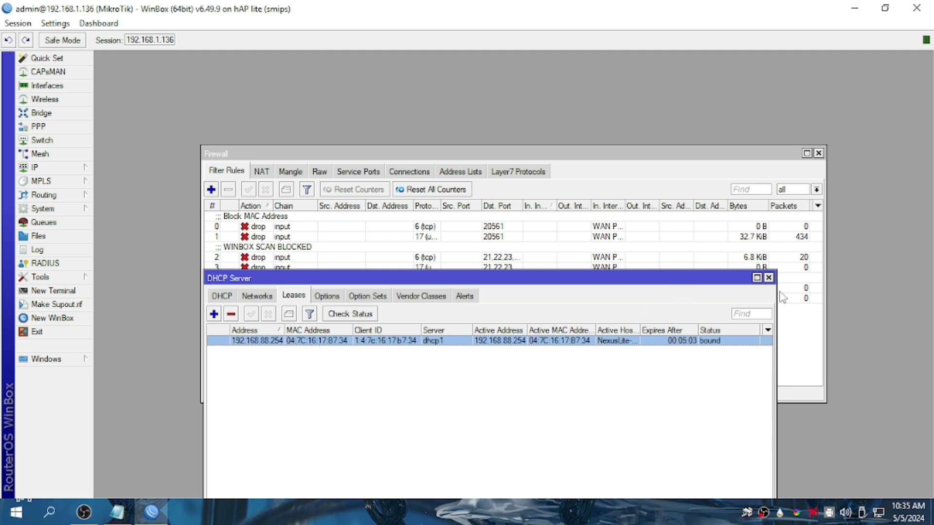
{"action": "left_click", "coordinate": [769, 278]}
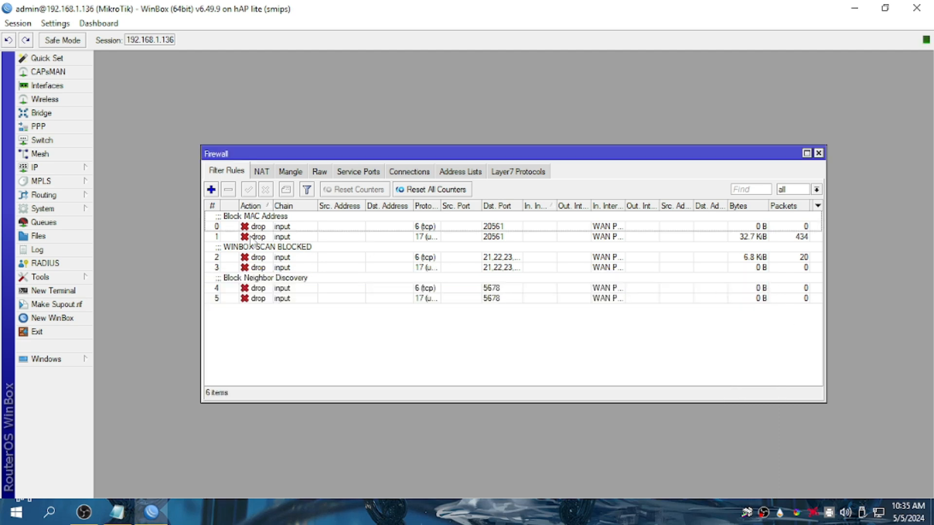
Start a new firewall filter rule with the input chain and source address 192.168.88.254.
{"action": "left_click", "coordinate": [211, 190]}
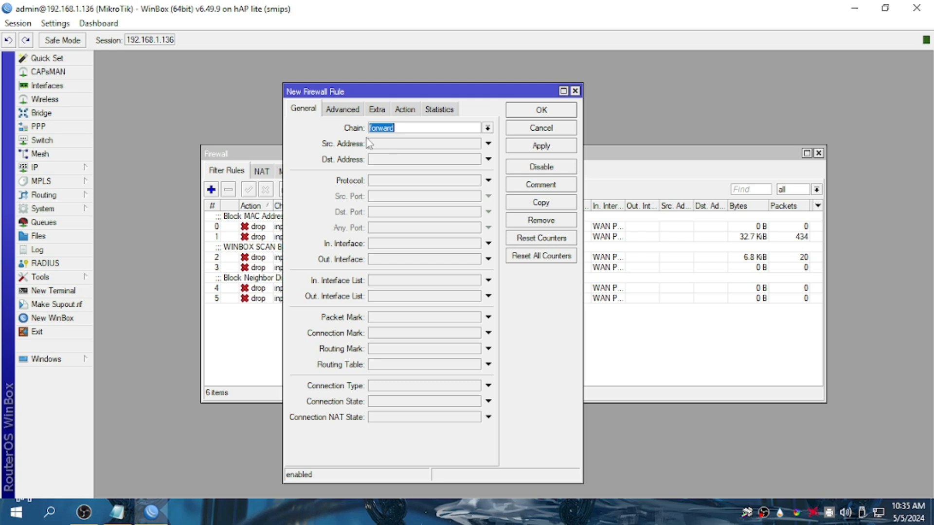
{"action": "left_click", "coordinate": [487, 129]}
{"action": "left_click", "coordinate": [464, 148]}
{"action": "left_click", "coordinate": [380, 145]}
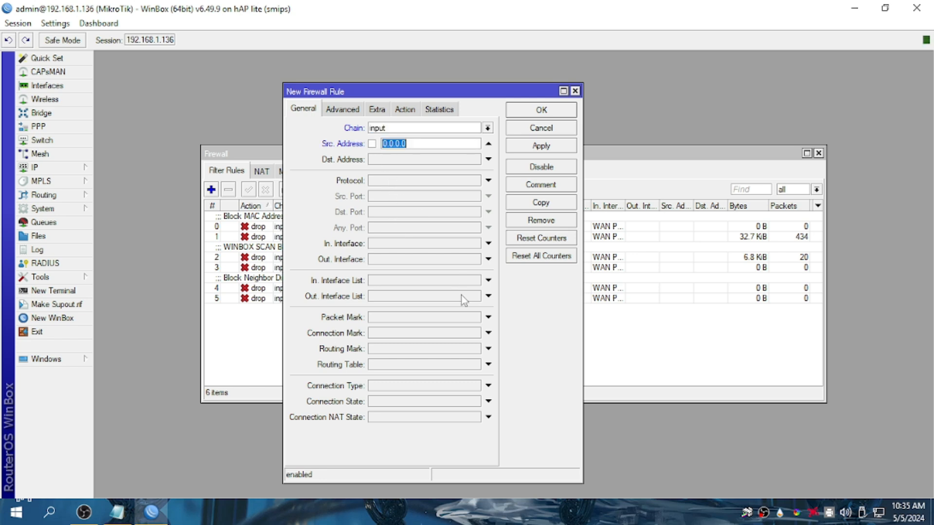
{"action": "type", "text": "192.168"}
{"action": "type", "text": ".25"}
{"action": "key", "text": "BackSpace"}
{"action": "key", "text": "BackSpace"}
{"action": "type", "text": "88.254"}
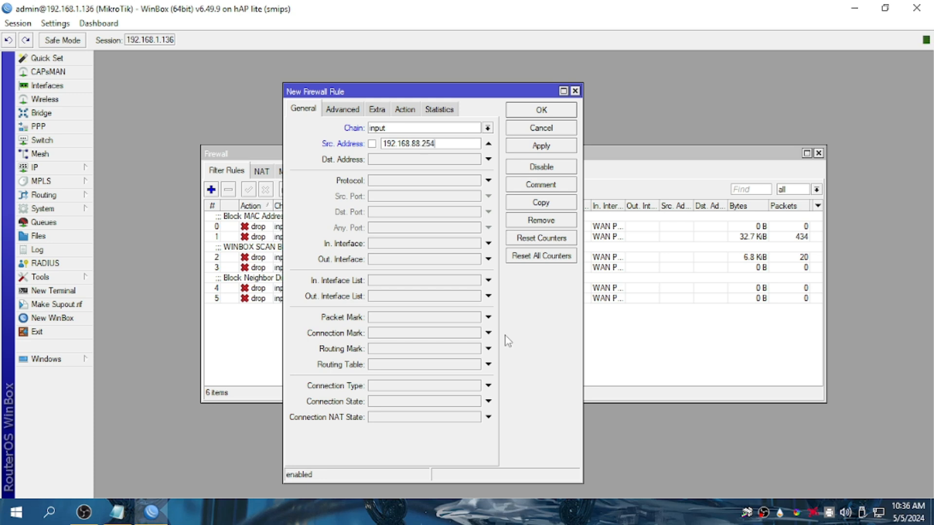
Invert the new rule's source address match so it covers every address except 192.168.88.254.
{"action": "left_click", "coordinate": [372, 143]}
{"action": "left_click_drag", "start_coordinate": [448, 144], "coordinate": [382, 142]}
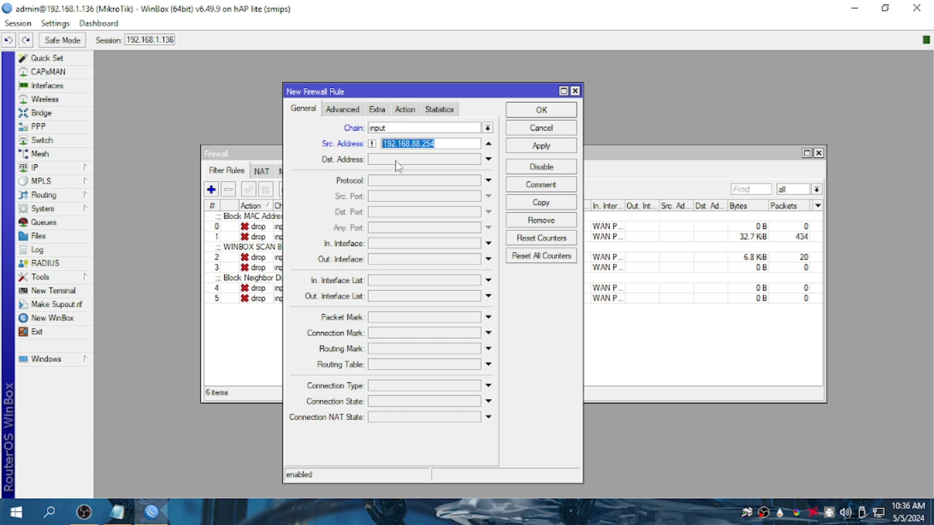
{"action": "left_click", "coordinate": [442, 144]}
{"action": "left_click_drag", "start_coordinate": [433, 147], "coordinate": [423, 143]}
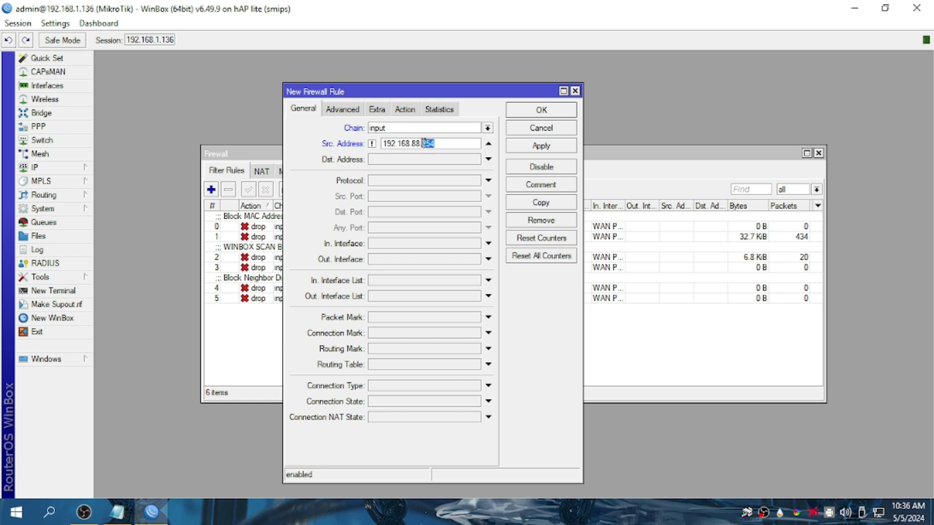
{"action": "left_click", "coordinate": [442, 144]}
Set the new firewall rule's action to drop and save the rule.
{"action": "left_click", "coordinate": [404, 110]}
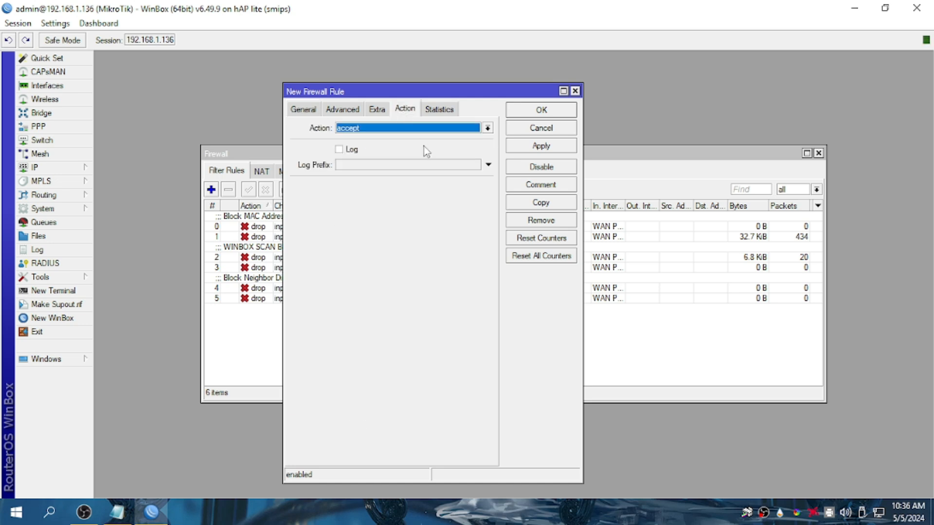
{"action": "left_click", "coordinate": [418, 127]}
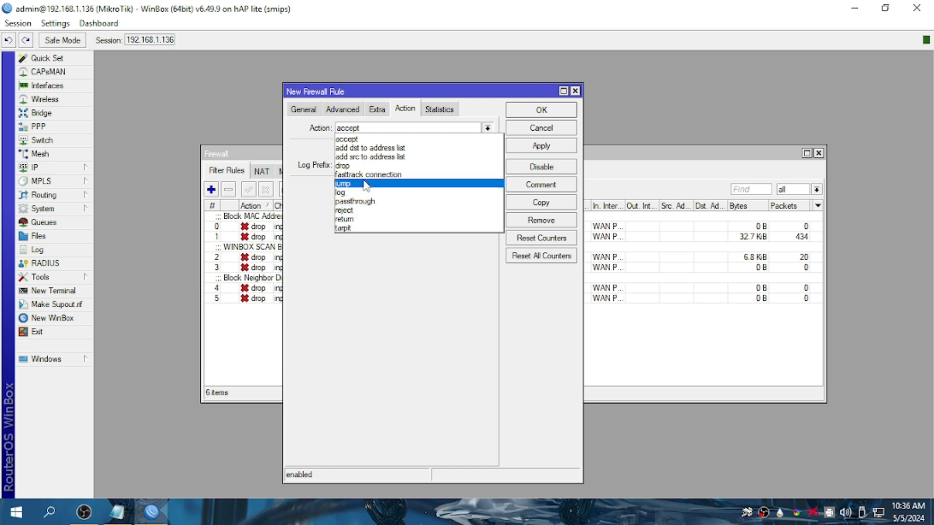
{"action": "left_click", "coordinate": [360, 166]}
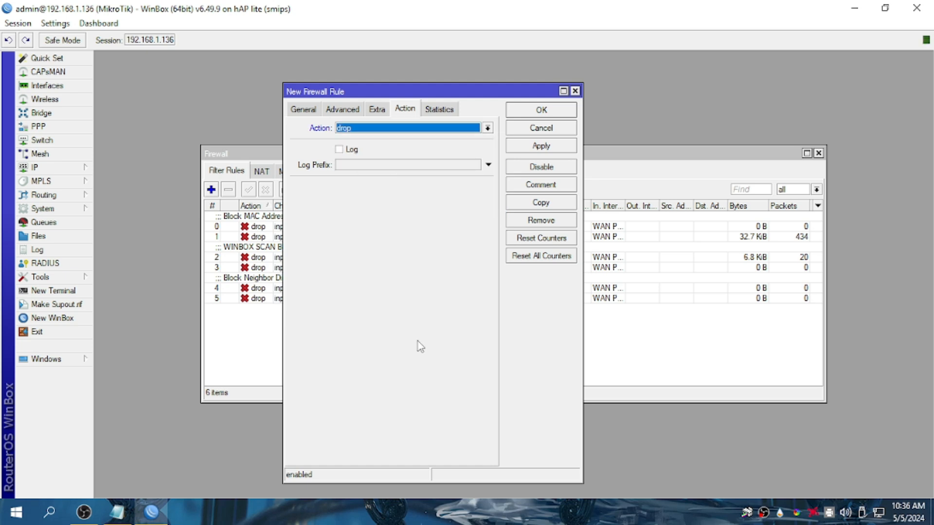
{"action": "left_click", "coordinate": [548, 149]}
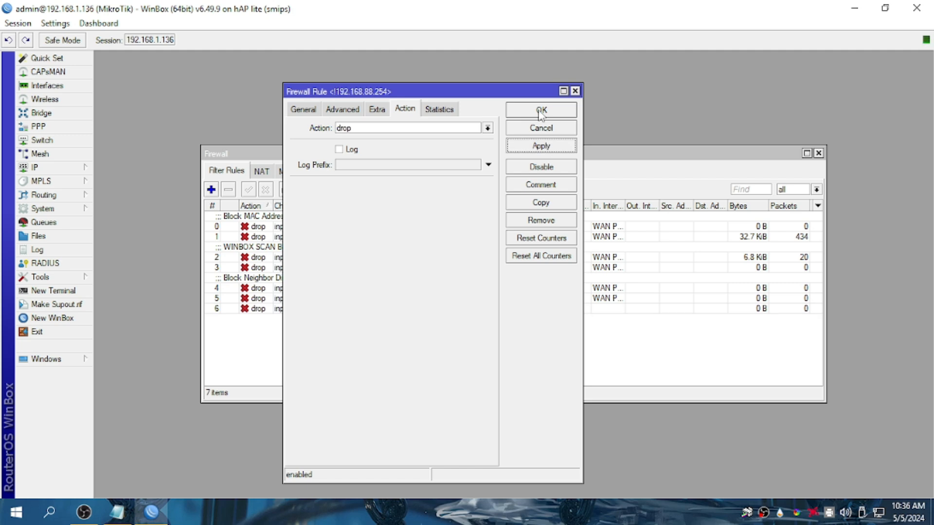
{"action": "left_click", "coordinate": [541, 110]}
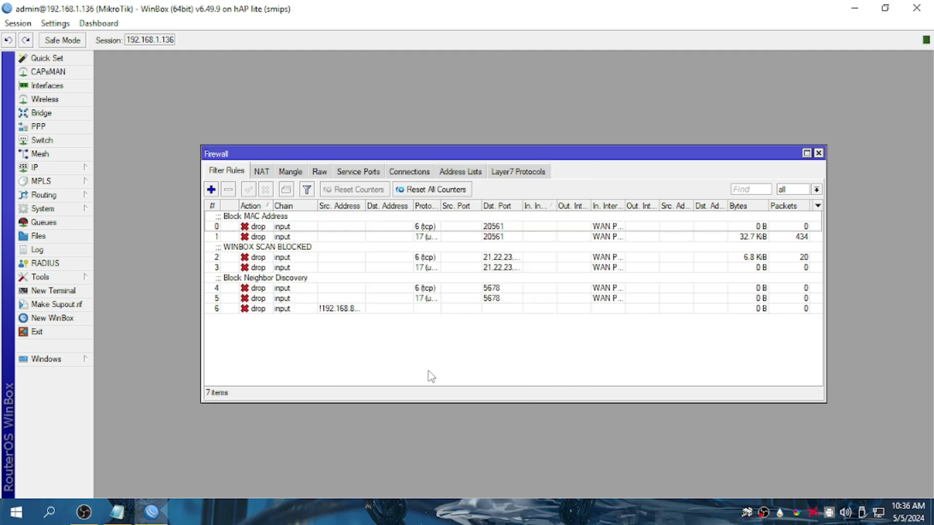
Add the comment BLOCK IP PORTS to the drop rule that excludes 192.168.88.254 and save it.
{"action": "double_click", "coordinate": [323, 308]}
{"action": "left_click", "coordinate": [549, 189]}
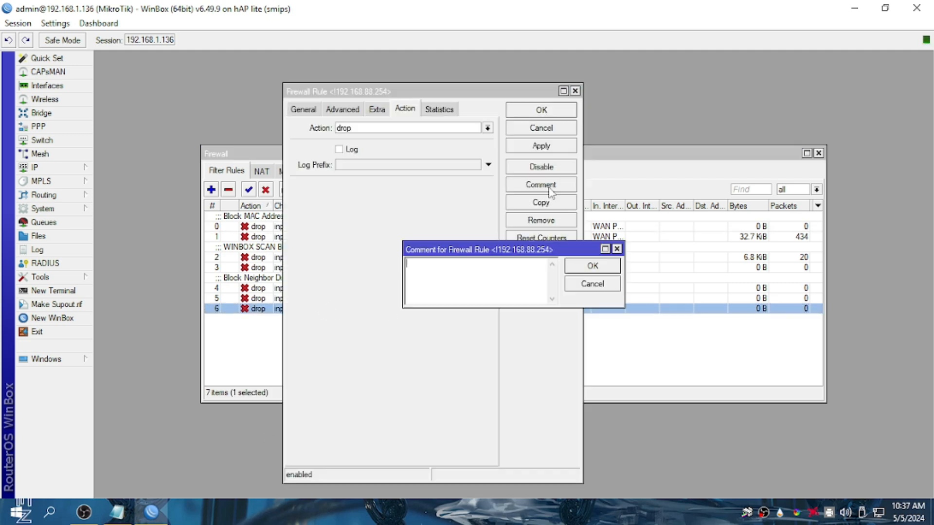
{"action": "type", "text": "bn"}
{"action": "type", "text": "OCK IP PORTS"}
{"action": "key", "text": "Return"}
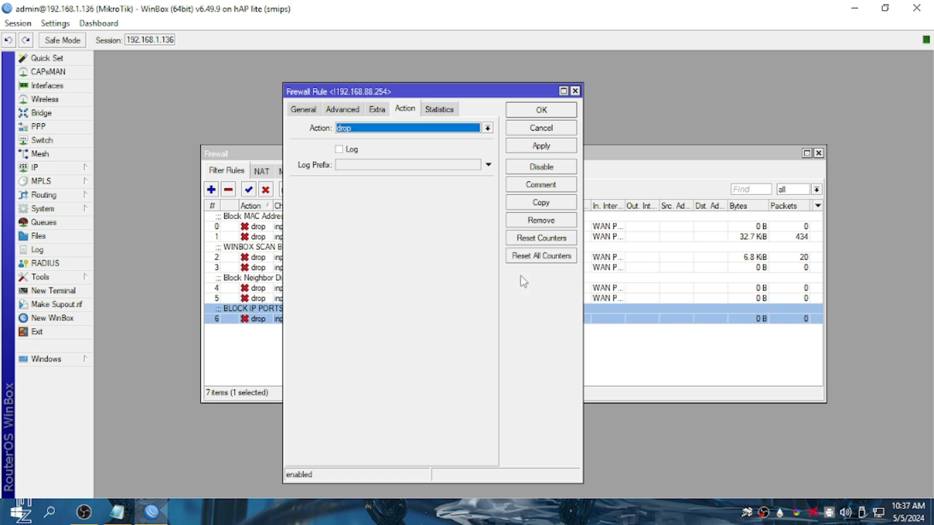
{"action": "left_click", "coordinate": [545, 111]}
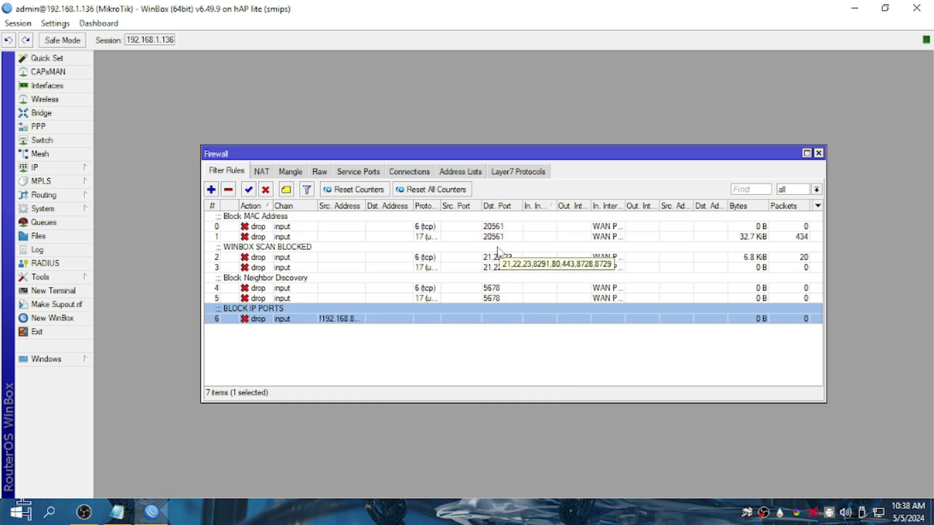
{"action": "left_click", "coordinate": [879, 513]}
{"action": "left_click", "coordinate": [878, 513]}
{"action": "left_click", "coordinate": [506, 440]}
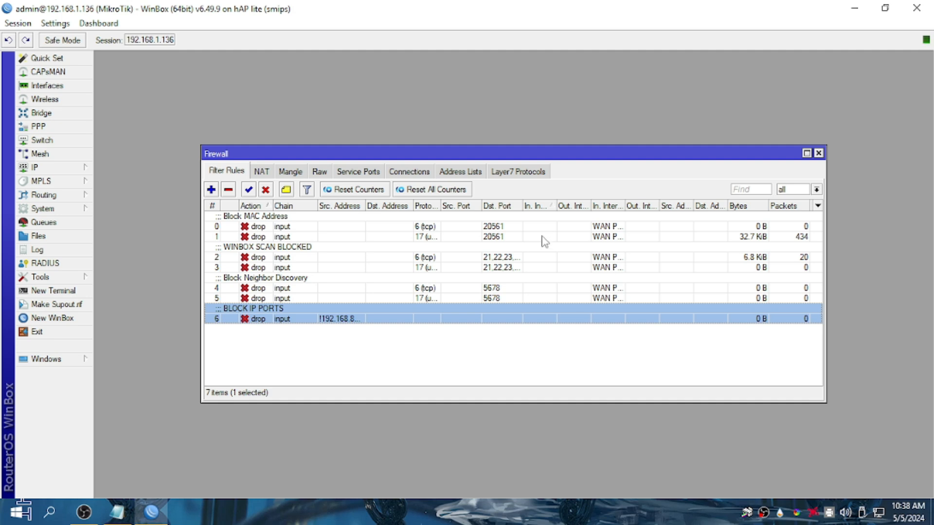
Close the Firewall window, check the DHCP server's leases, and close the DHCP Server window.
{"action": "left_click", "coordinate": [819, 153]}
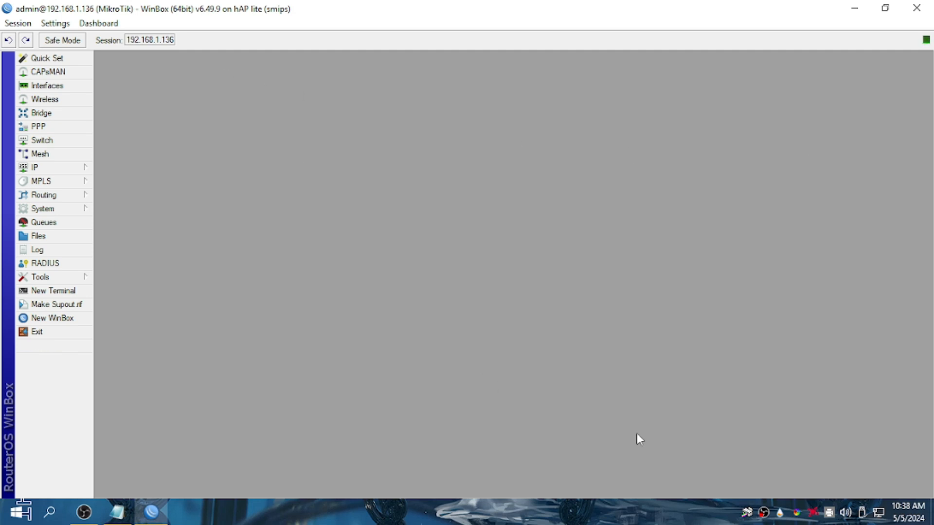
{"action": "left_click", "coordinate": [49, 167]}
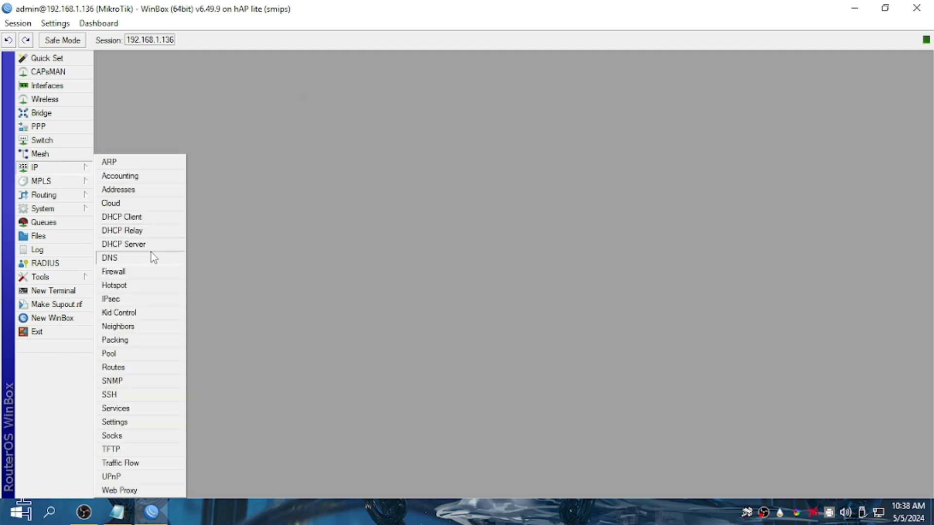
{"action": "left_click", "coordinate": [142, 244]}
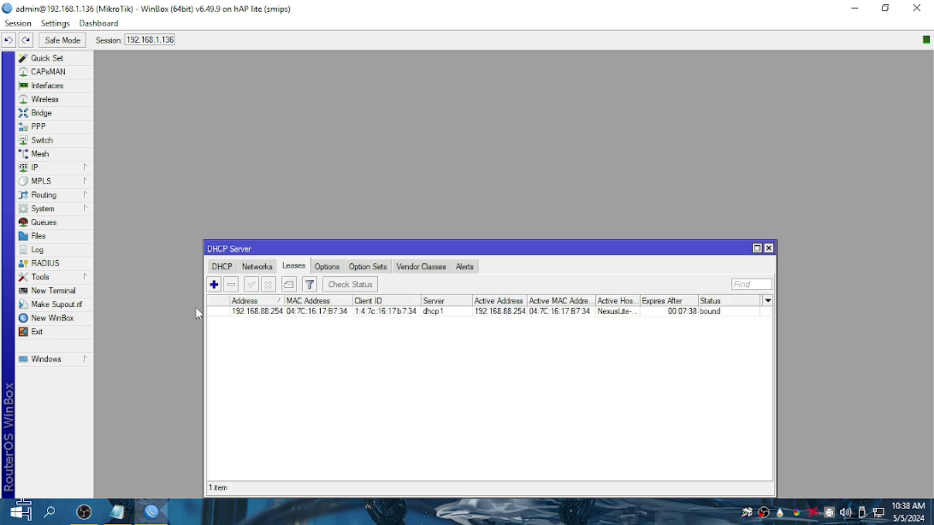
{"action": "left_click", "coordinate": [55, 169]}
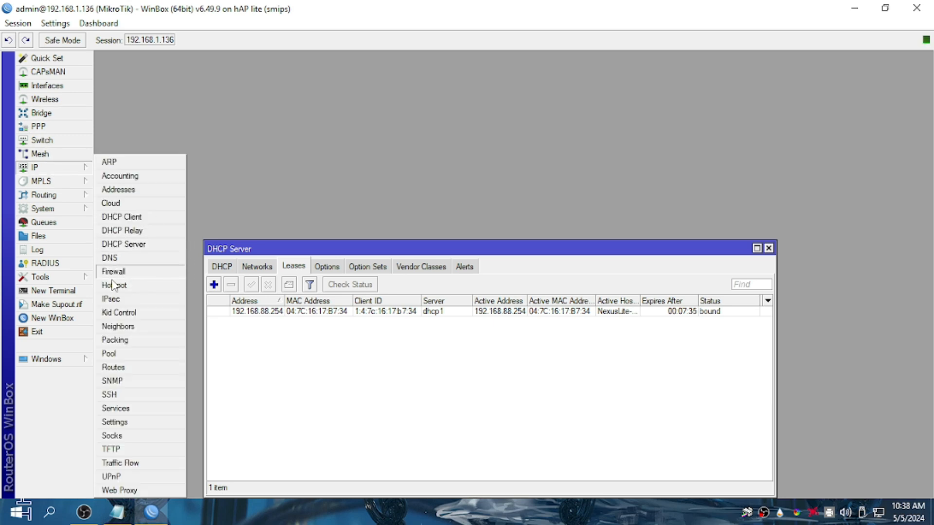
{"action": "left_click", "coordinate": [769, 248]}
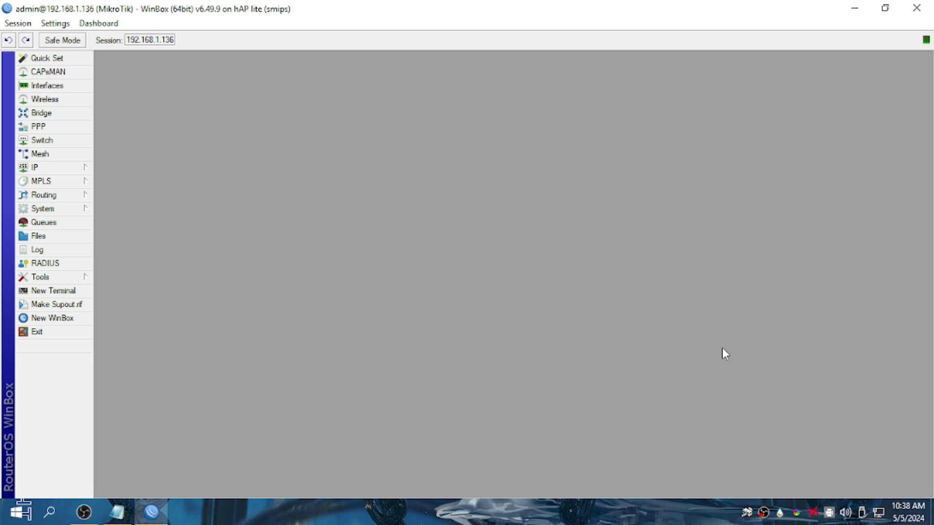
Switch to Windows network settings and check the IPv4 address in the Ethernet adapter's connection details.
{"action": "left_click", "coordinate": [879, 512]}
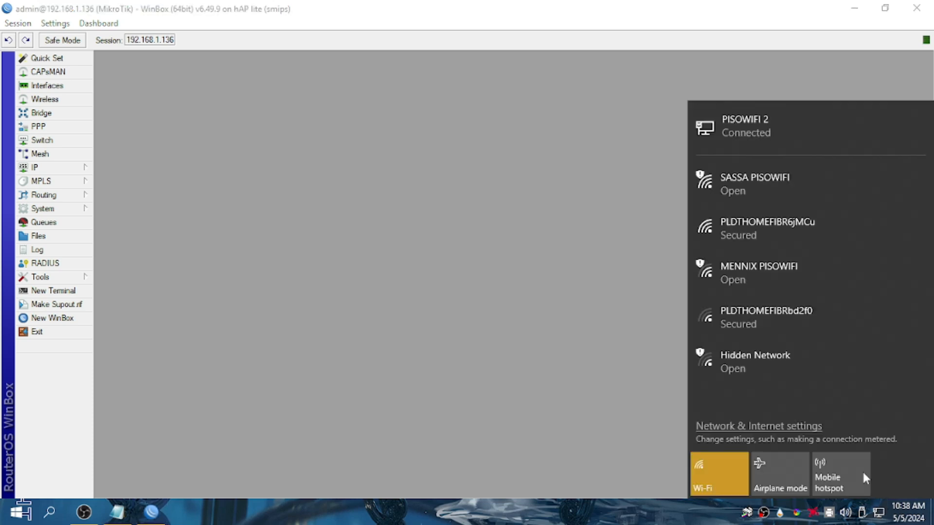
{"action": "left_click", "coordinate": [746, 140]}
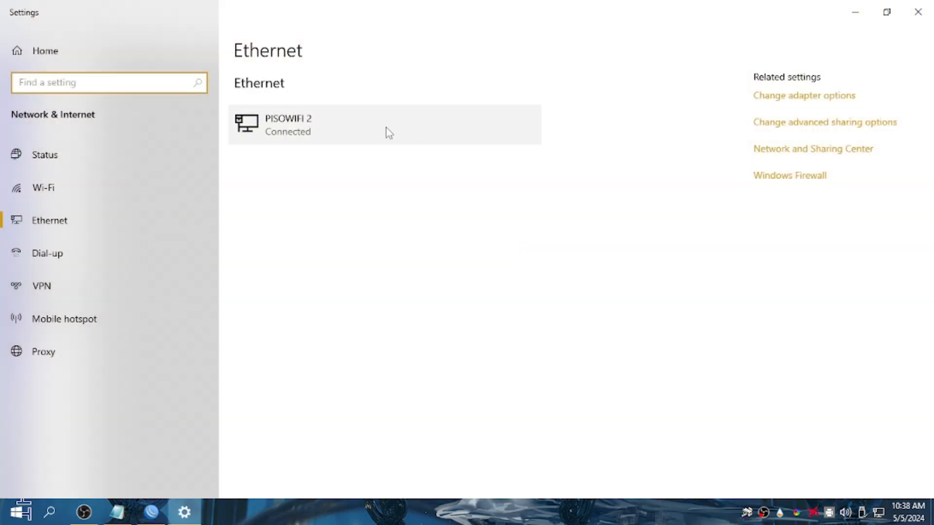
{"action": "left_click", "coordinate": [761, 96]}
{"action": "double_click", "coordinate": [381, 194]}
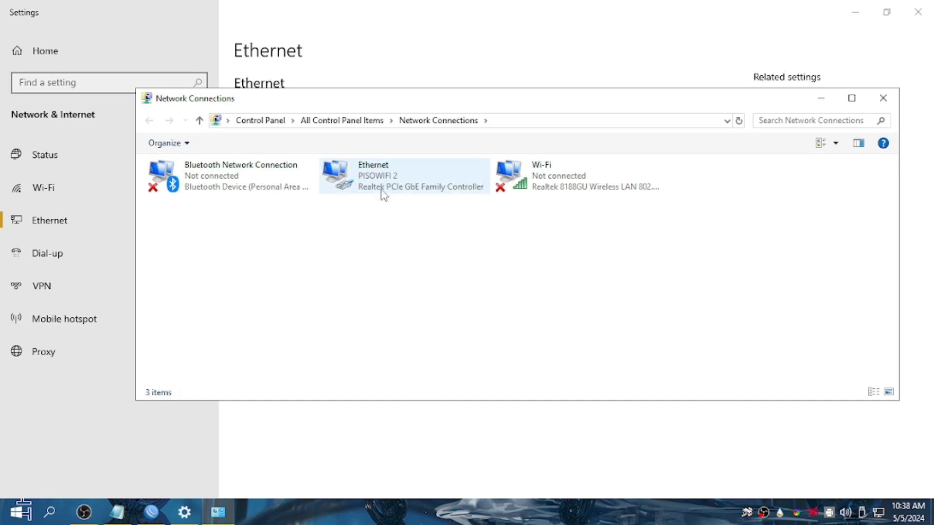
{"action": "left_click", "coordinate": [393, 247]}
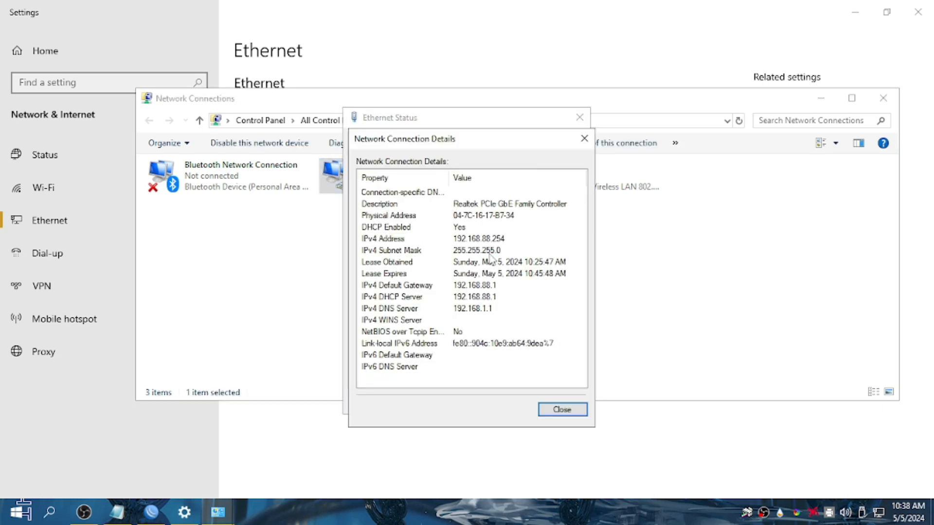
{"action": "left_click", "coordinate": [480, 239]}
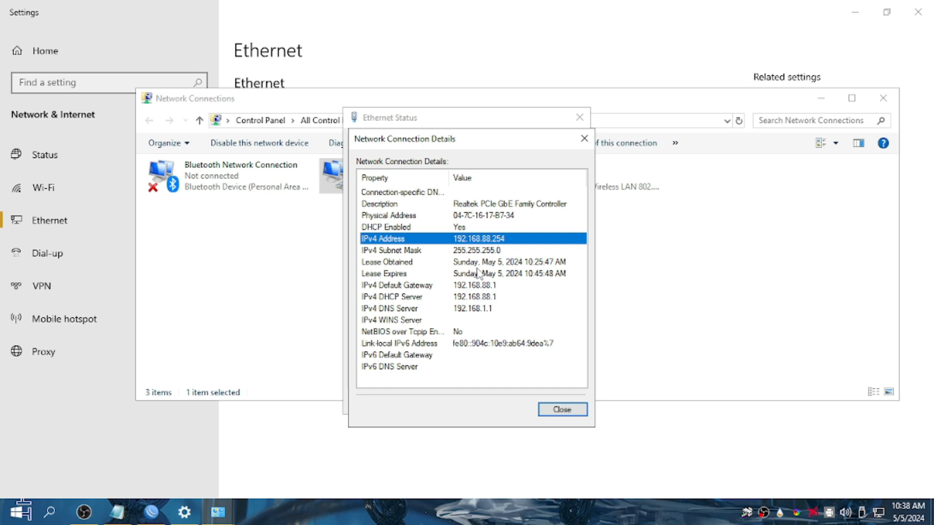
{"action": "left_click", "coordinate": [584, 138]}
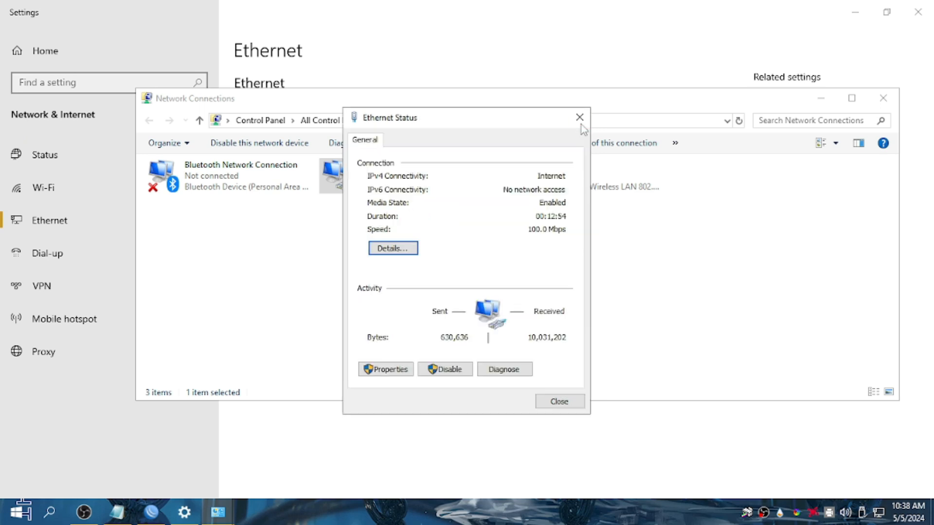
{"action": "left_click", "coordinate": [579, 117]}
Switch the Ethernet adapter's IPv4 configuration to manual addressing with IP address 192.168.88.250.
{"action": "right_click", "coordinate": [428, 174]}
{"action": "left_click", "coordinate": [469, 303]}
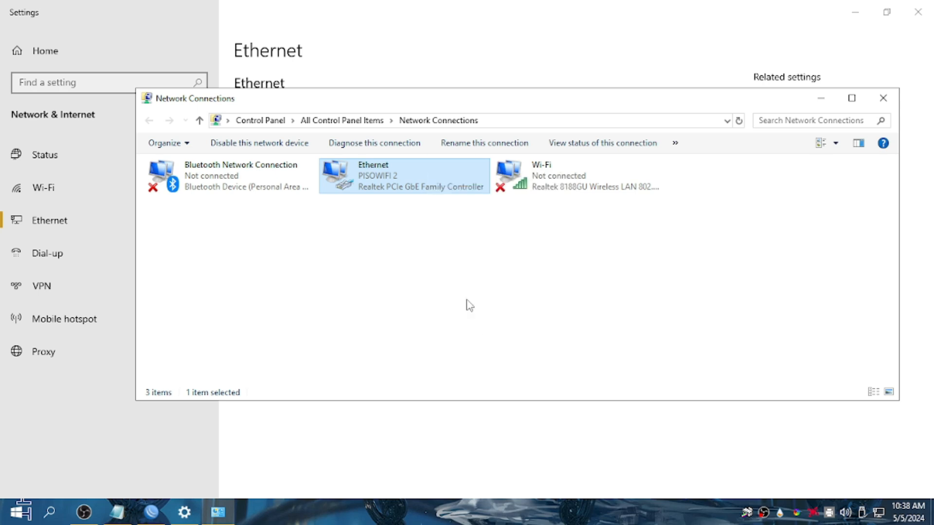
{"action": "double_click", "coordinate": [314, 300]}
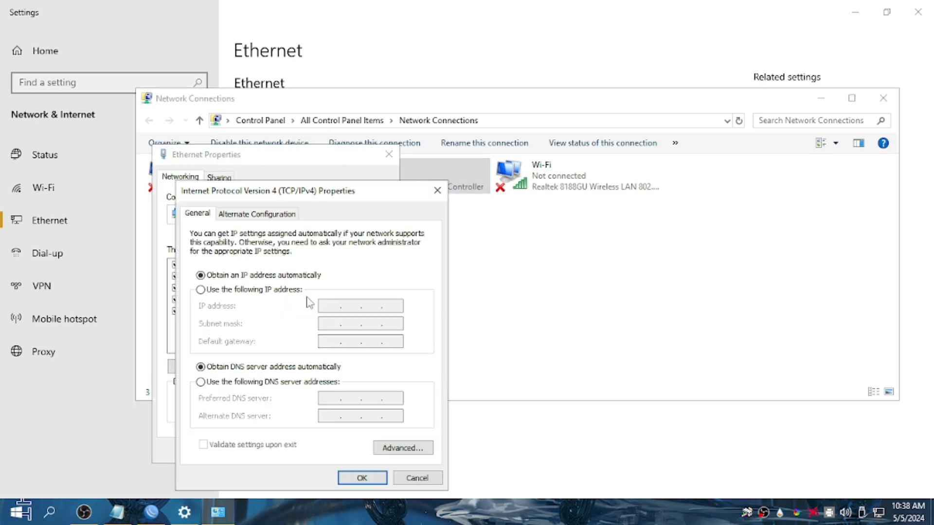
{"action": "left_click", "coordinate": [258, 289]}
{"action": "left_click", "coordinate": [333, 307]}
{"action": "type", "text": "192 . 168 . "}
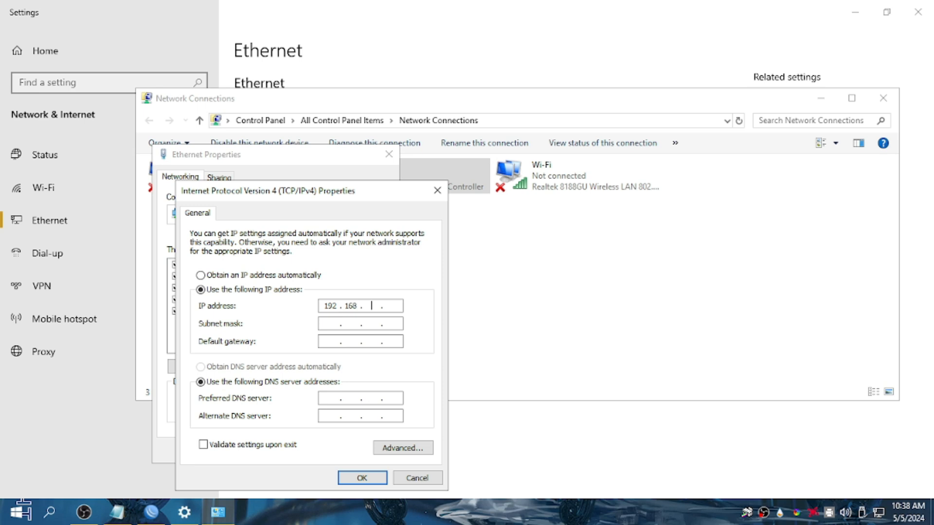
{"action": "type", "text": "88 . 250"}
Fill in subnet mask 255.255.255.0 and a default gateway in the 192.168.88 network, and save the Ethernet adapter's properties.
{"action": "left_click", "coordinate": [325, 327]}
{"action": "type", "text": "192163"}
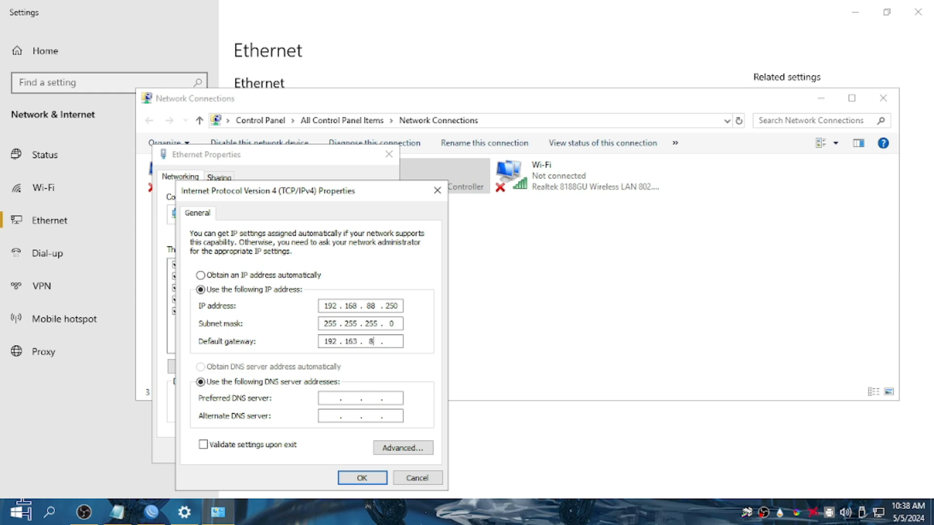
{"action": "key", "text": "BackSpace"}
{"action": "key", "text": "BackSpace"}
{"action": "type", "text": "68 . 88"}
{"action": "left_click", "coordinate": [362, 477]}
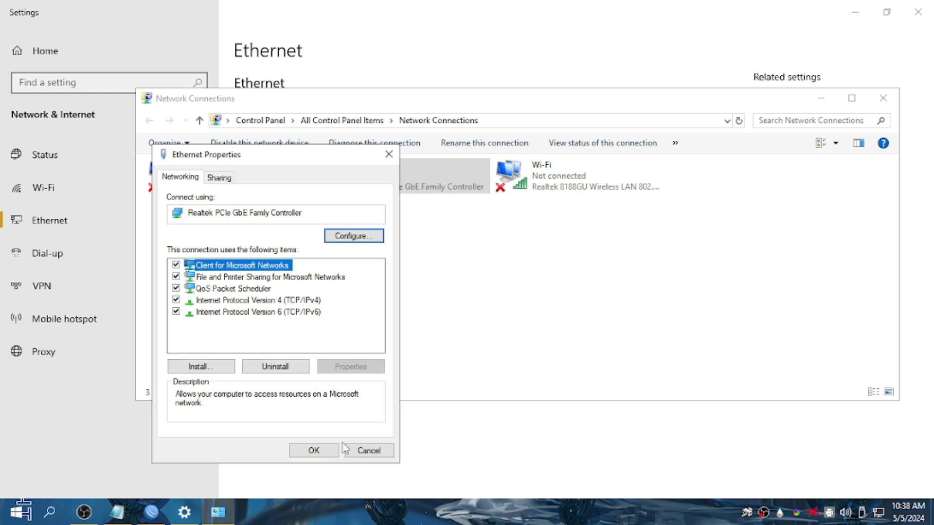
{"action": "left_click", "coordinate": [336, 447]}
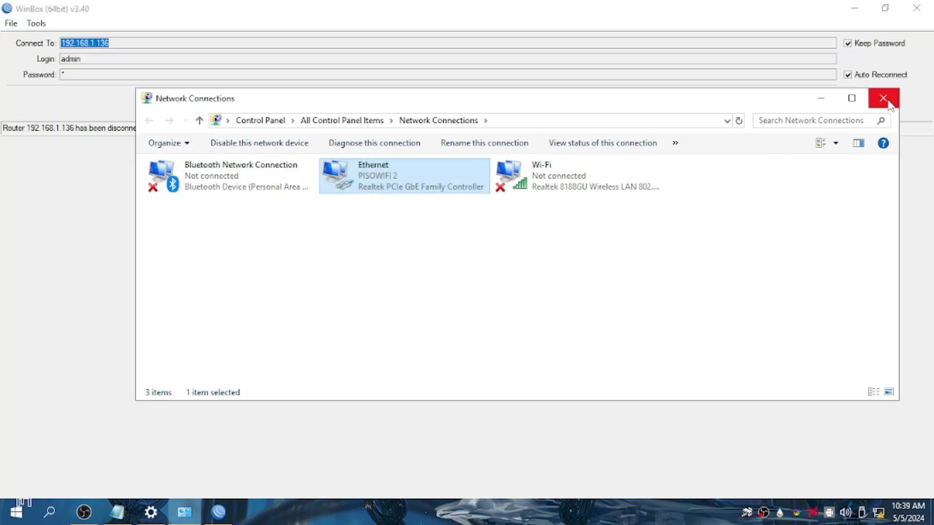
Close Network Connections and try to reconnect to the router at 192.168.1.136 in WinBox, cancelling the pending attempts.
{"action": "left_click", "coordinate": [883, 97]}
{"action": "left_click", "coordinate": [811, 100]}
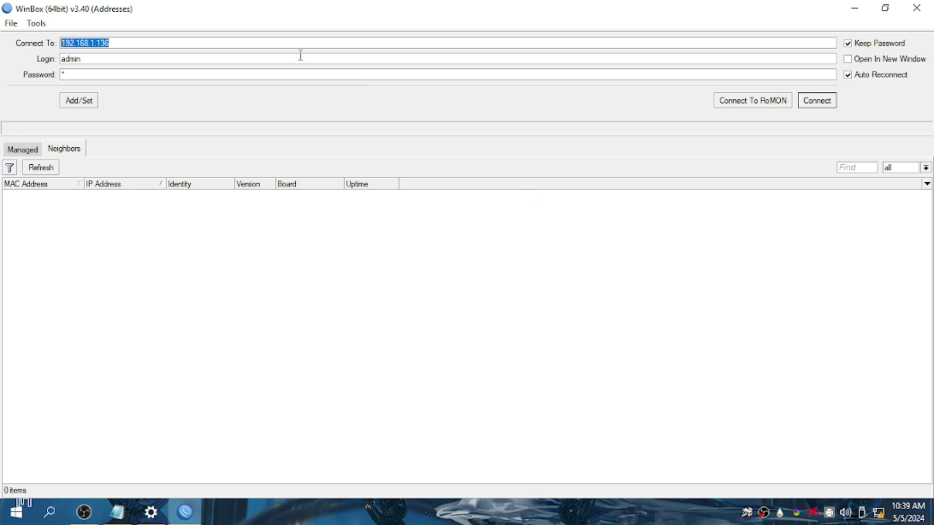
{"action": "left_click", "coordinate": [821, 102]}
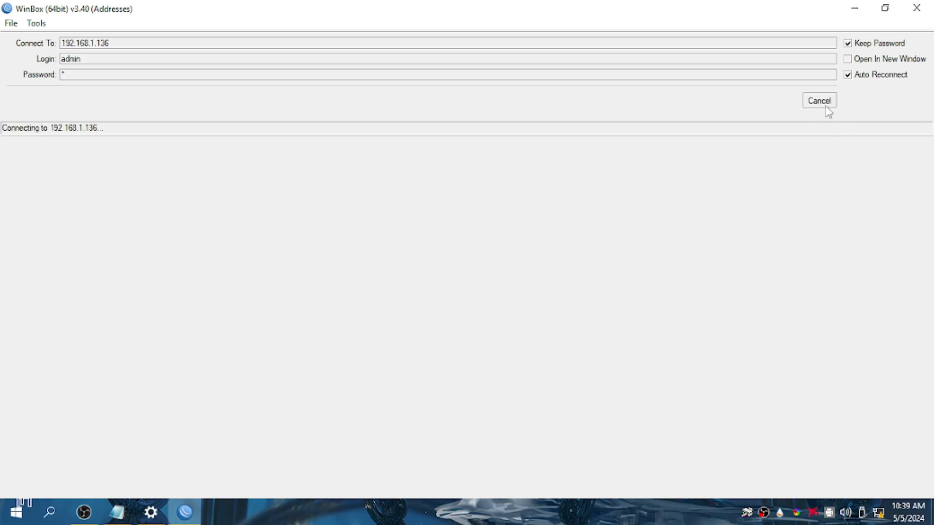
{"action": "left_click", "coordinate": [826, 106]}
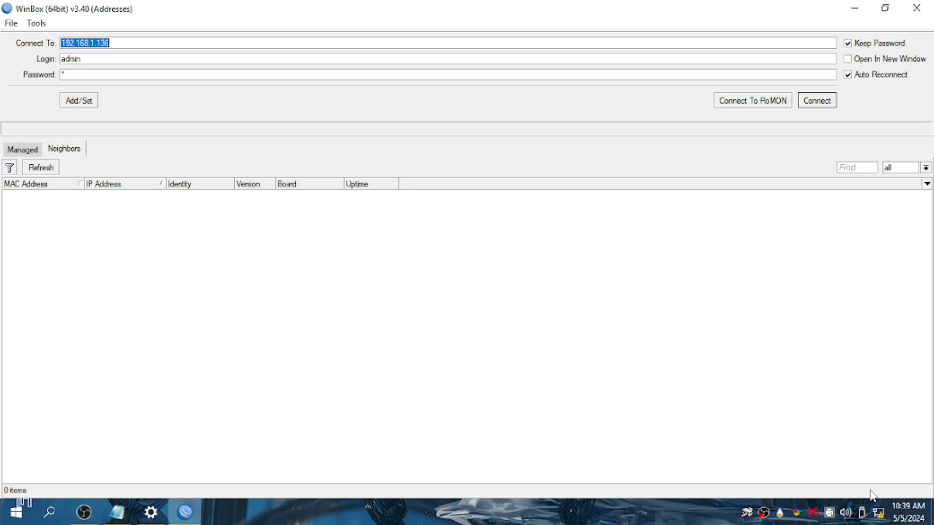
Try to connect to the router at 192.168.88.1 instead.
{"action": "left_click_drag", "start_coordinate": [116, 43], "coordinate": [90, 42]}
{"action": "type", "text": "88"}
{"action": "key", "text": "Return"}
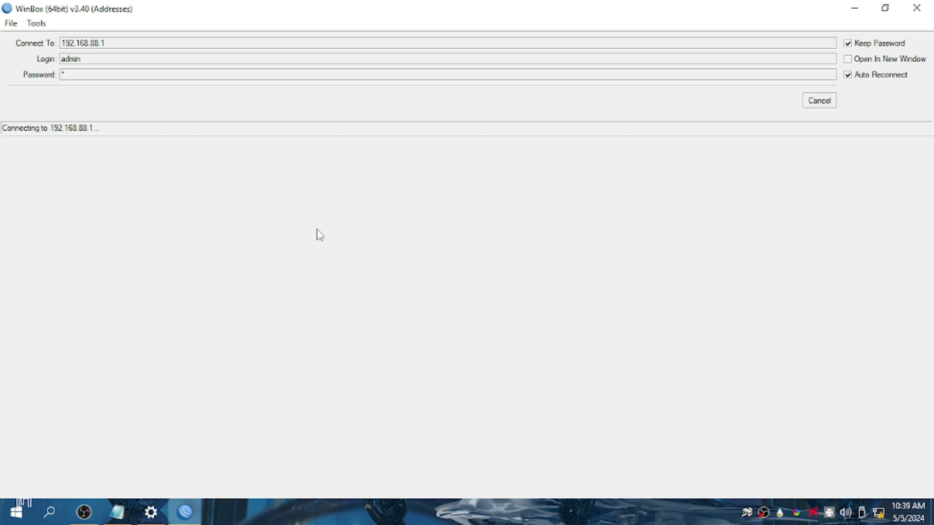
Check the IPv4 address in the Ethernet adapter's connection details and close Network Connections.
{"action": "left_click", "coordinate": [876, 514]}
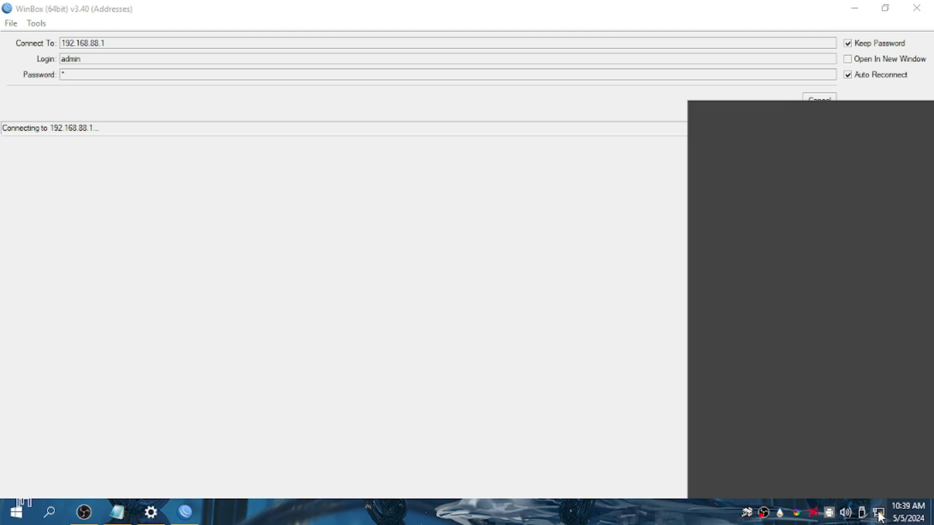
{"action": "left_click", "coordinate": [771, 142]}
{"action": "left_click", "coordinate": [248, 136]}
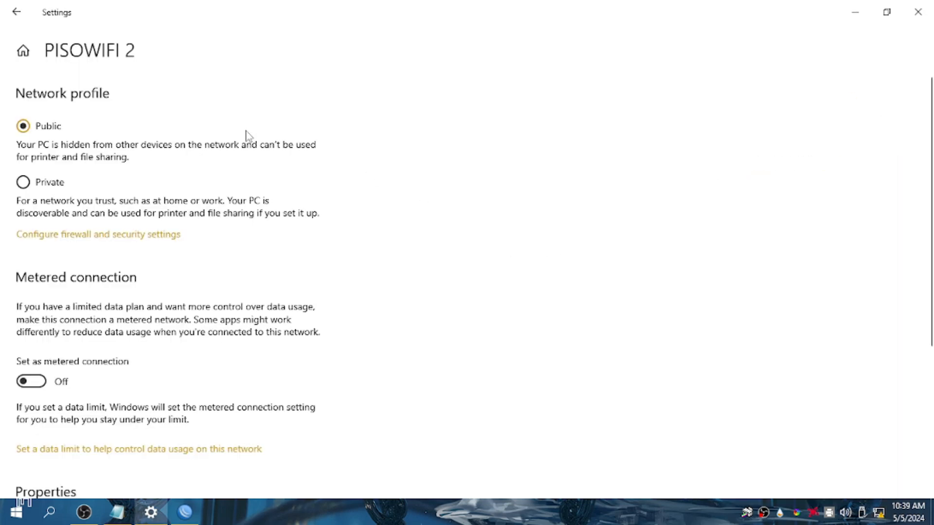
{"action": "left_click", "coordinate": [16, 11]}
{"action": "left_click", "coordinate": [808, 96]}
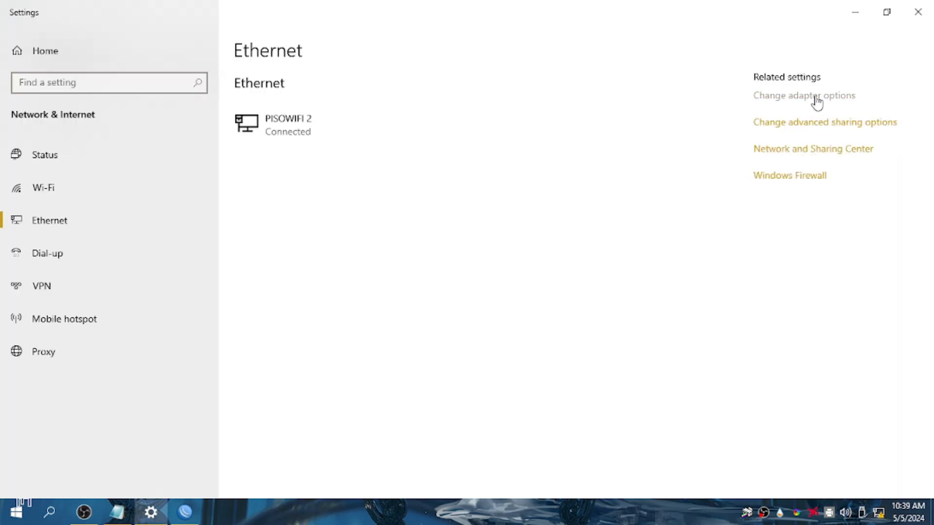
{"action": "double_click", "coordinate": [370, 173]}
{"action": "left_click", "coordinate": [393, 248]}
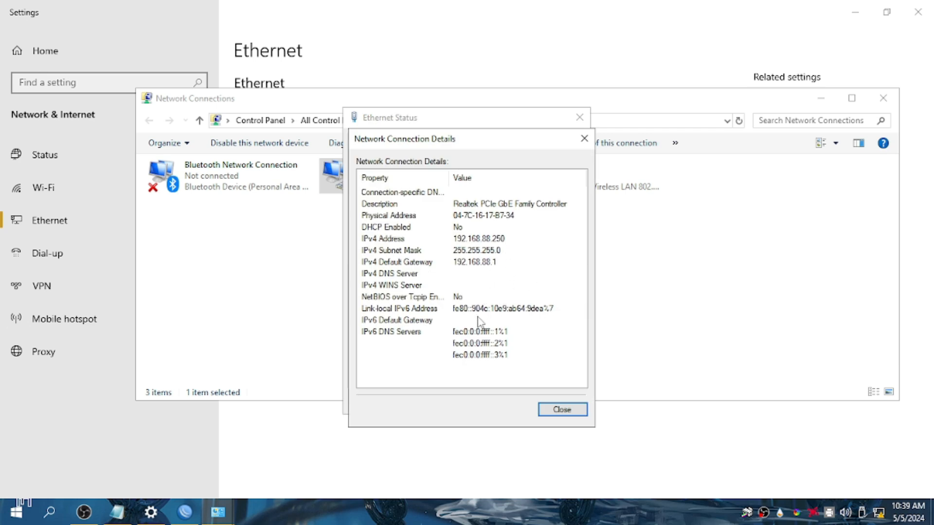
{"action": "left_click", "coordinate": [506, 240]}
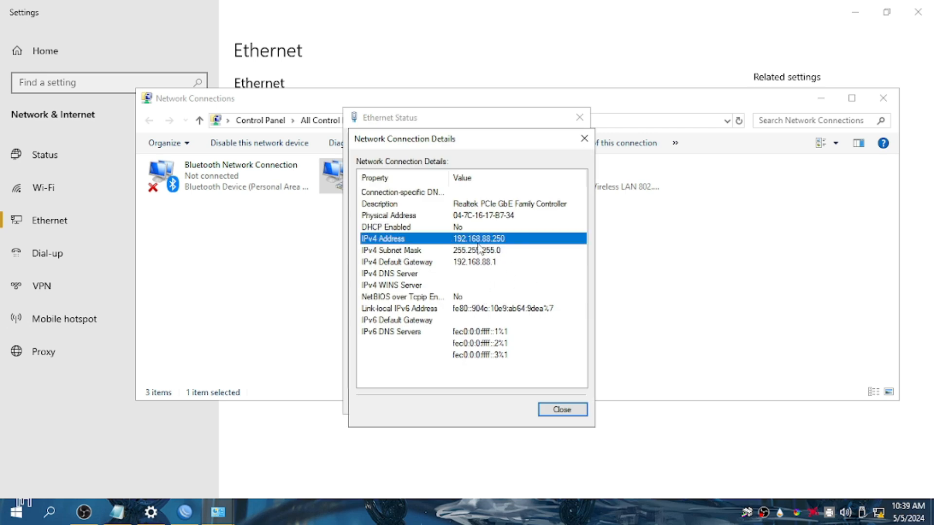
{"action": "left_click", "coordinate": [561, 410]}
{"action": "left_click", "coordinate": [576, 404]}
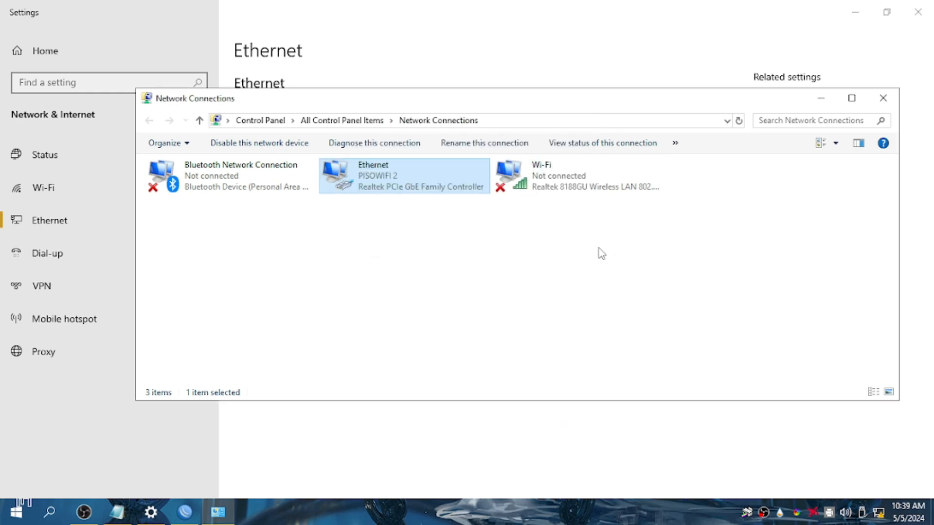
{"action": "left_click", "coordinate": [883, 98]}
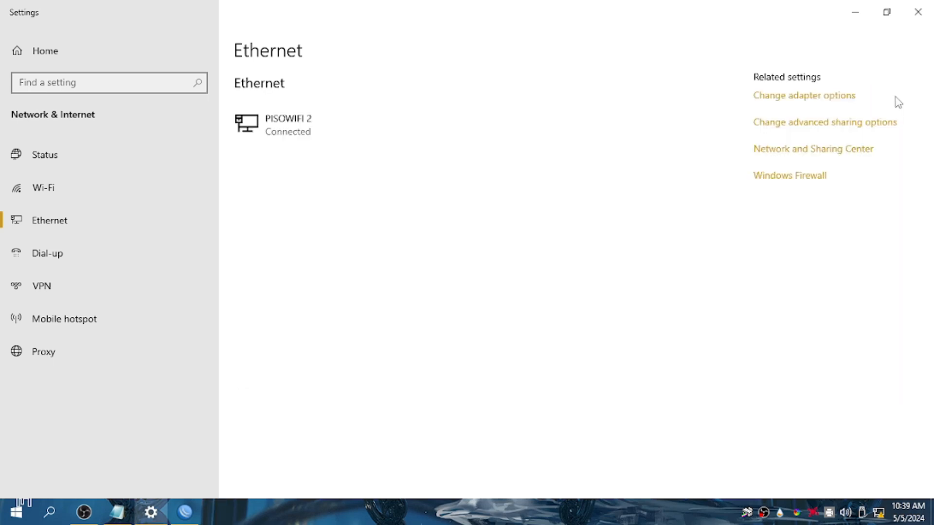
Set the Ethernet adapter's IPv4 configuration to obtain an IP address automatically, save it, and close the network settings.
{"action": "left_click", "coordinate": [879, 515]}
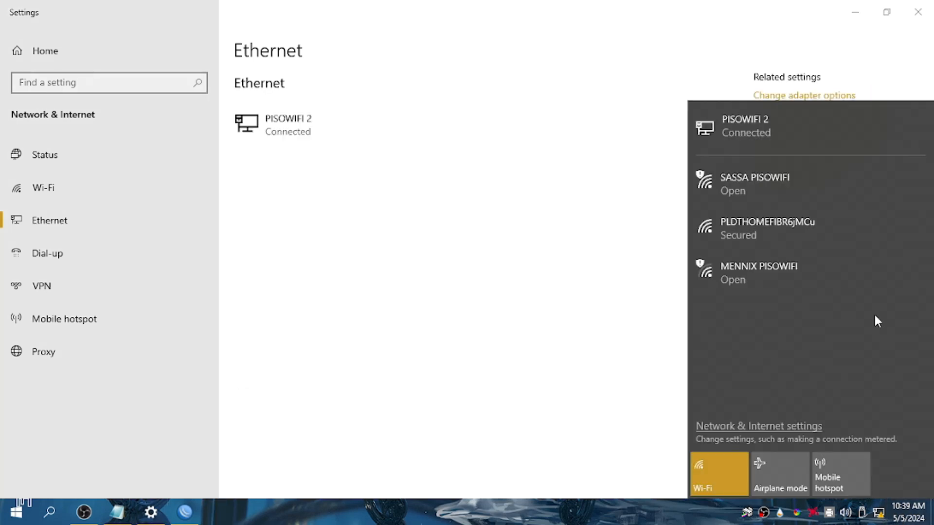
{"action": "left_click", "coordinate": [768, 129]}
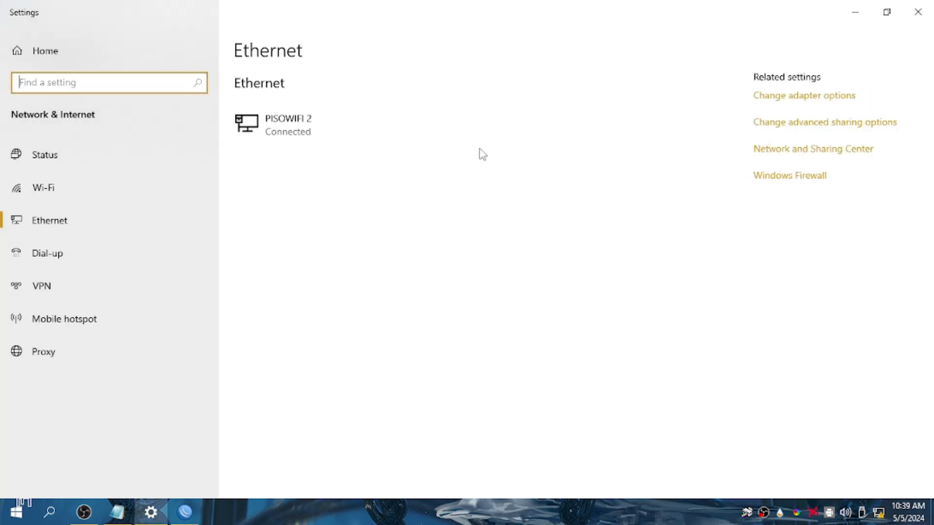
{"action": "left_click", "coordinate": [755, 96]}
{"action": "left_click", "coordinate": [416, 174]}
{"action": "right_click", "coordinate": [413, 172]}
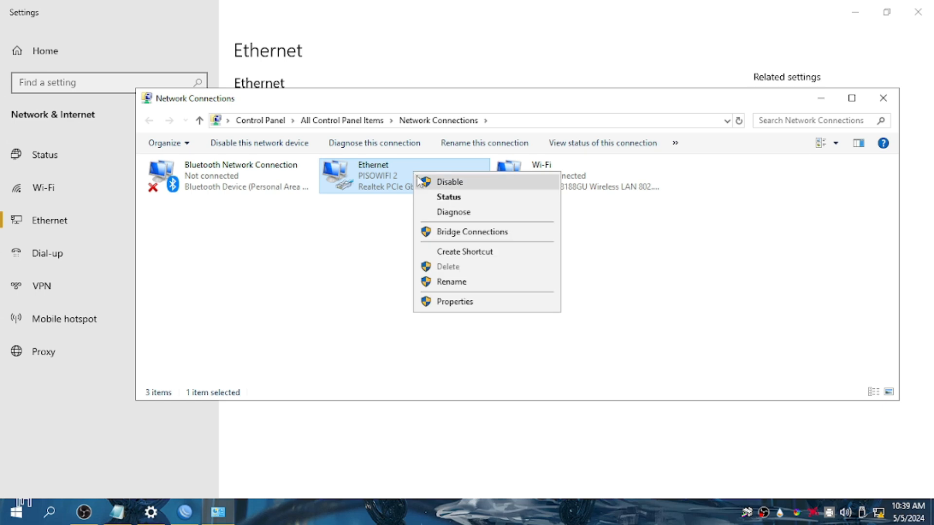
{"action": "double_click", "coordinate": [376, 194]}
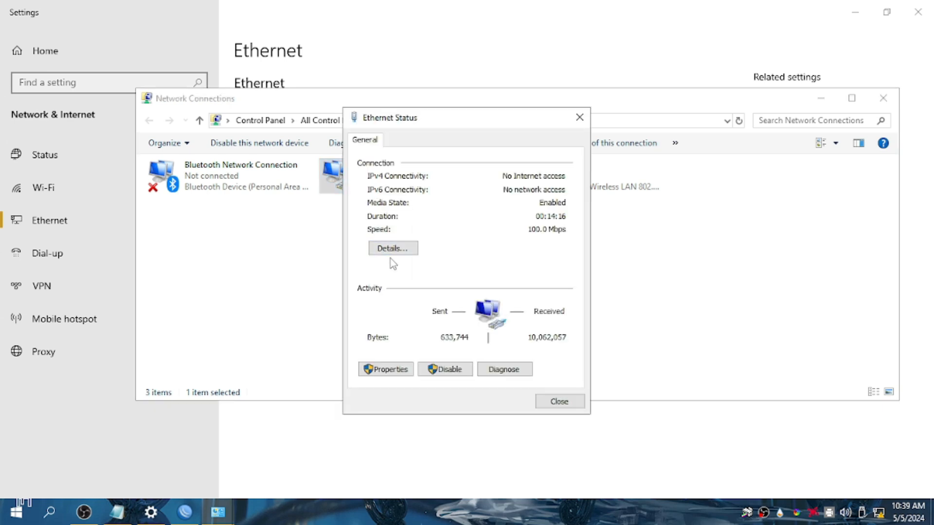
{"action": "left_click", "coordinate": [387, 370]}
{"action": "double_click", "coordinate": [467, 279]}
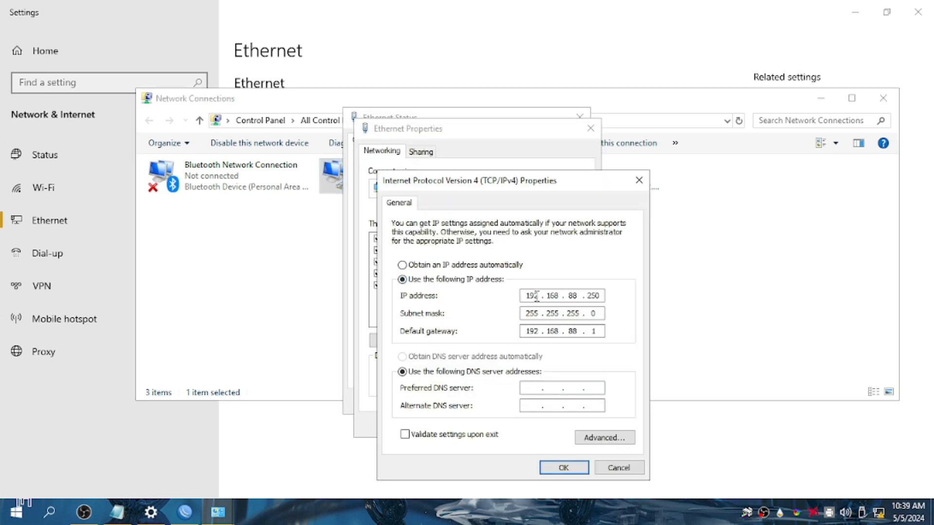
{"action": "left_click", "coordinate": [470, 267]}
{"action": "left_click", "coordinate": [559, 464]}
{"action": "left_click", "coordinate": [534, 428]}
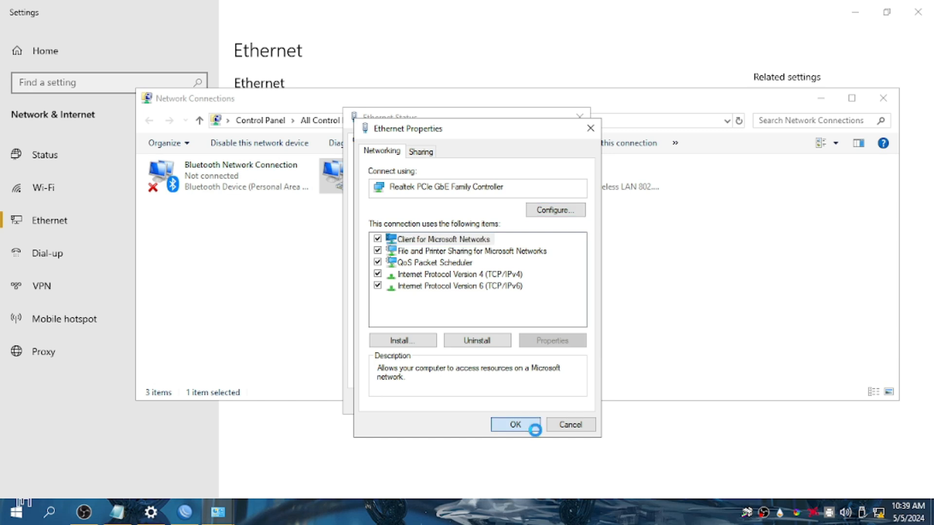
{"action": "left_click", "coordinate": [558, 402]}
{"action": "left_click", "coordinate": [895, 99]}
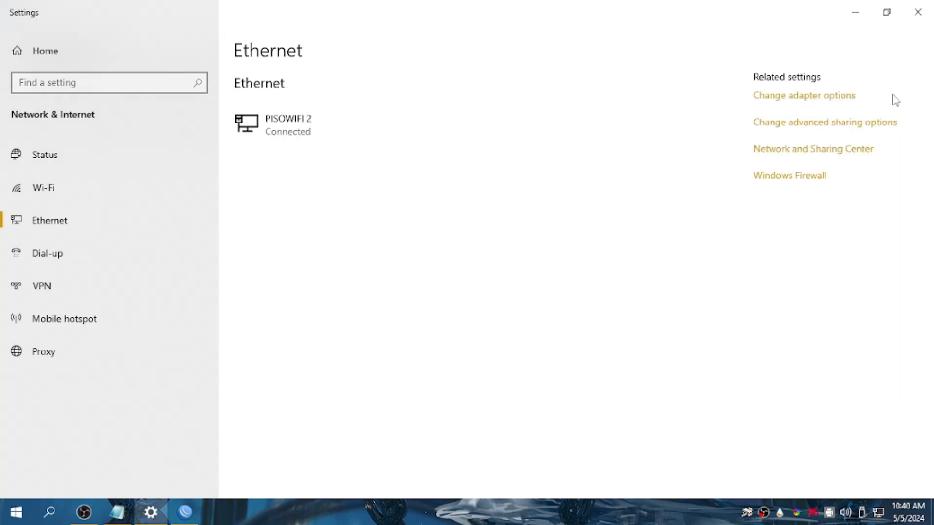
{"action": "left_click", "coordinate": [918, 12]}
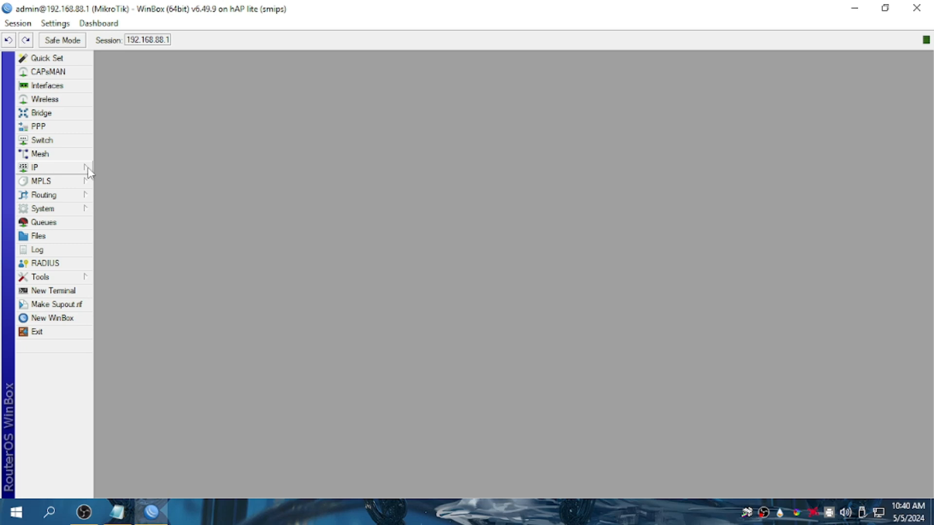
Toggle the tikapp policy of the full user group in the router's user list and save the group.
{"action": "left_click", "coordinate": [33, 209]}
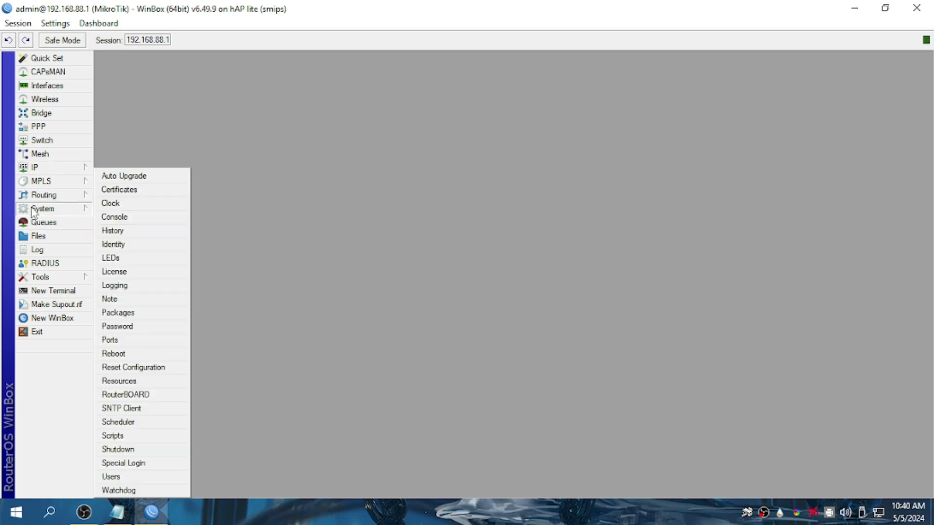
{"action": "left_click", "coordinate": [128, 475]}
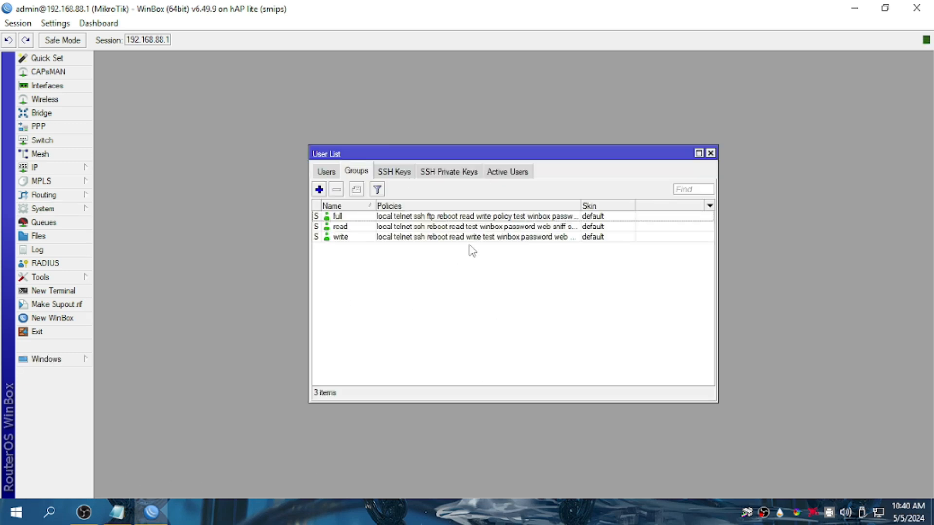
{"action": "double_click", "coordinate": [419, 216]}
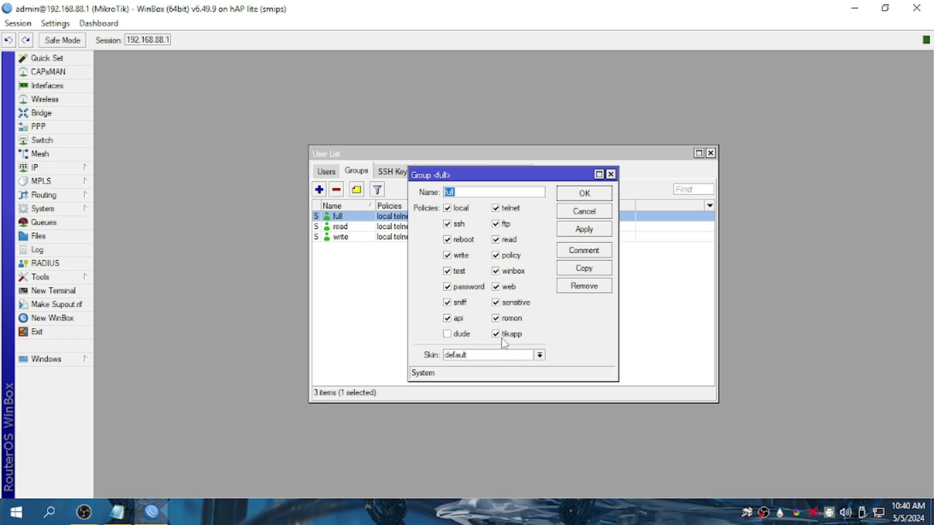
{"action": "left_click", "coordinate": [571, 197]}
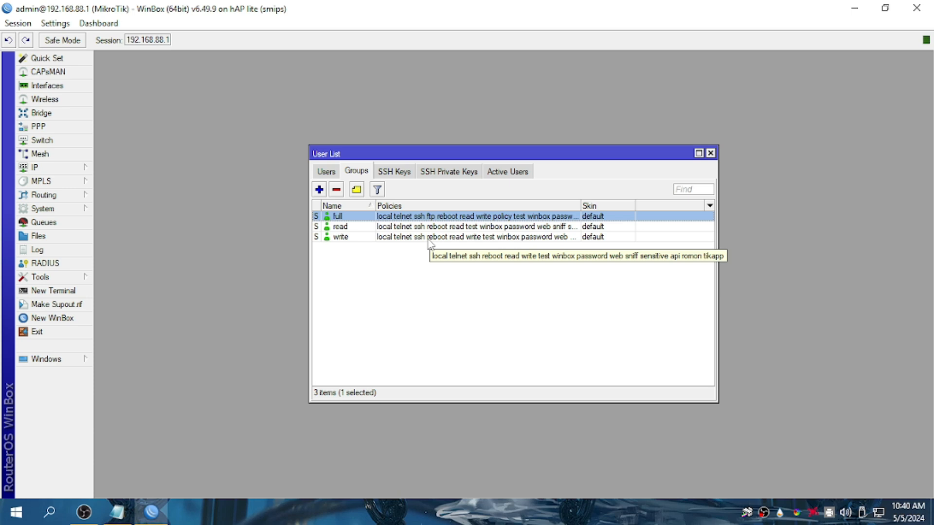
{"action": "double_click", "coordinate": [418, 217]}
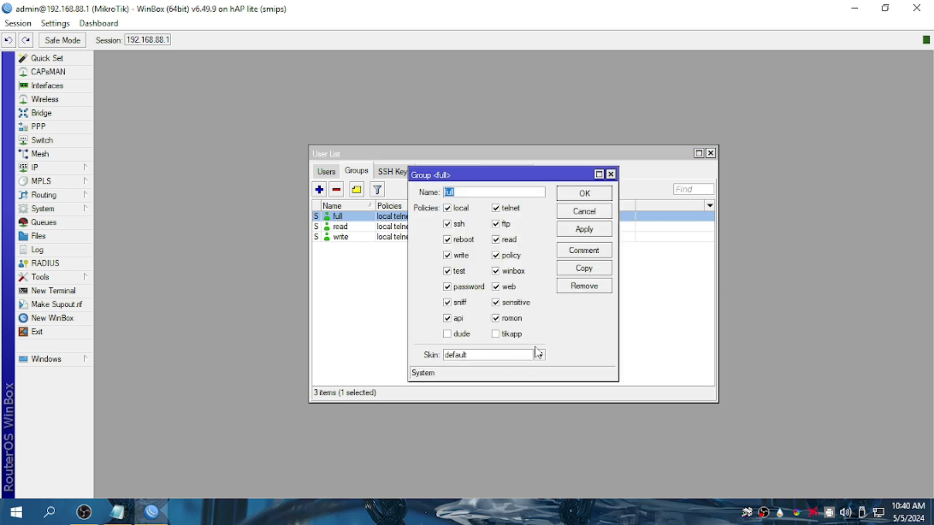
{"action": "left_click", "coordinate": [514, 338]}
{"action": "left_click", "coordinate": [585, 229]}
{"action": "left_click", "coordinate": [585, 195]}
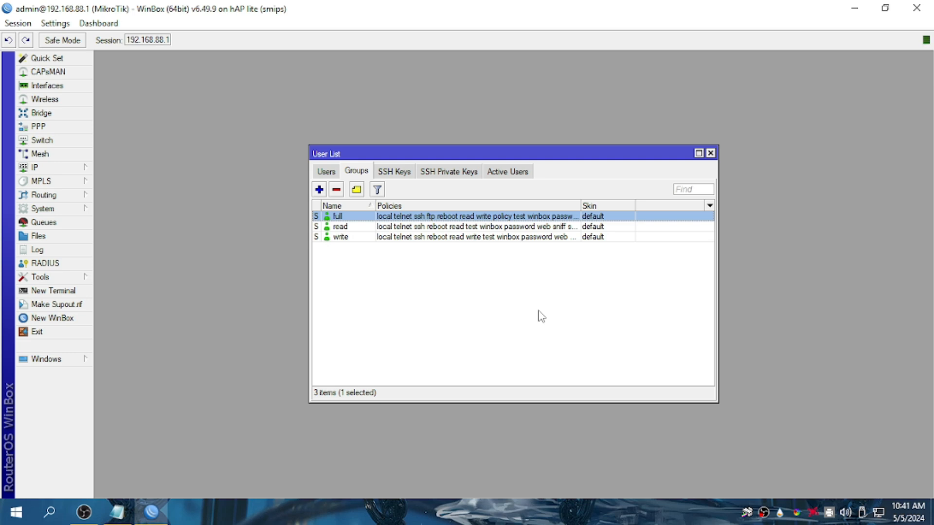
Minimize WinBox, switch to Google Chrome, and open the SZONEPH forum's home page at szoneph.online.
{"action": "left_click", "coordinate": [854, 8]}
{"action": "double_click", "coordinate": [908, 36]}
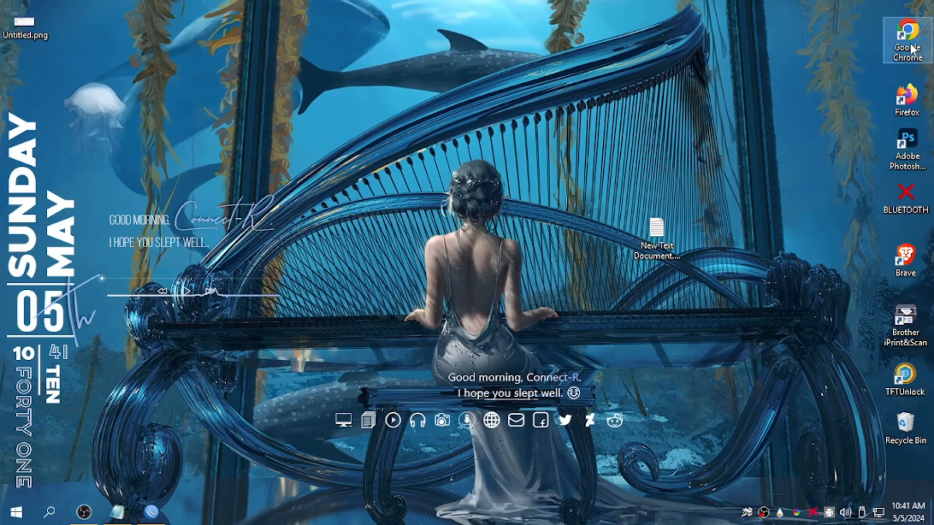
{"action": "left_click", "coordinate": [440, 316]}
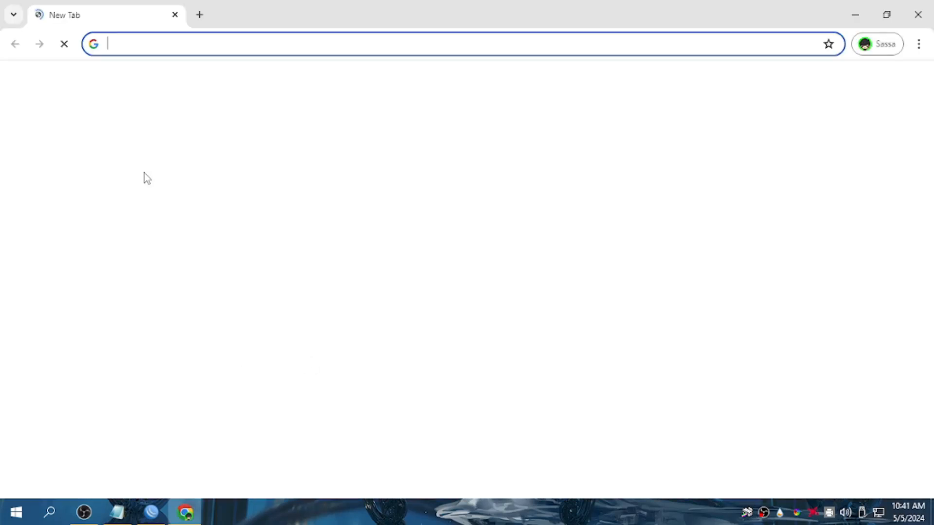
{"action": "left_click", "coordinate": [307, 357]}
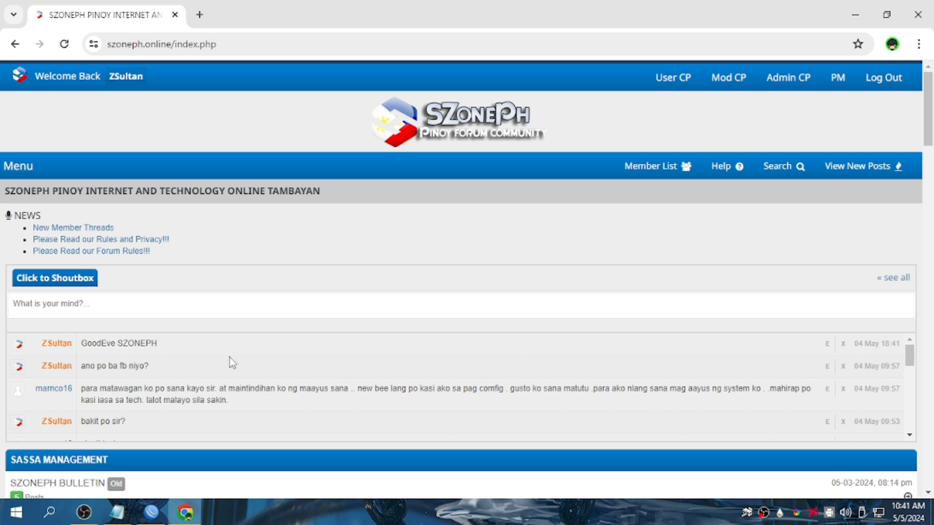
Look through the Recent Threads list on the SZONEPH forum for MikroTik topics and return to the page's beginning.
{"action": "scroll", "coordinate": [213, 168], "scroll_direction": "down", "scroll_amount": 20}
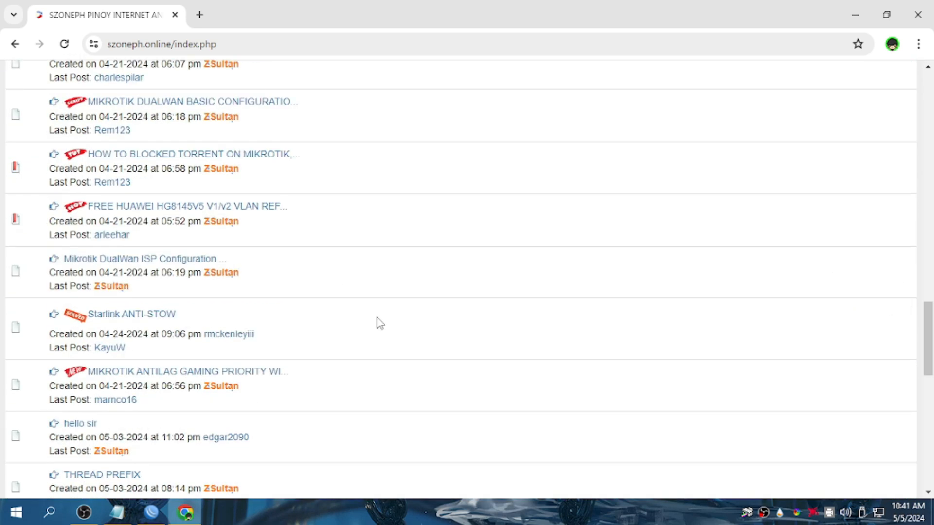
{"action": "scroll", "coordinate": [260, 227], "scroll_direction": "up", "scroll_amount": 4}
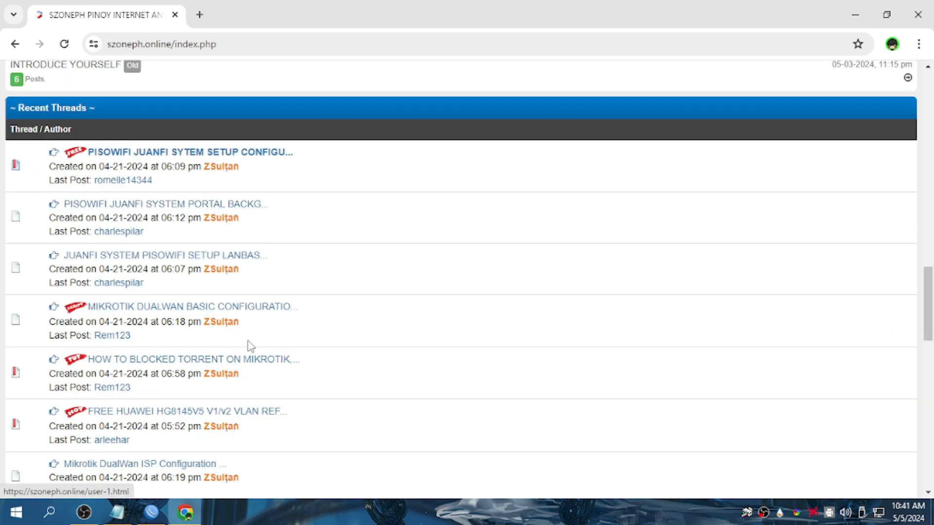
{"action": "scroll", "coordinate": [248, 343], "scroll_direction": "down", "scroll_amount": 4}
{"action": "scroll", "coordinate": [295, 377], "scroll_direction": "down", "scroll_amount": 3}
{"action": "scroll", "coordinate": [146, 422], "scroll_direction": "down", "scroll_amount": 4}
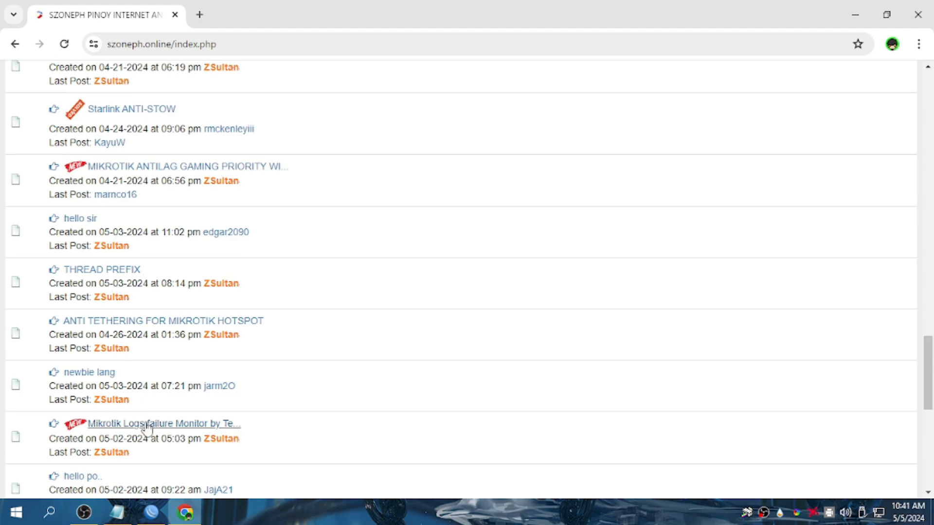
{"action": "scroll", "coordinate": [160, 406], "scroll_direction": "up", "scroll_amount": 3}
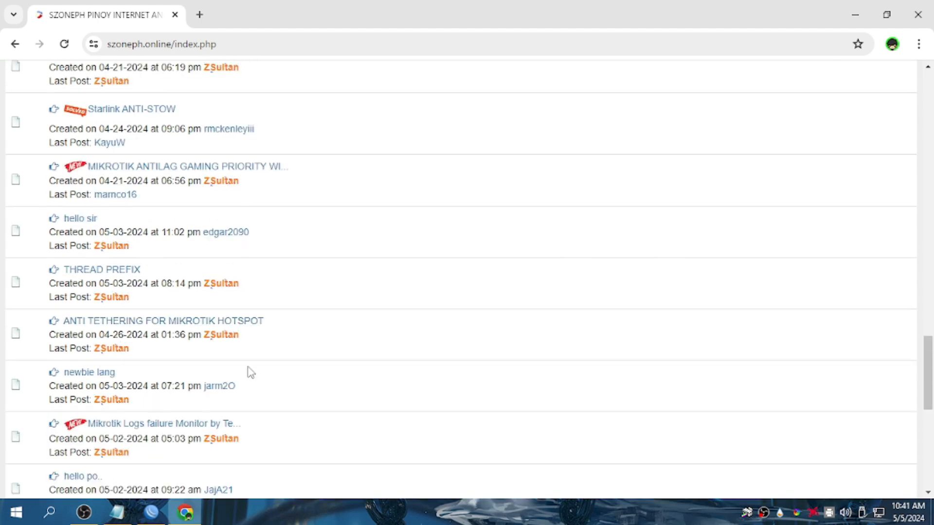
{"action": "scroll", "coordinate": [272, 374], "scroll_direction": "up", "scroll_amount": 2}
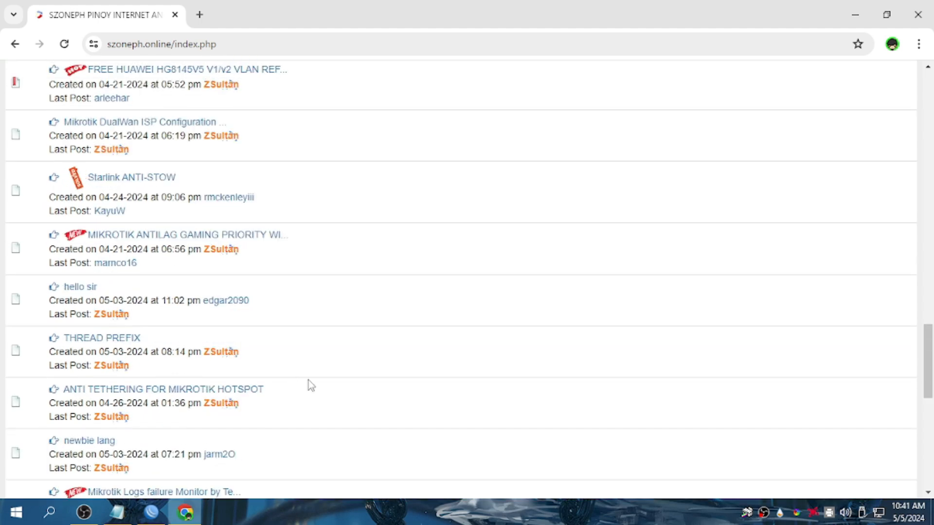
{"action": "scroll", "coordinate": [203, 383], "scroll_direction": "up", "scroll_amount": 2}
{"action": "scroll", "coordinate": [134, 324], "scroll_direction": "up", "scroll_amount": 3}
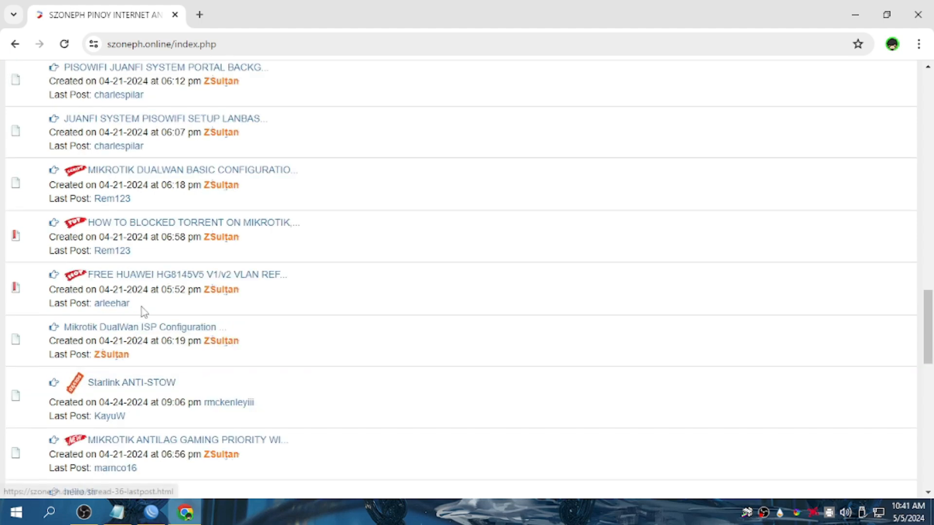
{"action": "scroll", "coordinate": [159, 317], "scroll_direction": "up", "scroll_amount": 3}
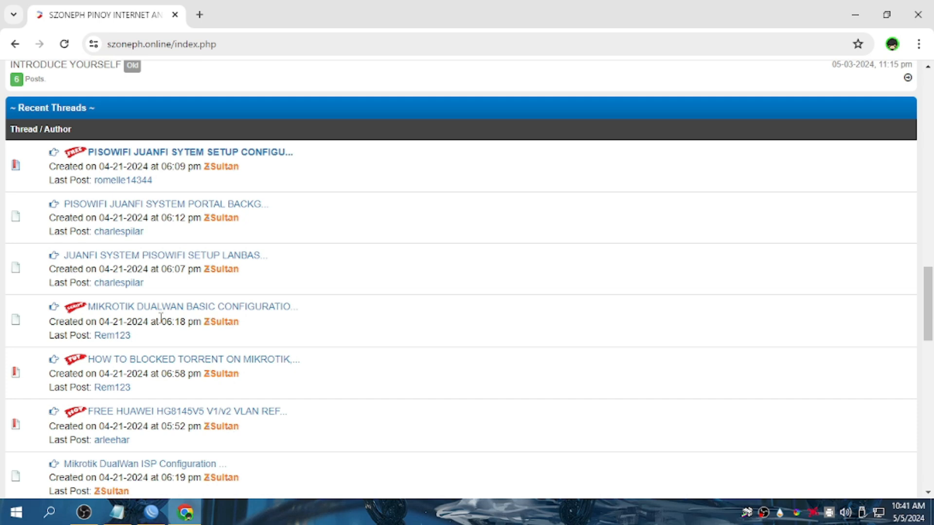
{"action": "scroll", "coordinate": [161, 317], "scroll_direction": "down", "scroll_amount": 4}
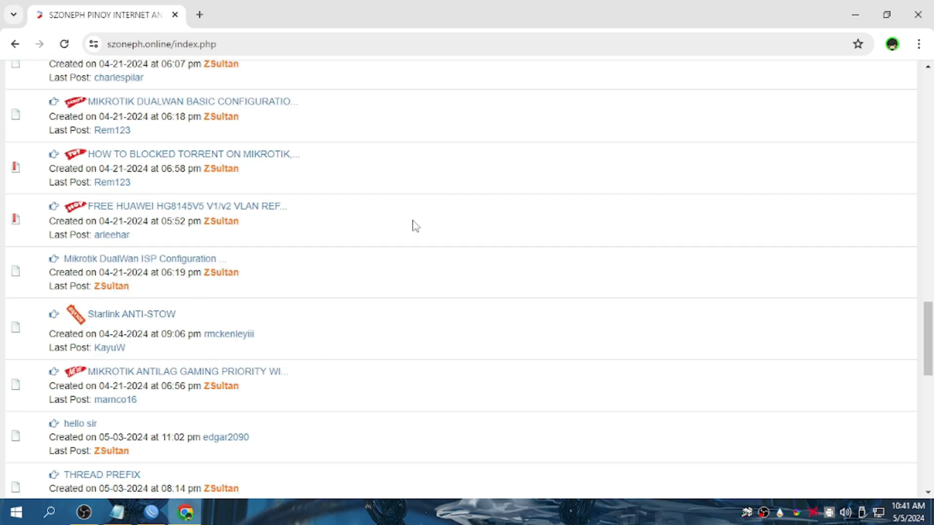
{"action": "scroll", "coordinate": [415, 225], "scroll_direction": "up", "scroll_amount": 15}
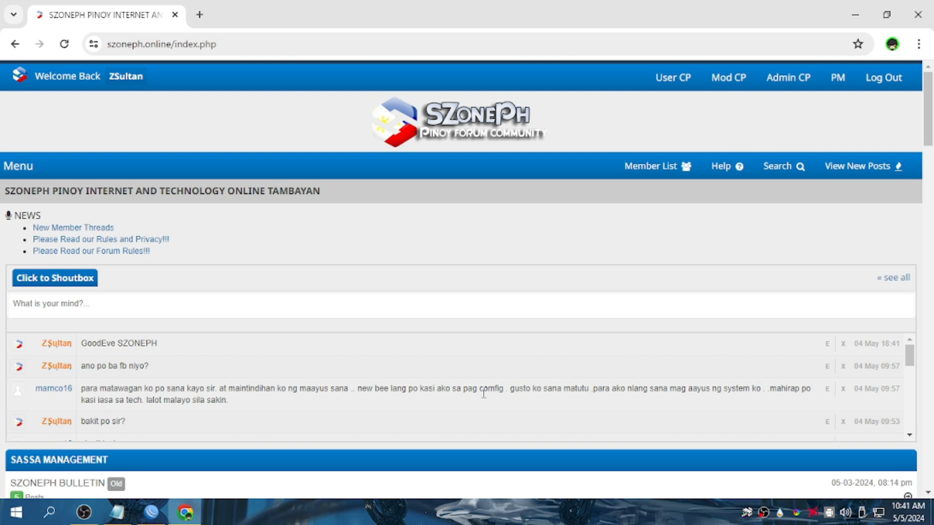